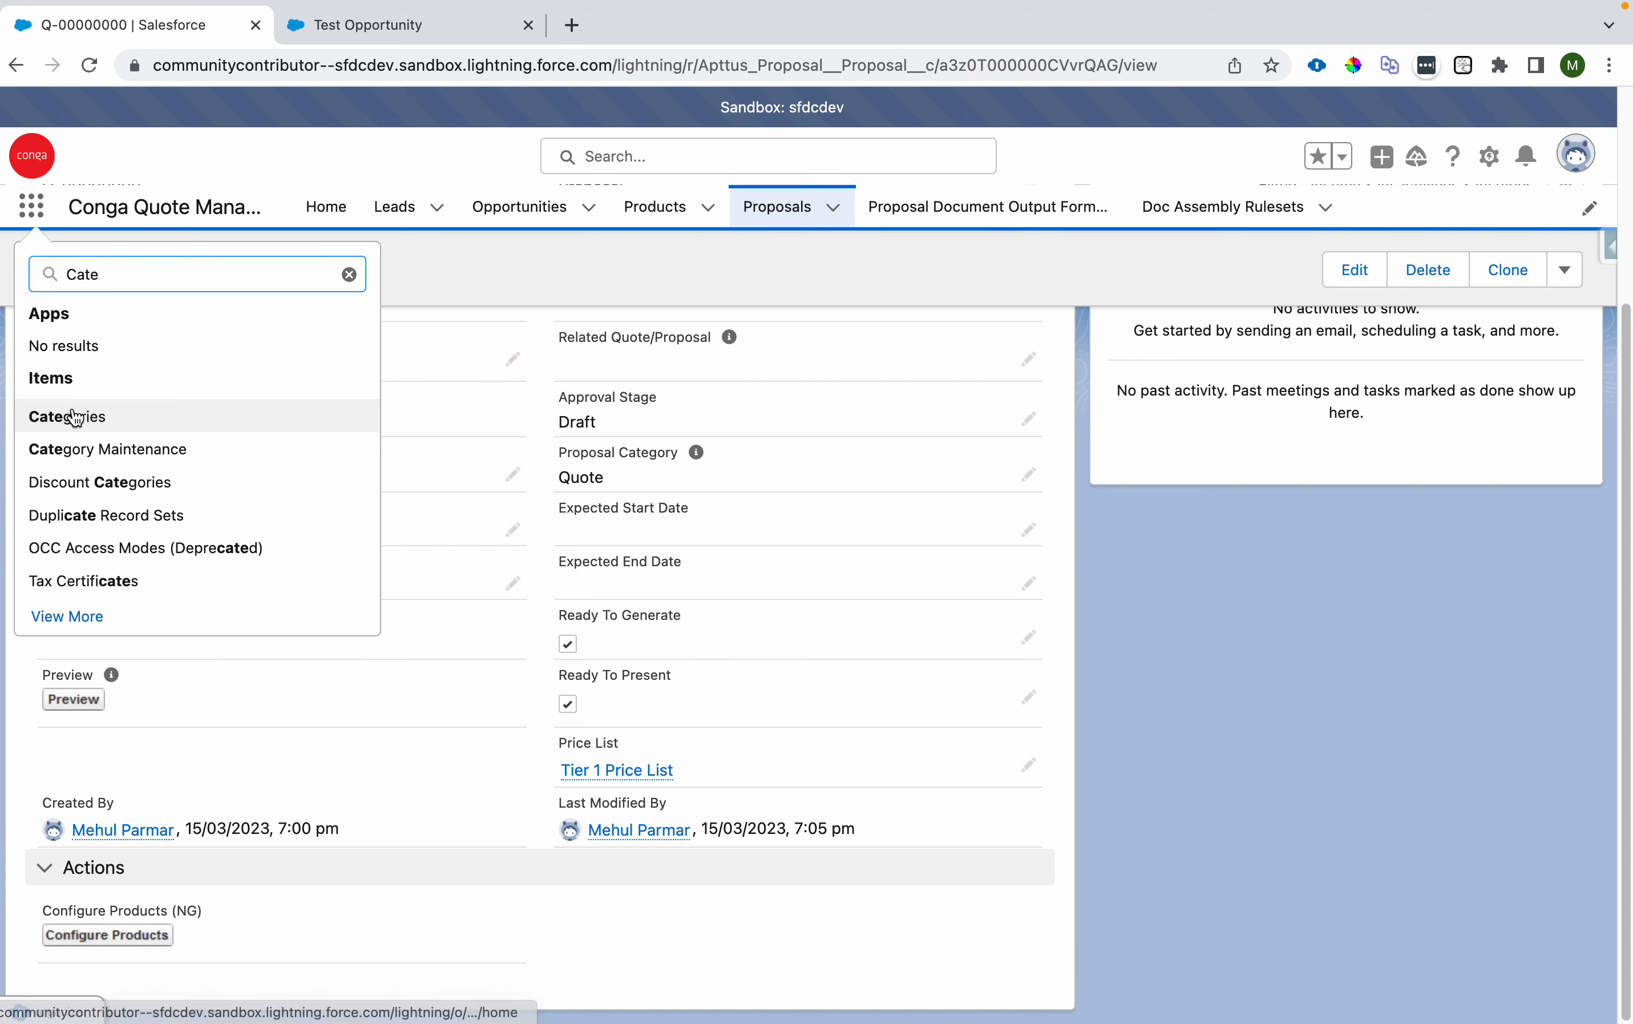
Step: Open the Categories object in a new tab and start a new category named All Categories
super+click(73, 415)
click(420, 25)
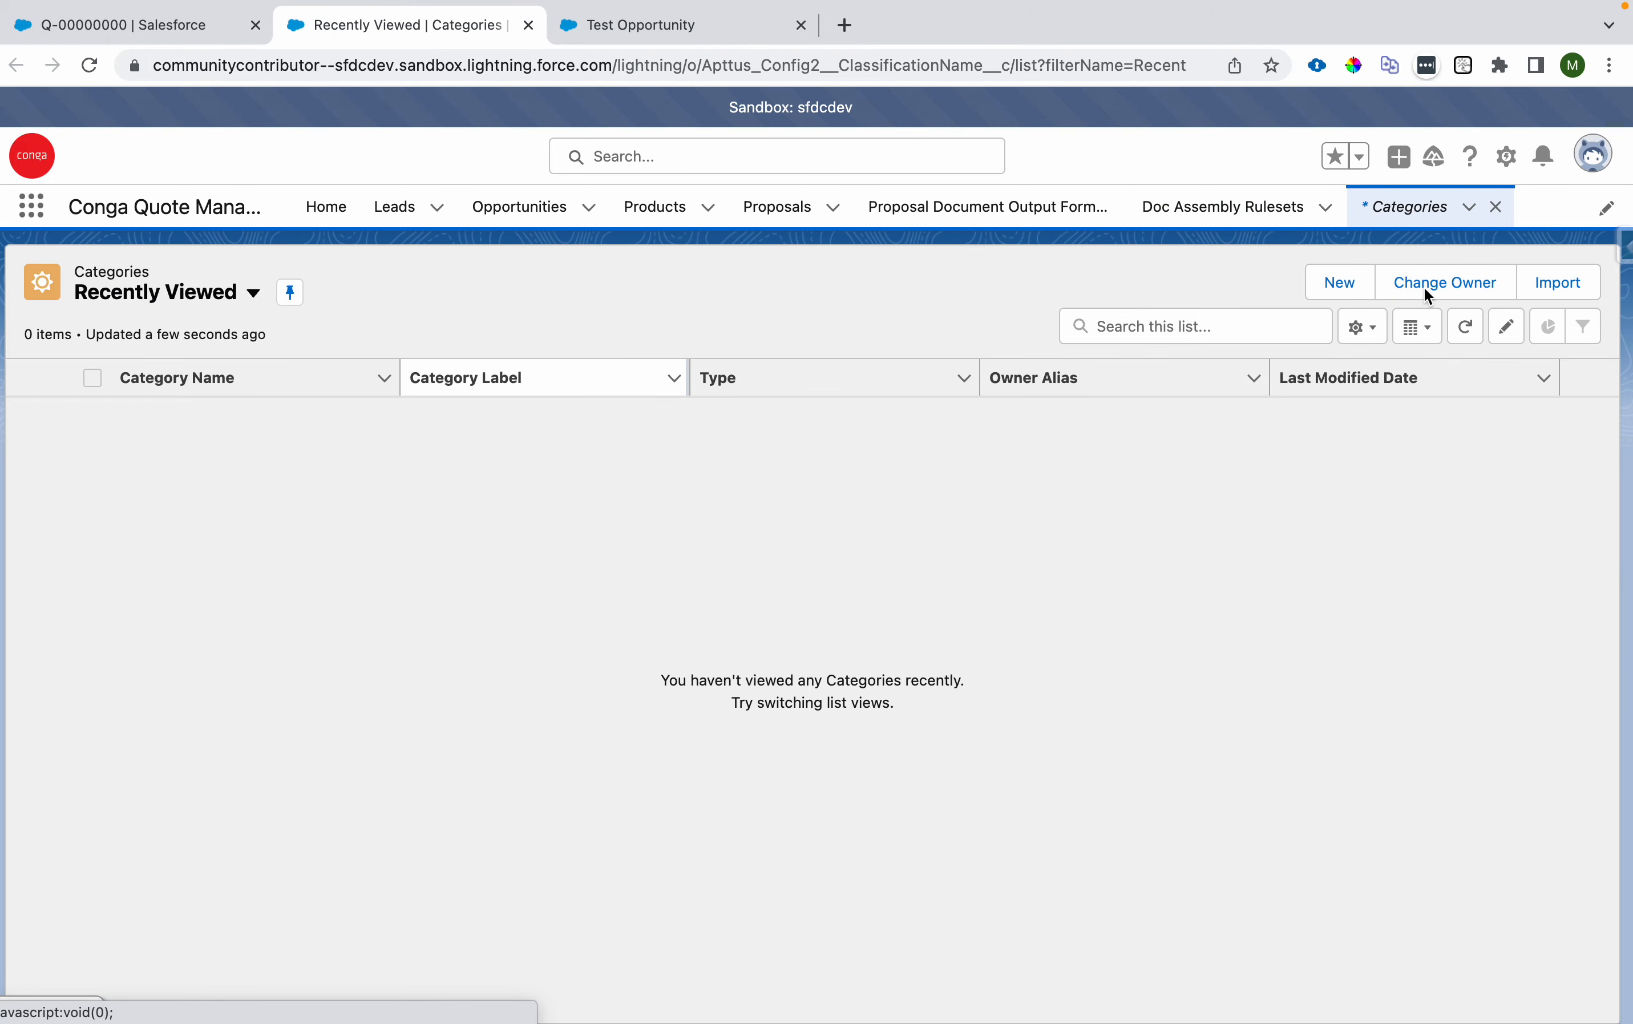
click(1347, 290)
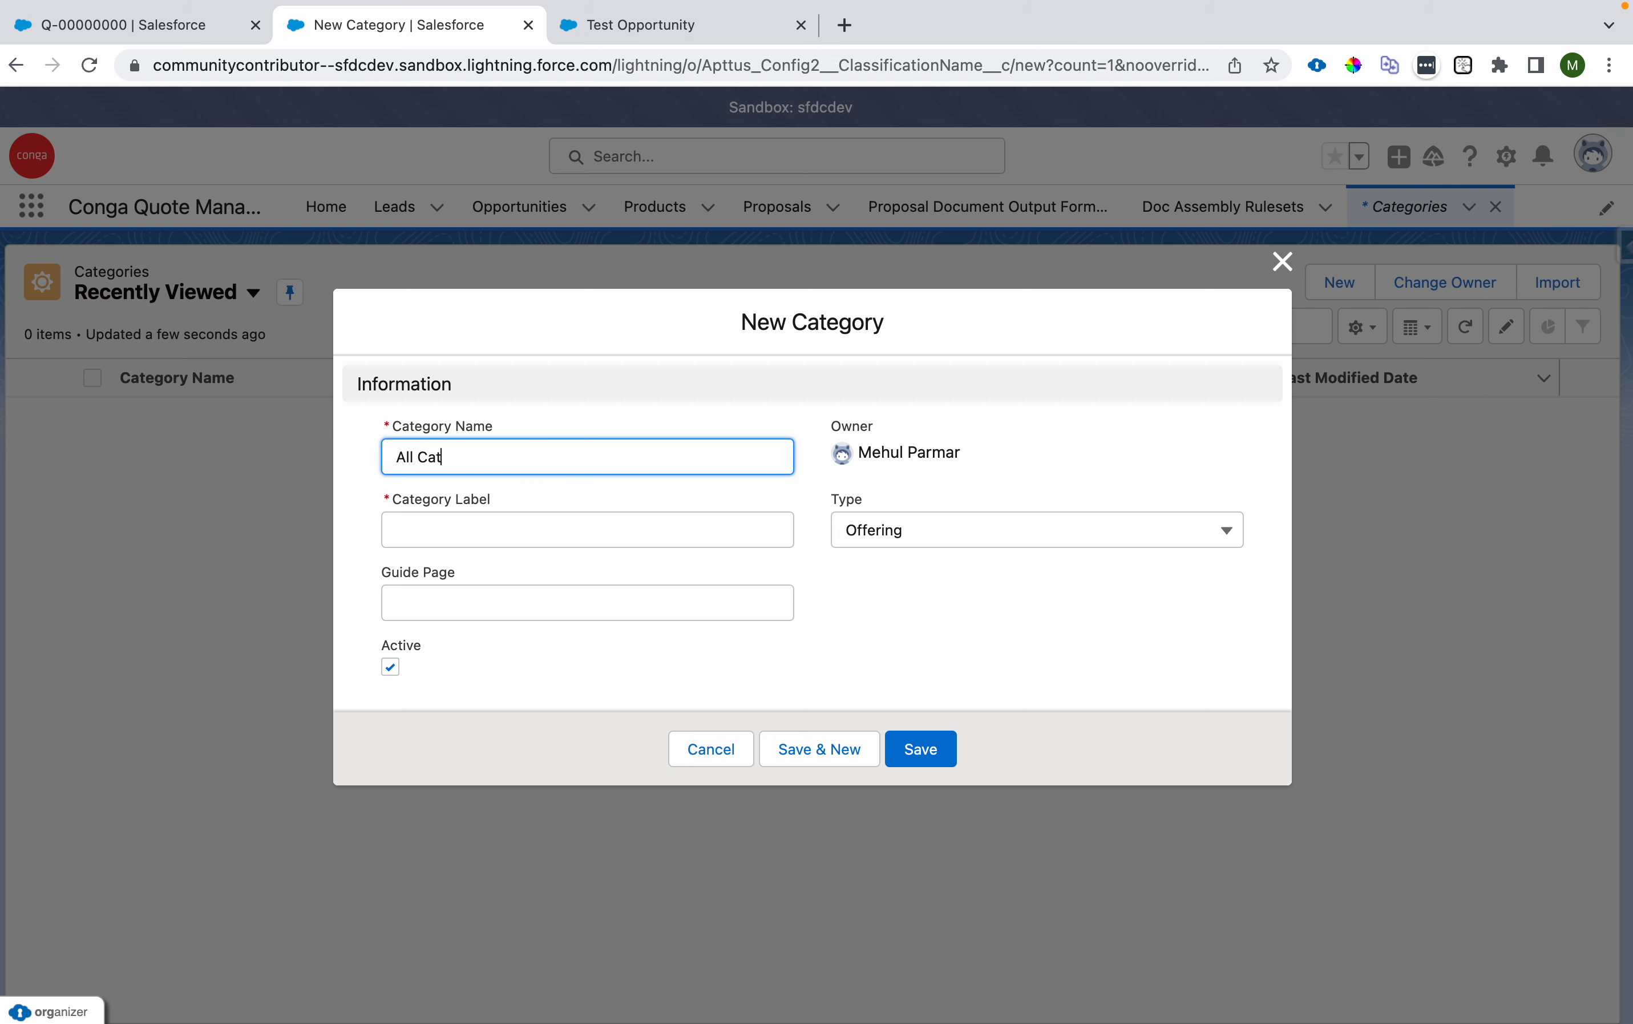
text(All Categories)
key(Tab)
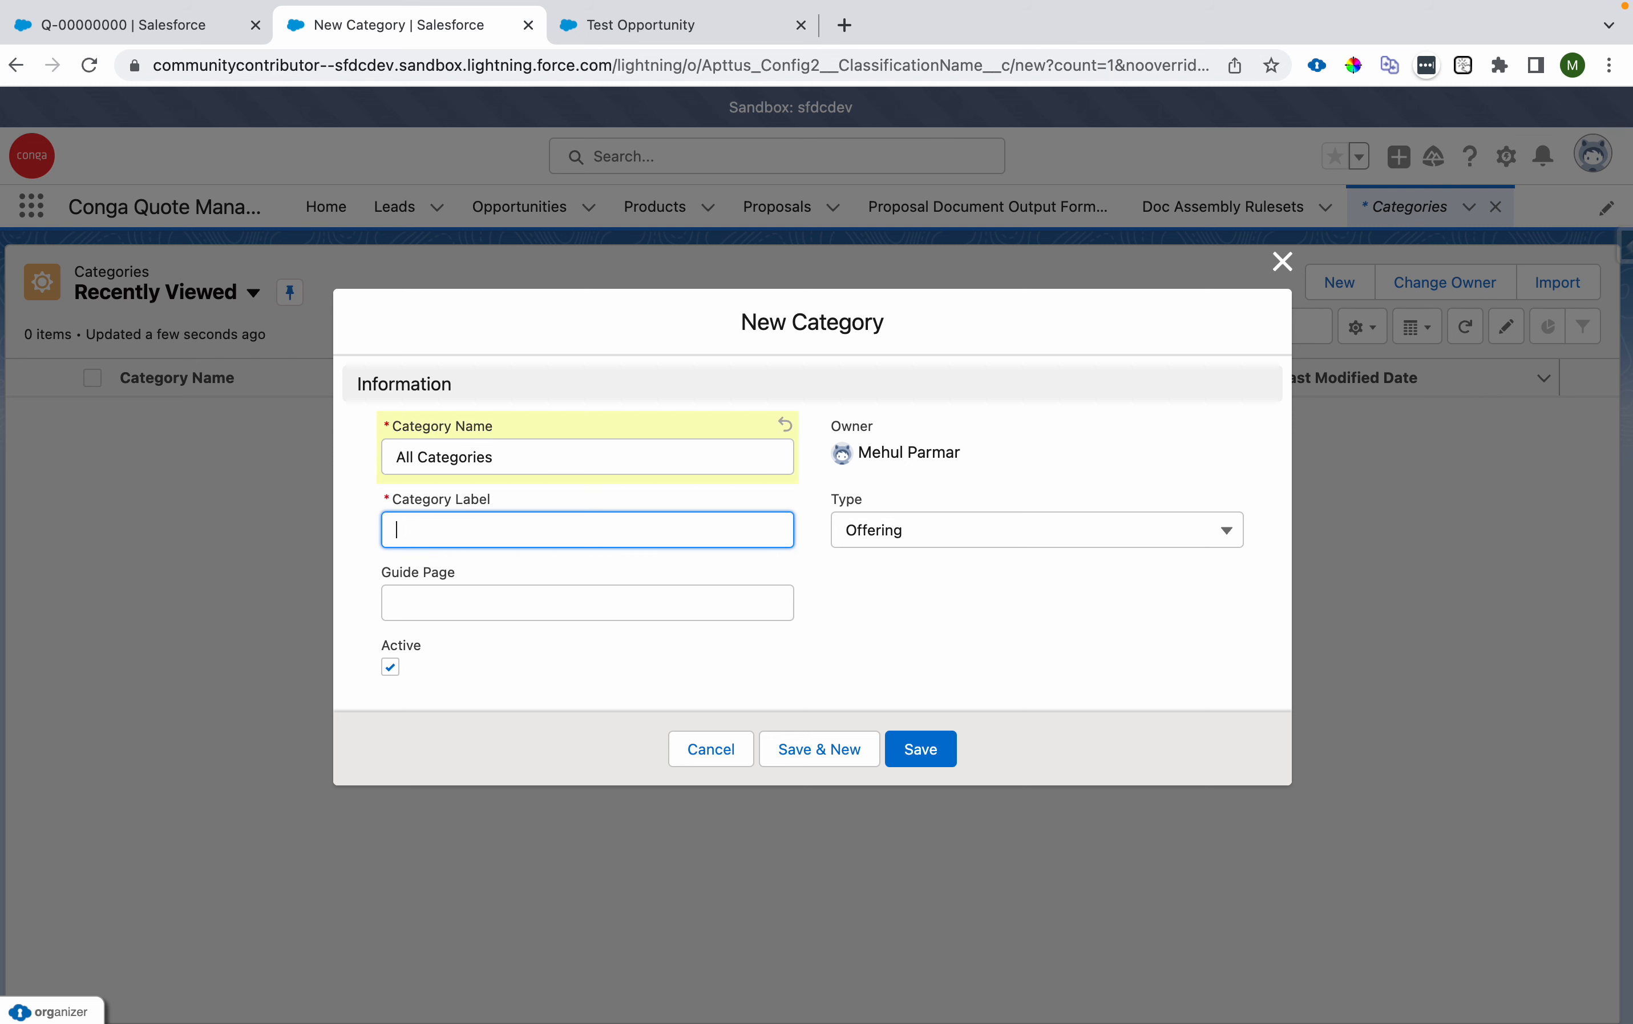
Step: Reuse the category name All Categories as the Category Label and save the record
click(566, 466)
key(super+a)
key(super+c)
click(567, 520)
key(super+v)
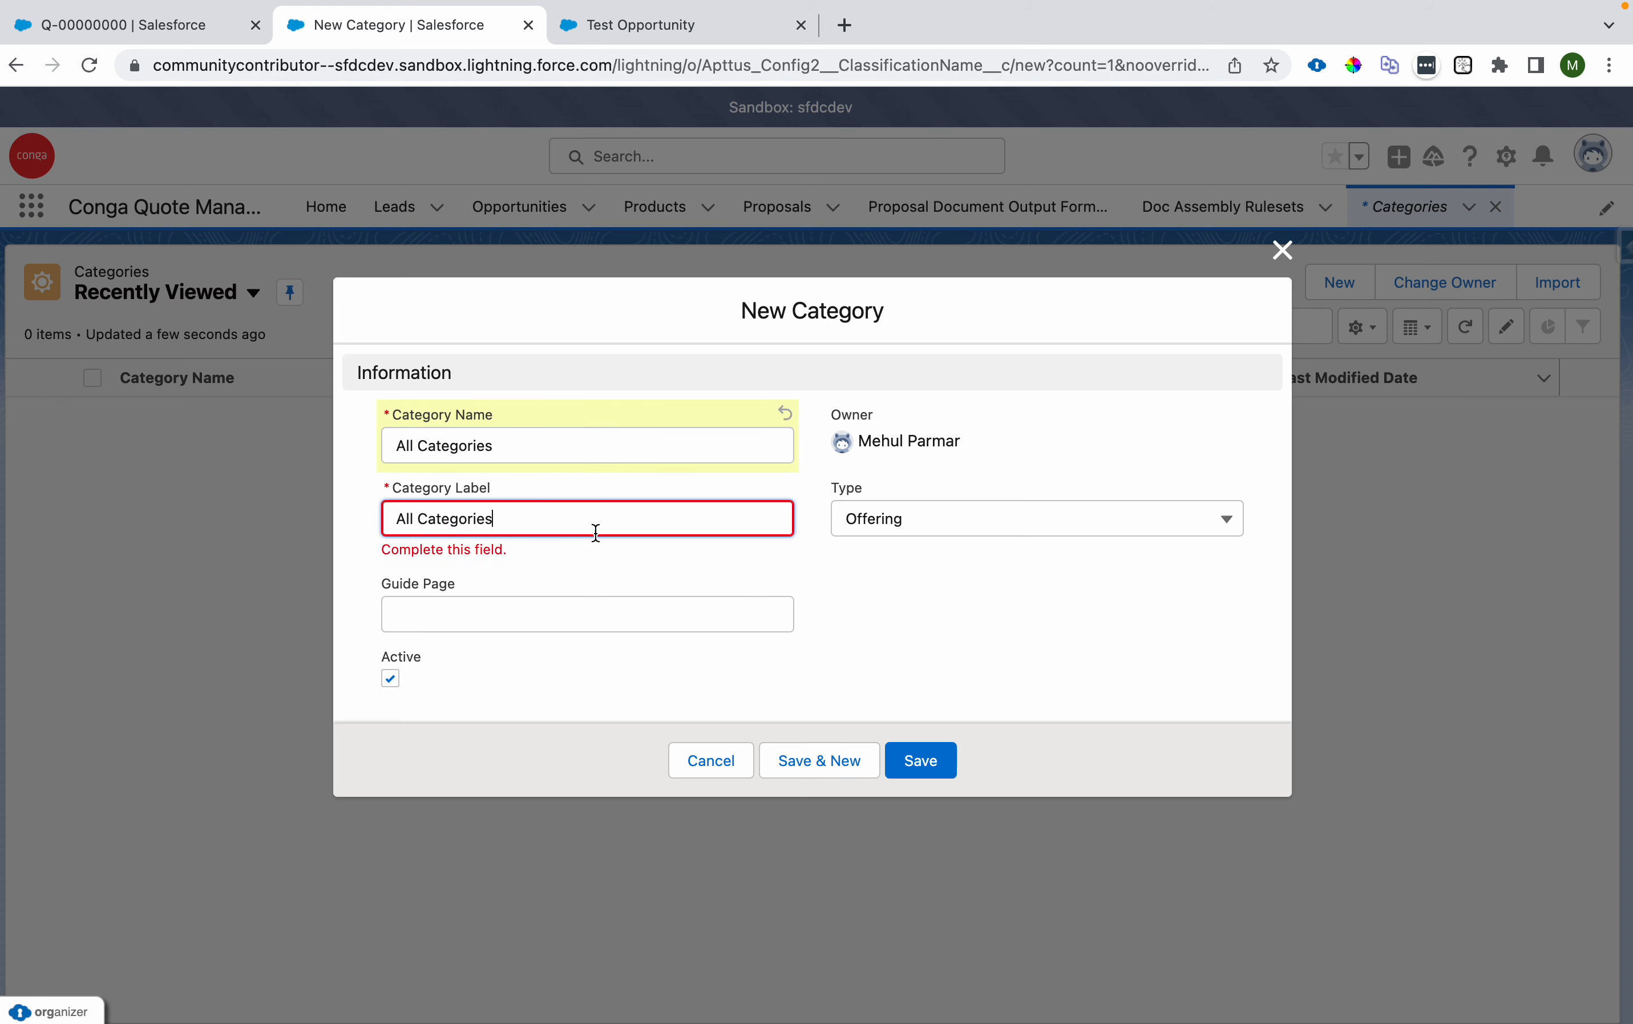
click(420, 600)
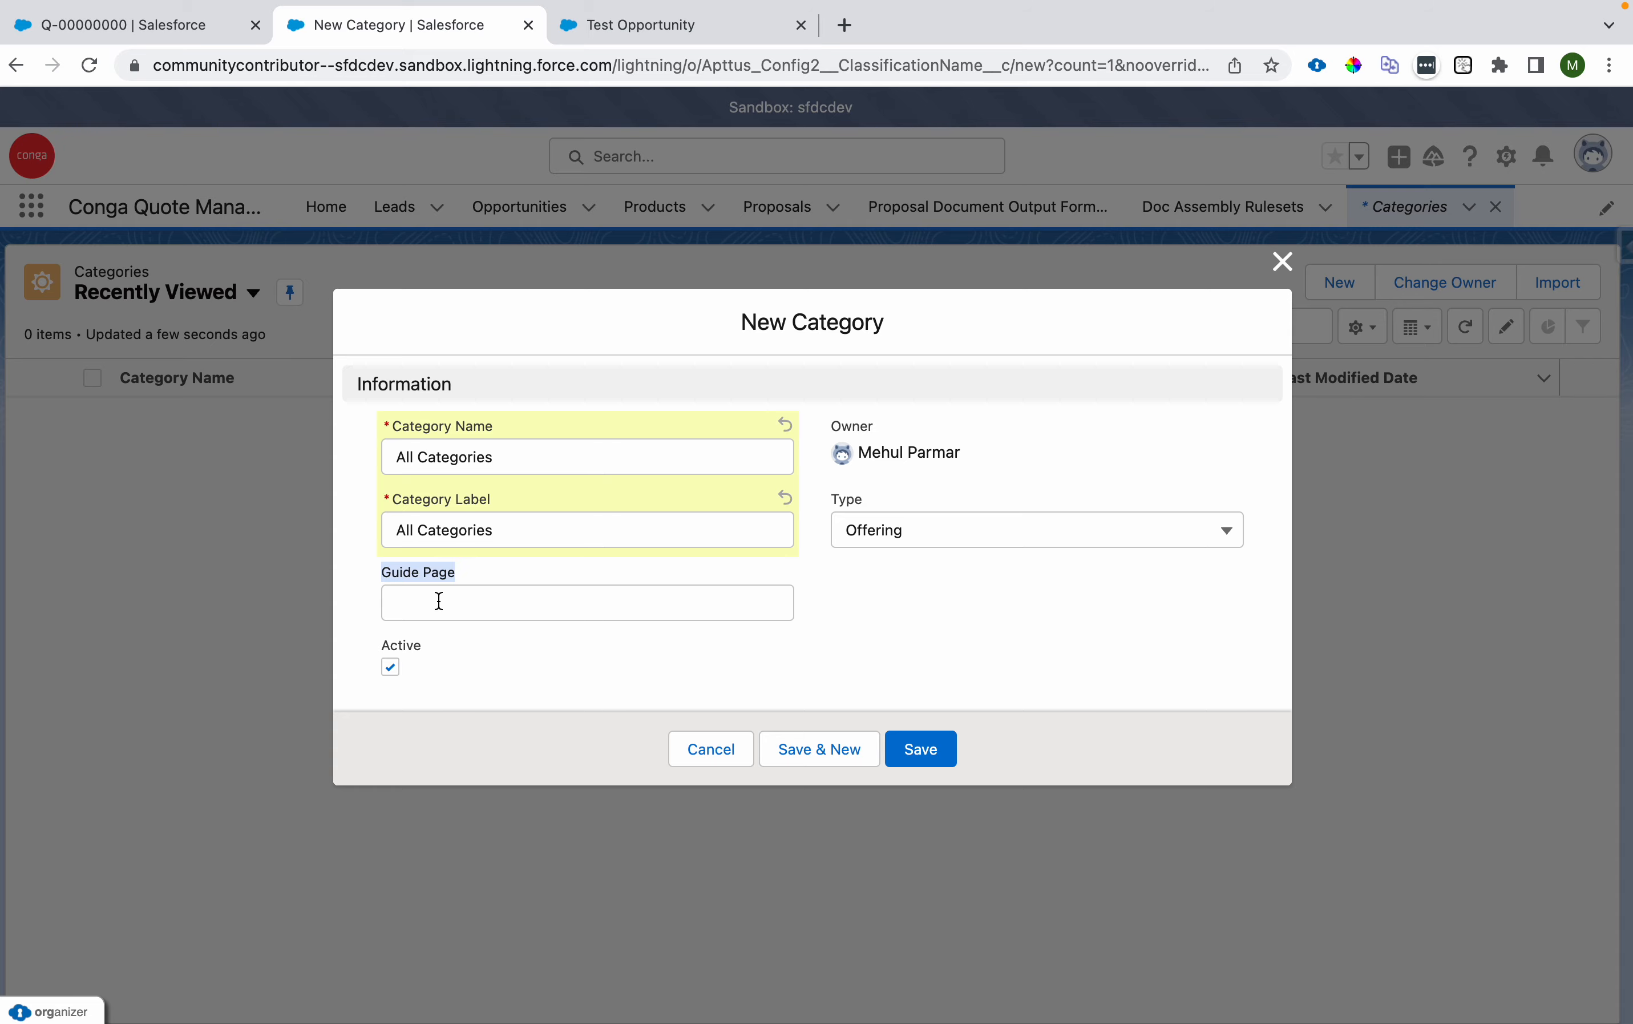
click(927, 757)
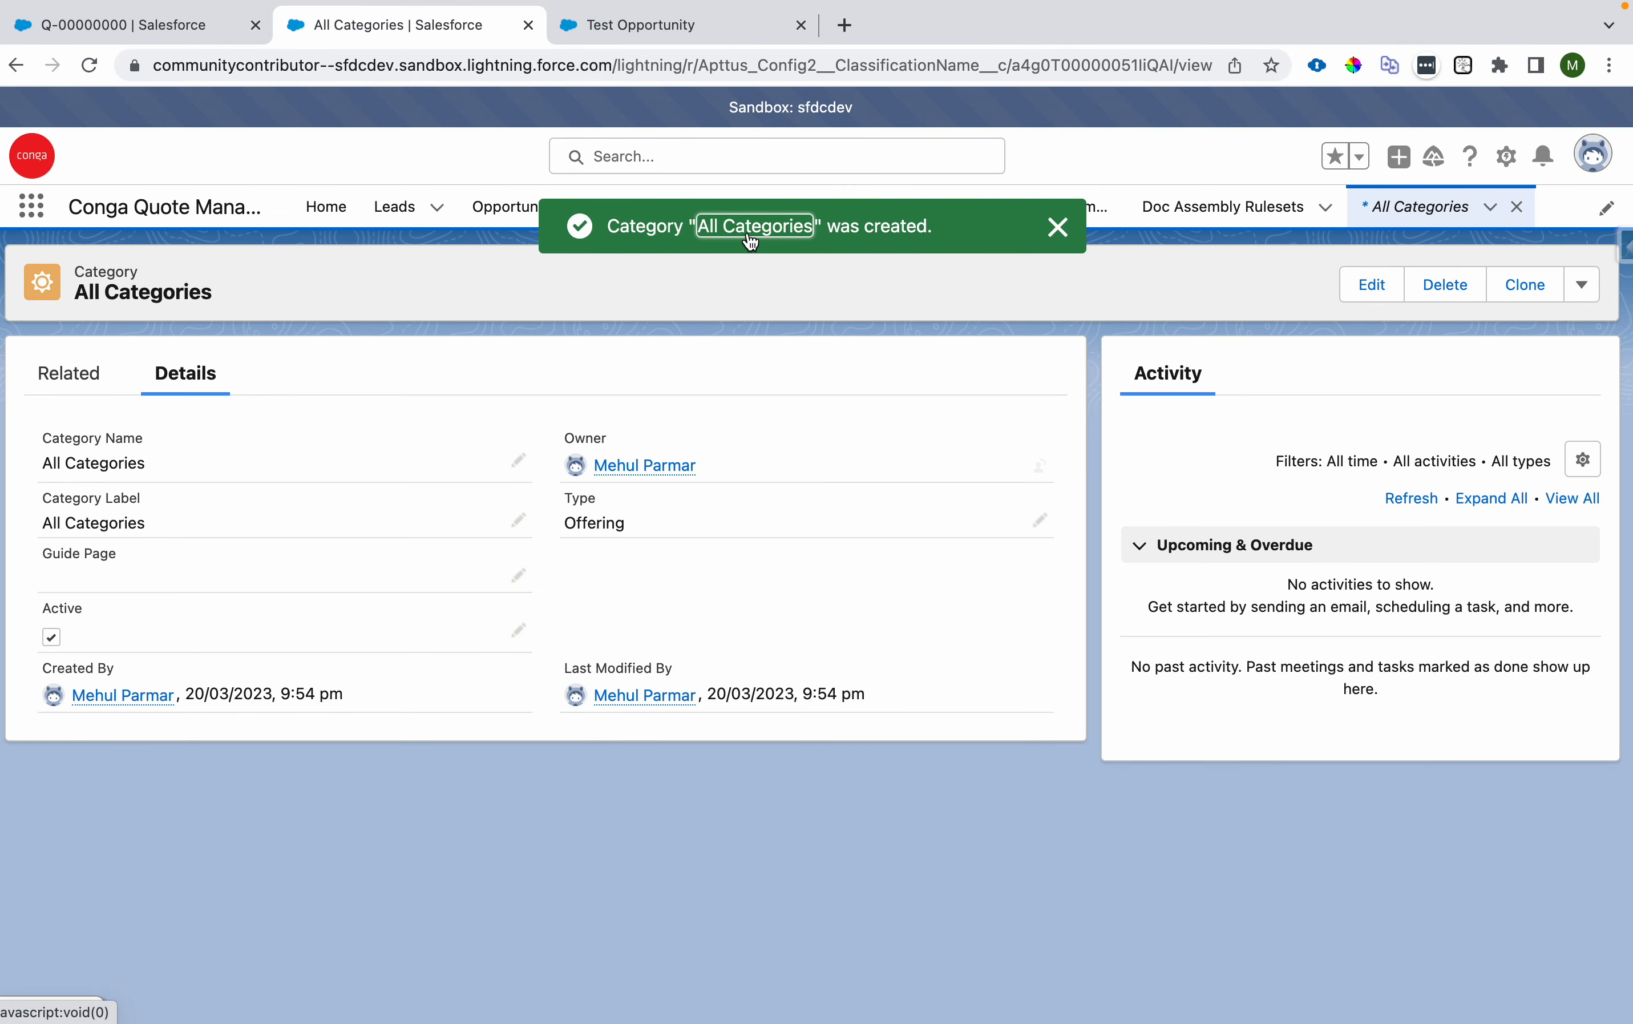
click(1077, 243)
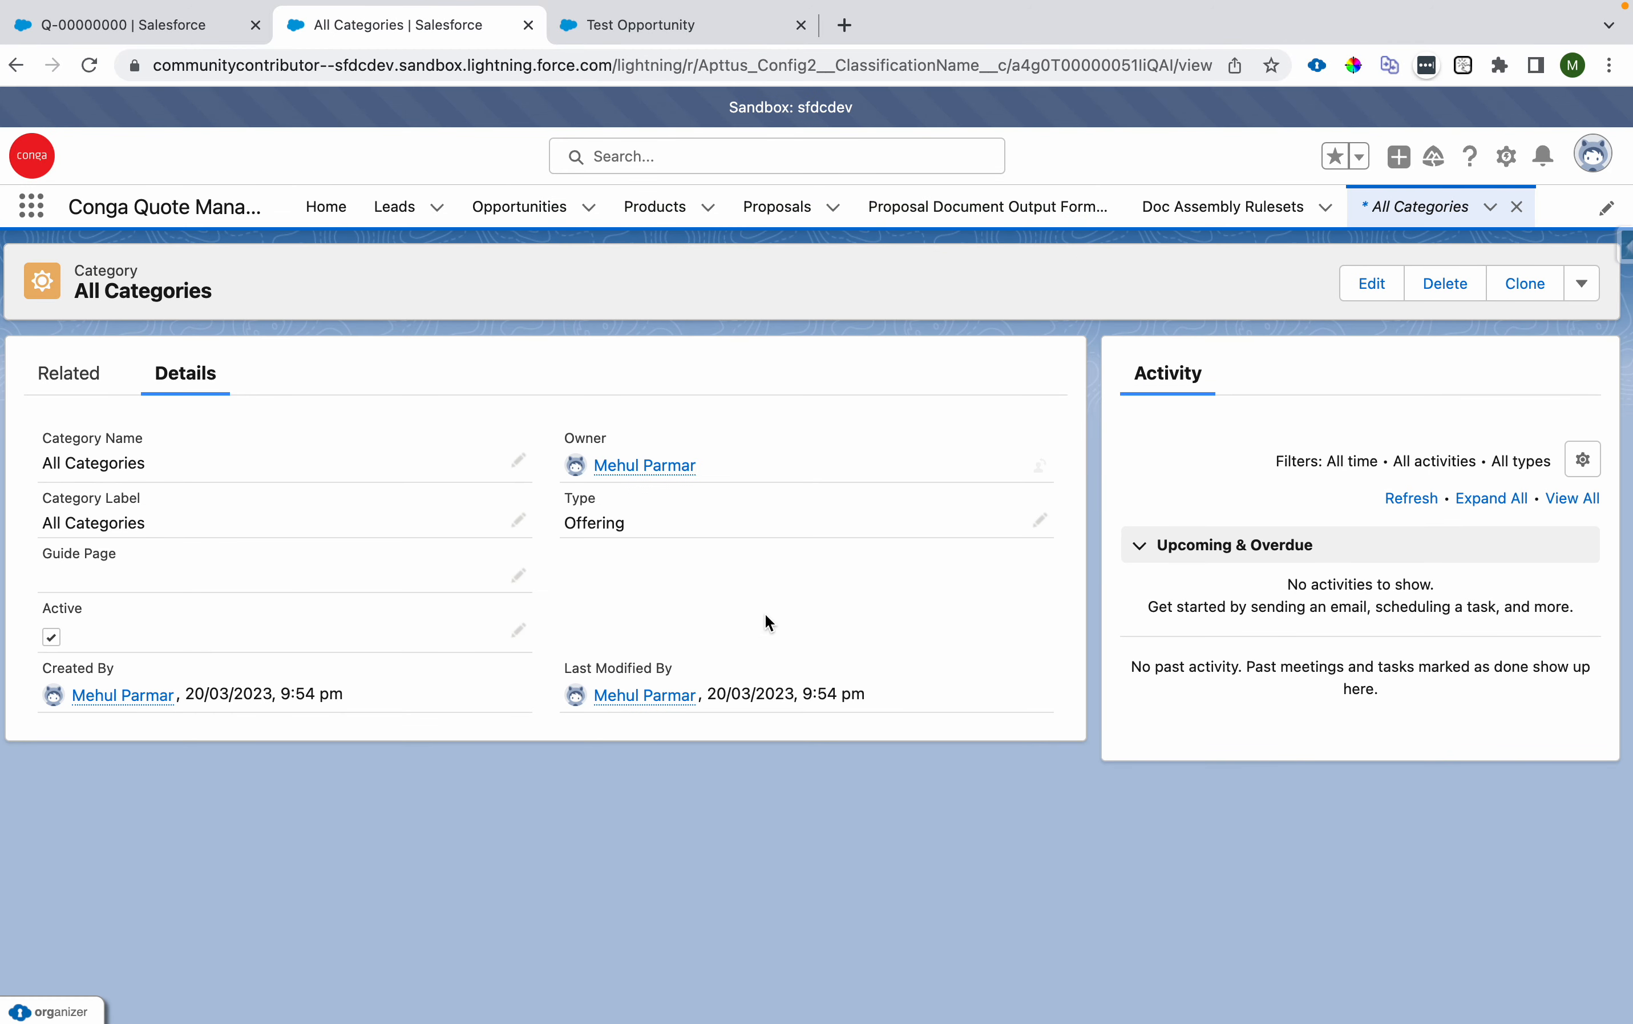
Step: Open the Hierarchy Manager for the All Categories record
drag(649, 530, 571, 526)
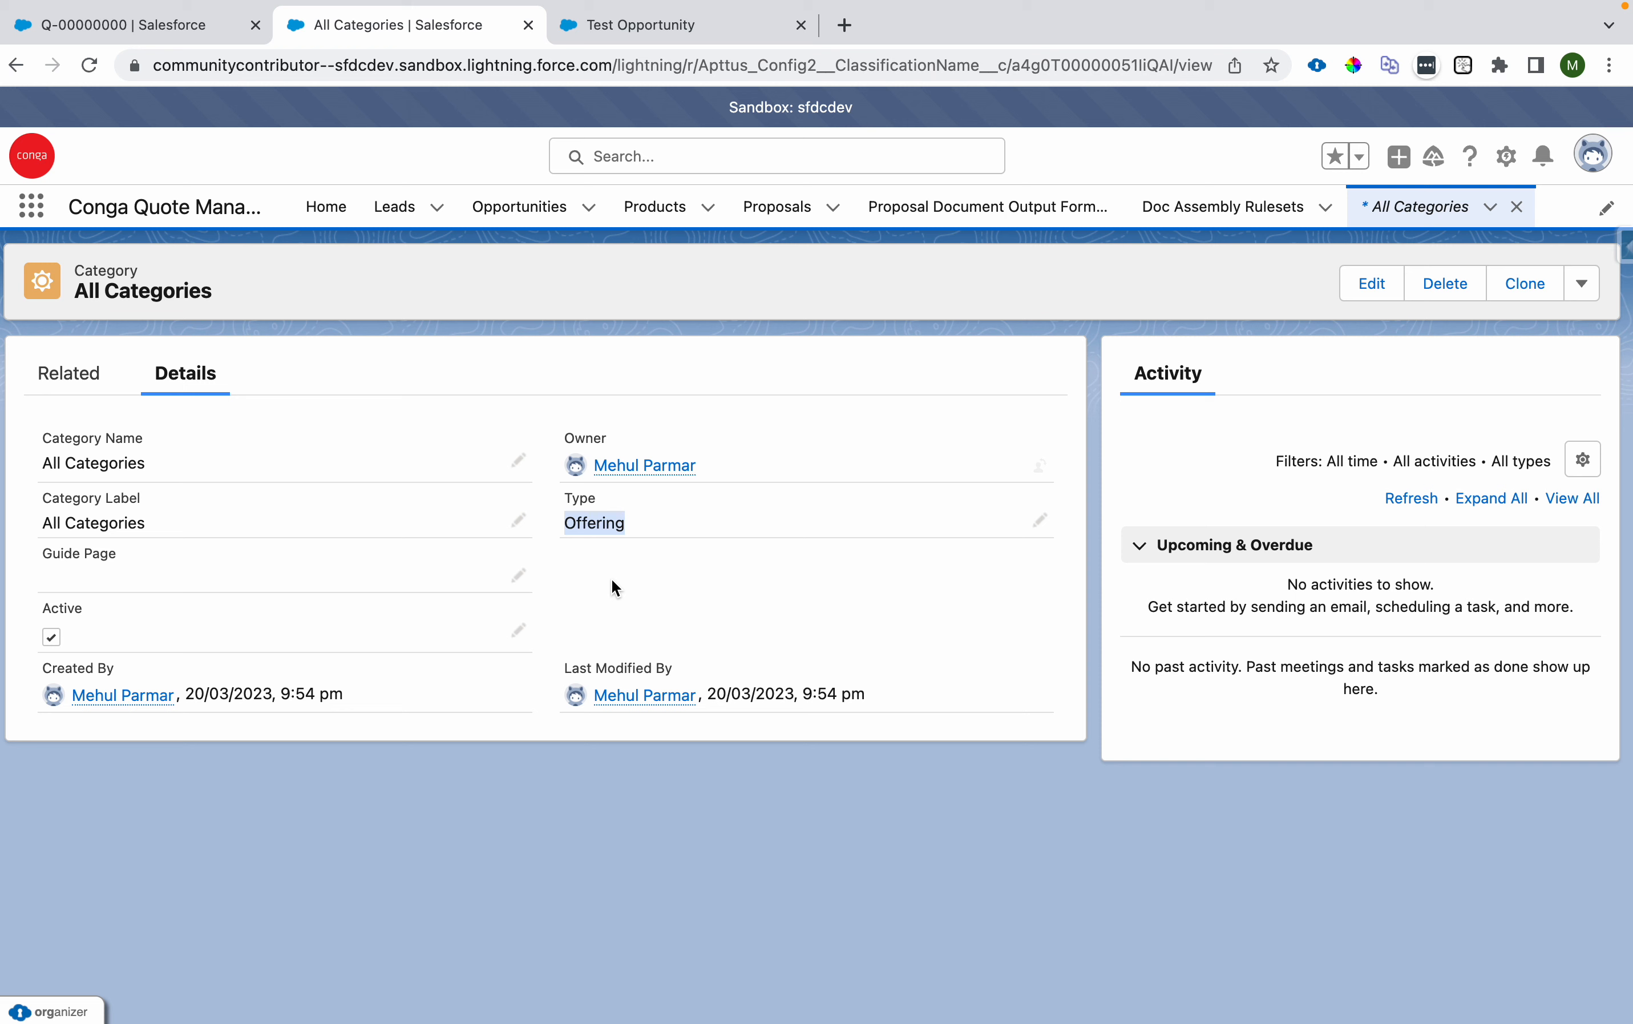
click(1583, 293)
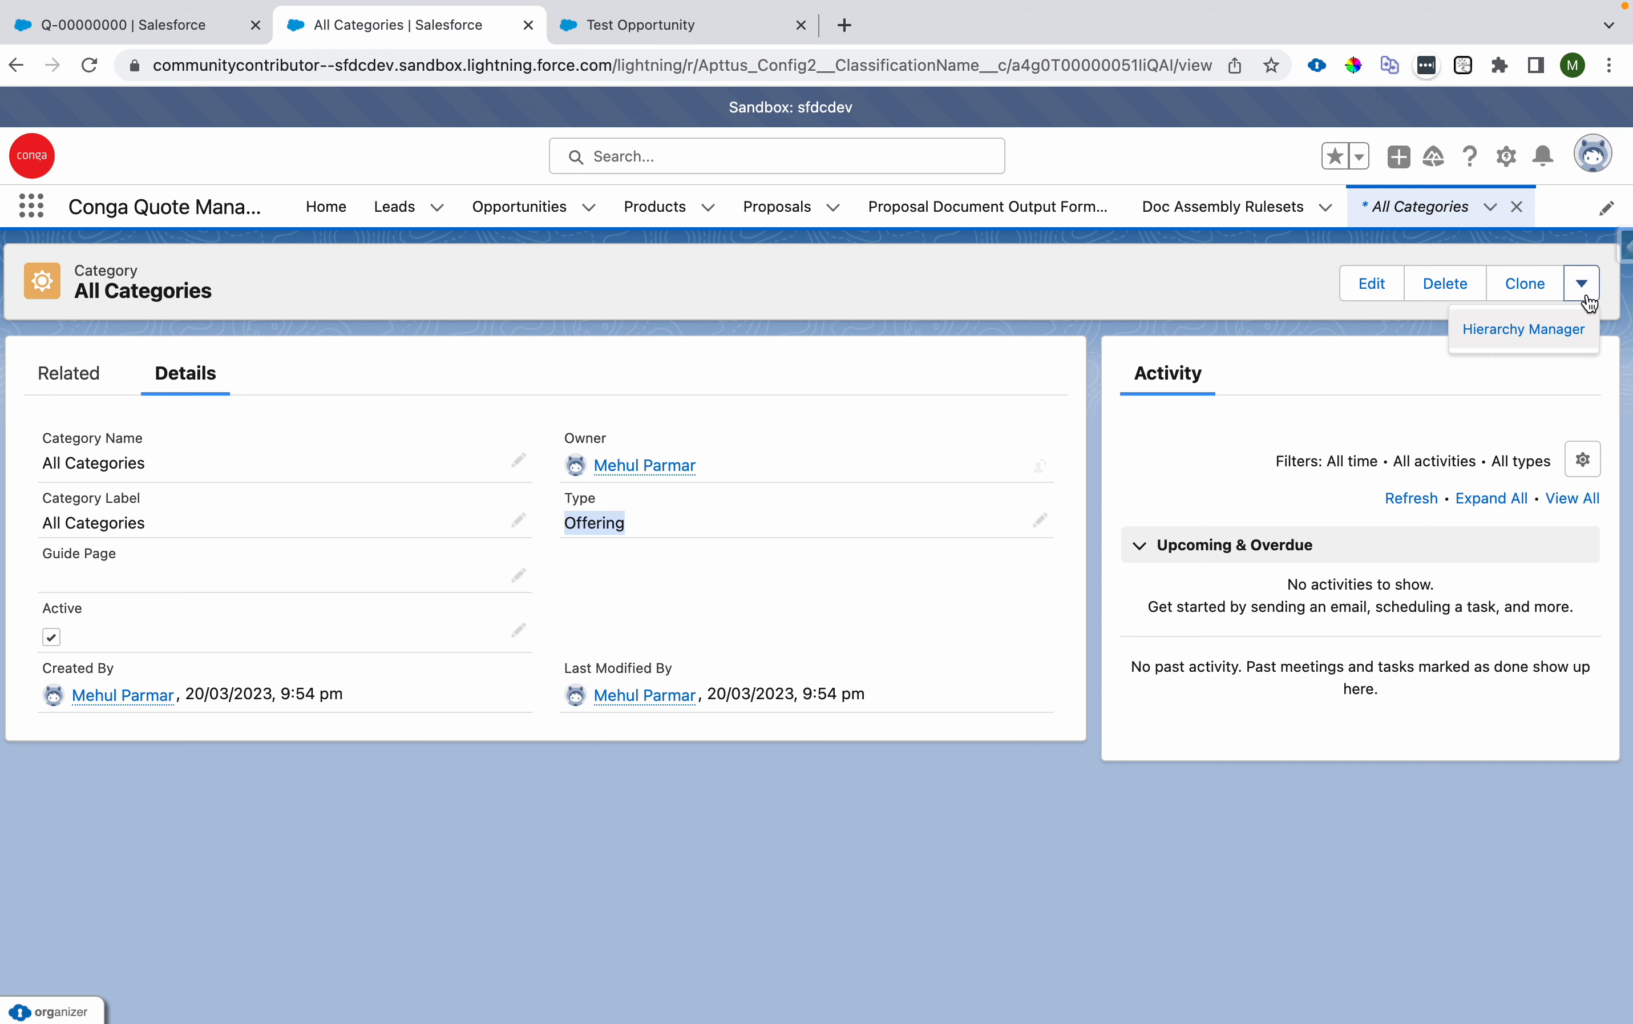
click(1572, 333)
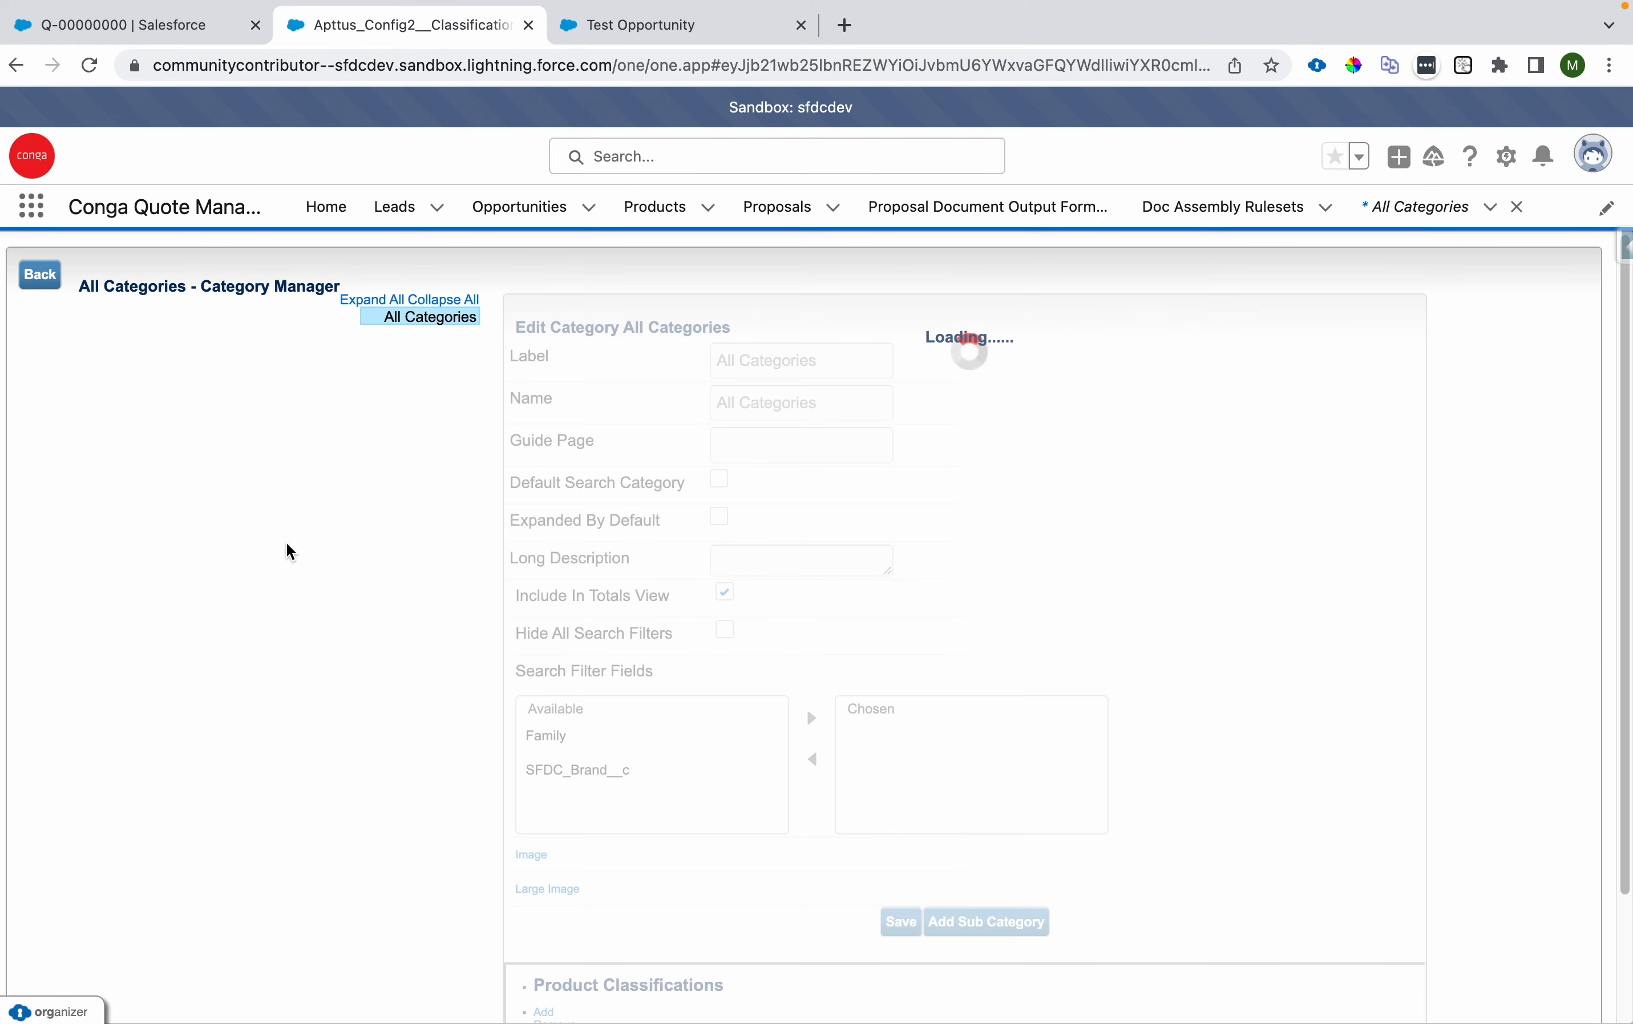
scroll(290, 549, down, 5)
scroll(290, 550, up, 5)
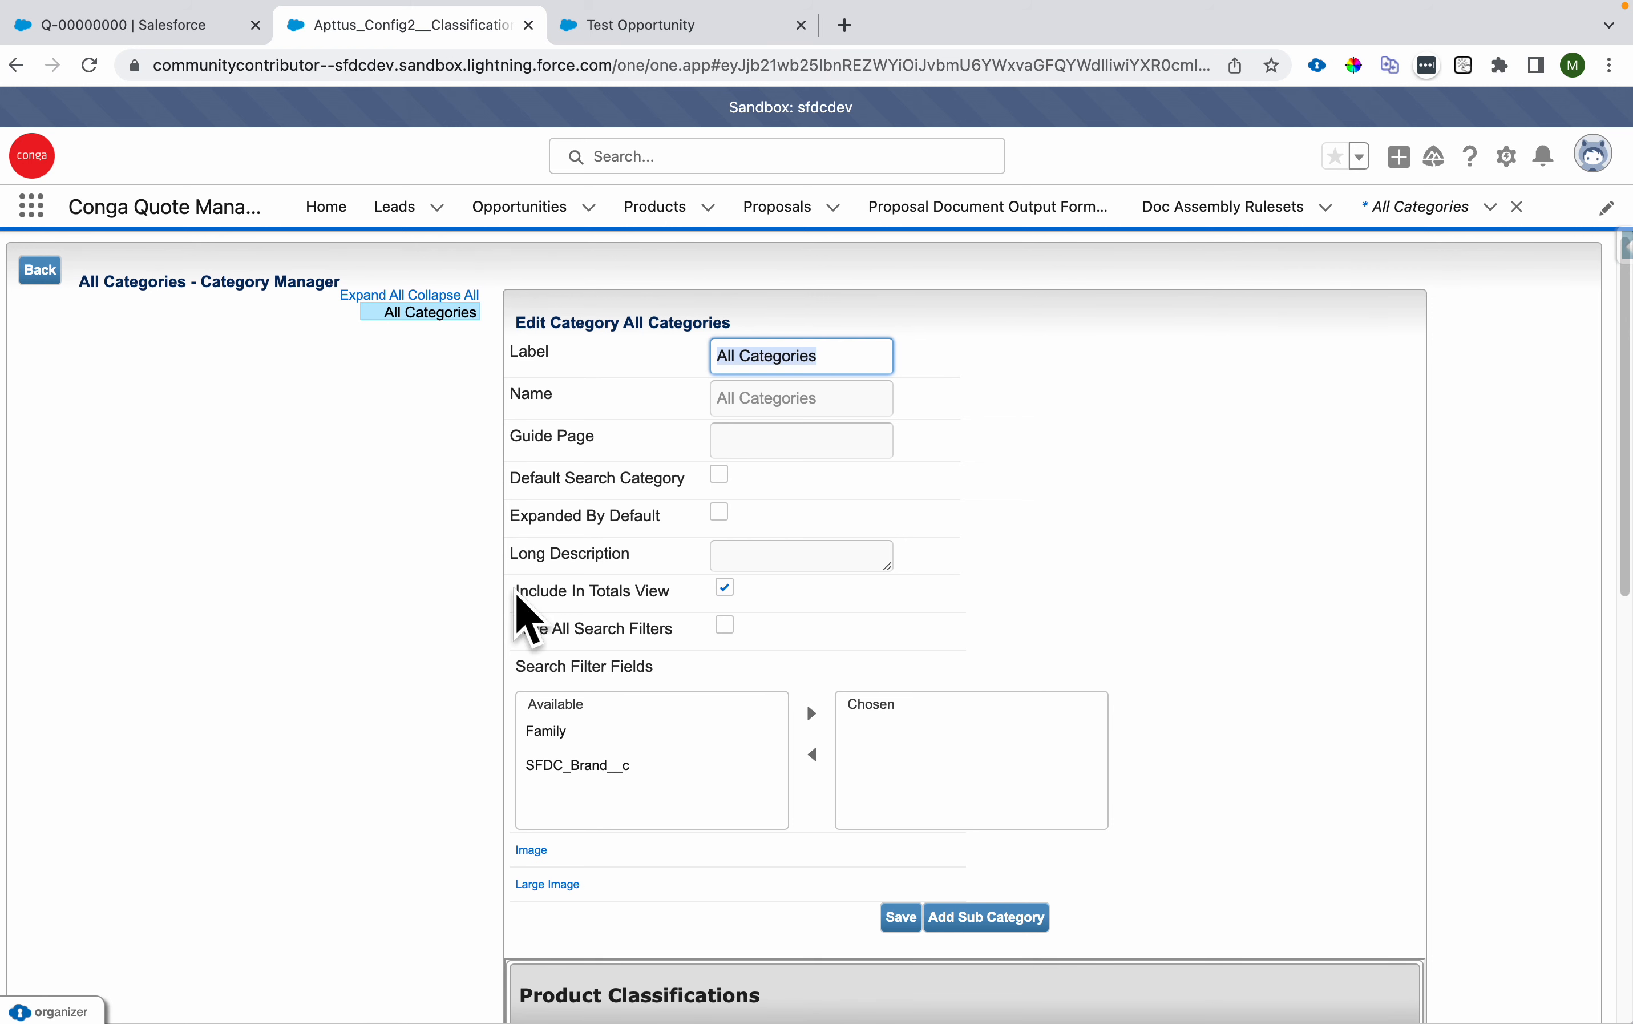
Step: Try to turn off Include In Totals View for the All Categories root category
drag(517, 593, 730, 598)
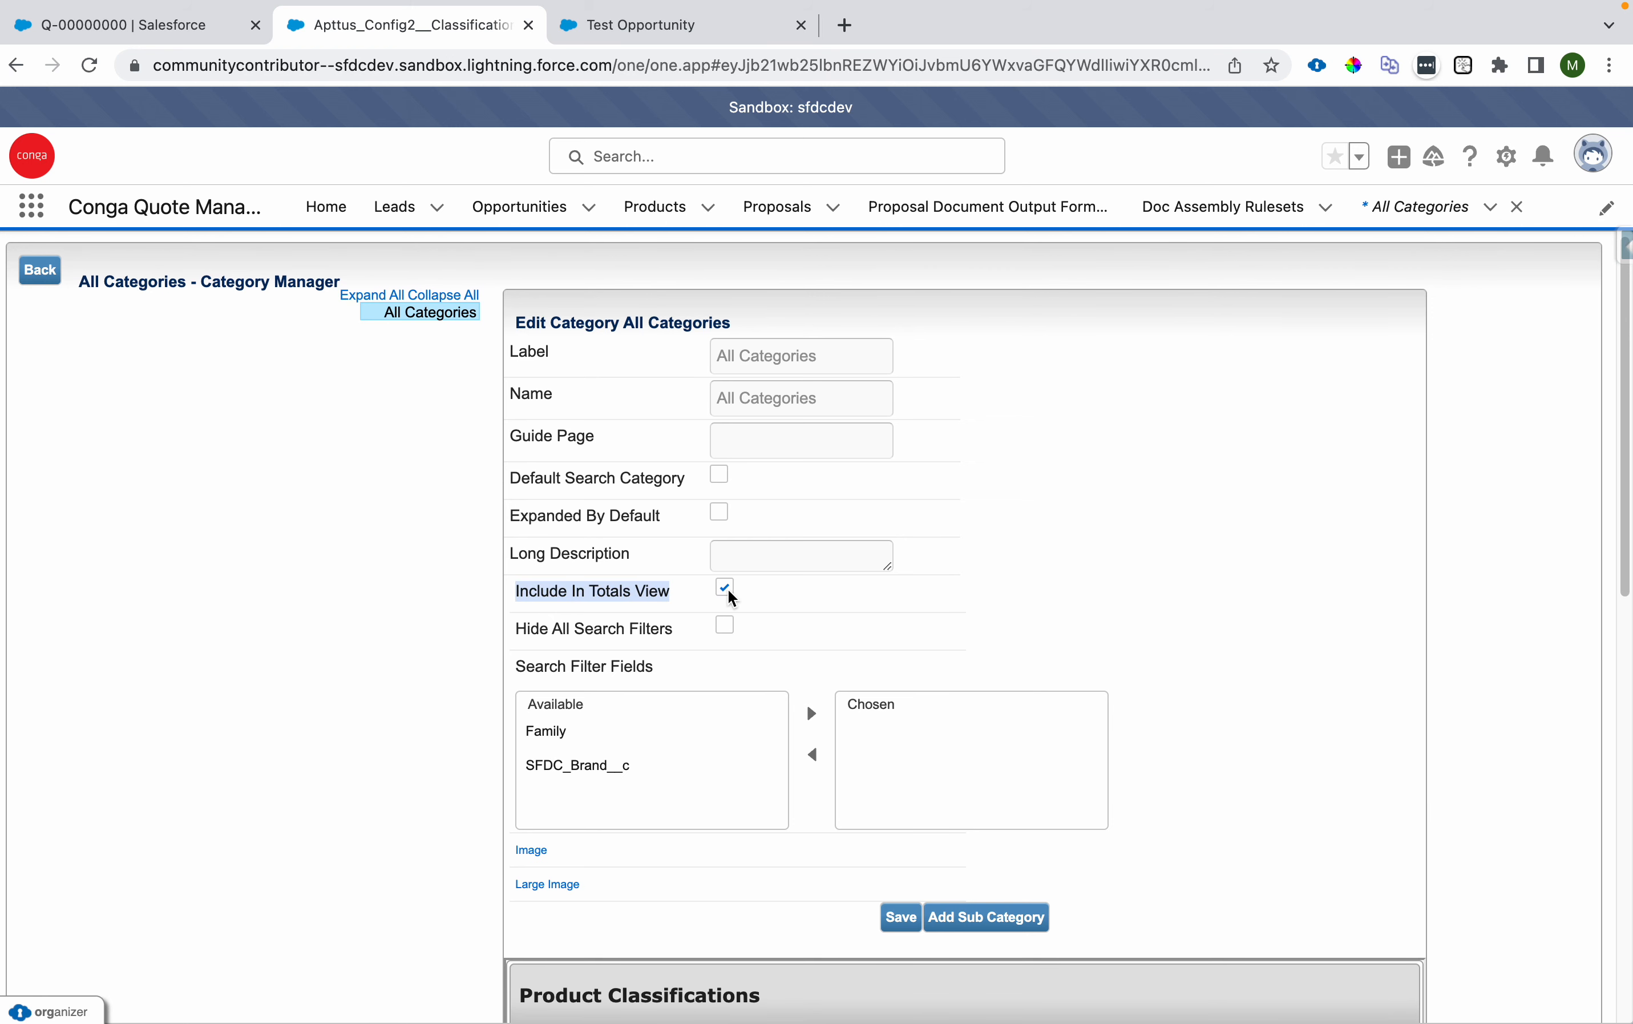
click(730, 599)
scroll(1056, 505, down, 3)
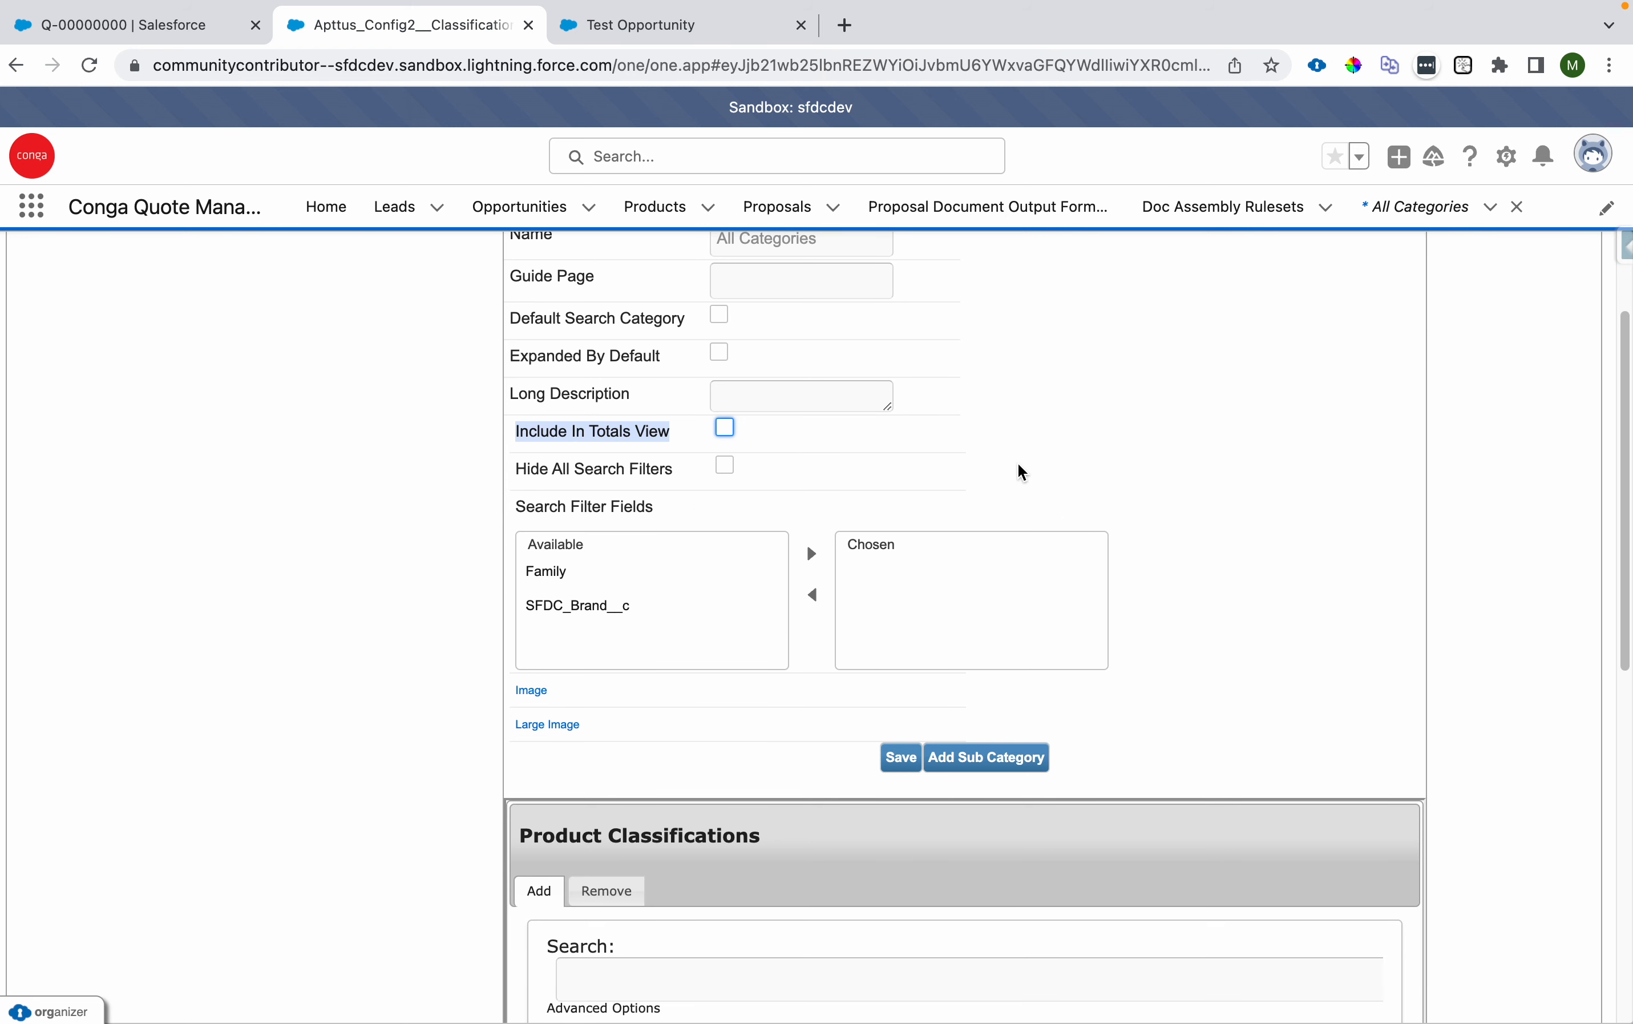
scroll(1022, 472, down, 3)
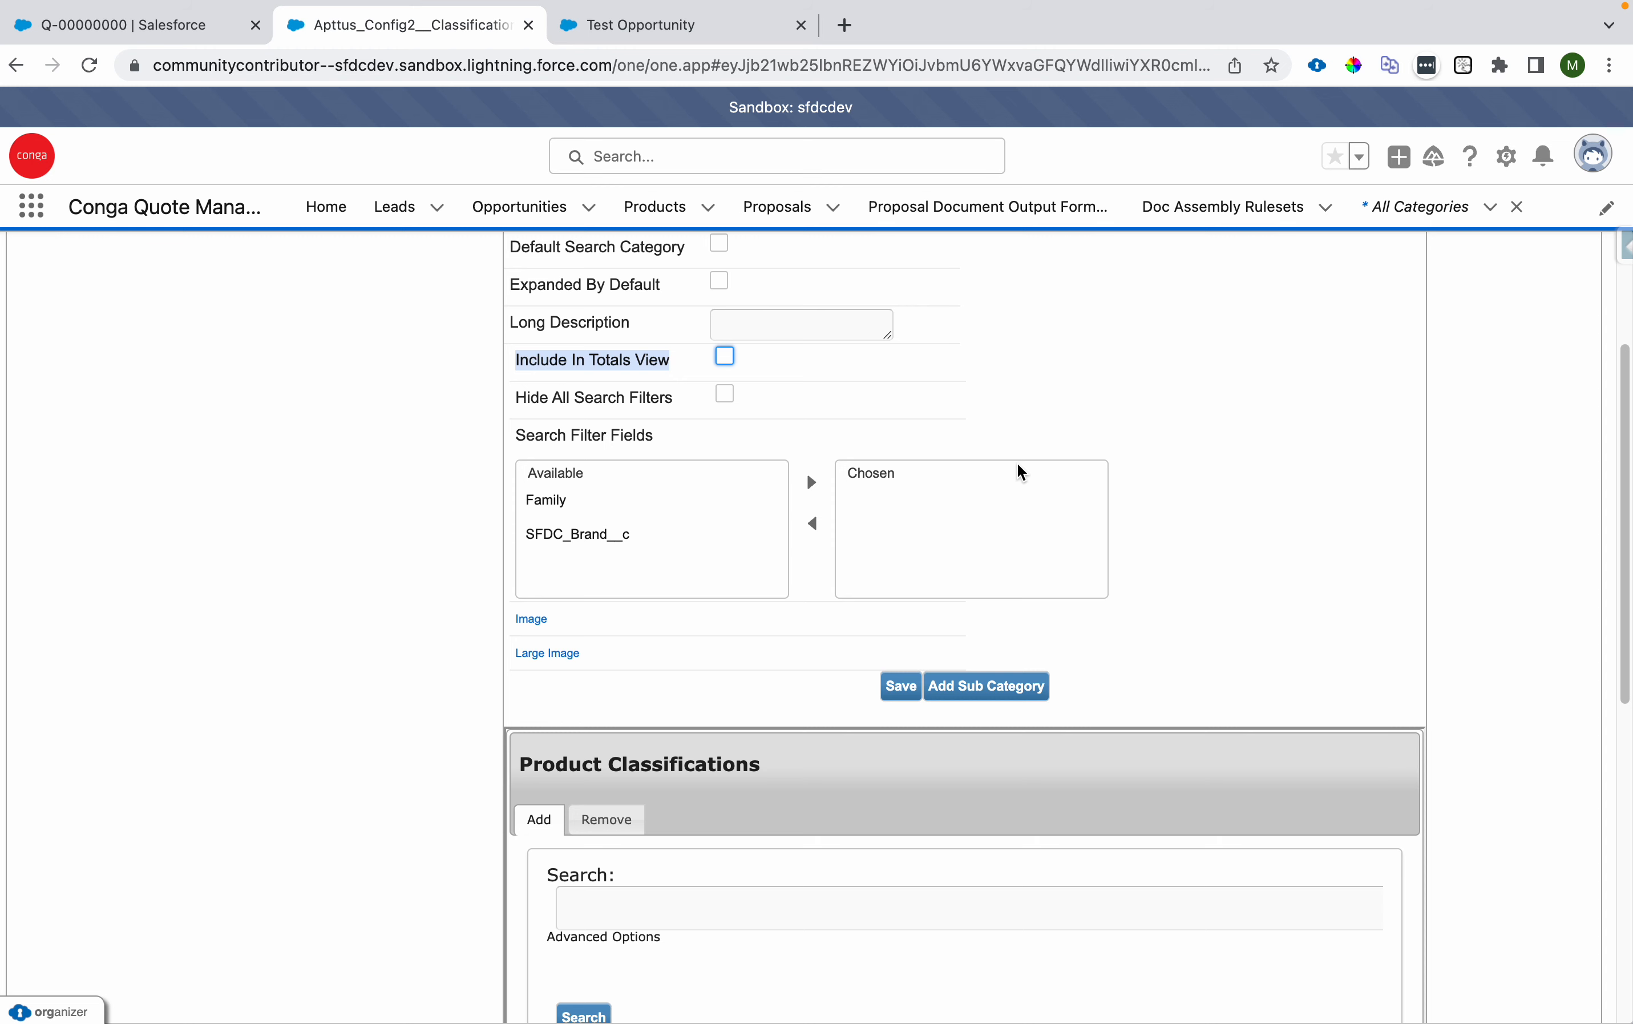
scroll(1019, 469, up, 6)
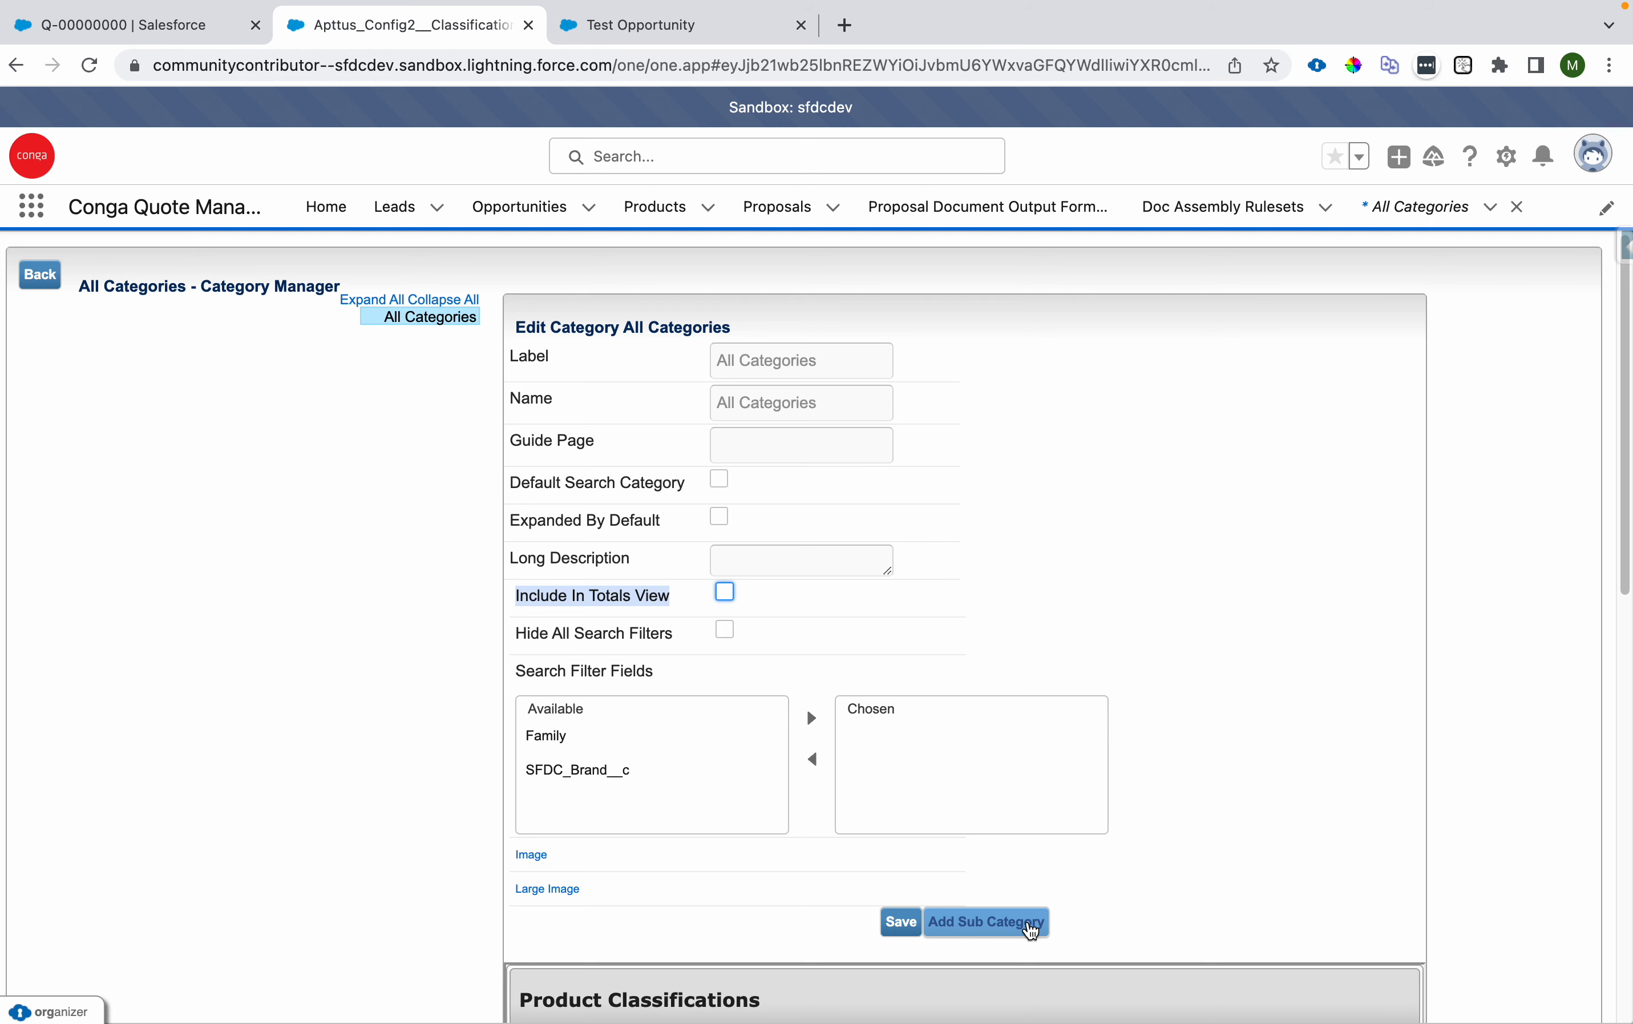
Step: Add a subcategory labelled Cameras under All Categories with Include In Totals View turned off, and save it
click(1034, 931)
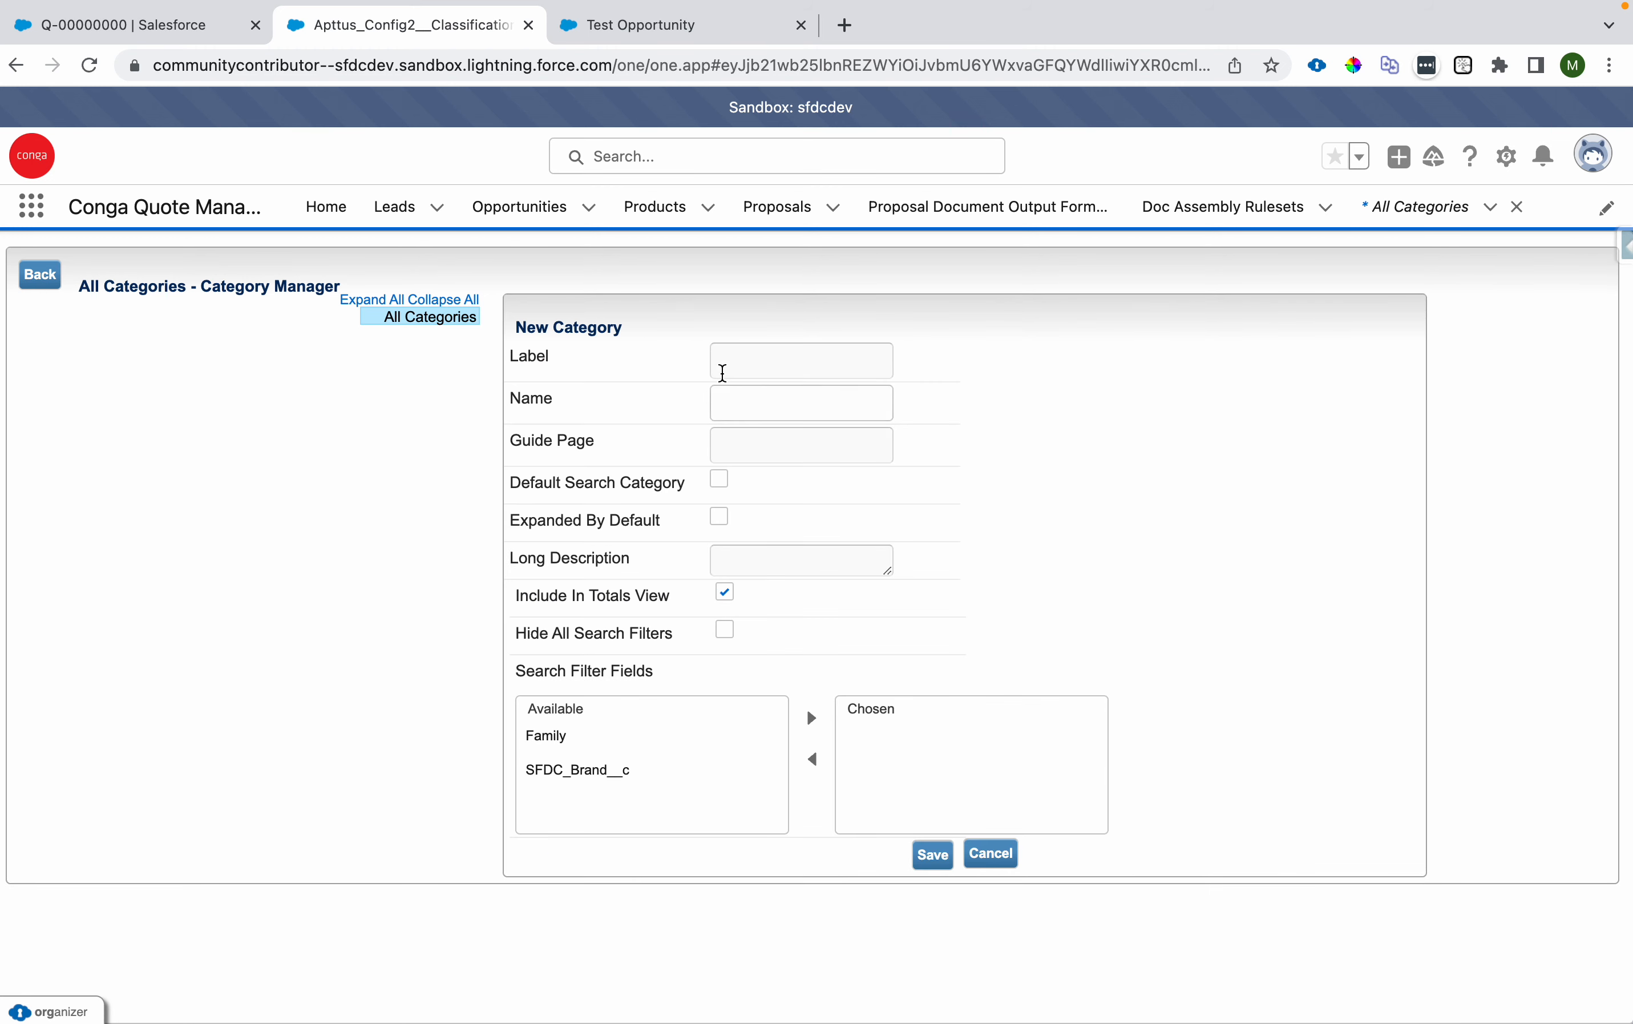
click(723, 369)
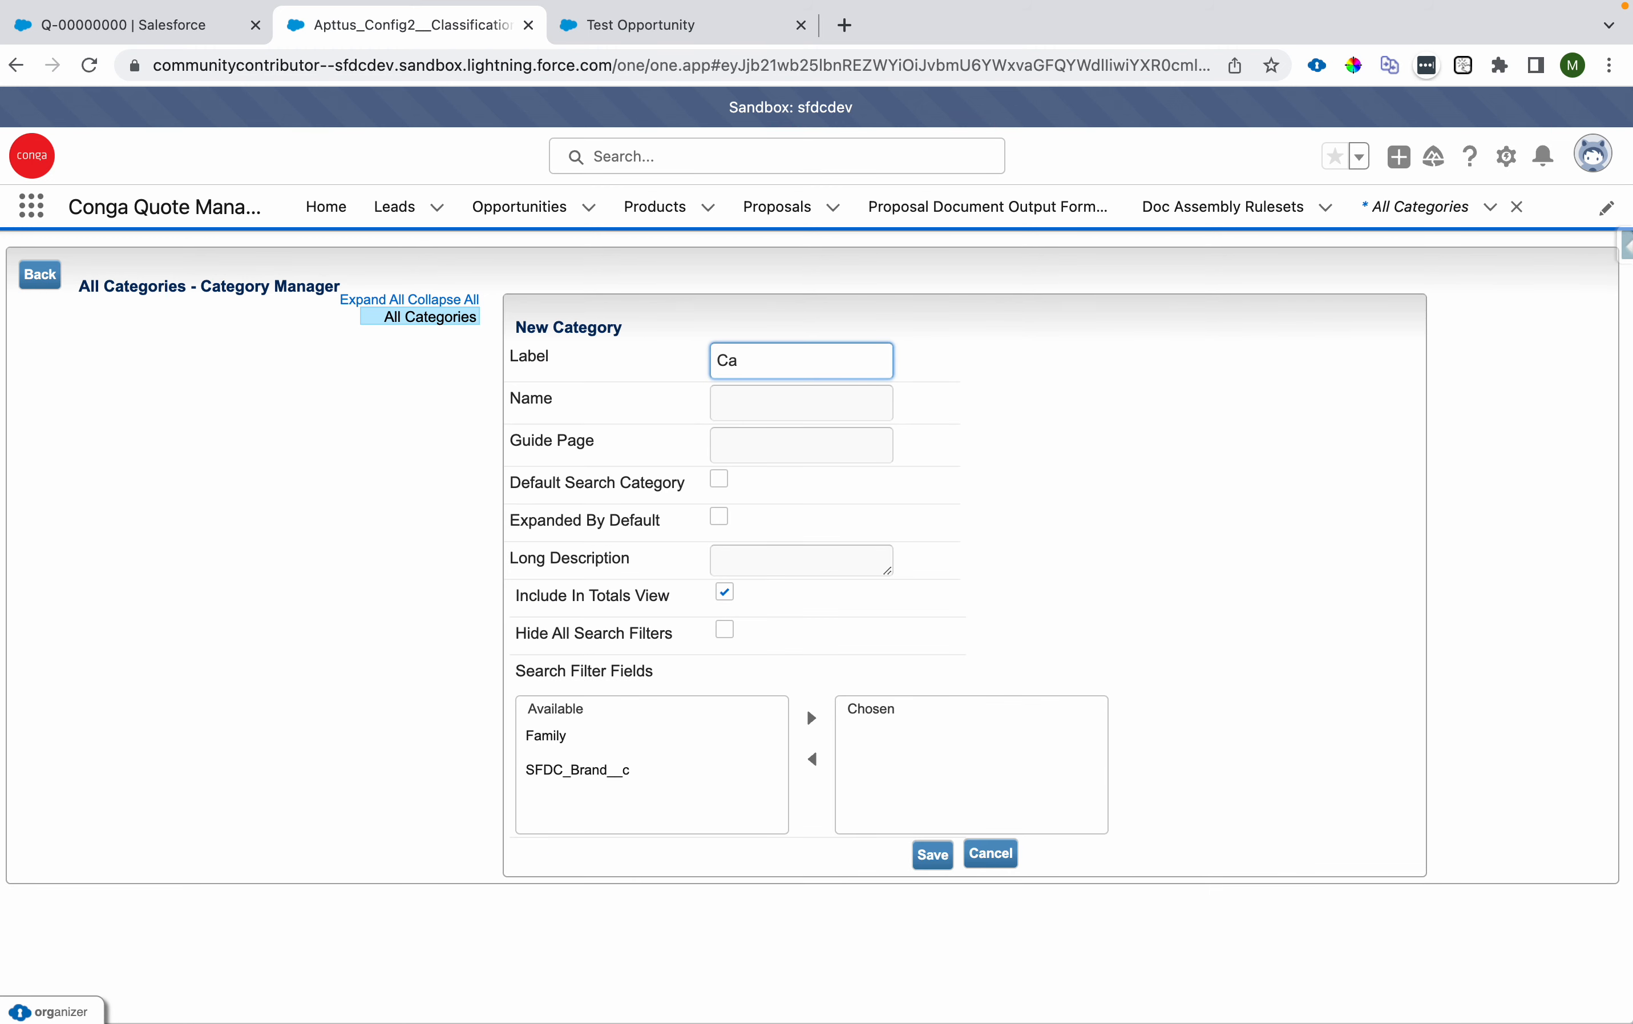
text(Cameras)
key(Tab)
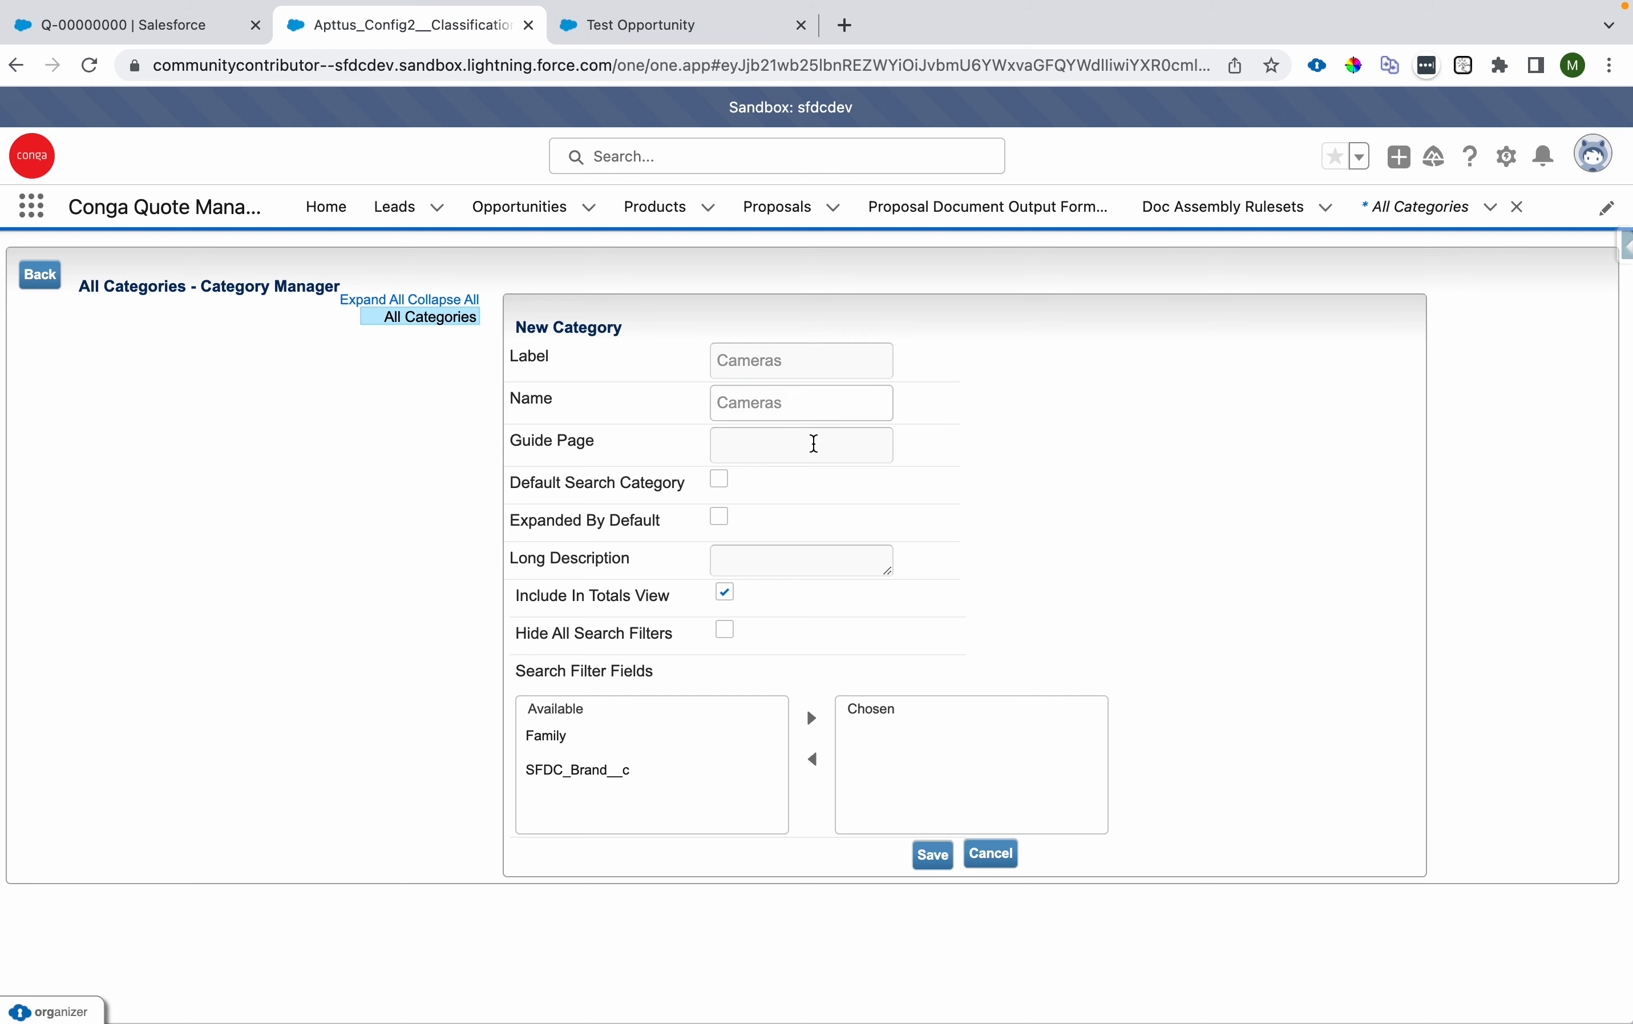
drag(514, 601, 743, 613)
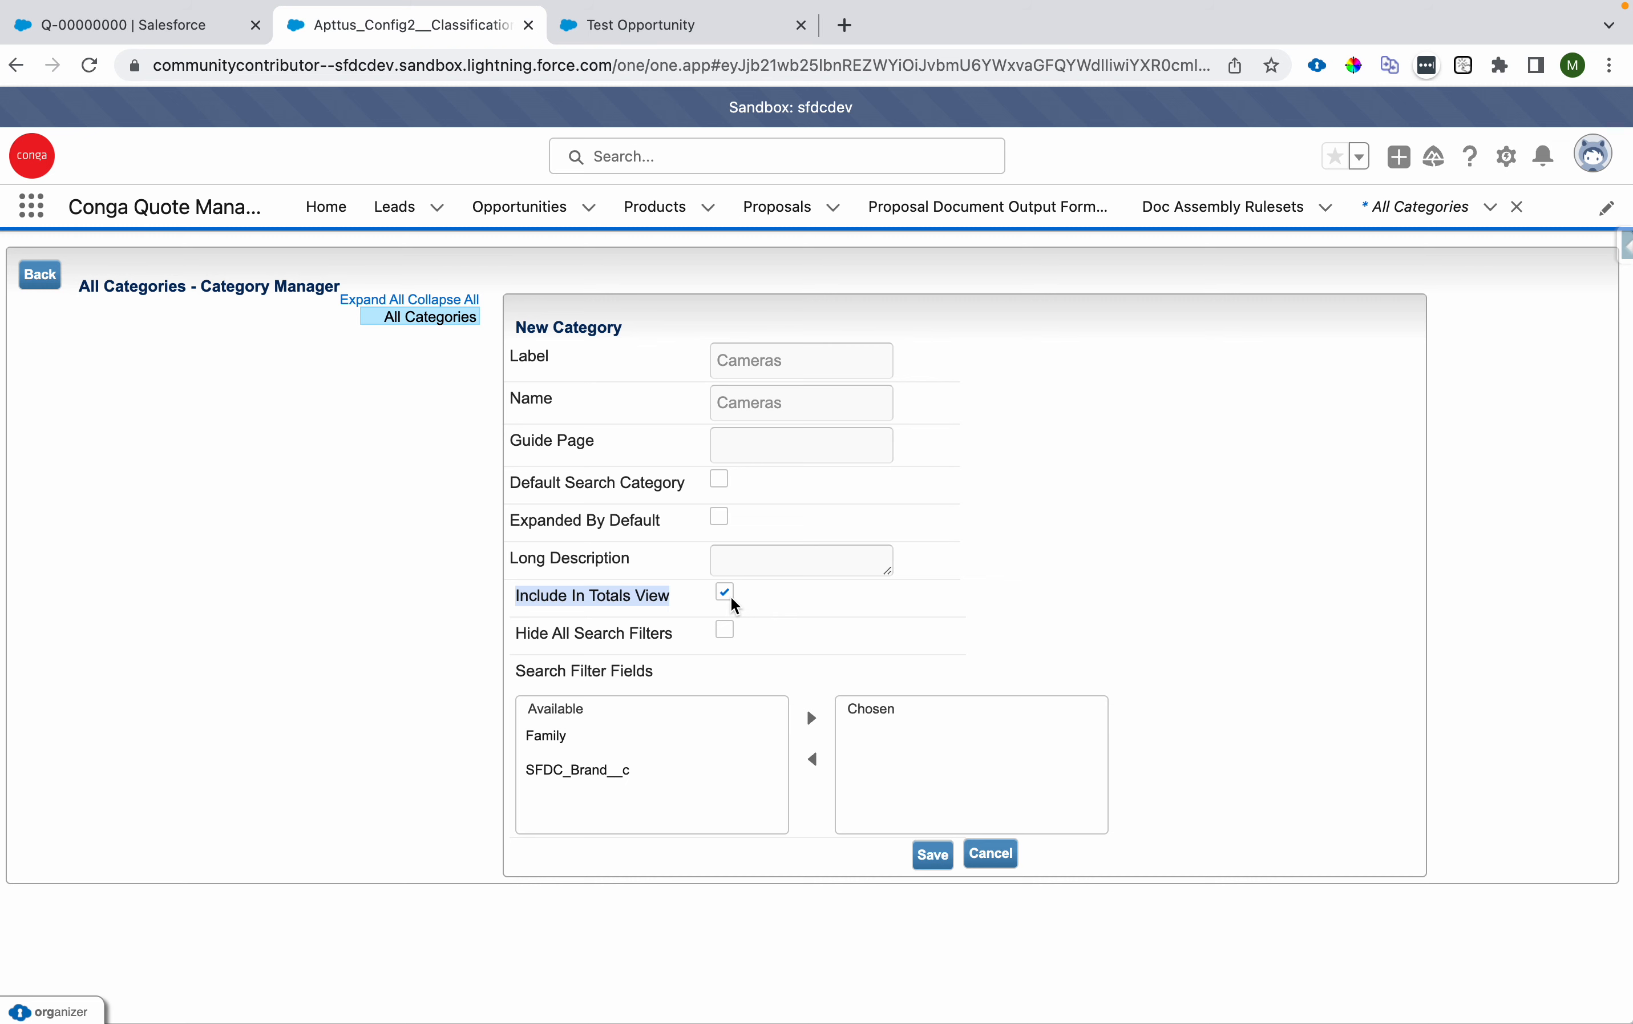
click(725, 593)
click(941, 857)
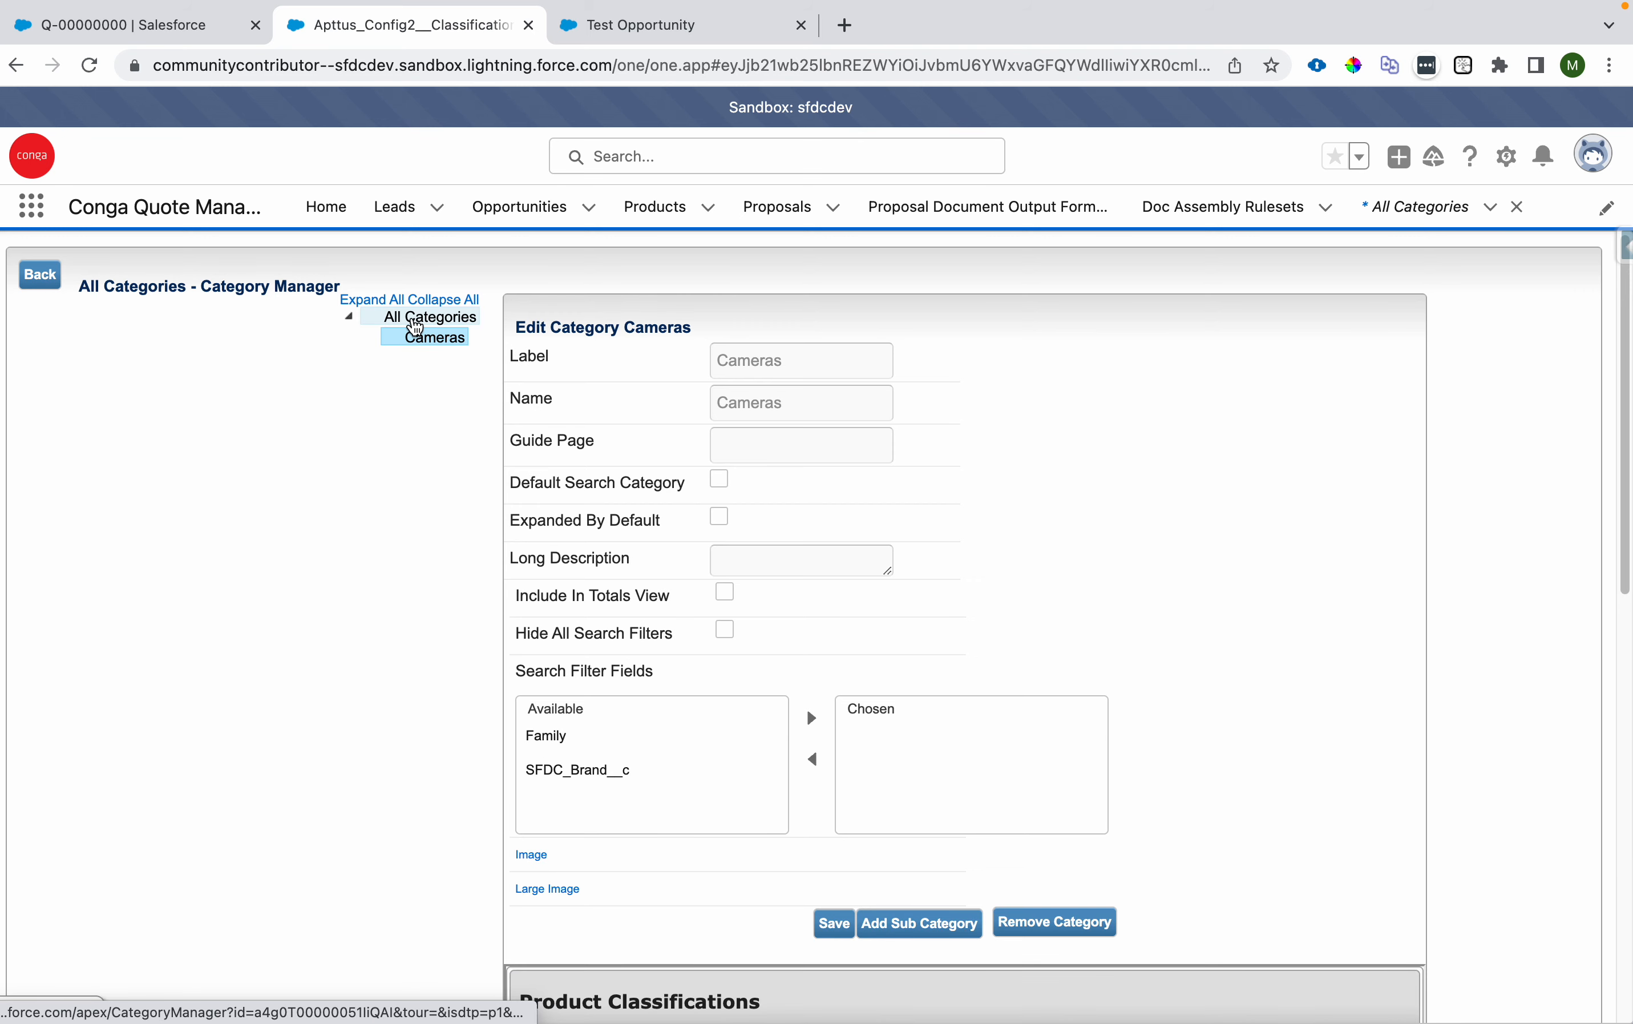
Step: Add a subcategory labelled Computers under All Categories, exclude it from the totals view, and save it
click(431, 317)
click(987, 922)
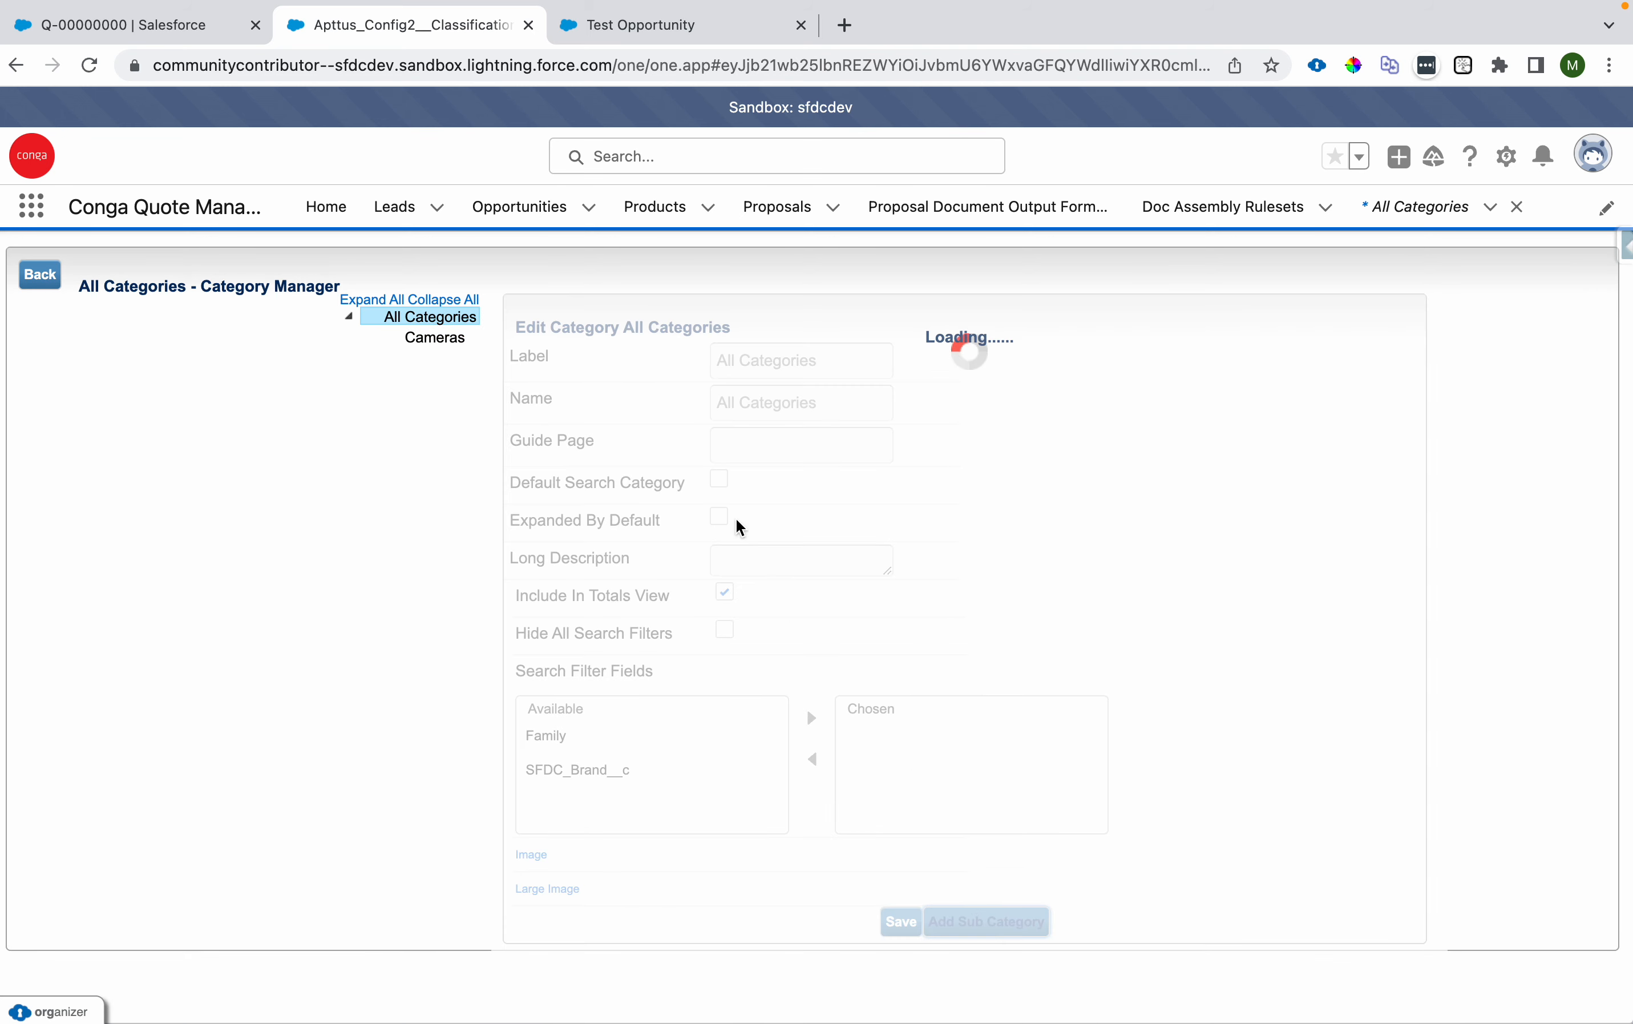
click(754, 371)
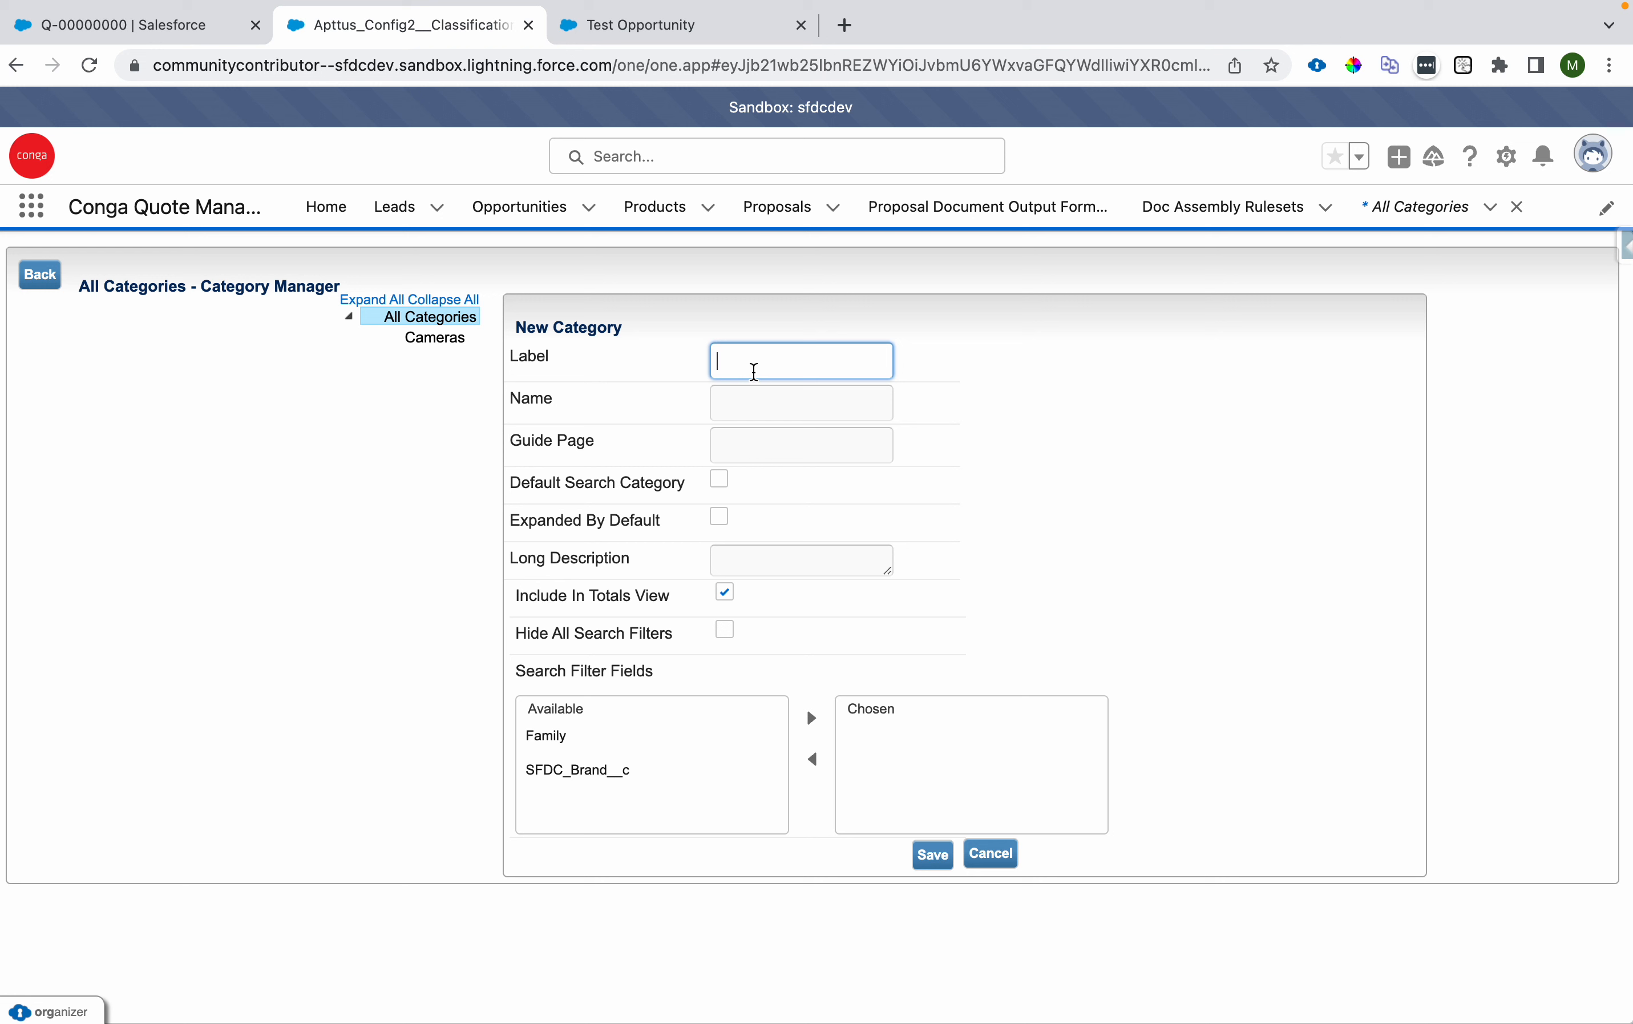
text(Computers)
key(Tab)
click(725, 591)
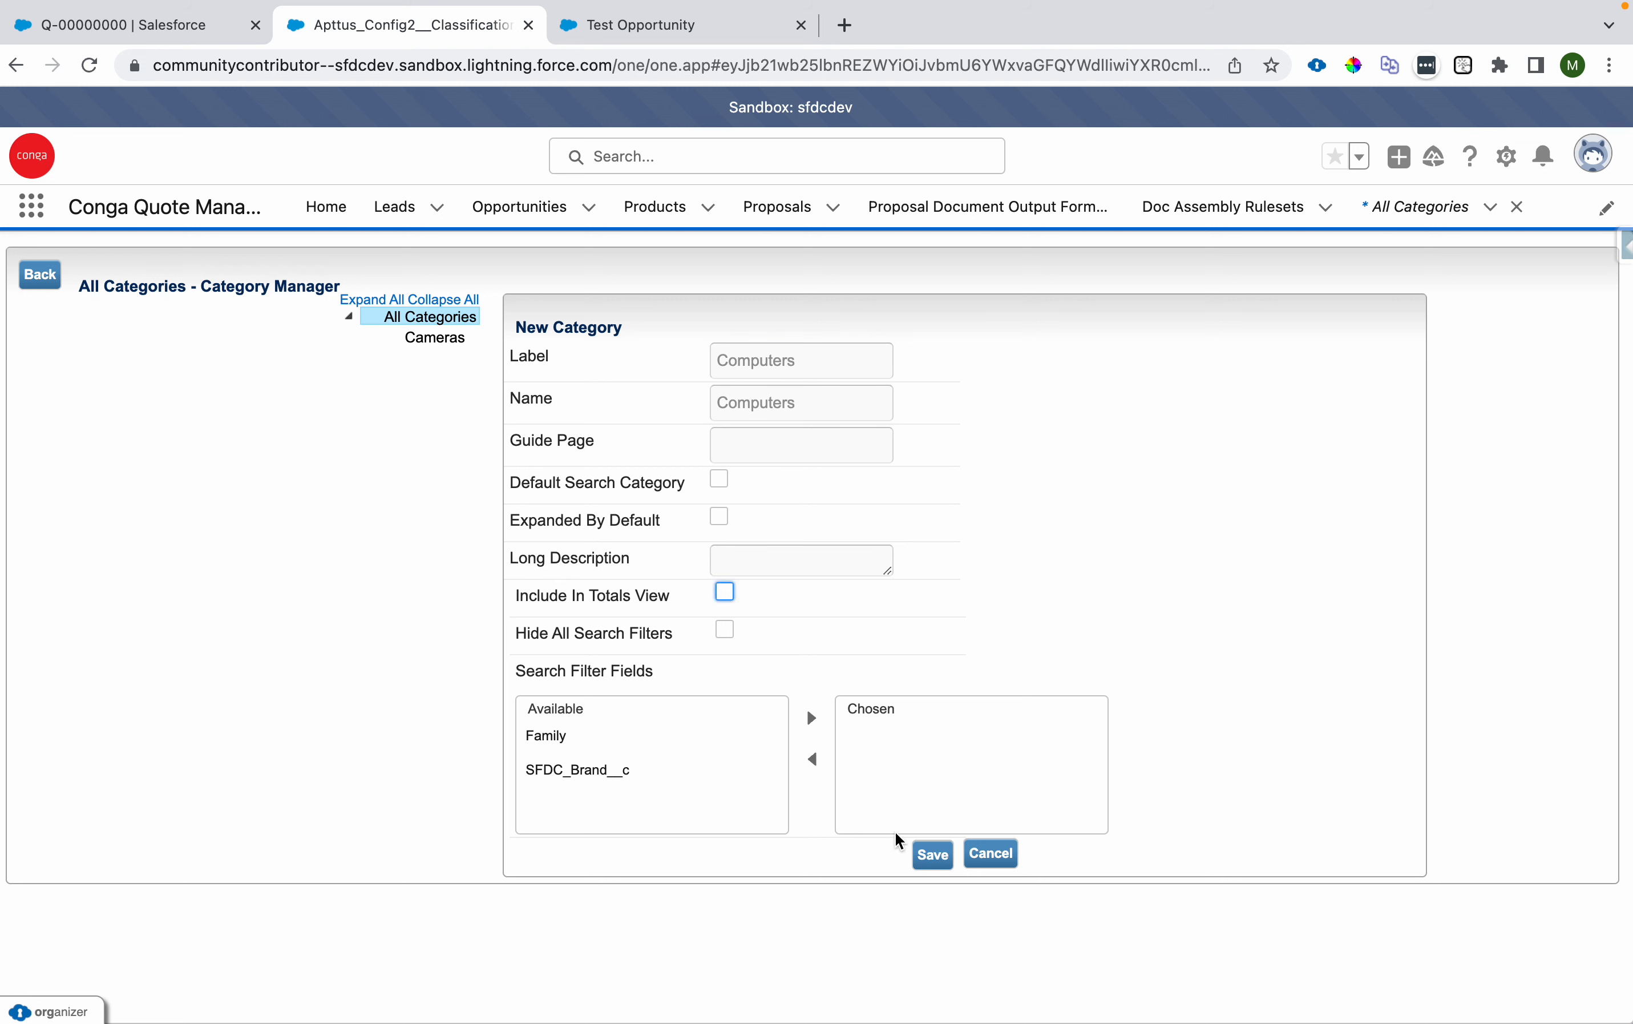
click(932, 854)
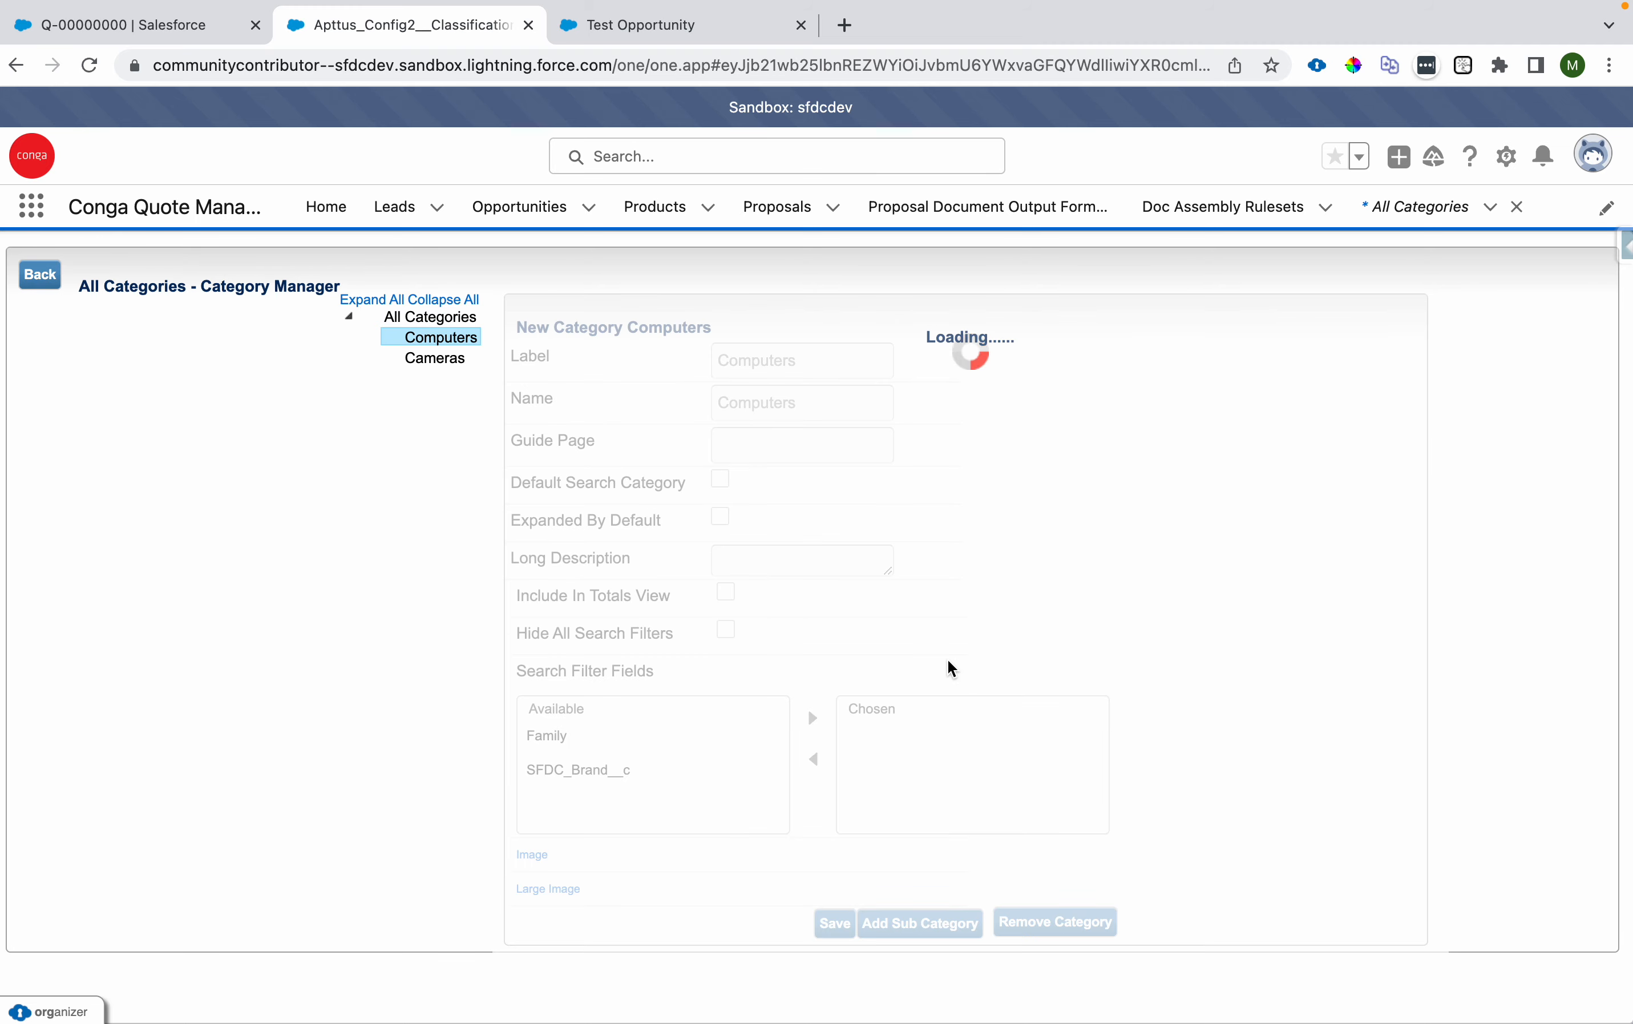
Step: Add a subcategory labelled Mobiles under All Categories, exclude it from the totals view, and save it
click(428, 318)
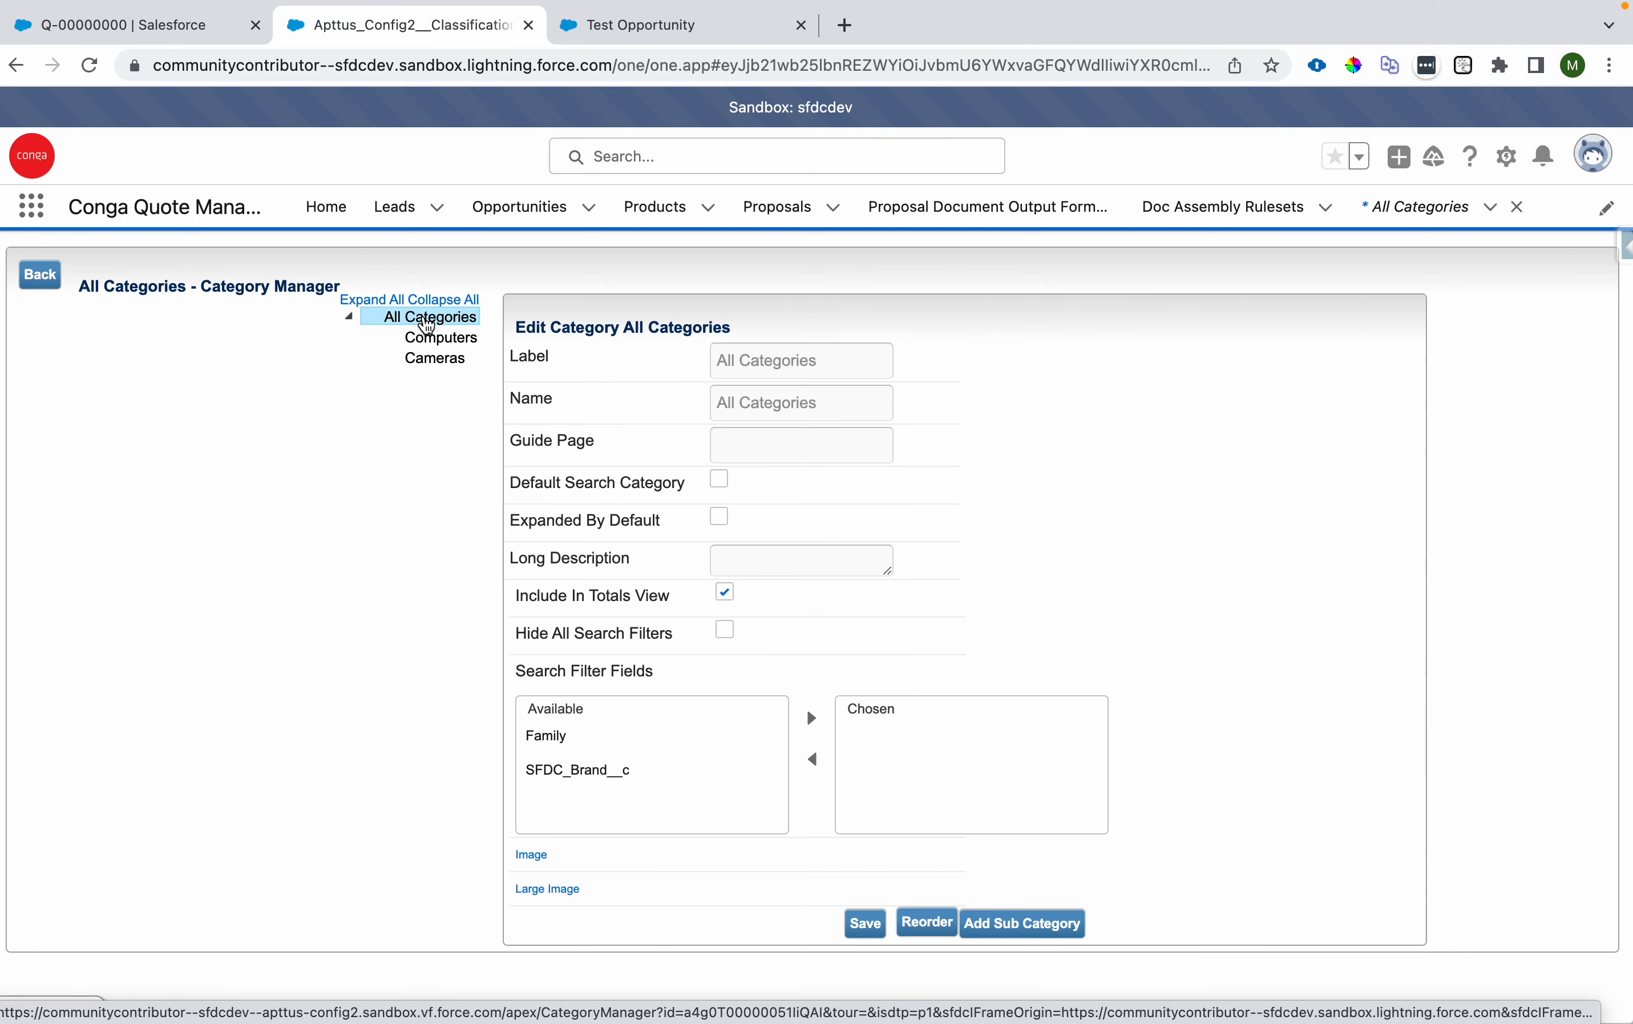
click(1035, 936)
click(755, 367)
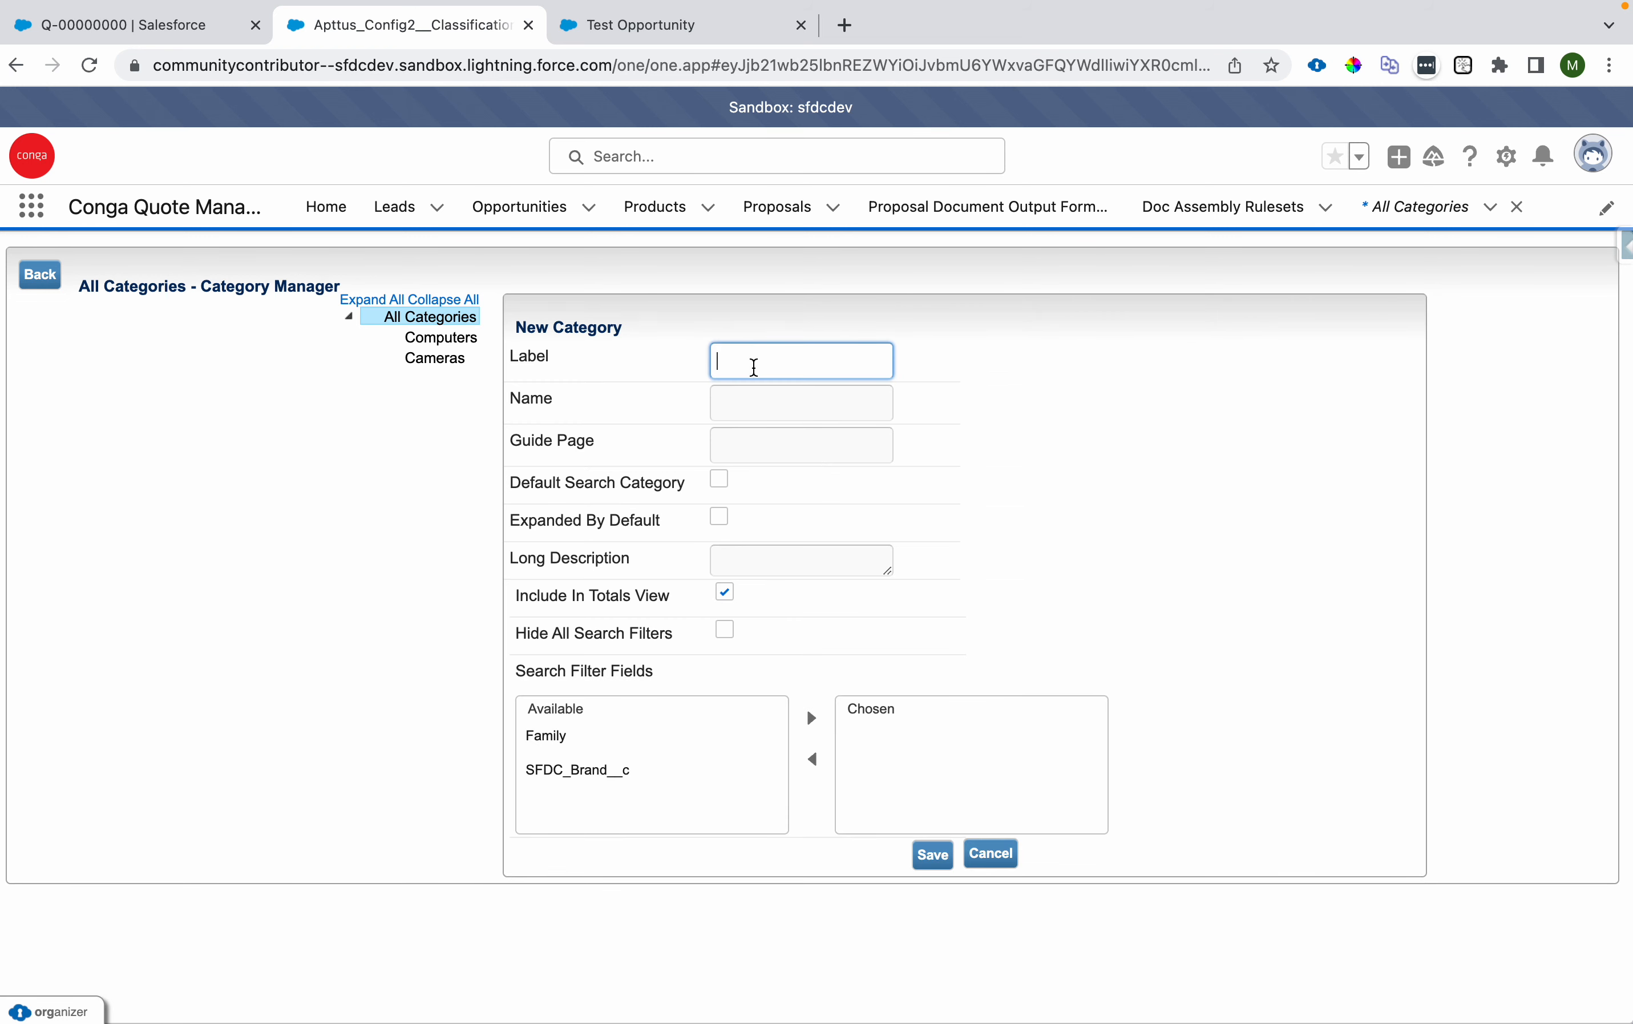
text(Mobiles)
key(Tab)
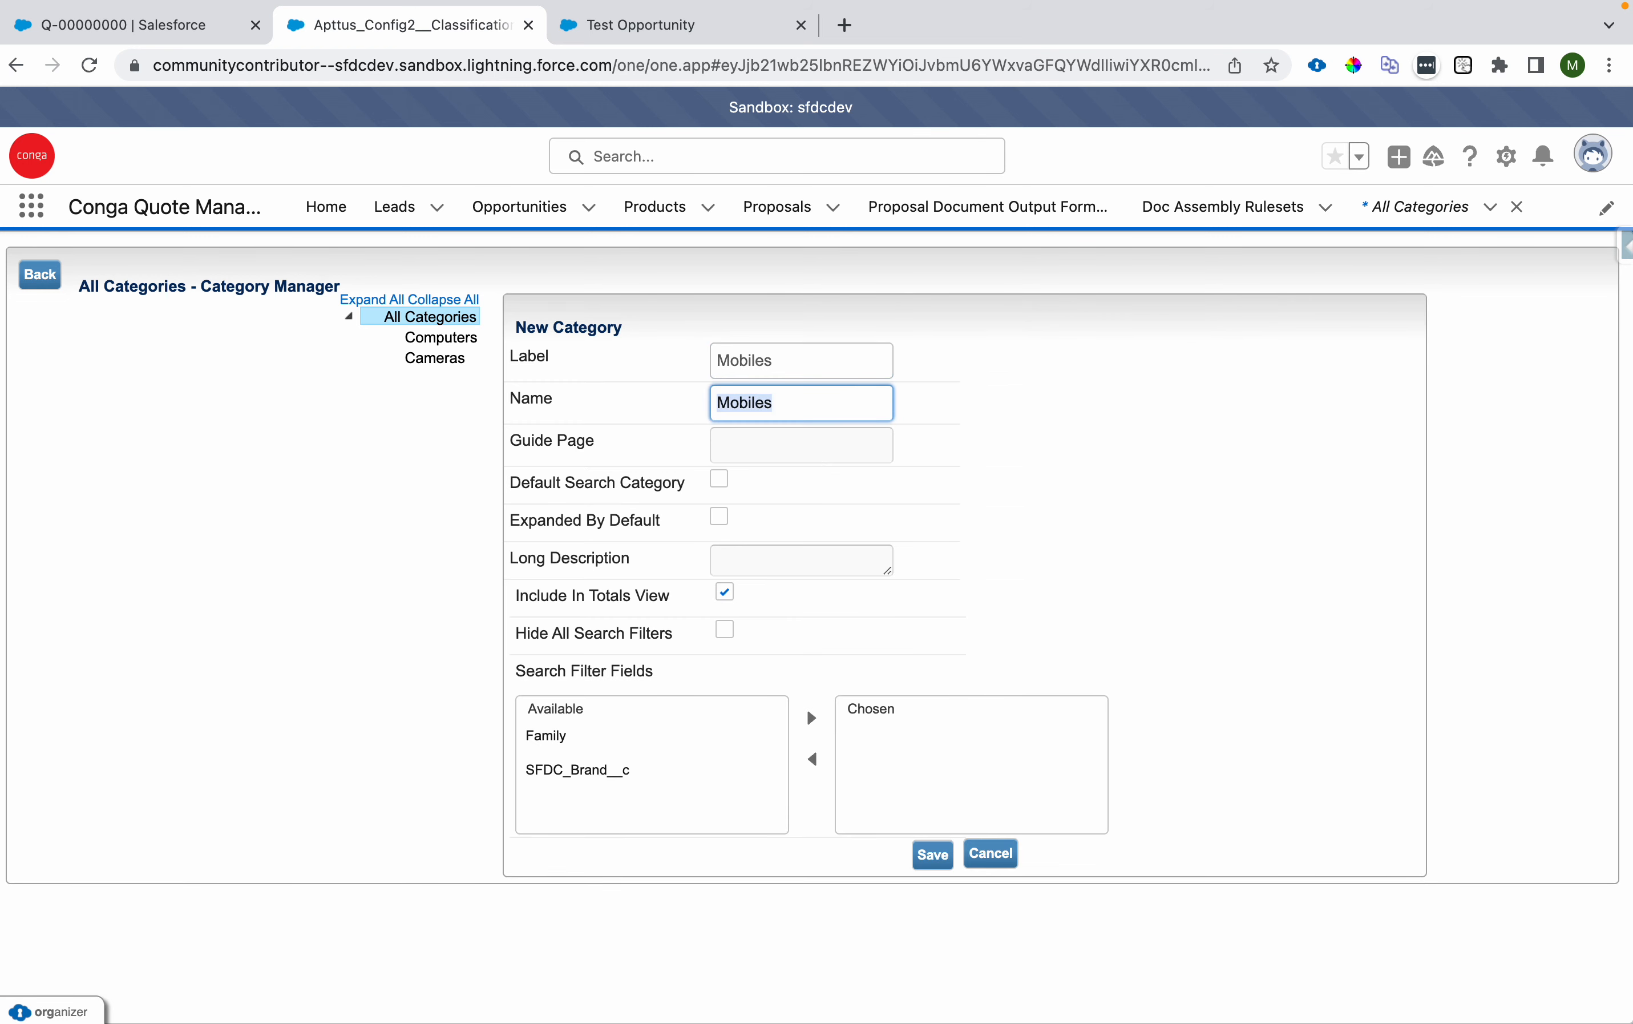
click(725, 593)
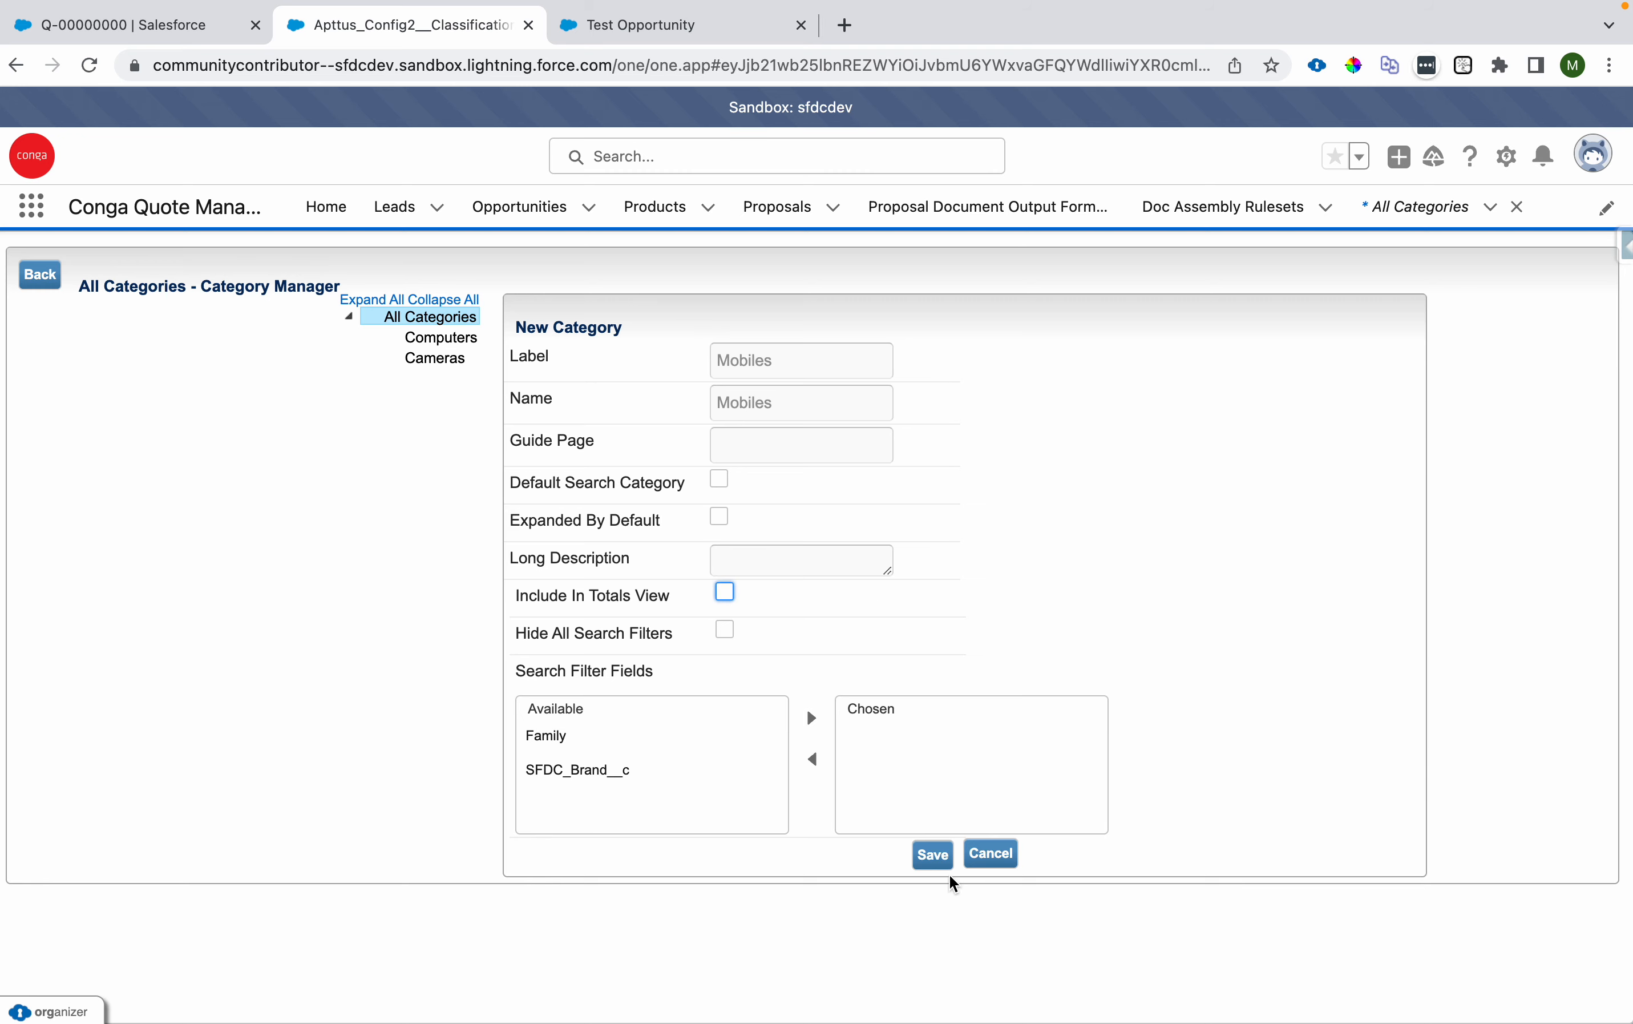
click(933, 854)
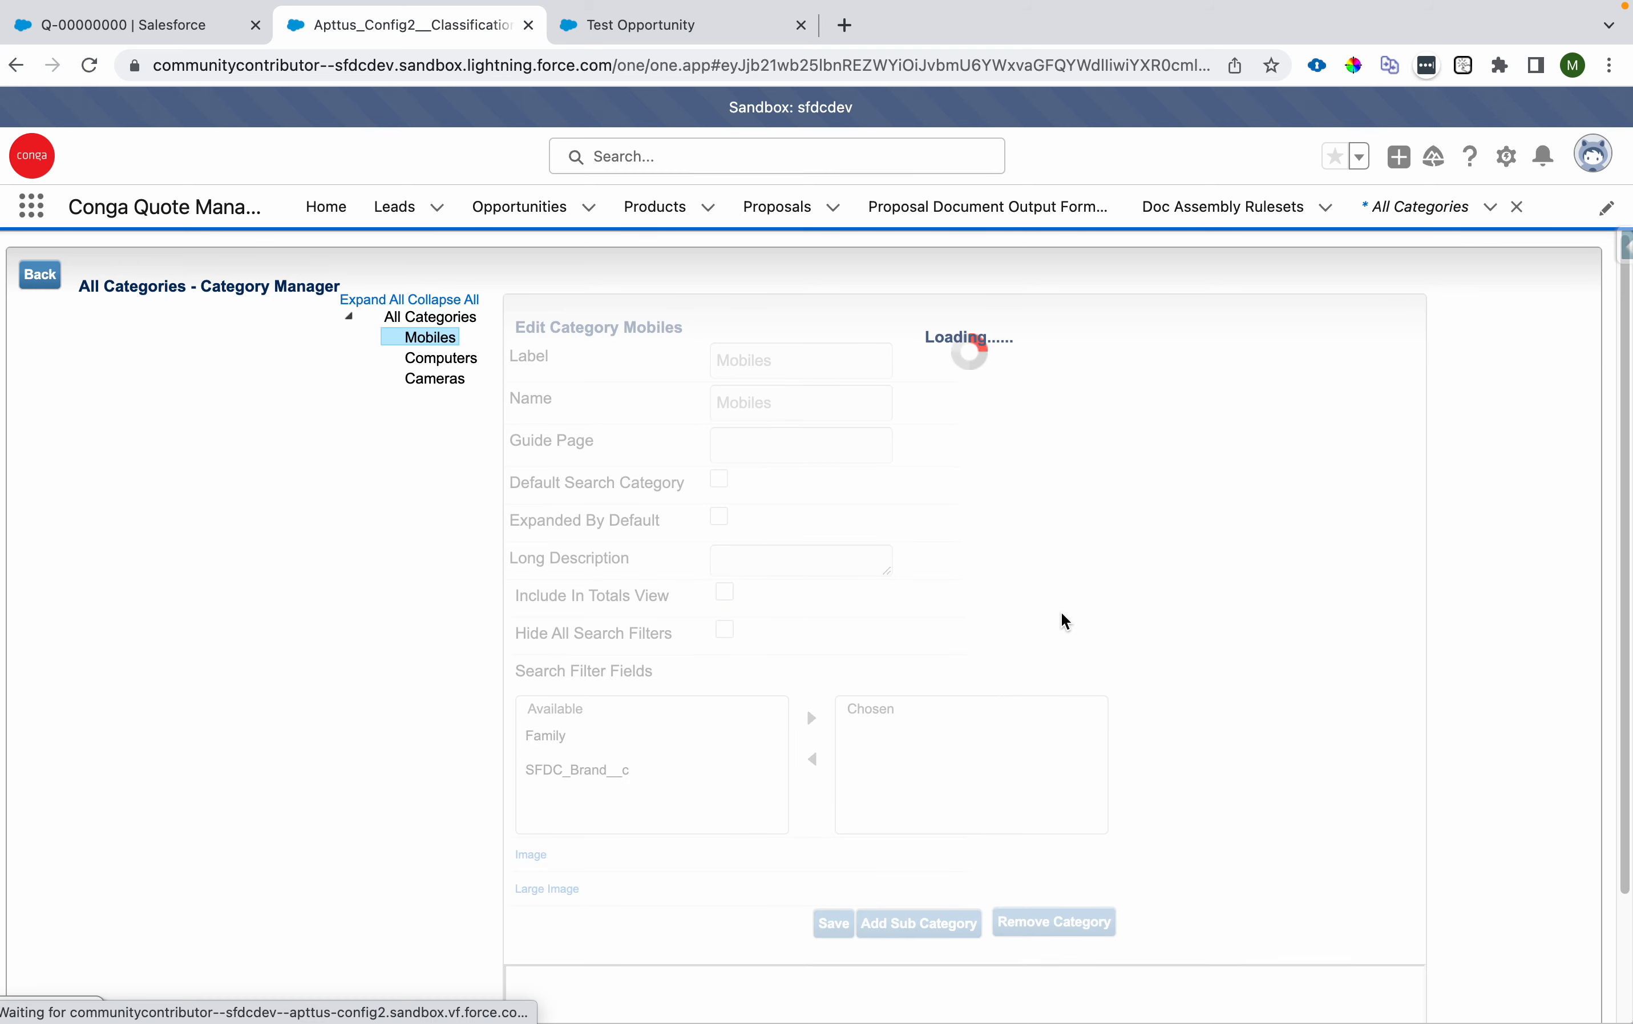
Step: Reload the Test Opportunity product catalog and browse All Categories and its Mobiles subcategory
click(636, 27)
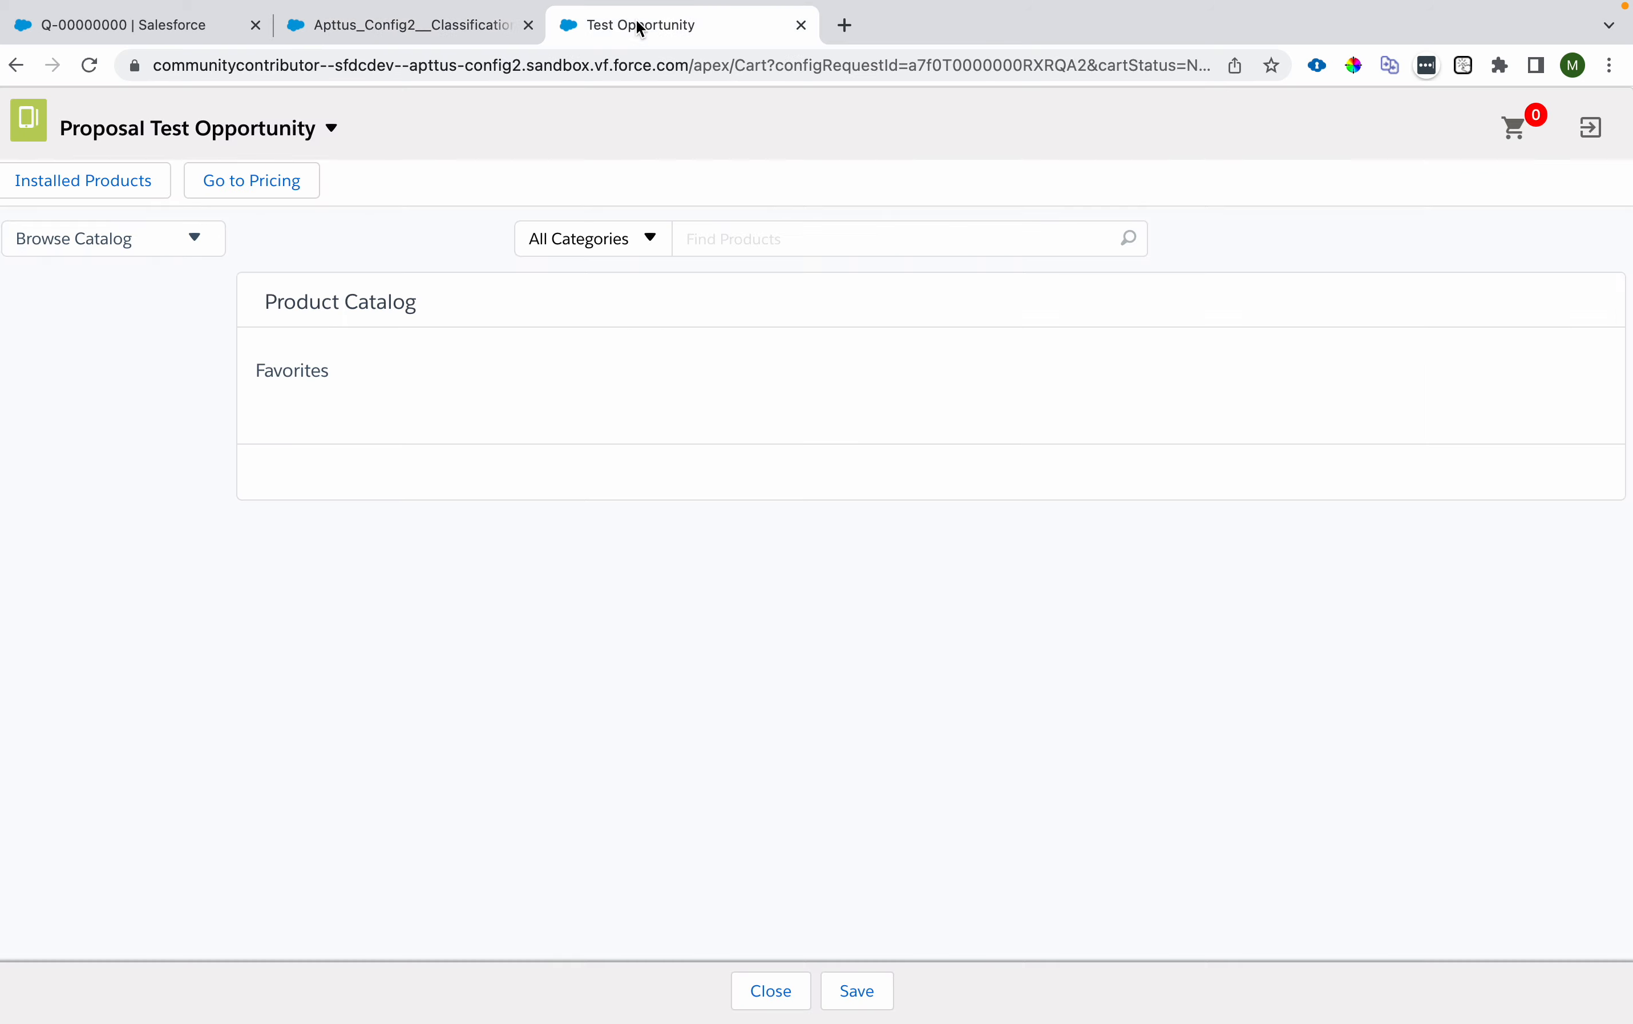
key(super+r)
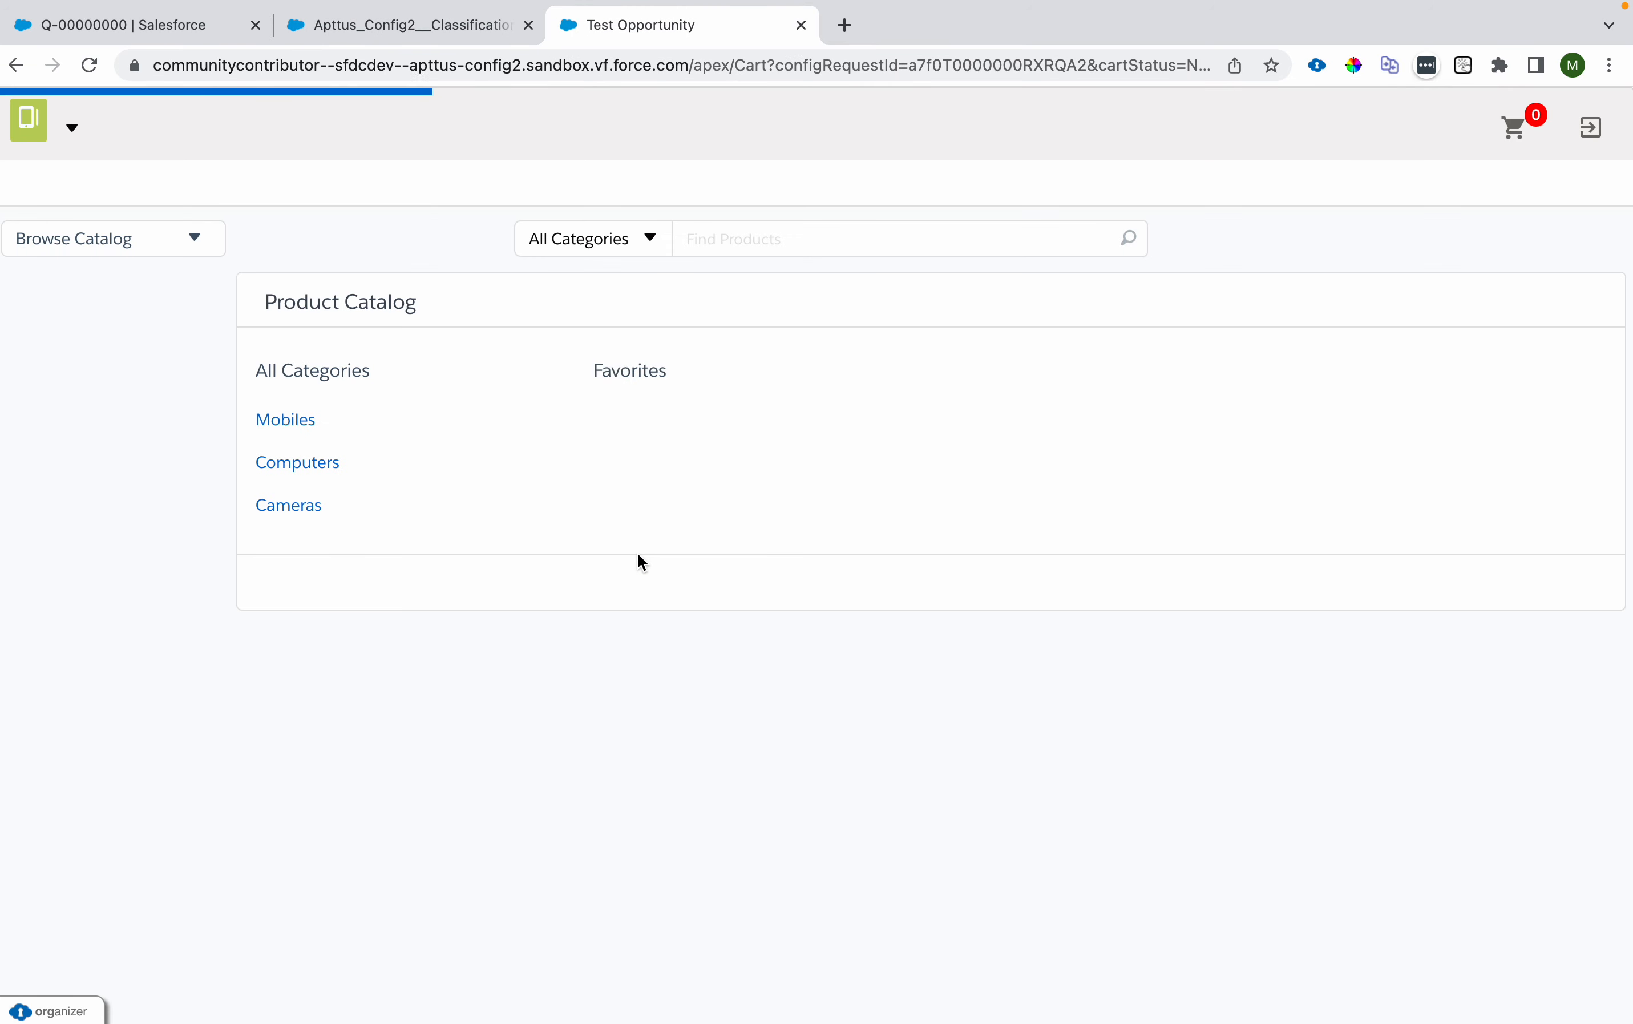
drag(247, 371, 375, 373)
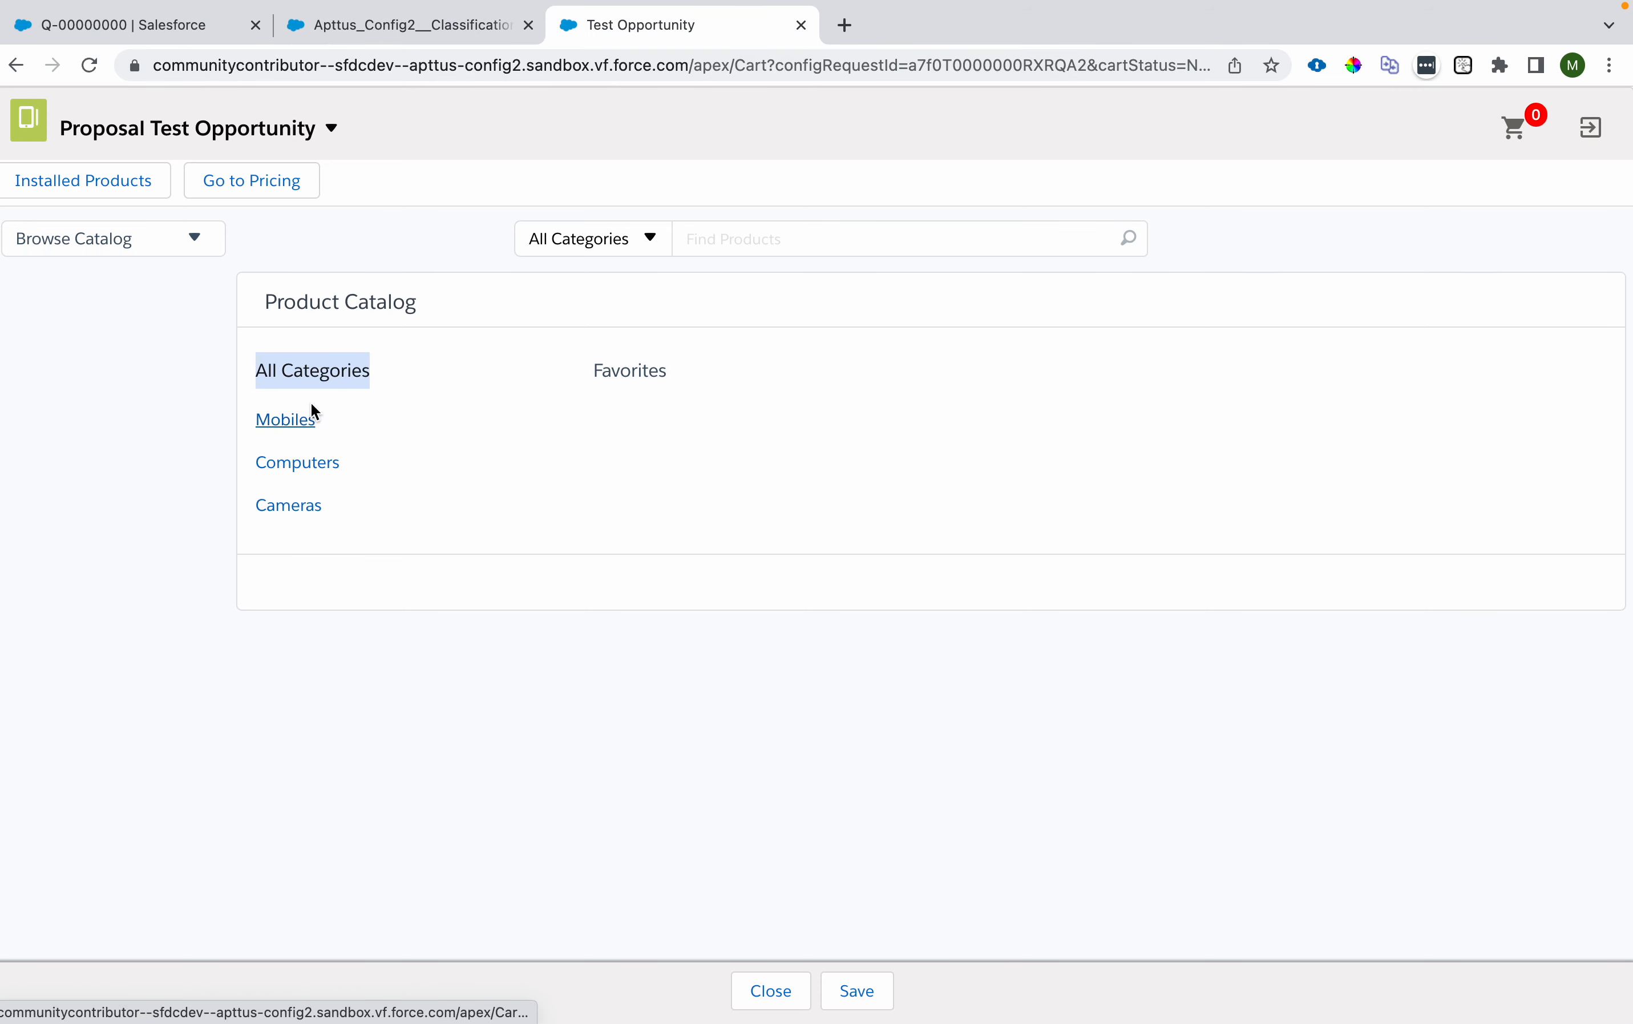
click(393, 428)
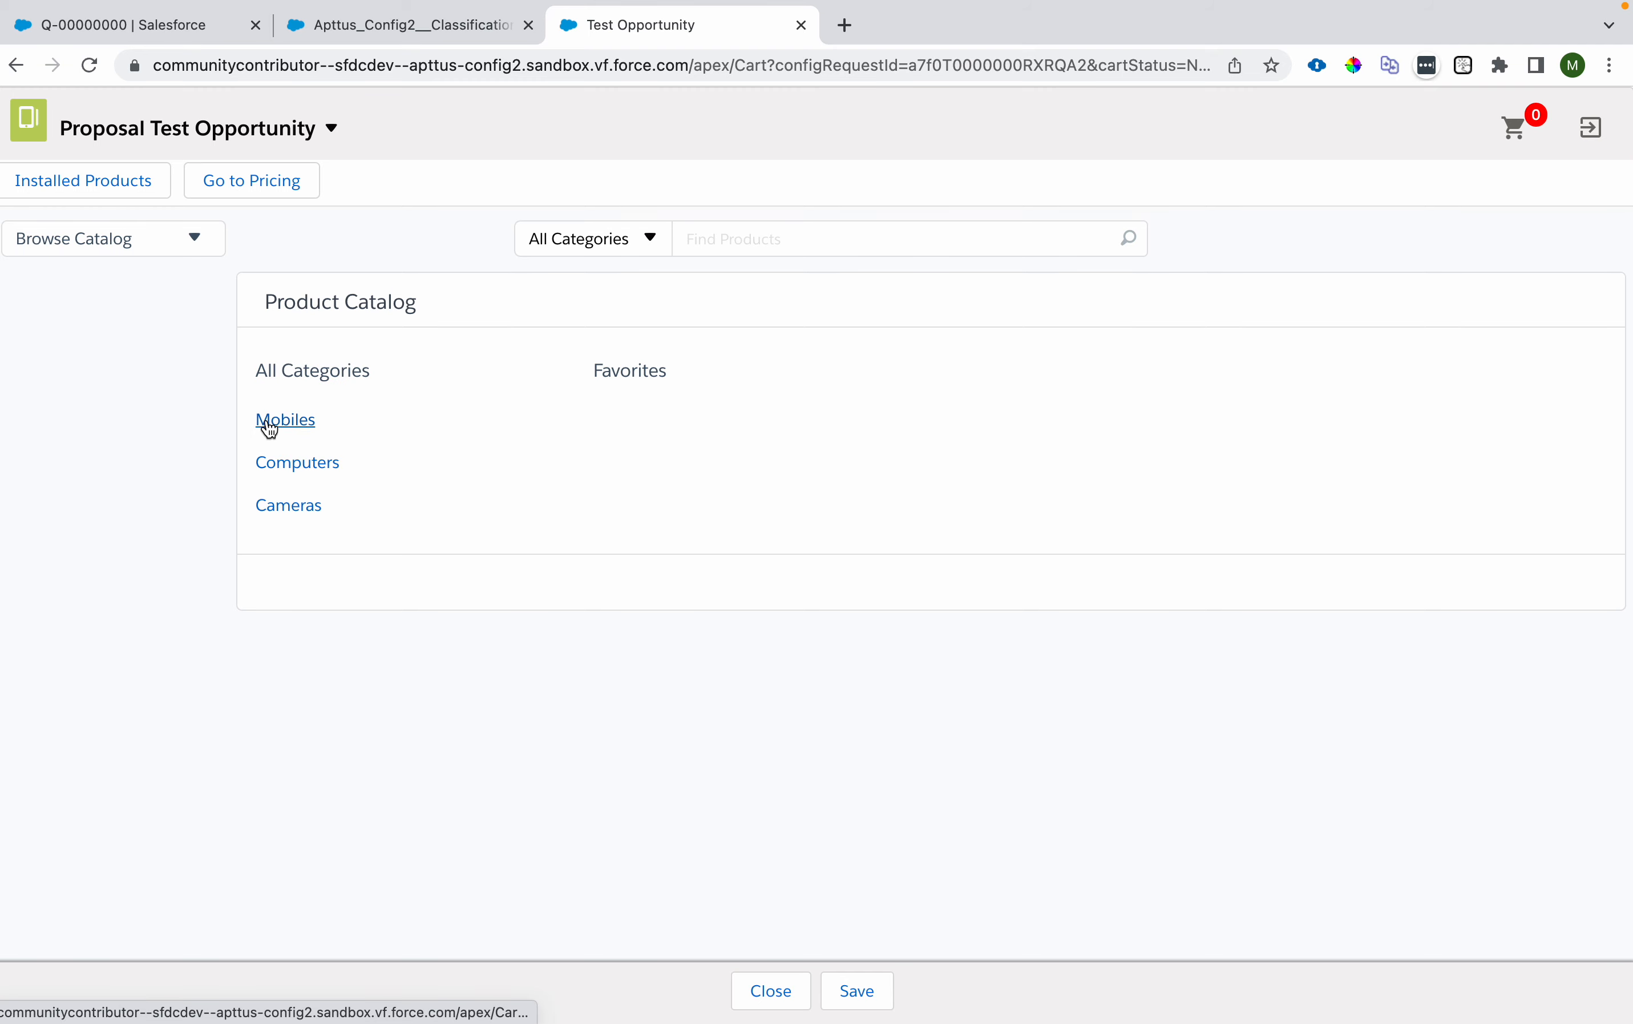
click(306, 369)
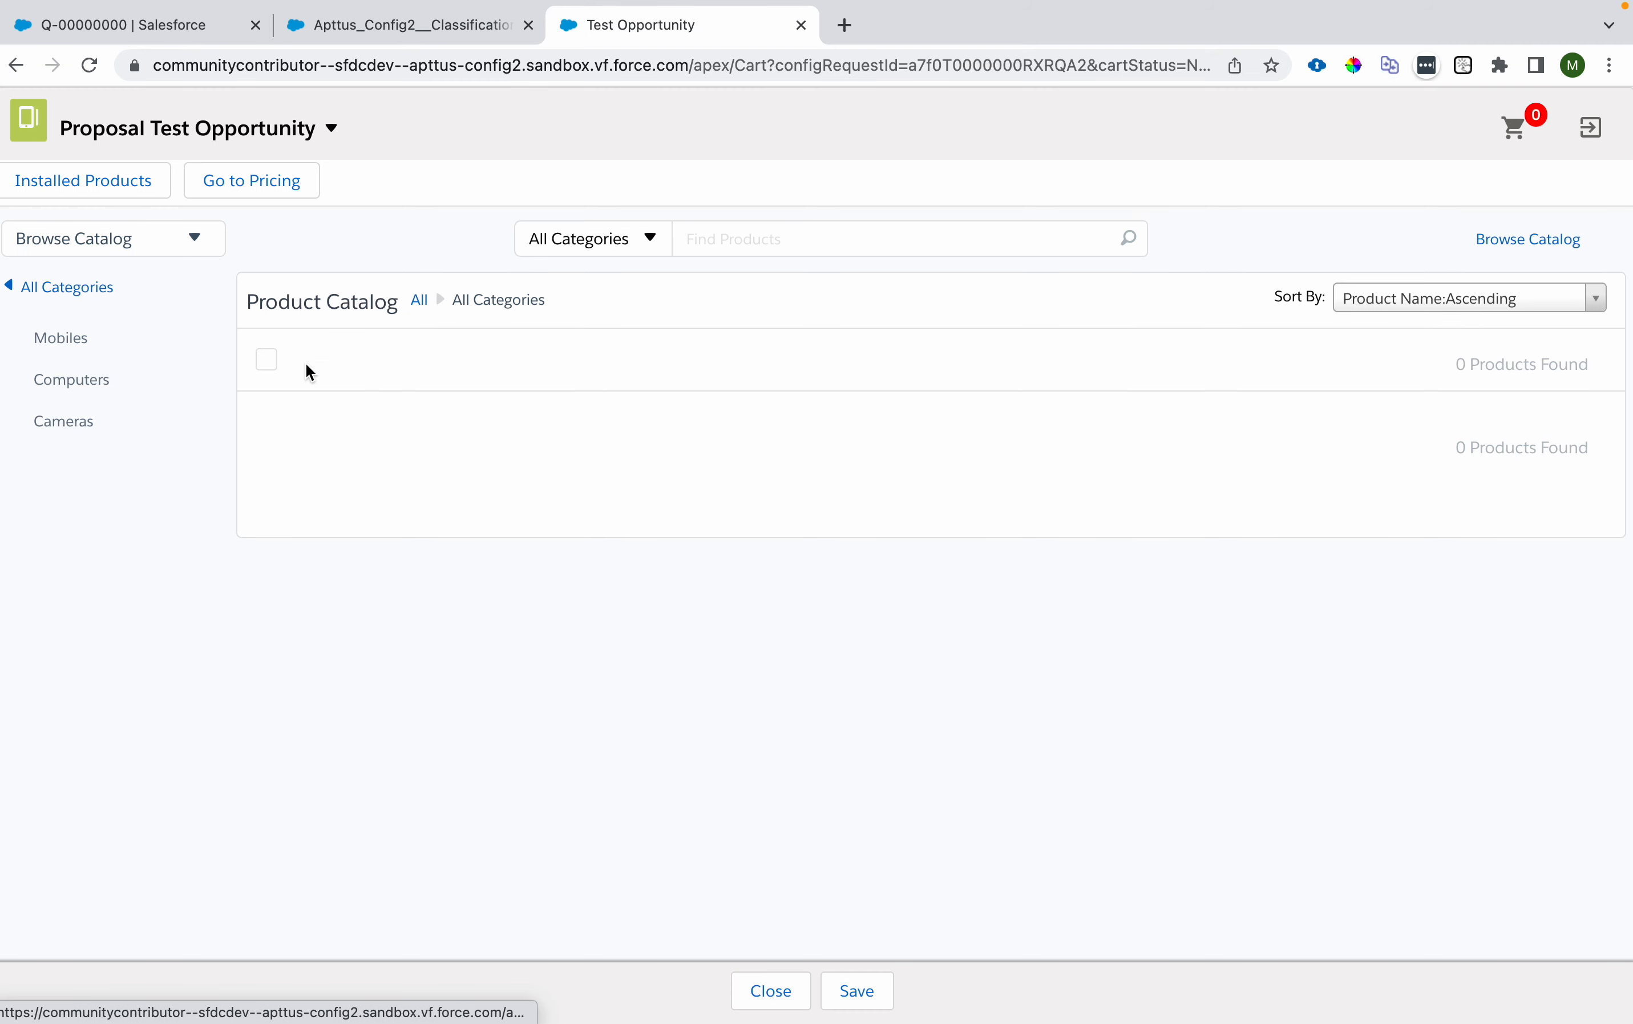
click(88, 349)
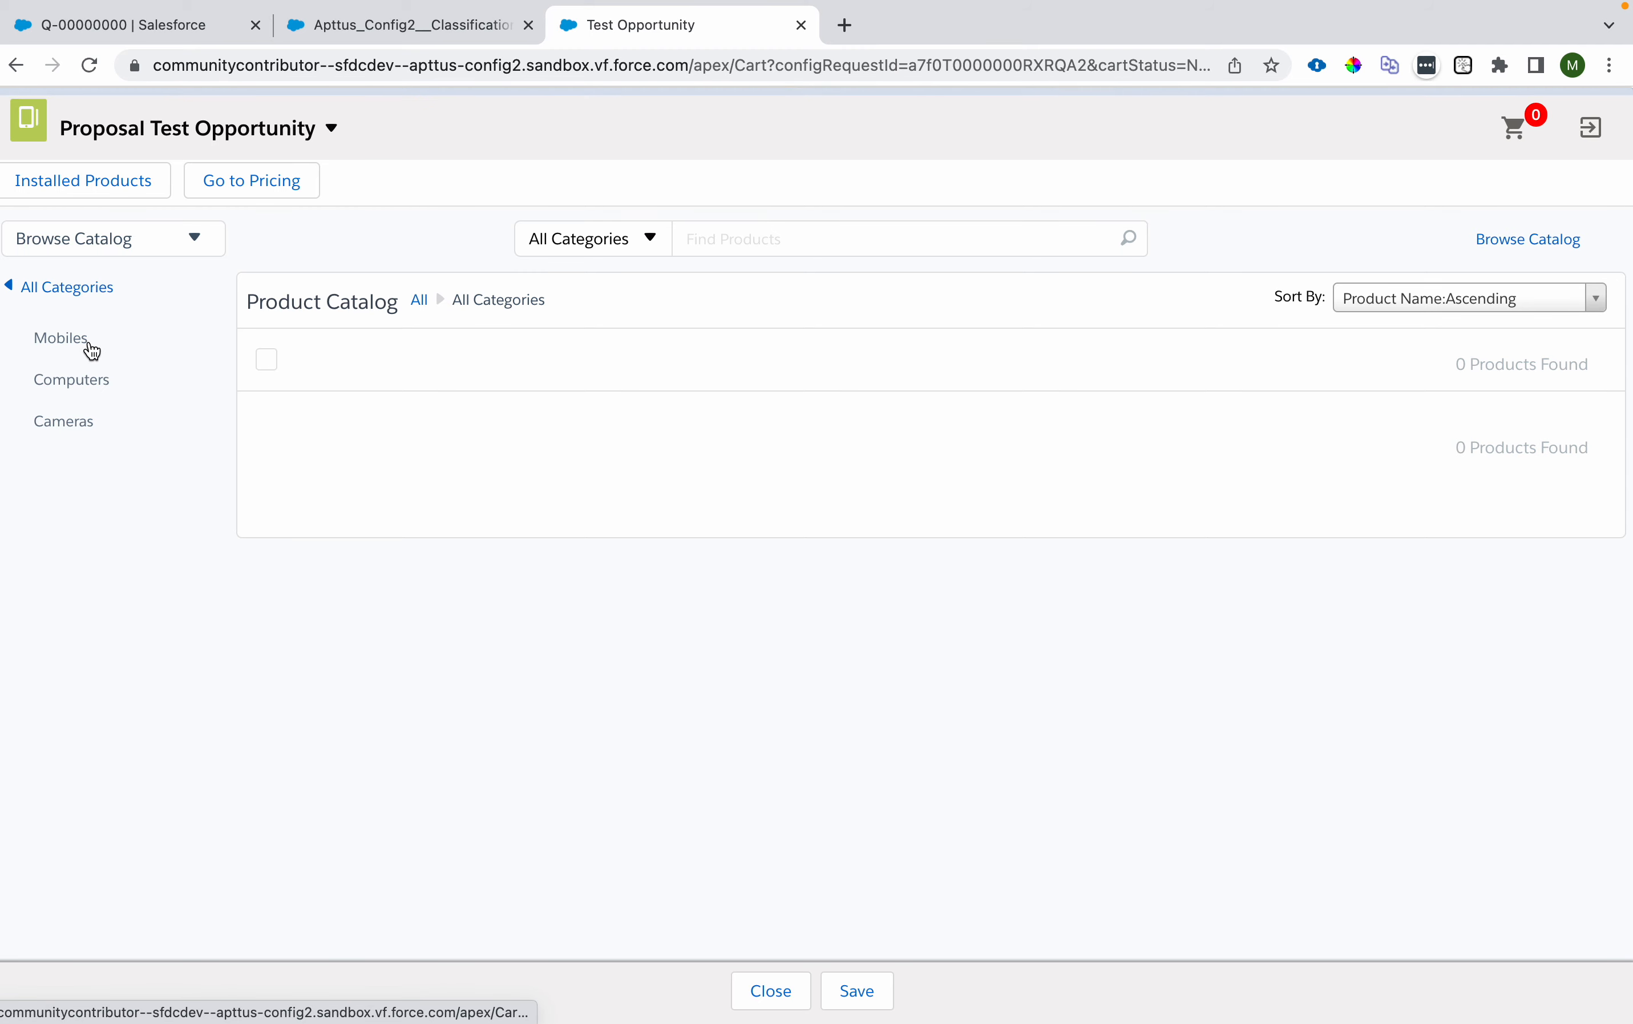
Step: Browse the Computers and Cameras subcategories in the product catalog, then return to the catalog overview
click(95, 395)
click(84, 419)
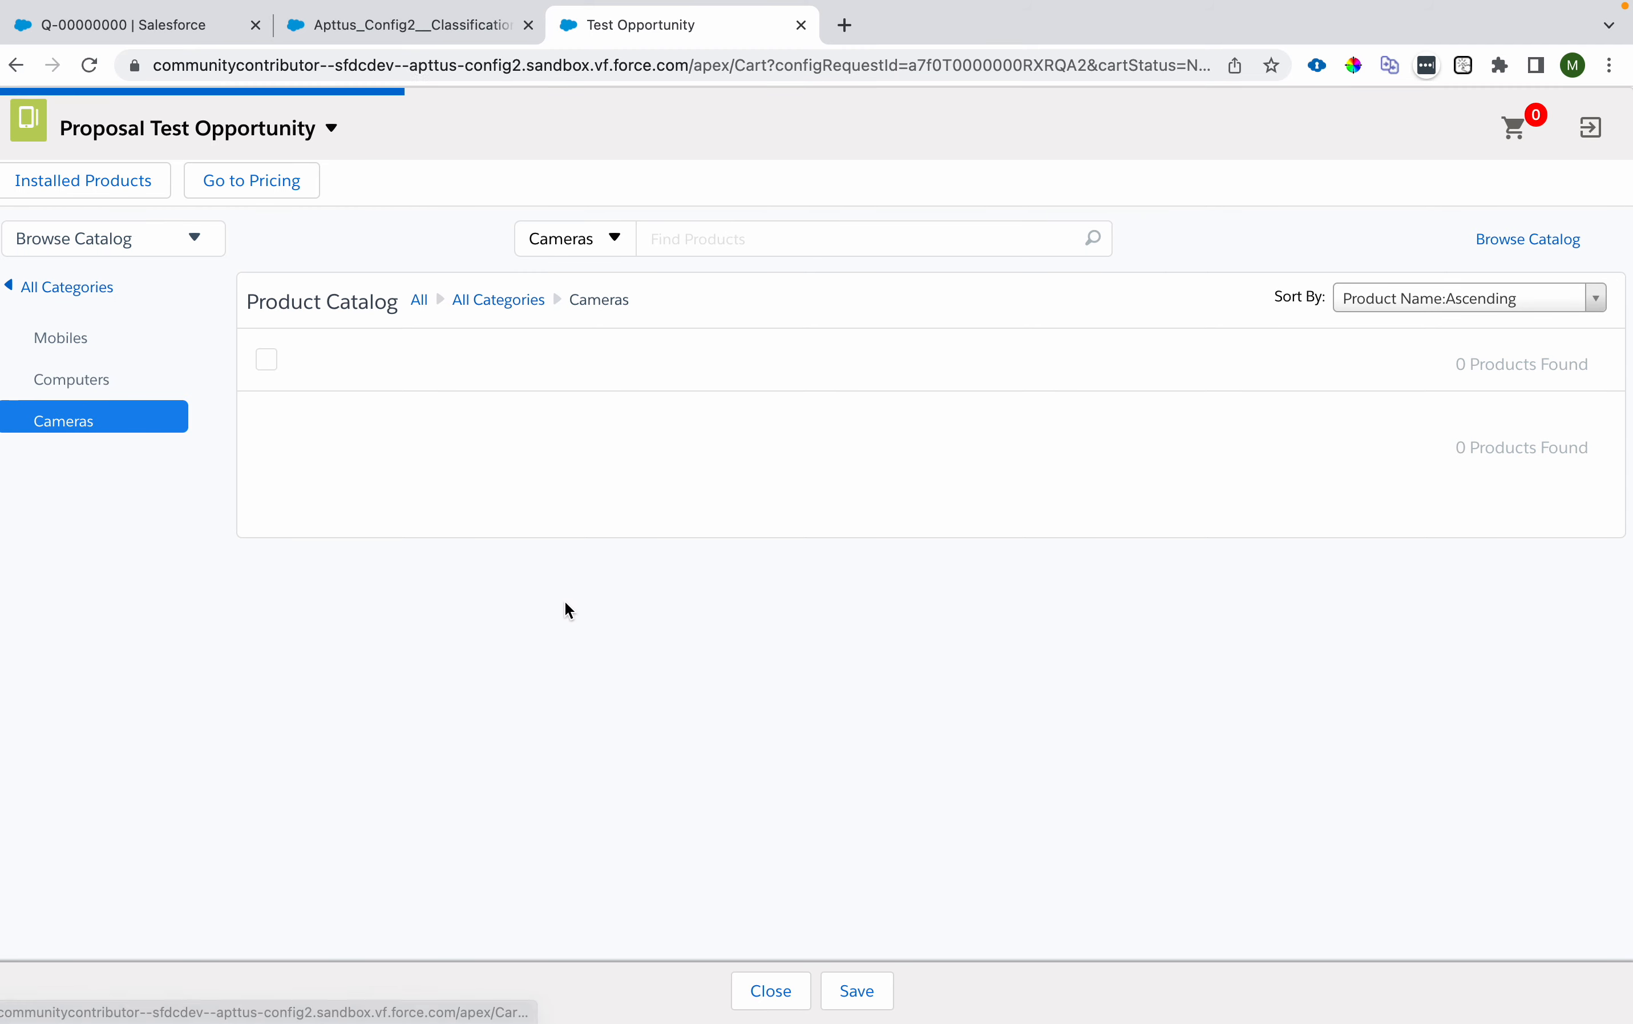
click(91, 289)
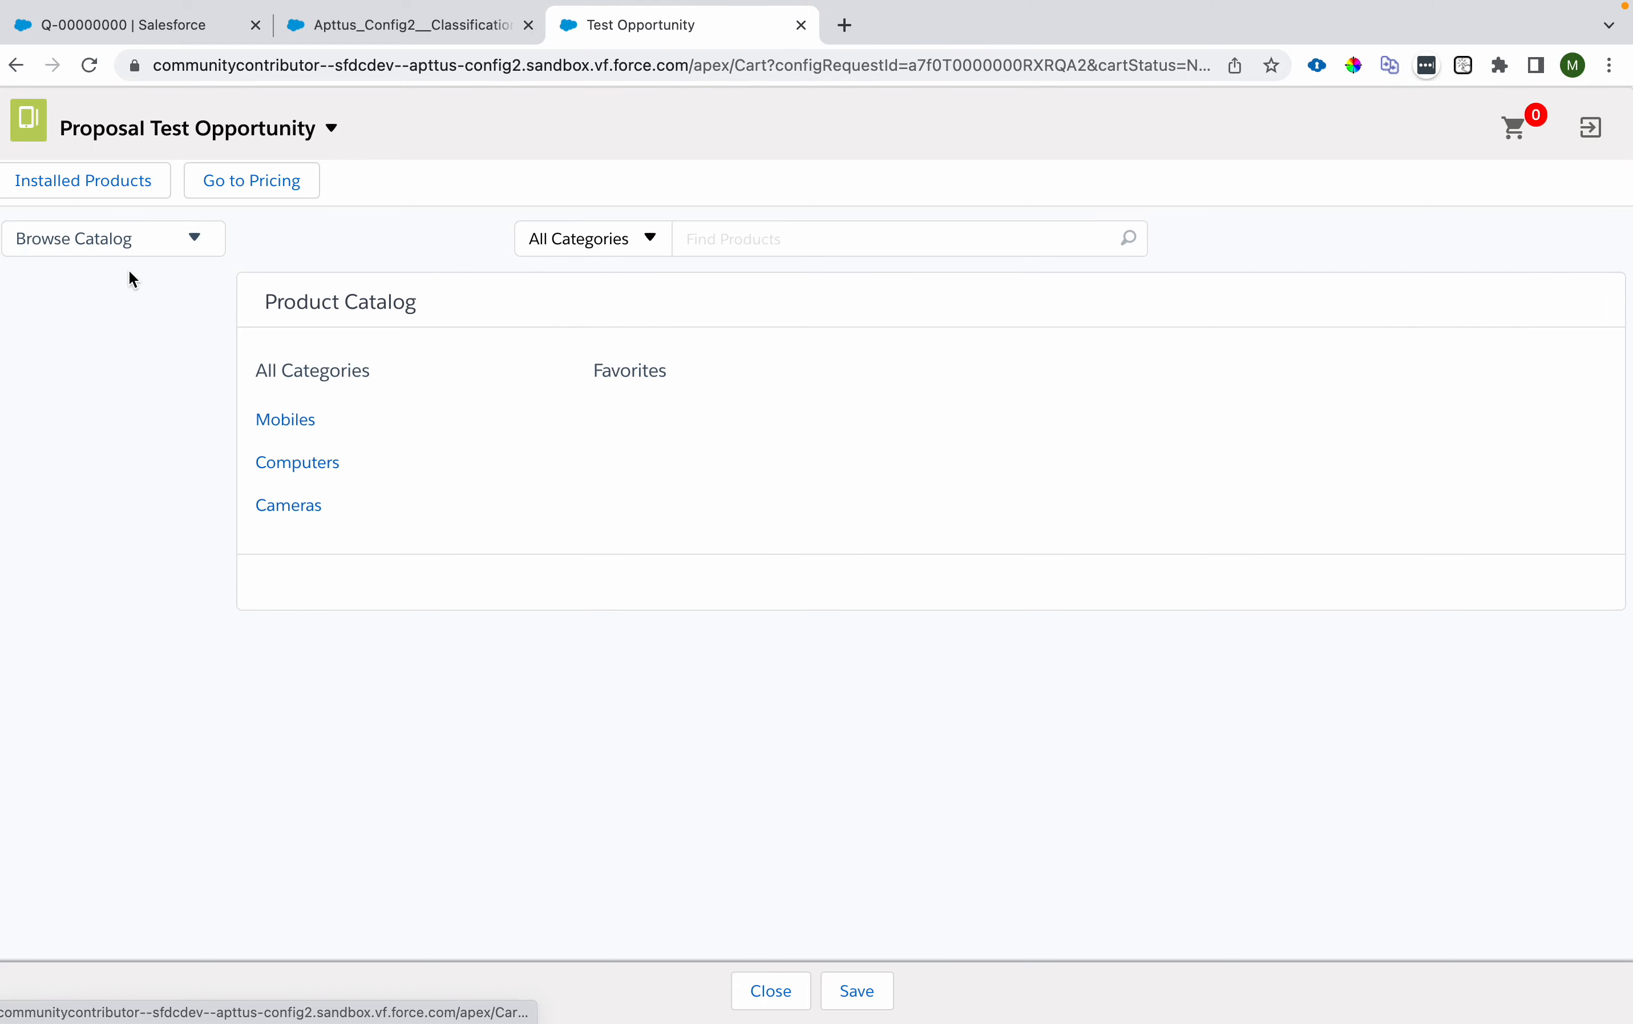
Step: Associate Iphone 13, Iphone 14, Samsung Galaxy S23 Ultra and Samsung Galaxy Z Fold 4 with the Mobiles category in the Category Manager
click(420, 26)
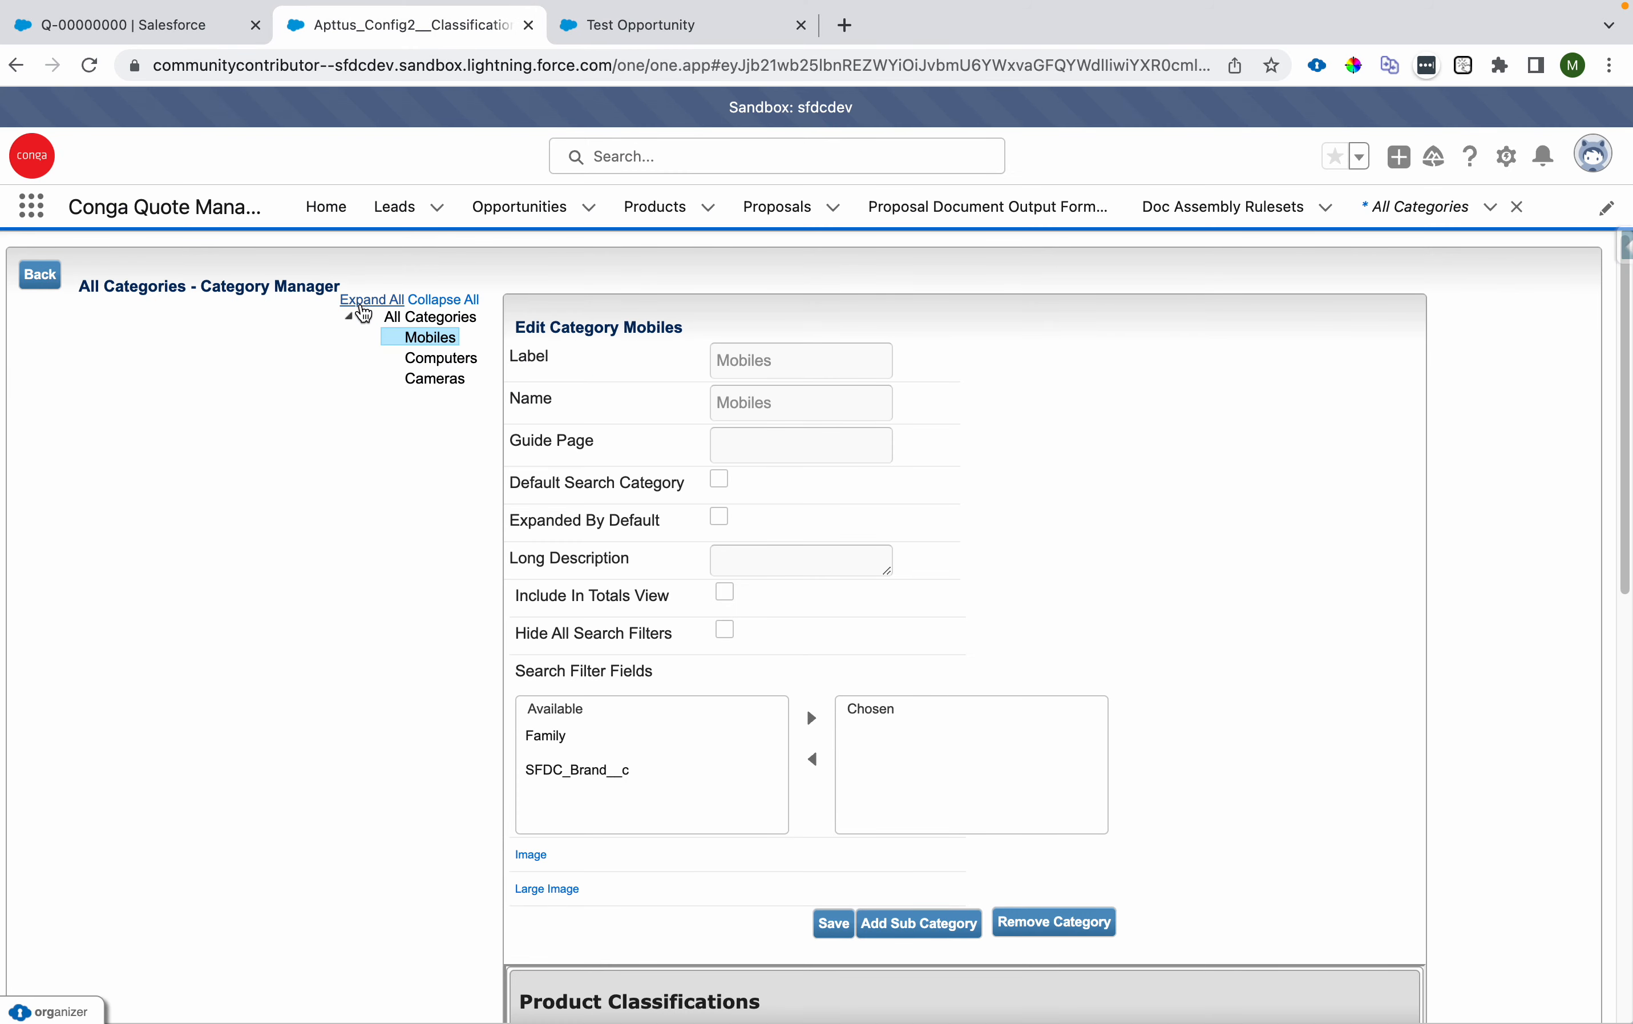
scroll(519, 376, down, 5)
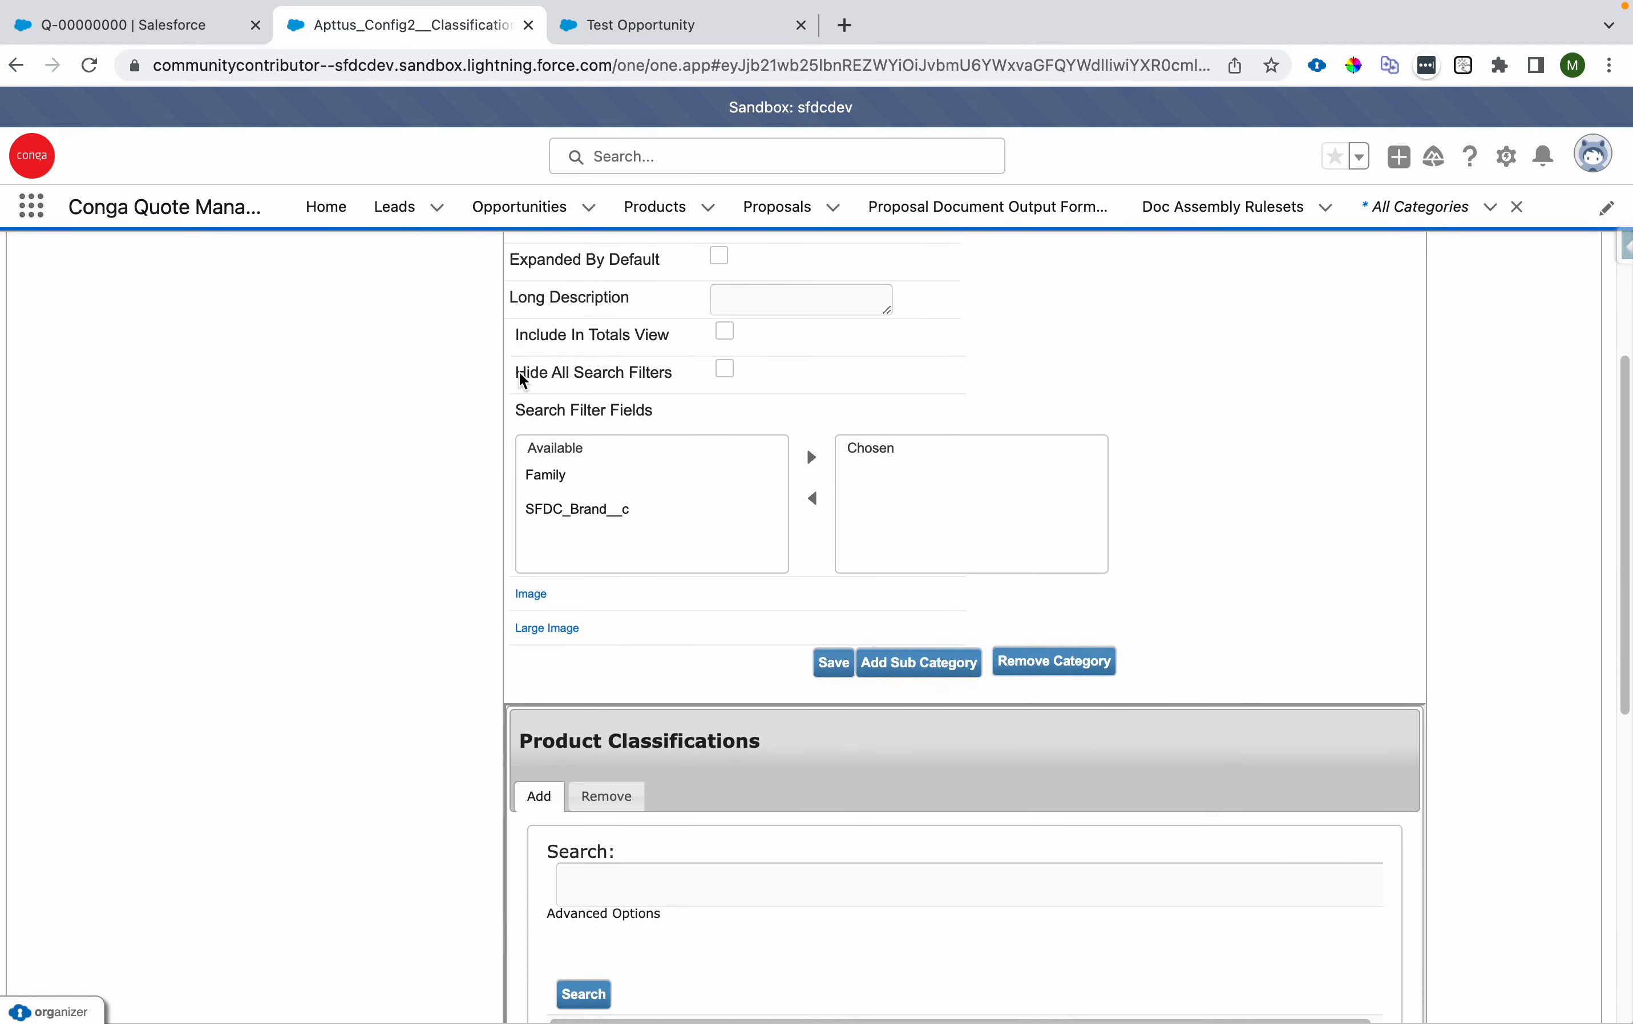
scroll(523, 378, down, 8)
click(647, 464)
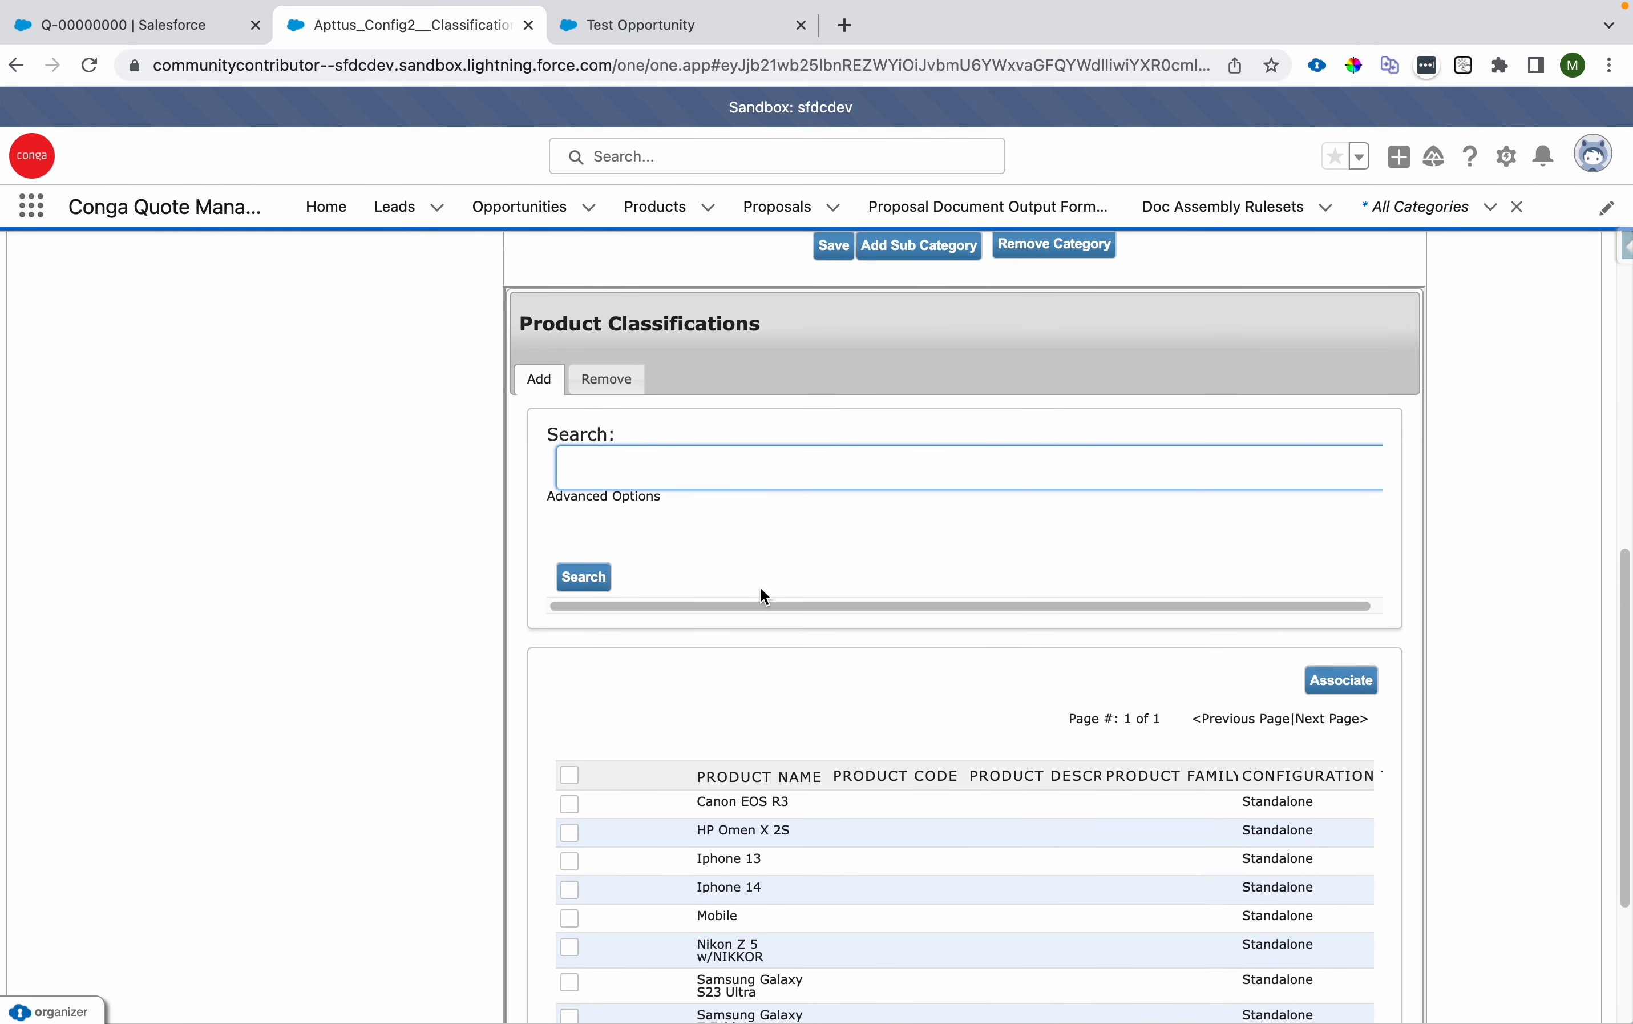
scroll(761, 590, down, 5)
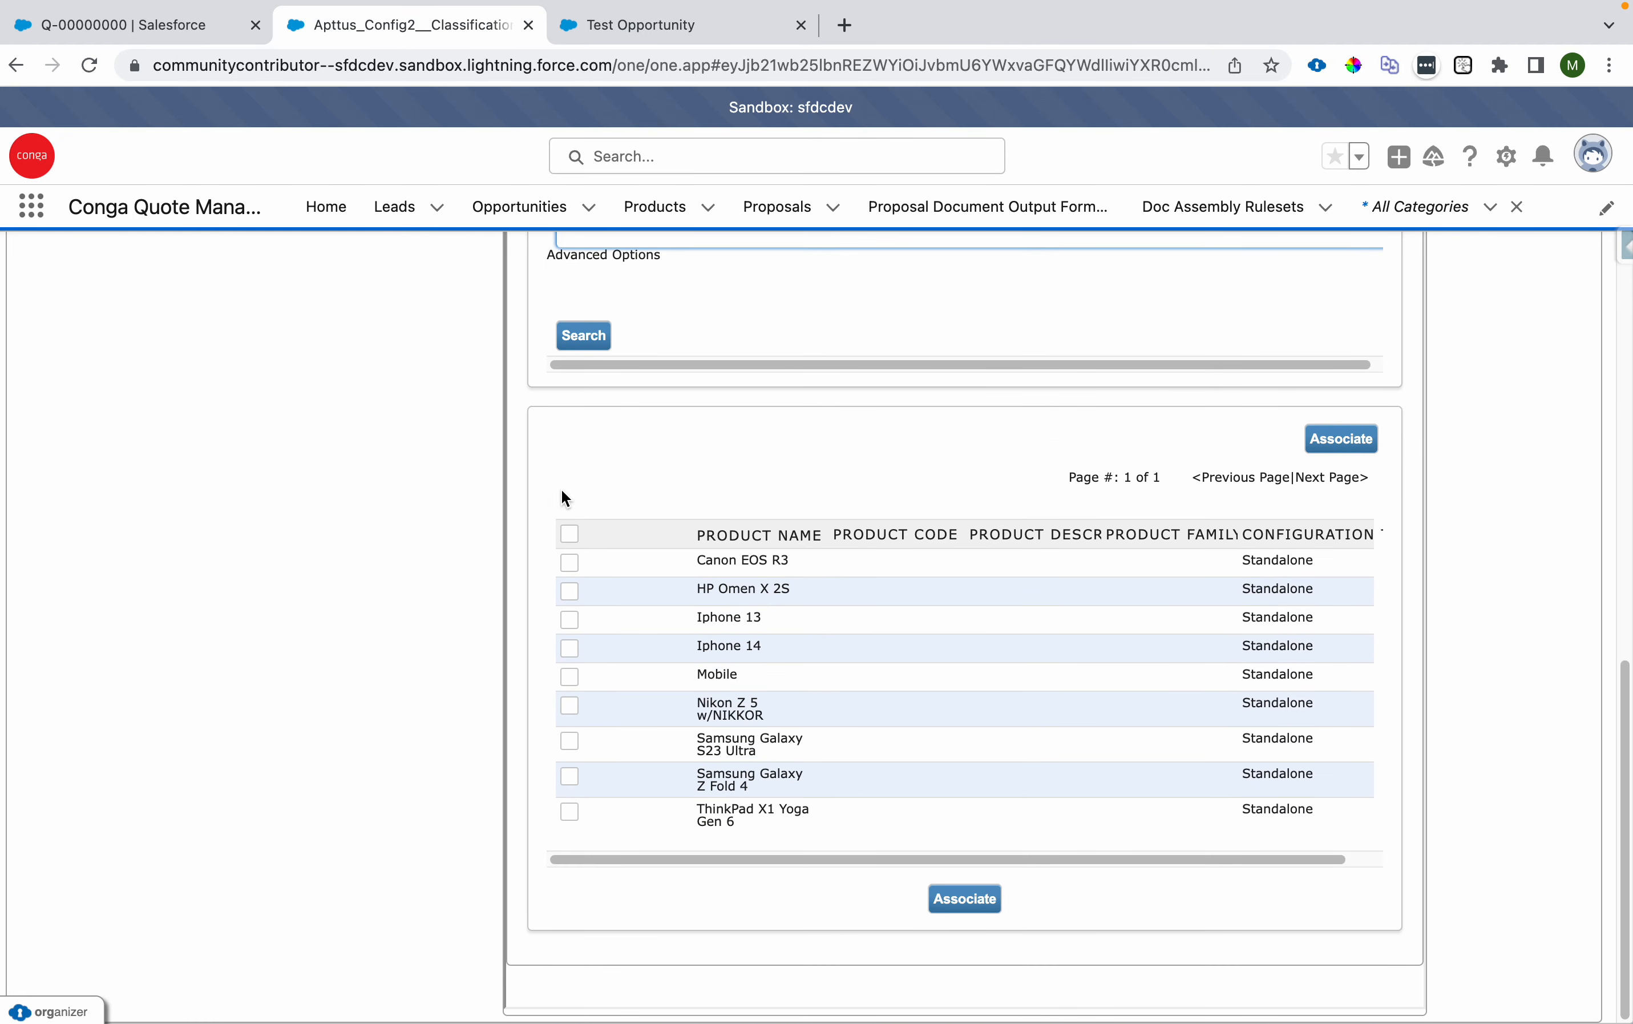
click(571, 618)
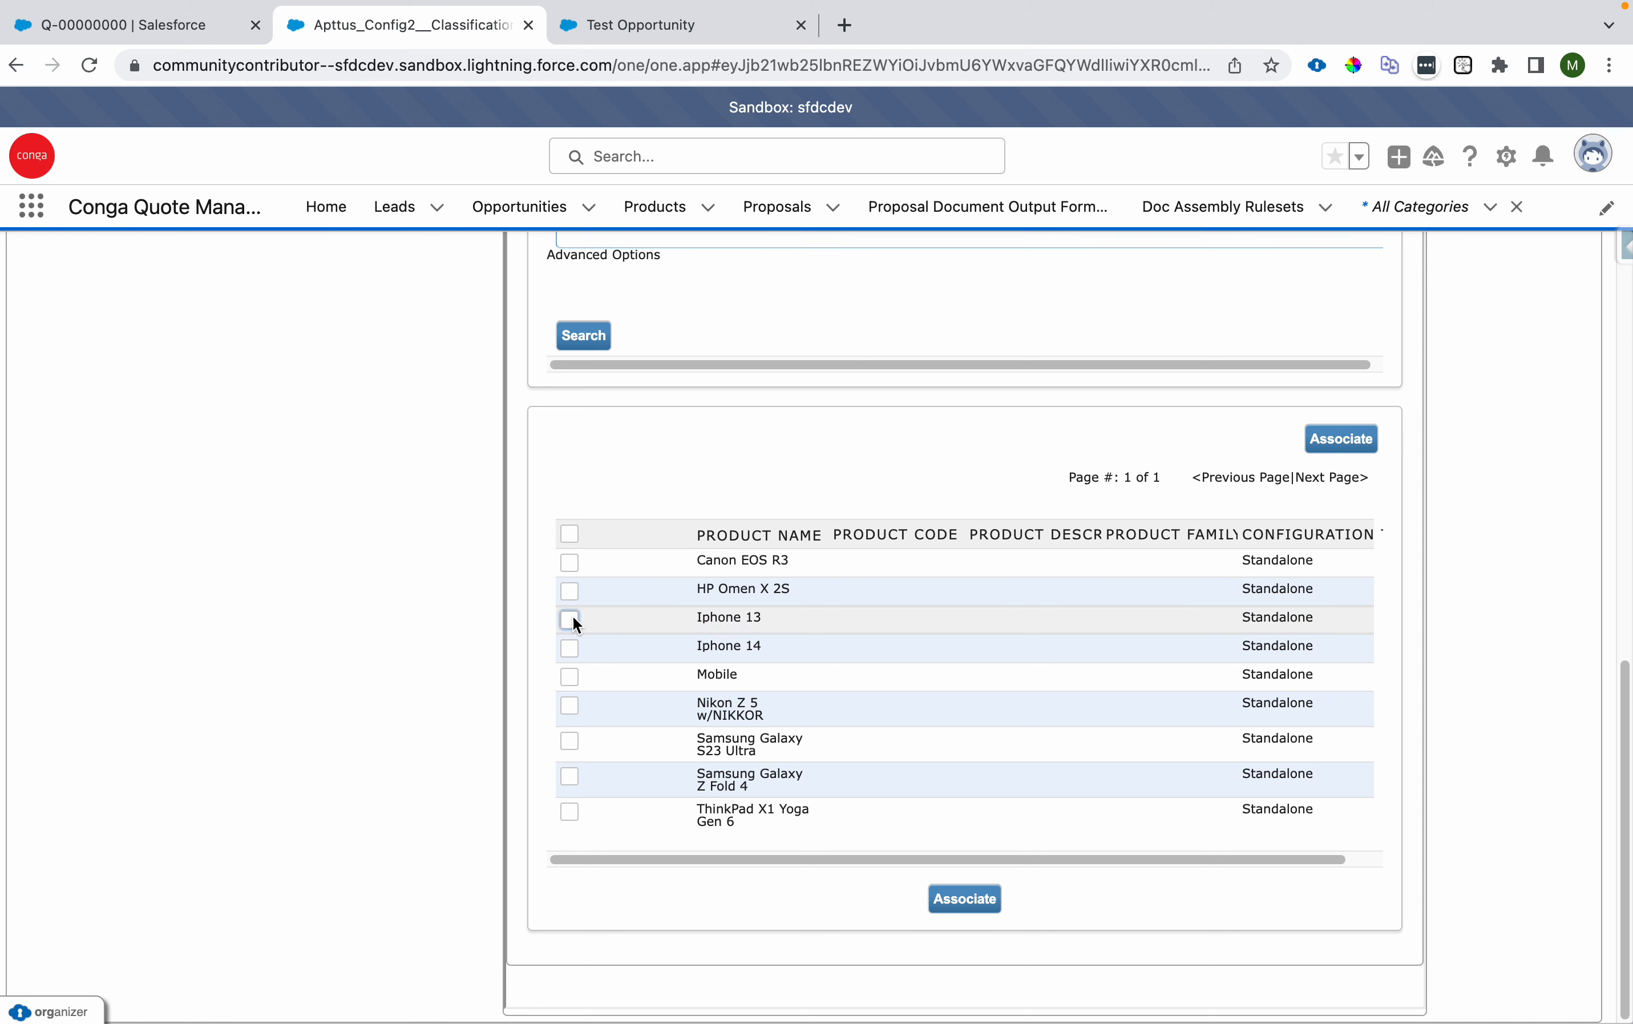
click(570, 648)
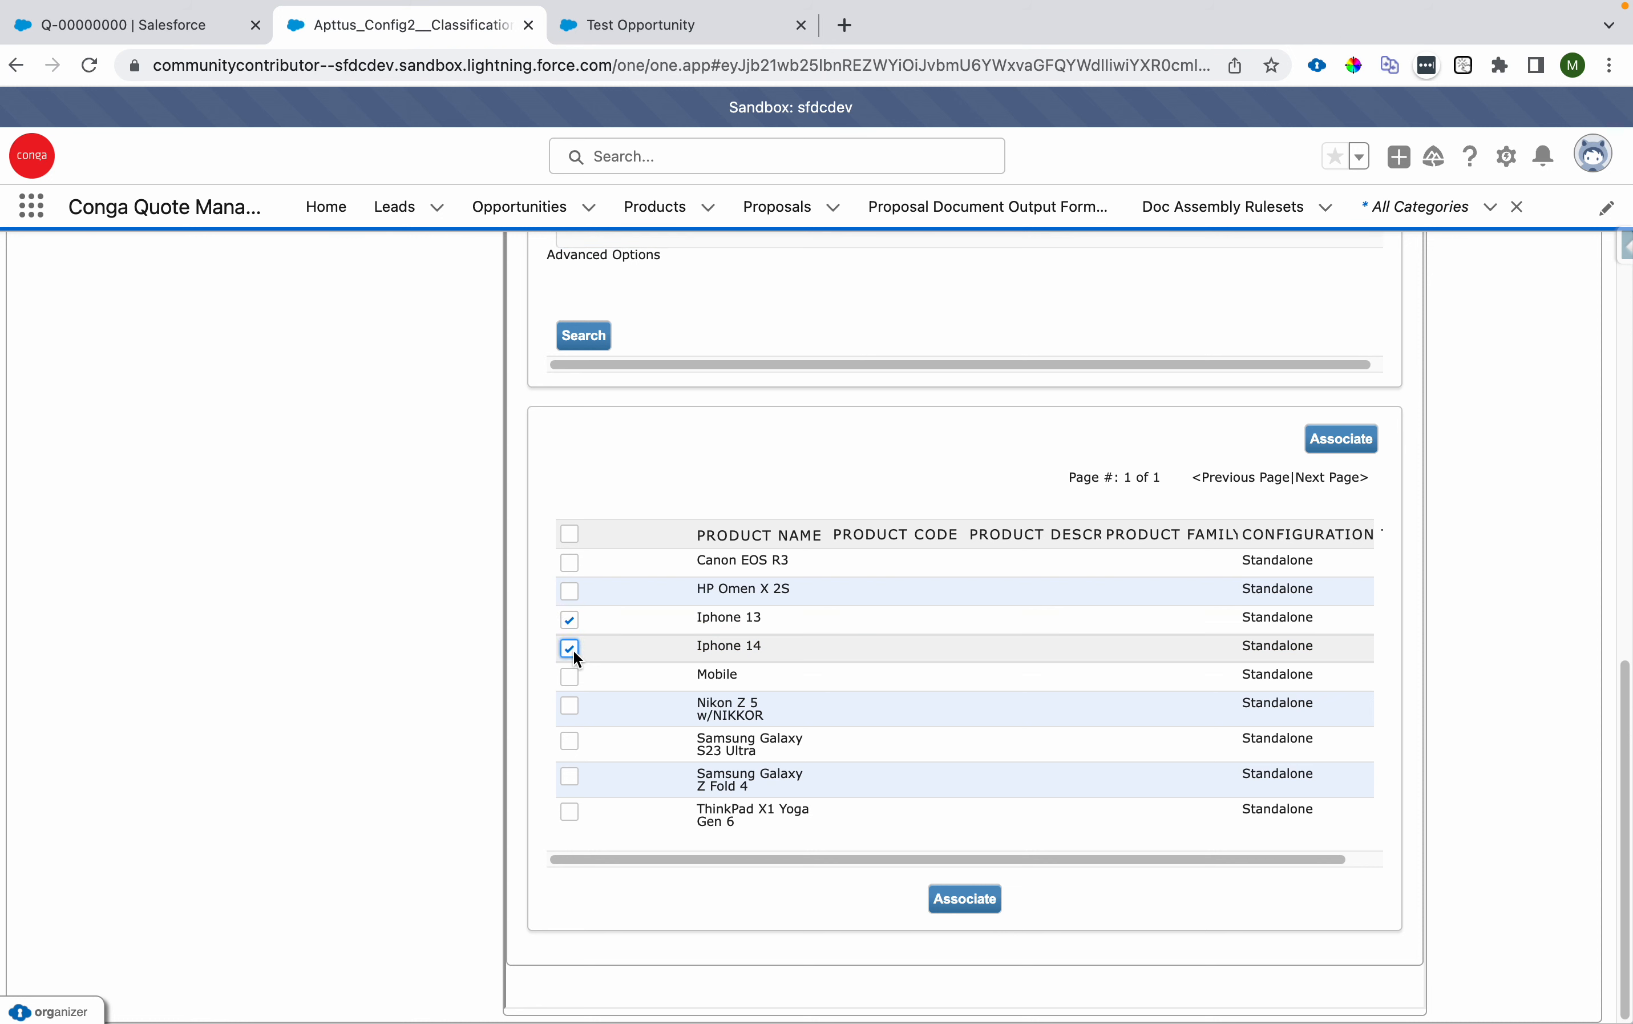
click(569, 740)
click(569, 776)
scroll(457, 662, up, 5)
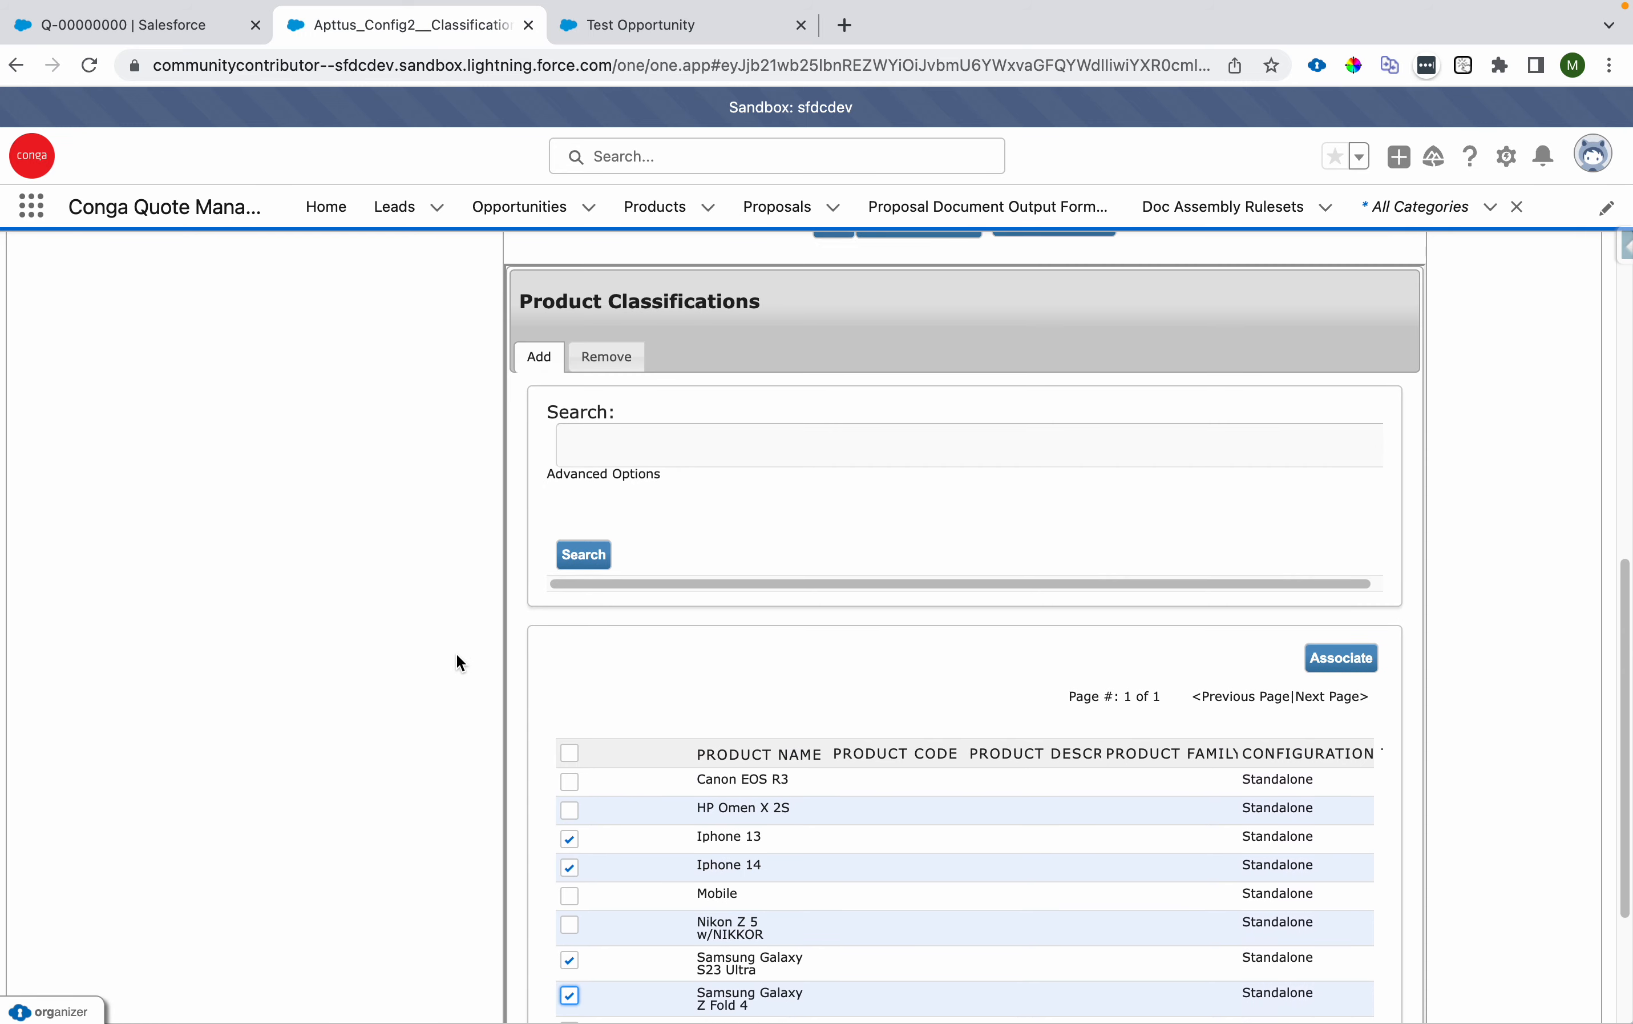
scroll(457, 655, up, 10)
scroll(467, 437, down, 15)
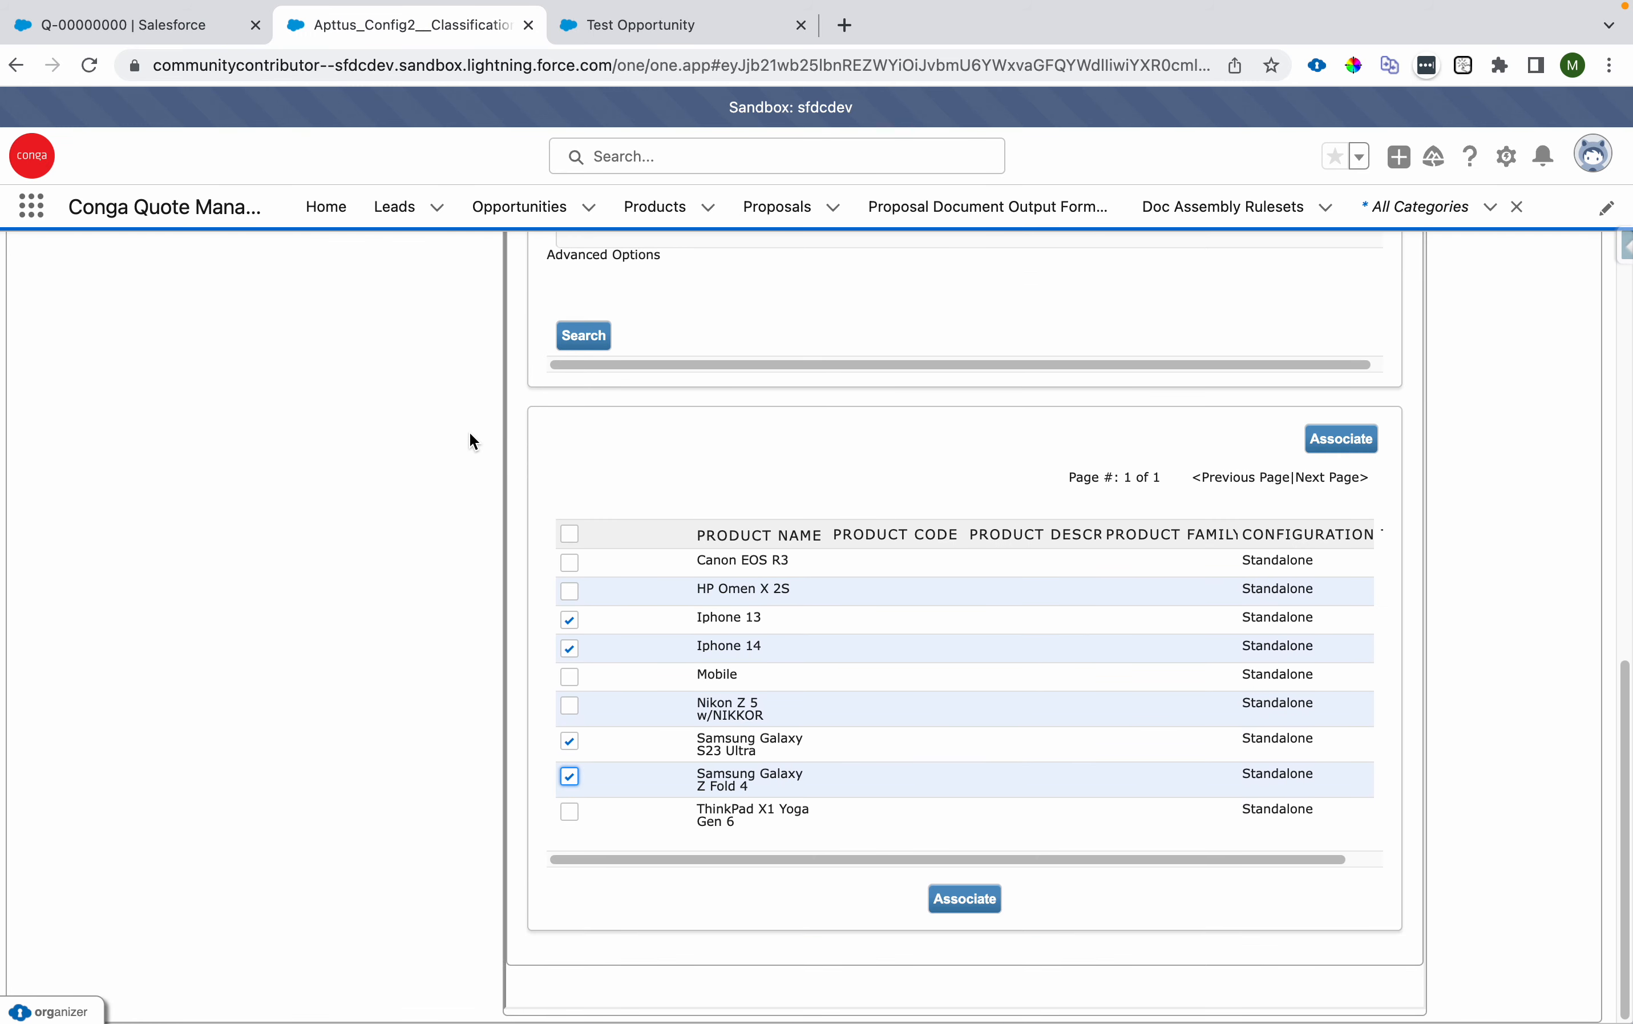
click(956, 901)
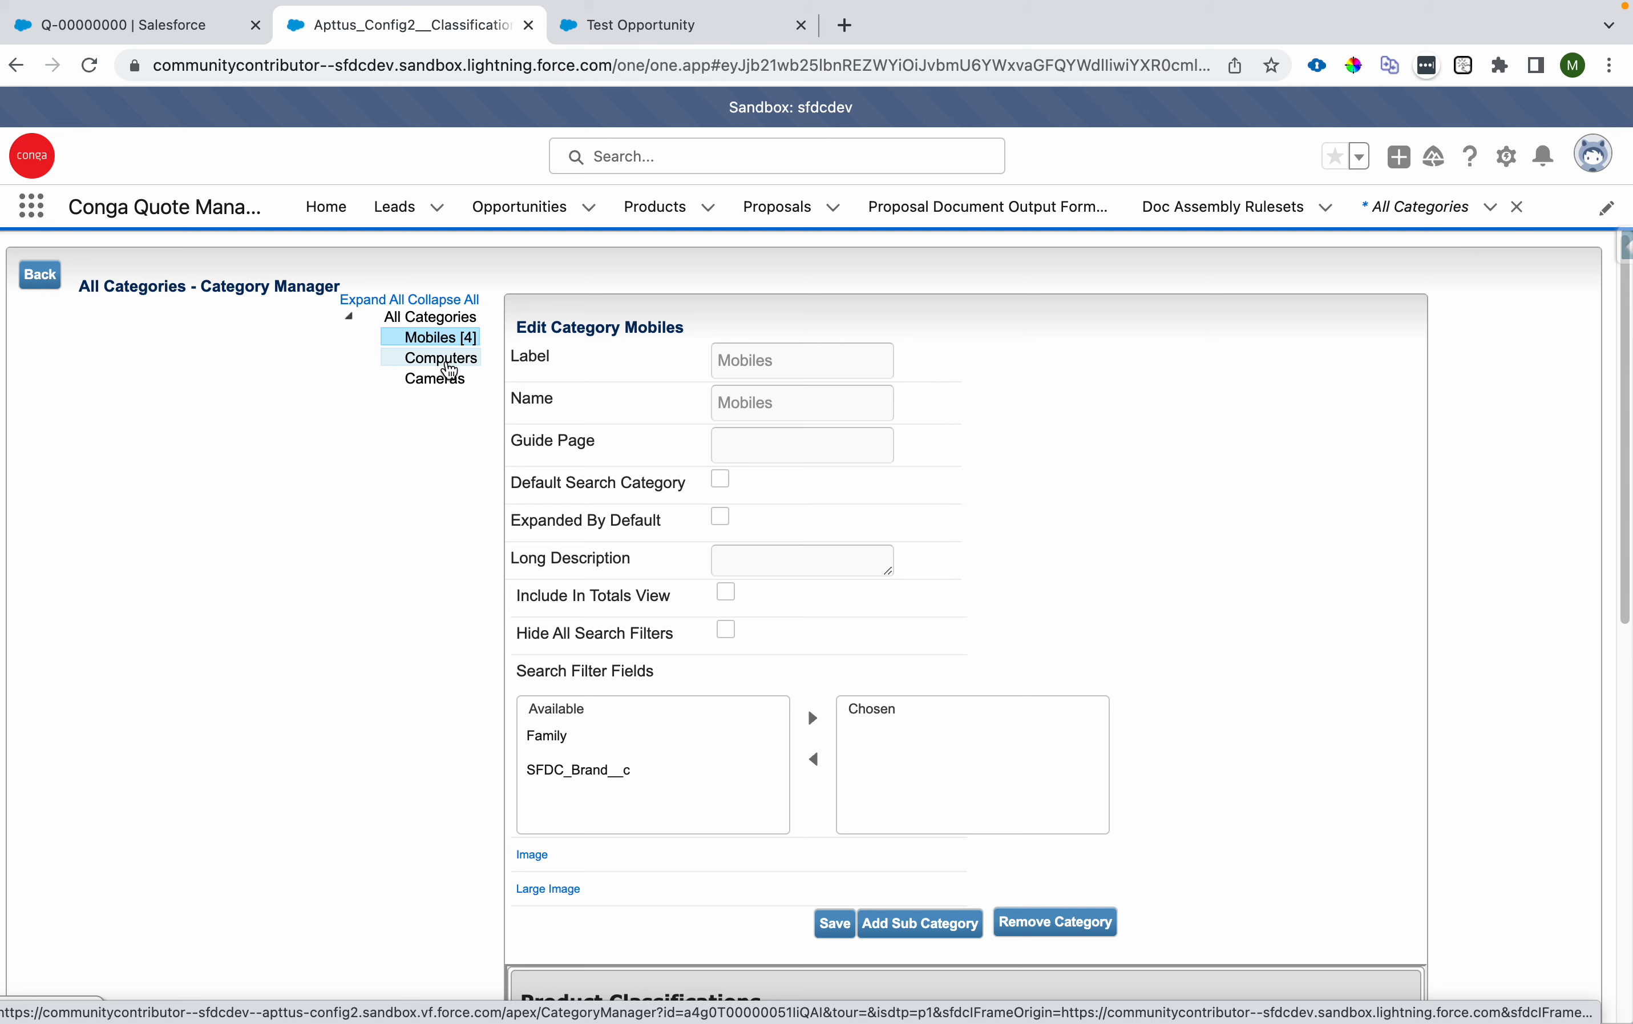
Step: Associate HP Omen X 2S and ThinkPad X1 Yoga Gen 6 with the Computers category
click(448, 367)
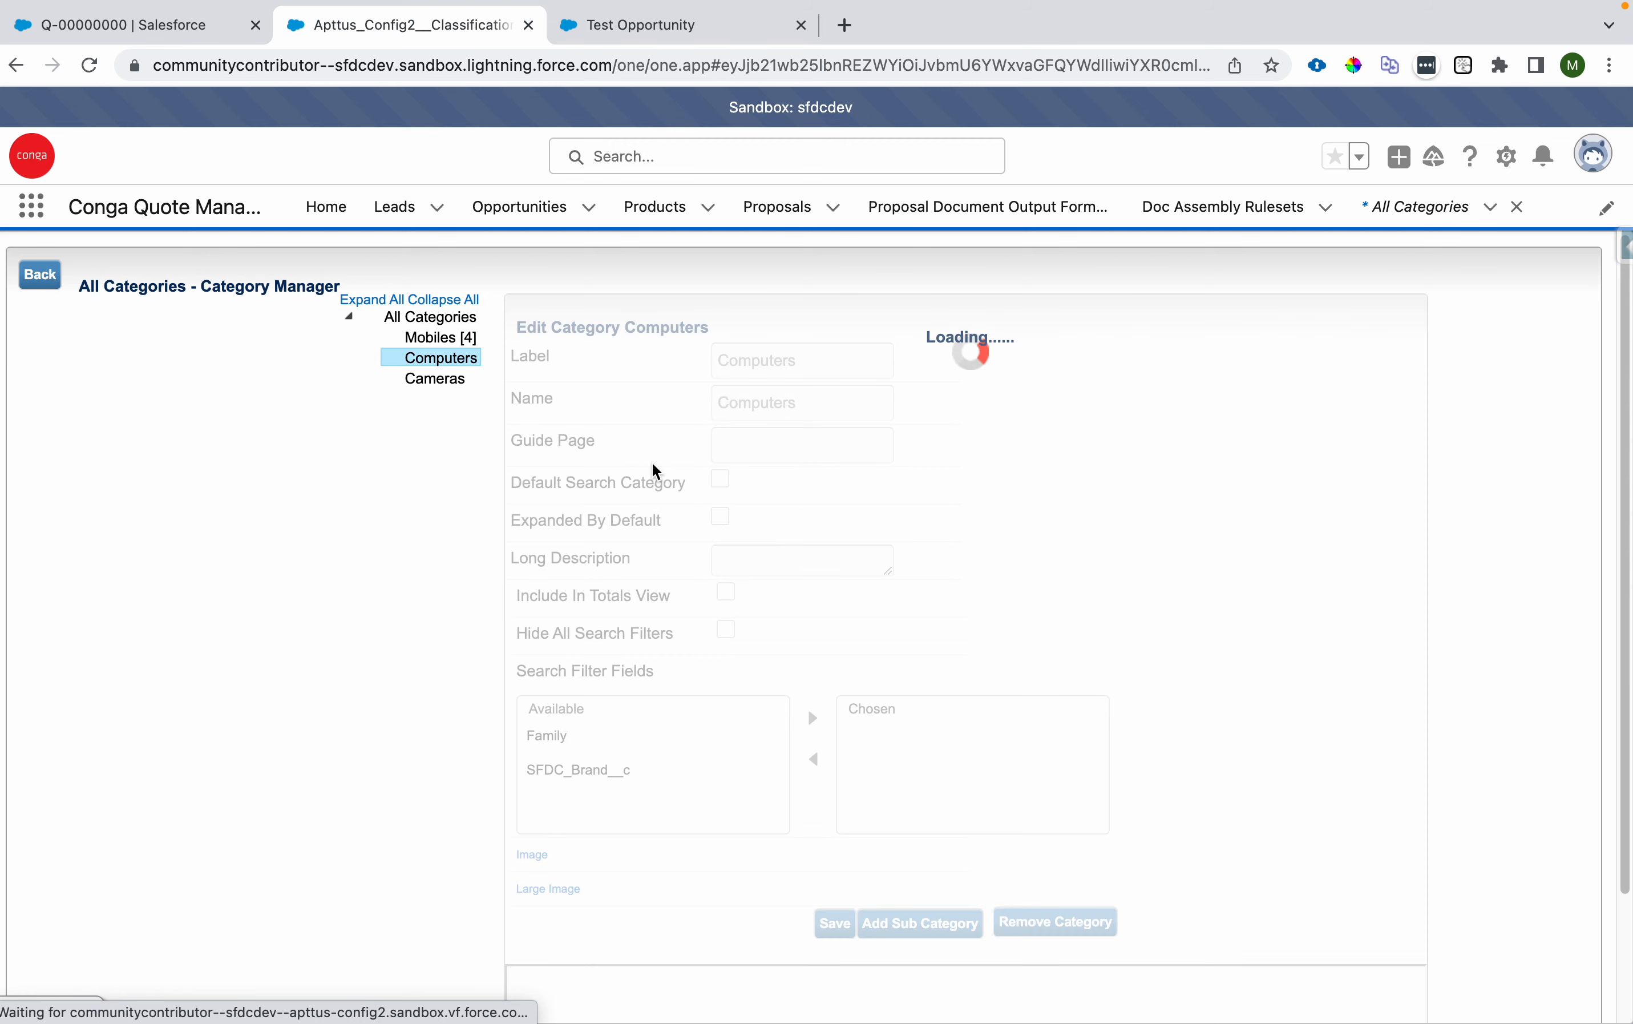
scroll(653, 463, down, 10)
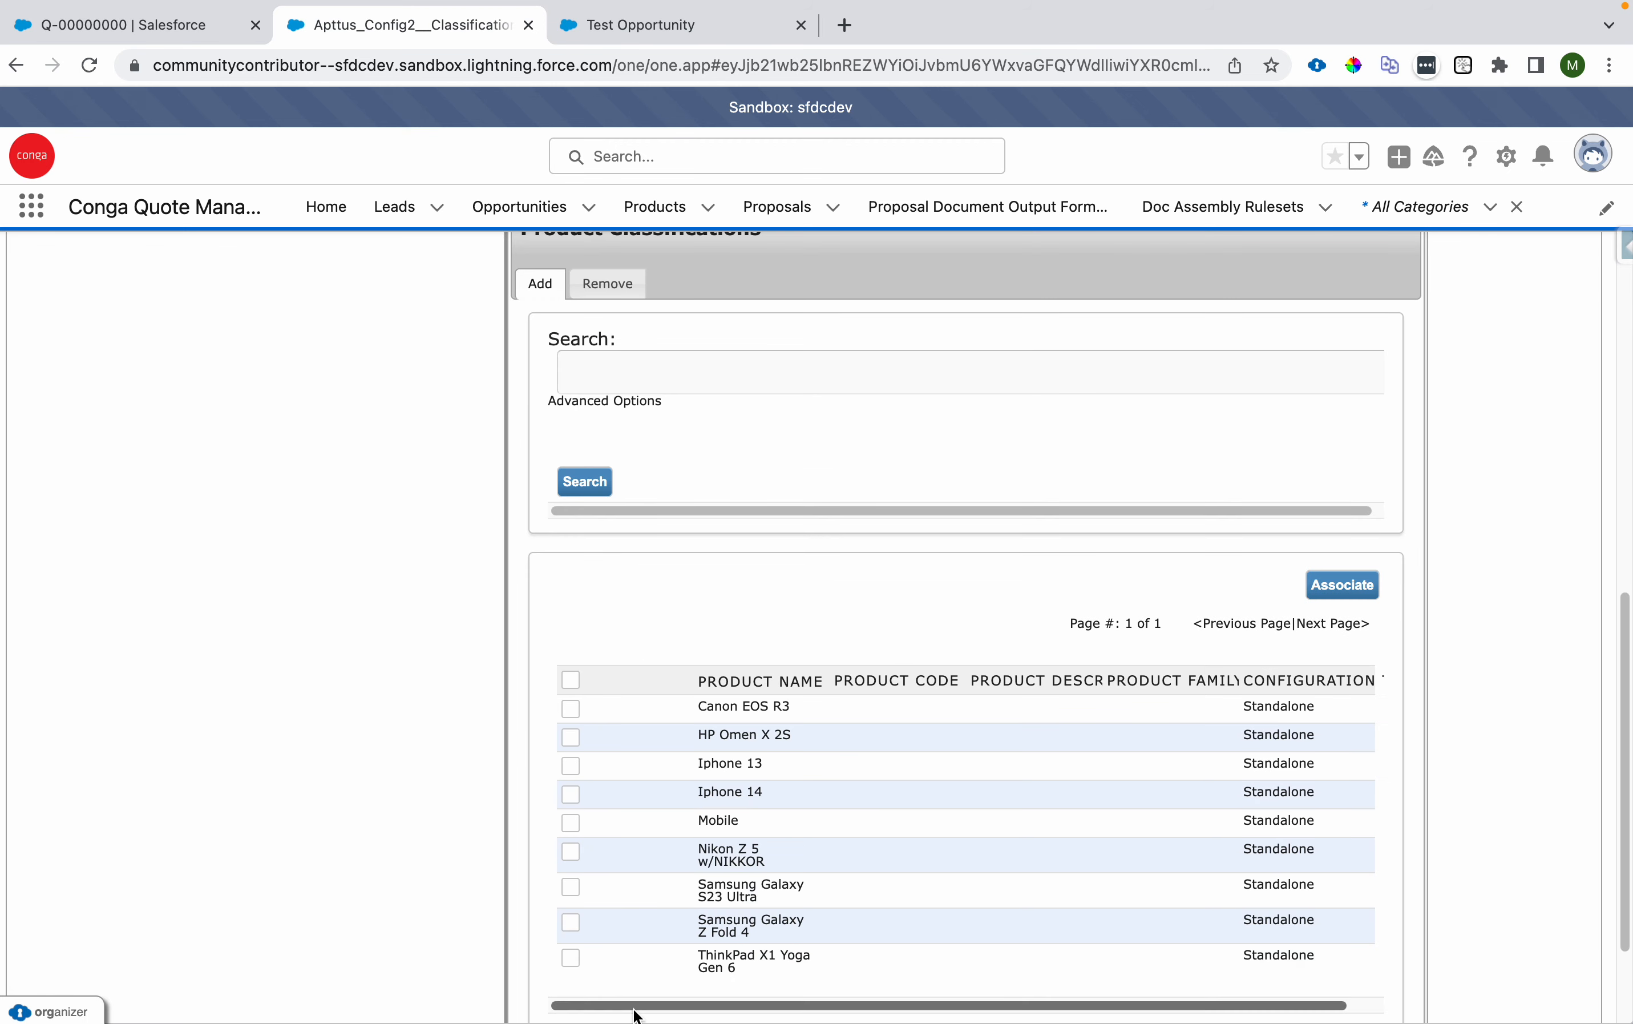
scroll(583, 928, down, 1)
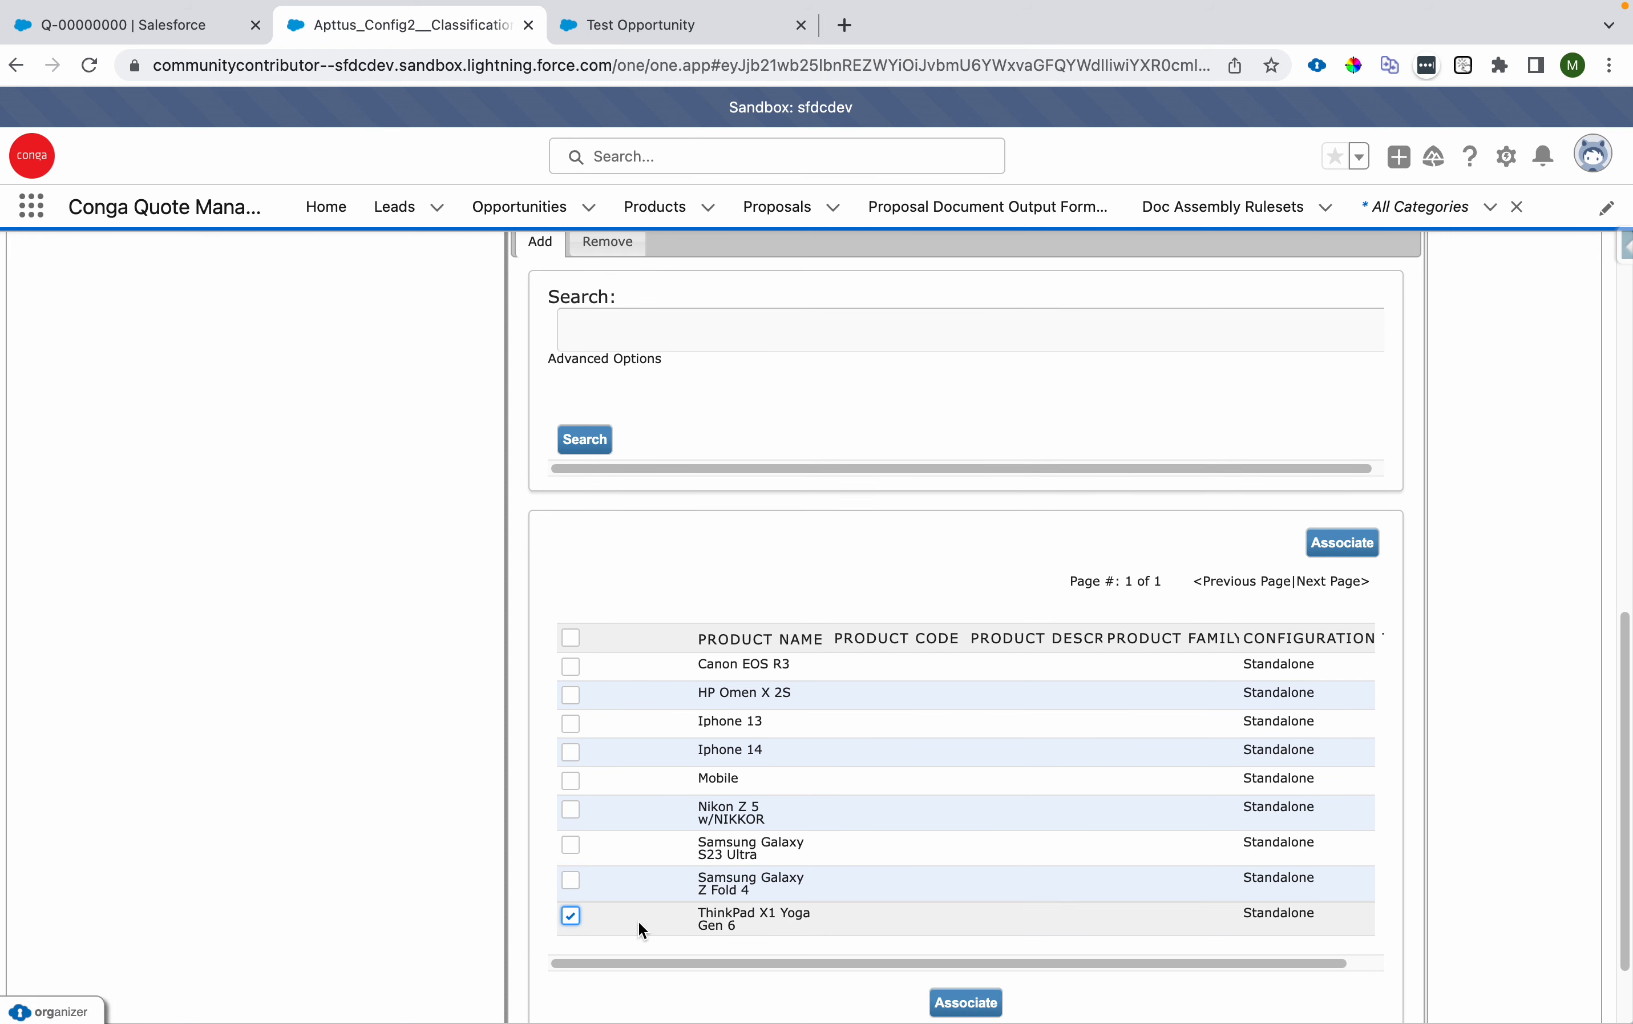
click(570, 695)
click(964, 1003)
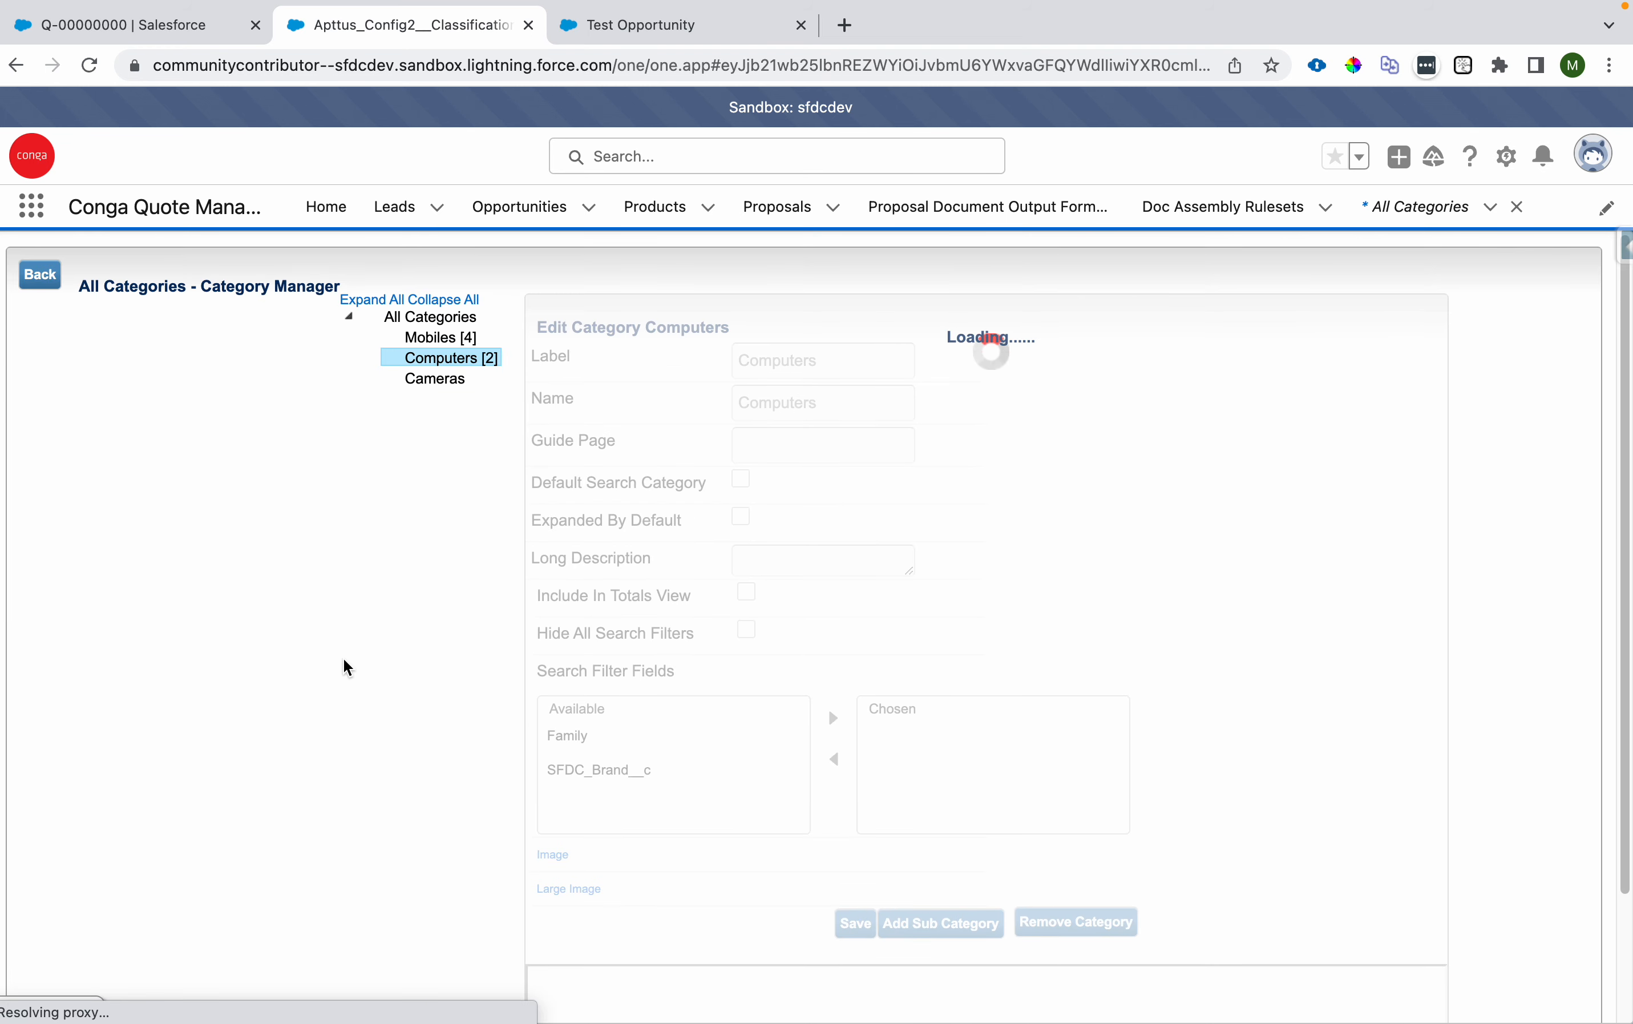
Step: Try to add Canon EOS R3 and Nikon Z 5 w/NIKKOR to the Cameras category by selecting them and saving the category
click(433, 379)
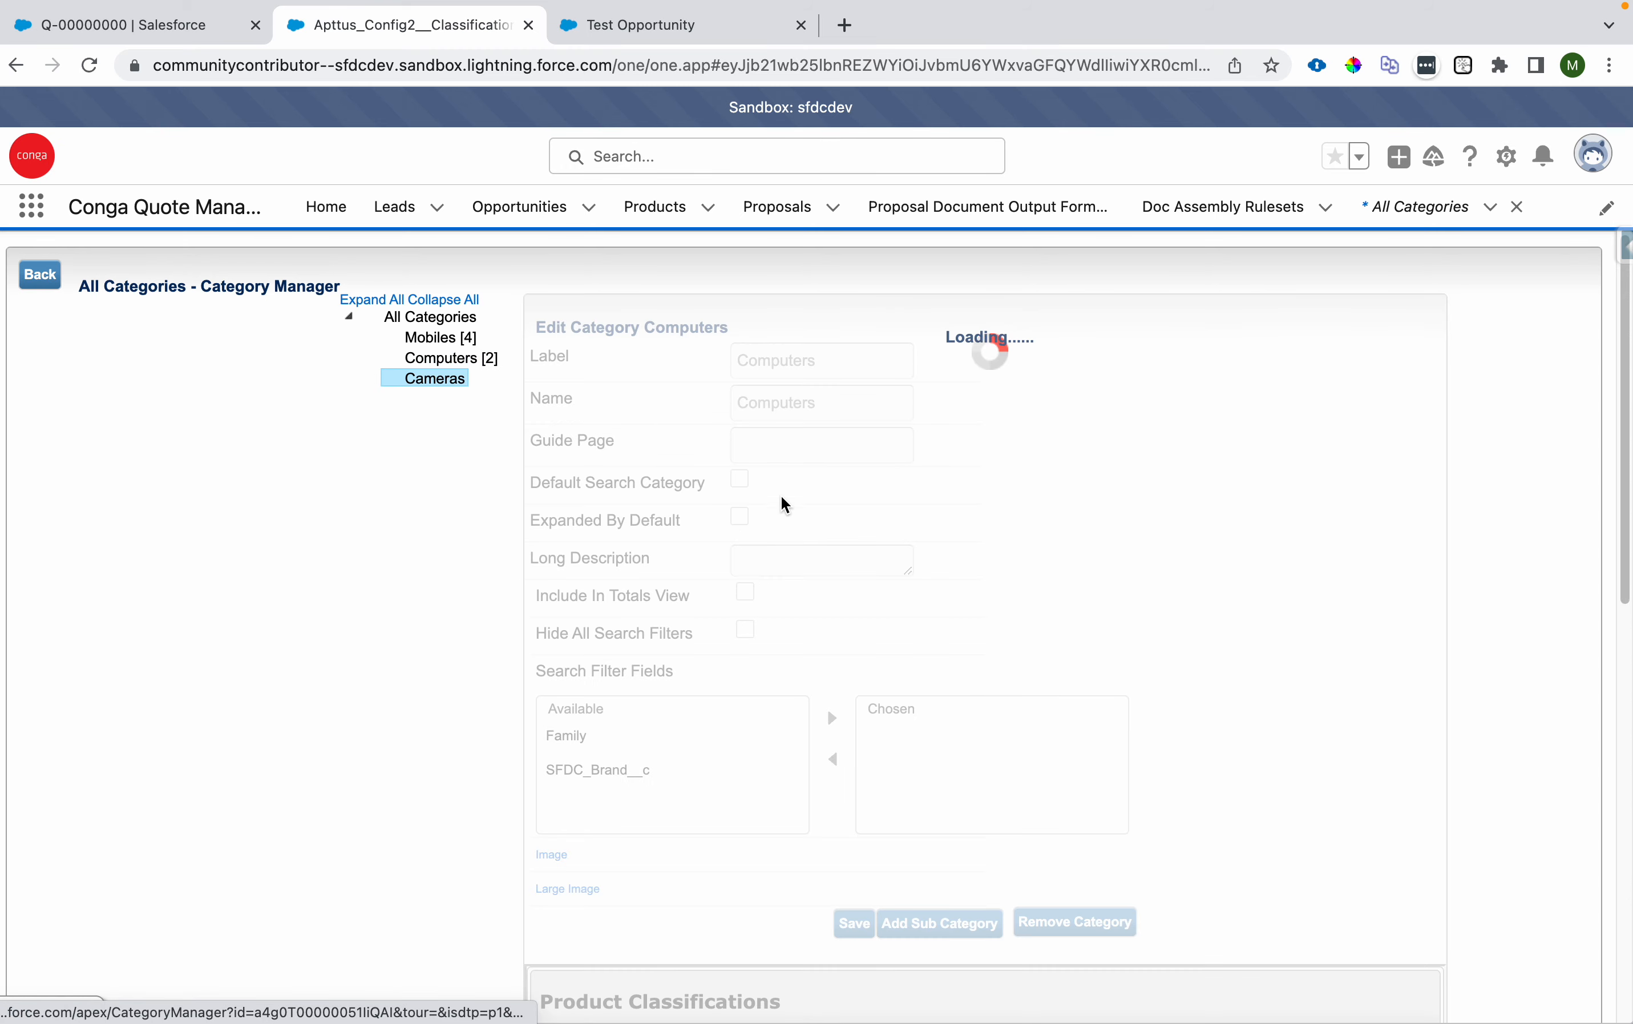
scroll(782, 526, down, 10)
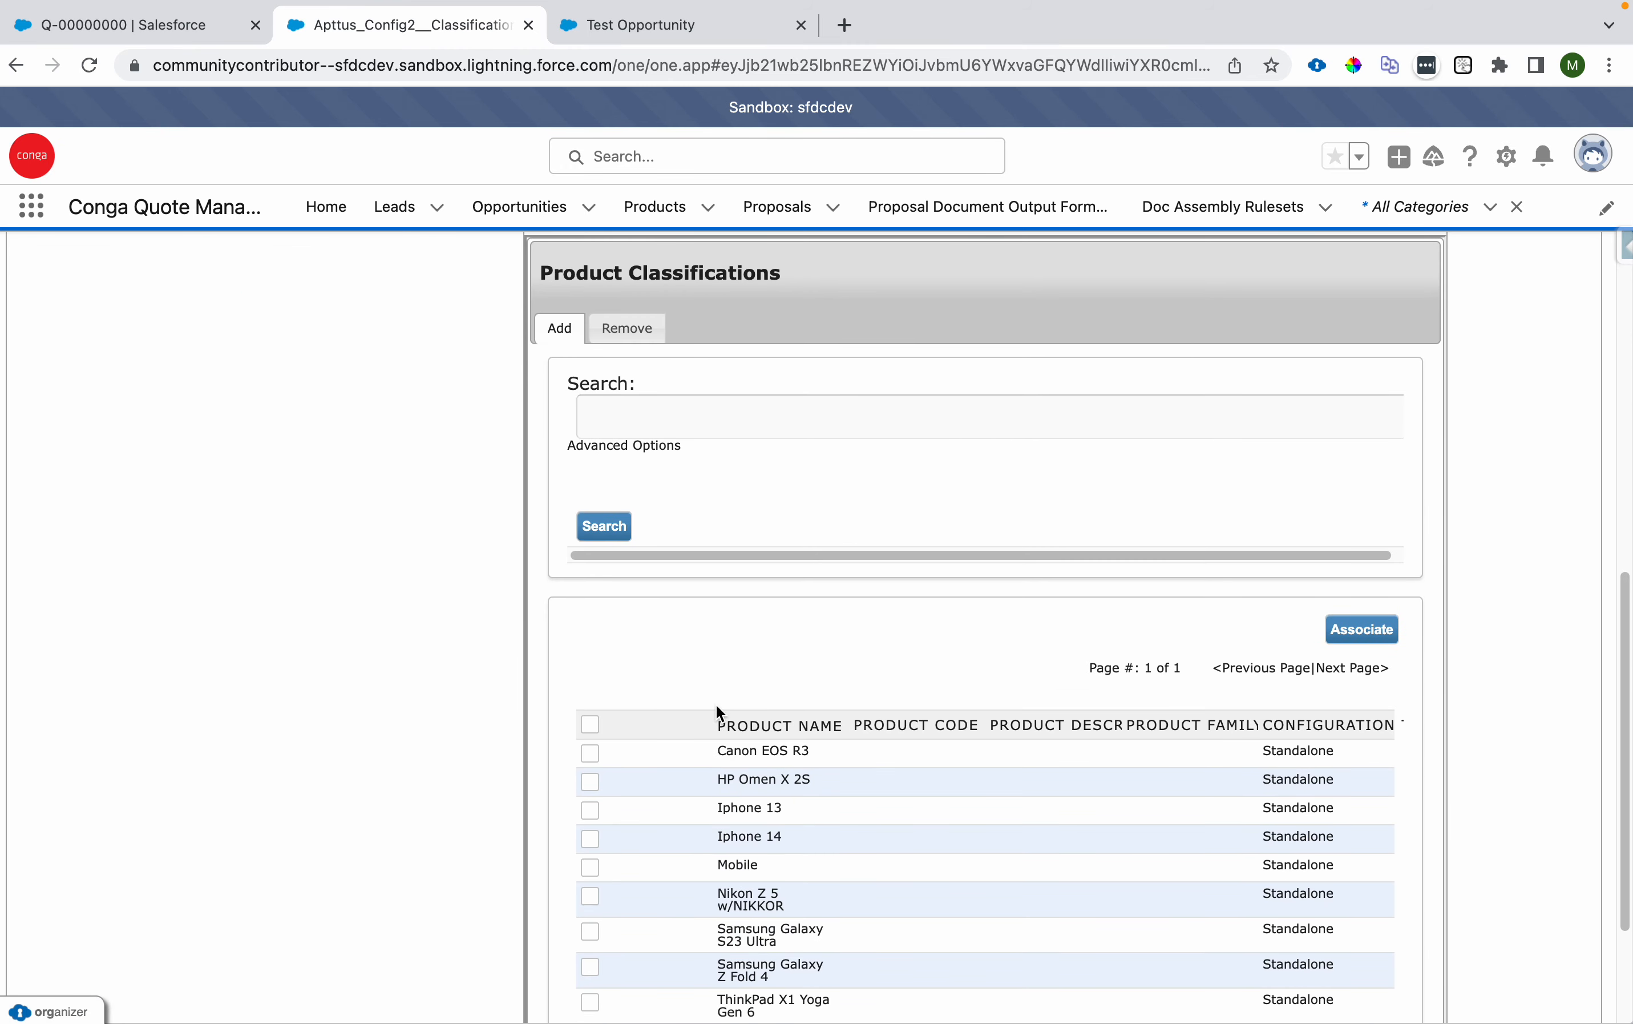
click(591, 752)
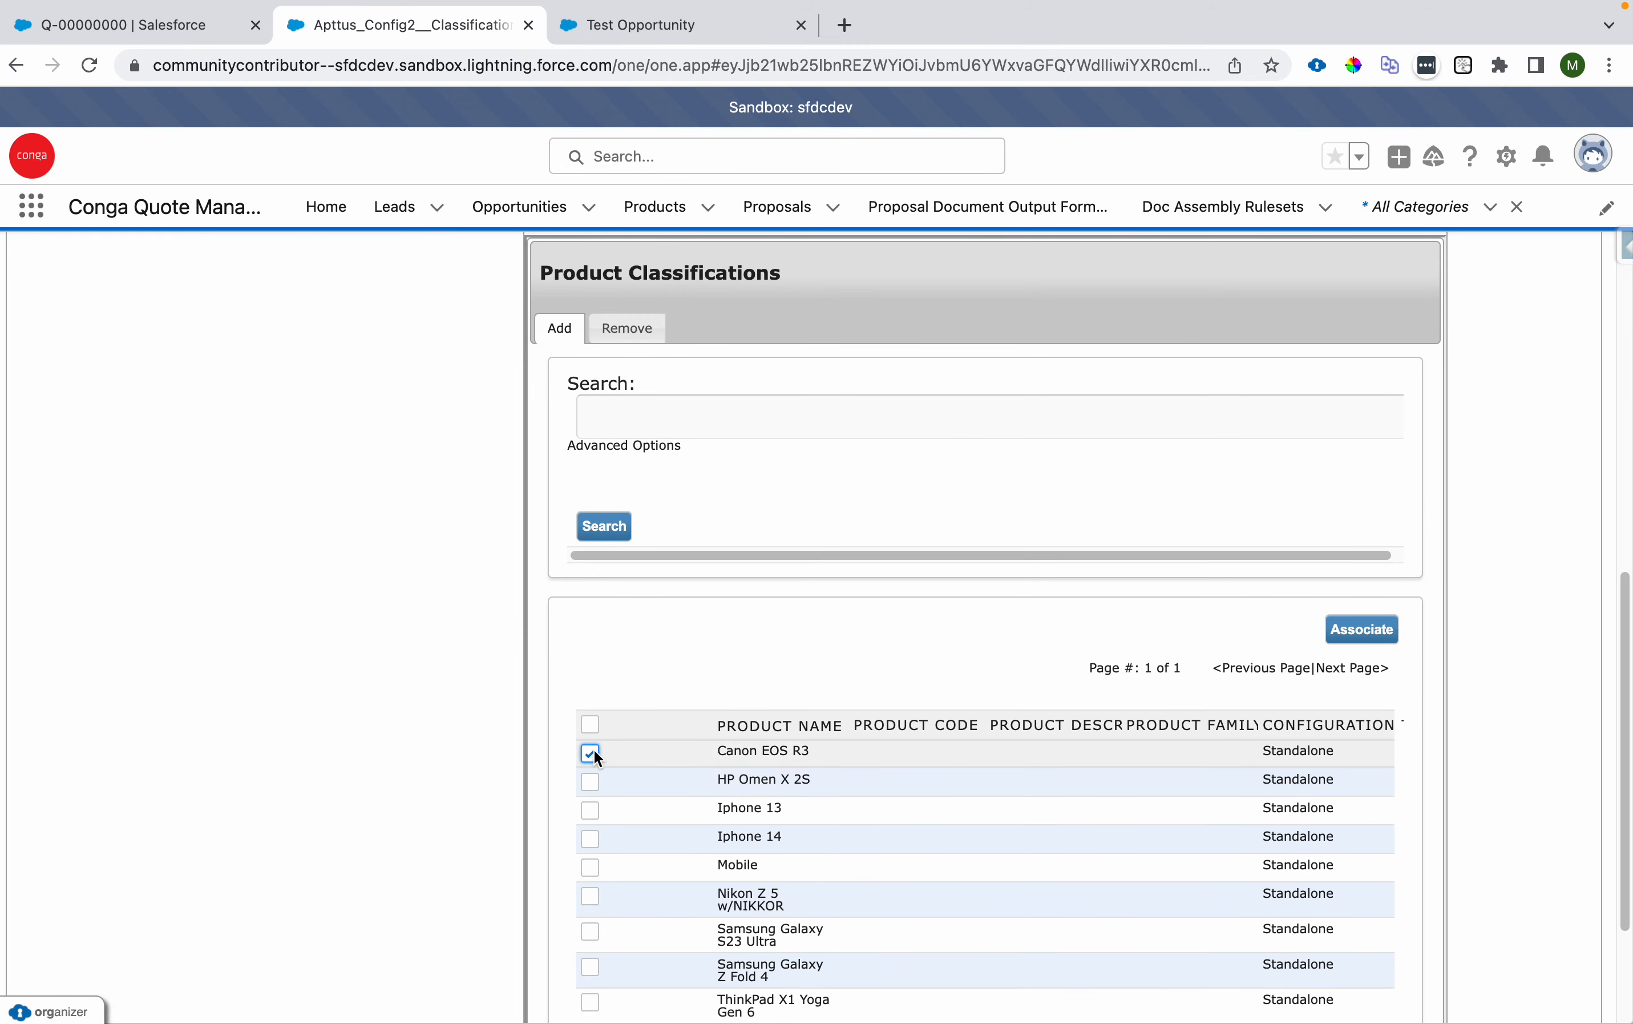
click(591, 897)
scroll(487, 856, up, 10)
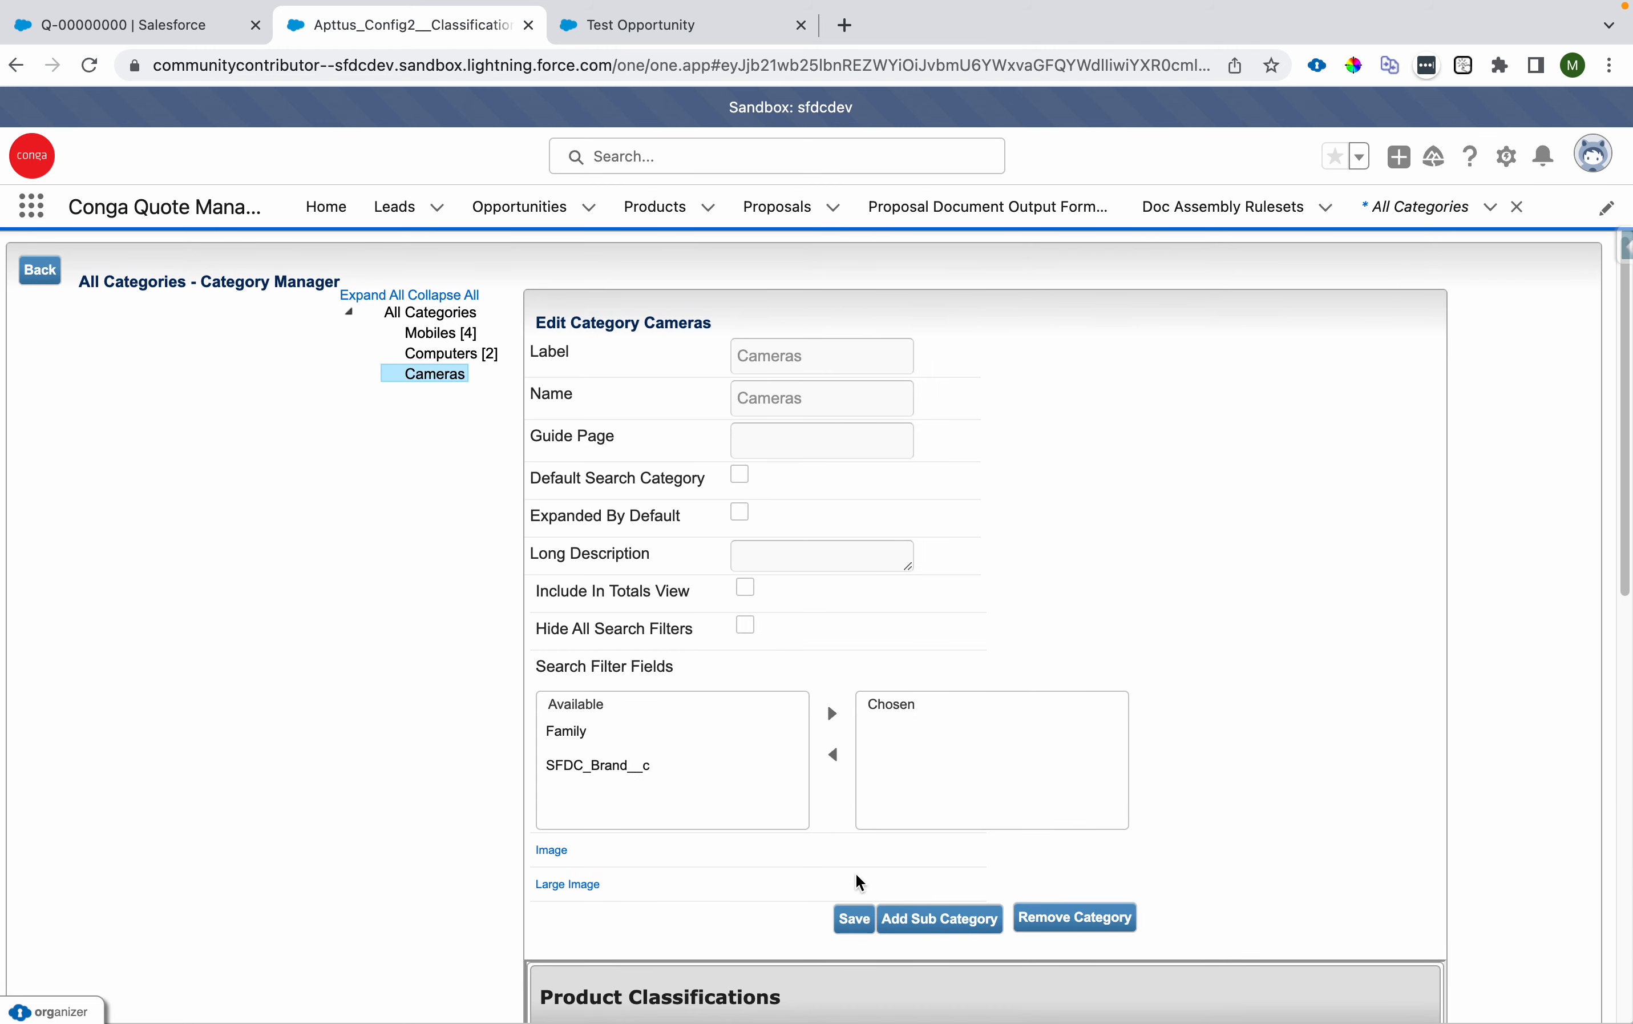
click(859, 918)
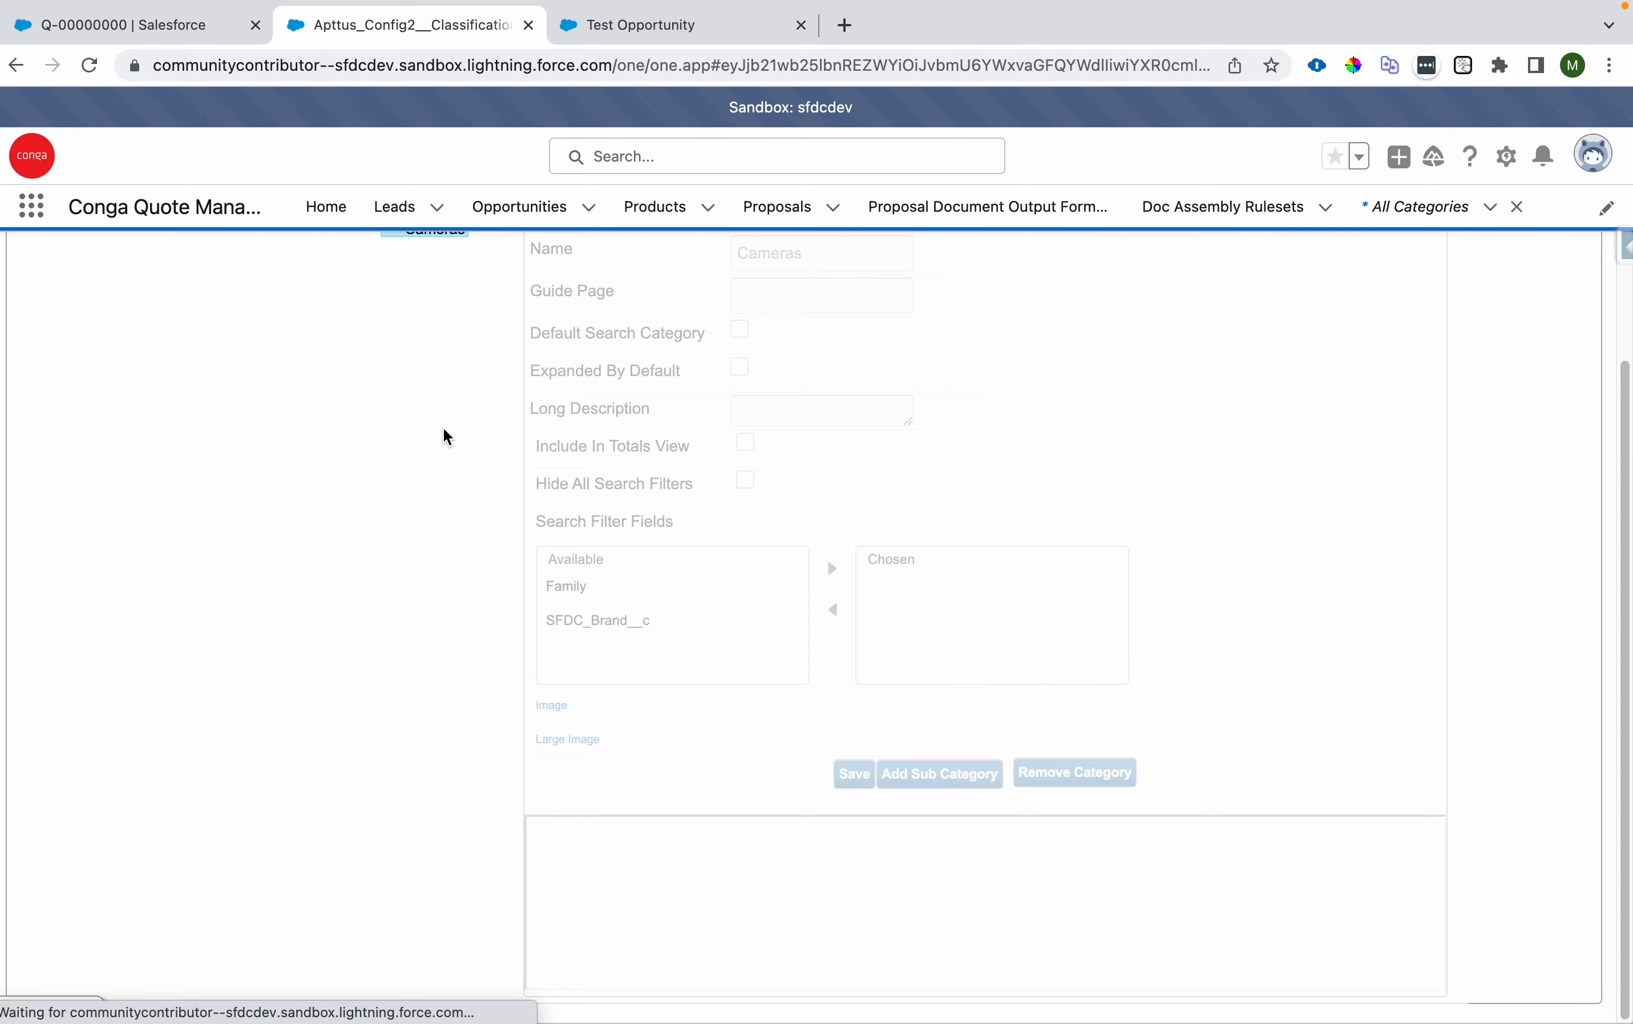
Step: Review the configuration type of the products listed under the Cameras category's product classifications
scroll(444, 428, down, 6)
scroll(1022, 823, down, 3)
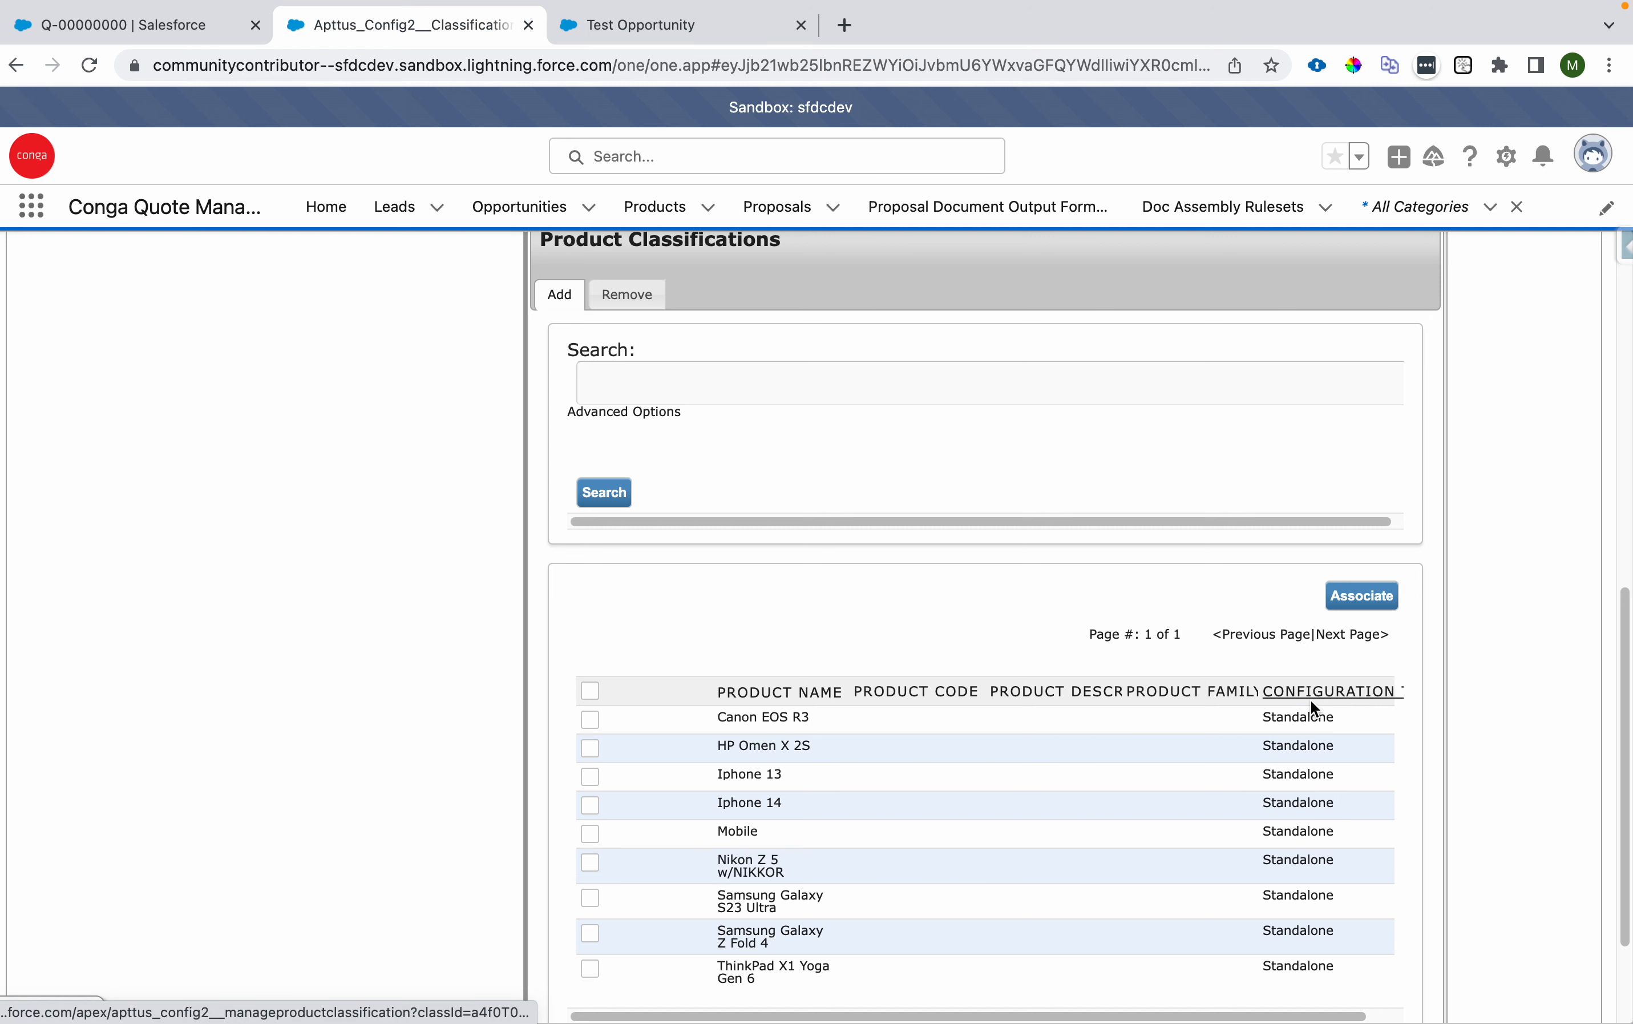
double_click(1303, 718)
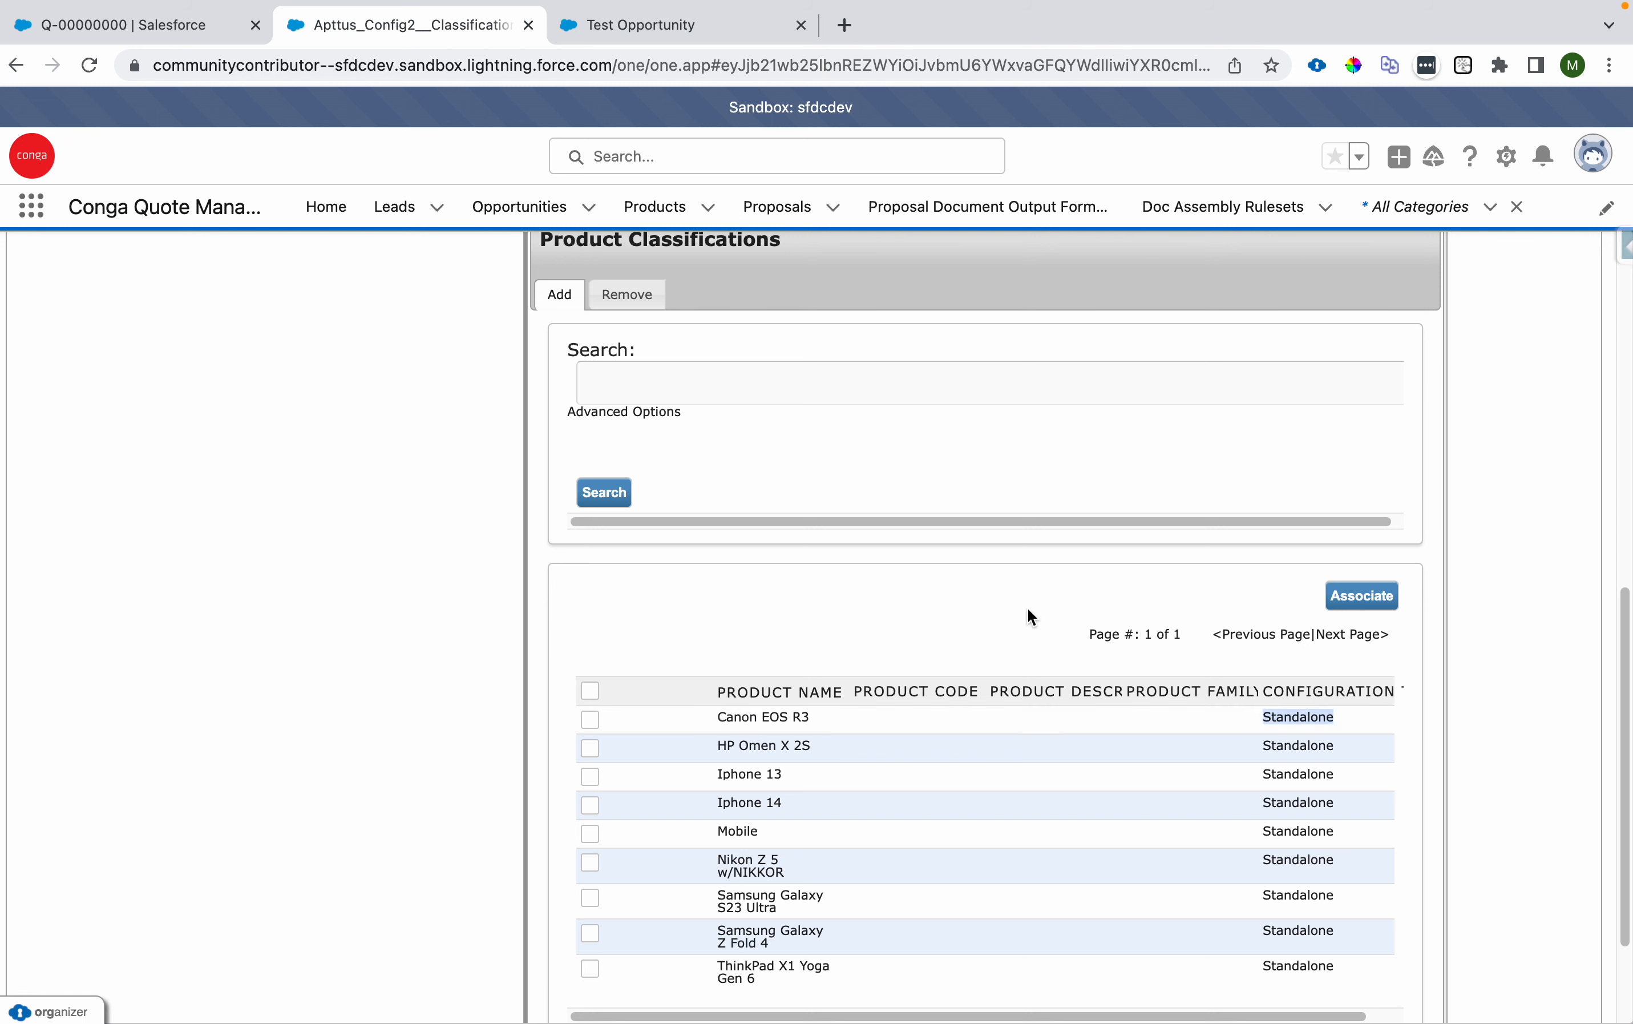
scroll(1027, 608, up, 10)
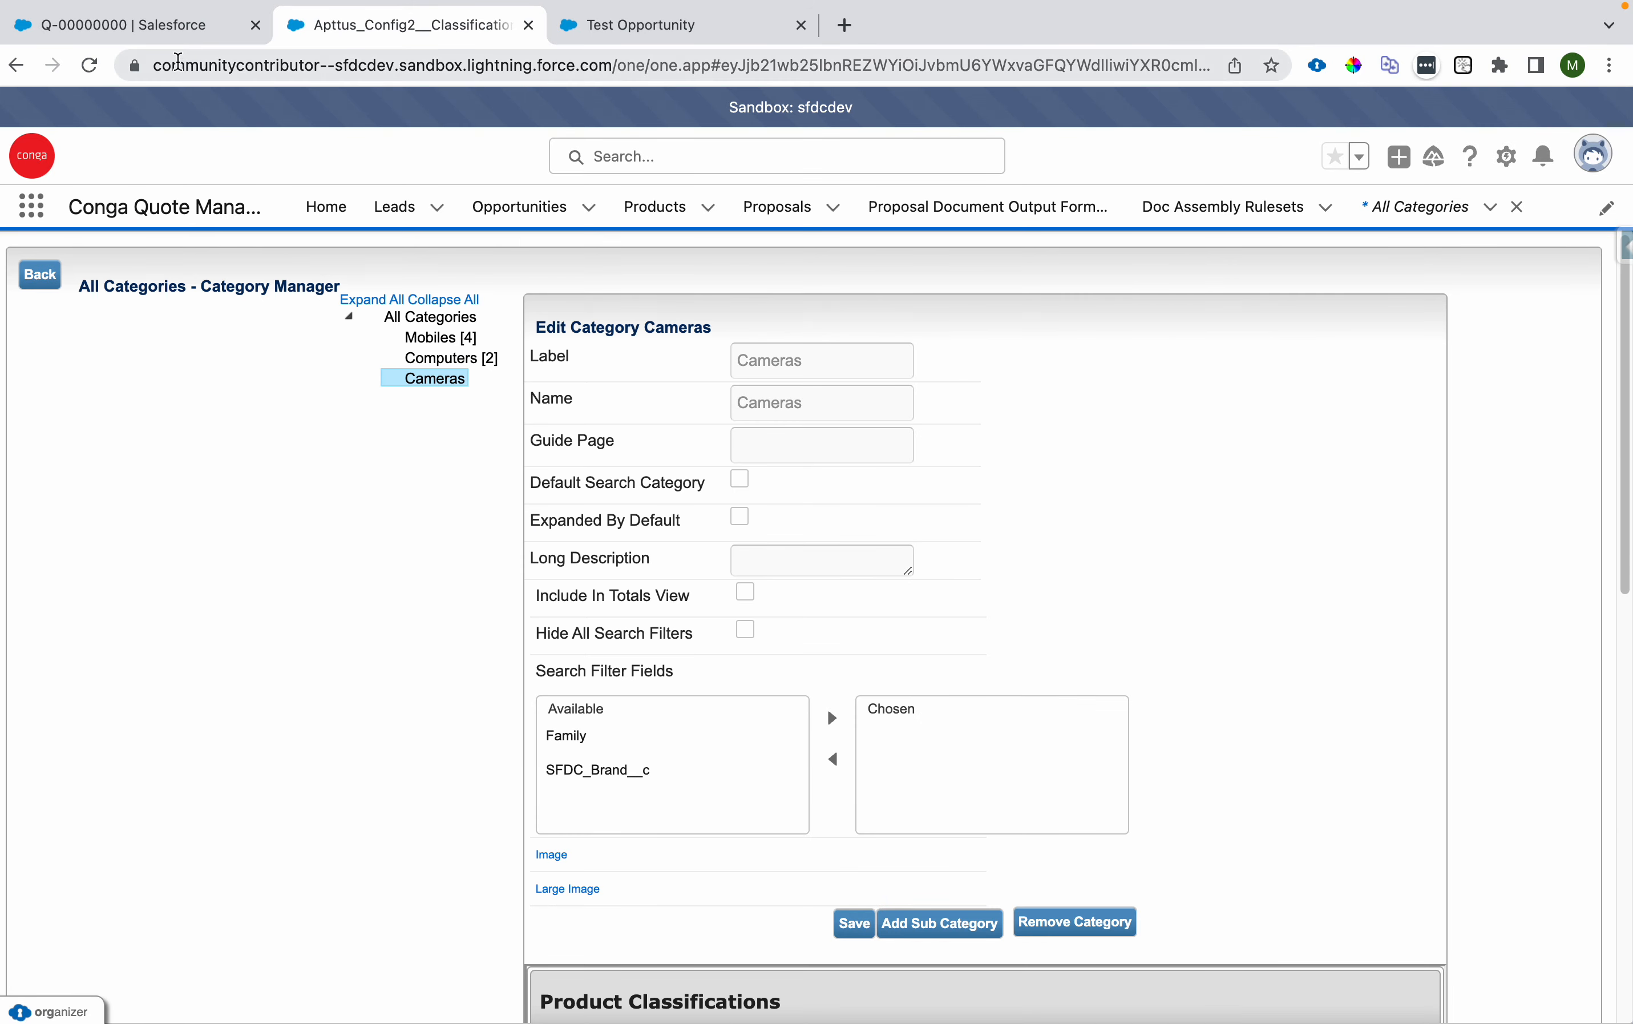
Step: Return to the Test Opportunity product catalog and check the products under All Categories and Mobiles
click(664, 26)
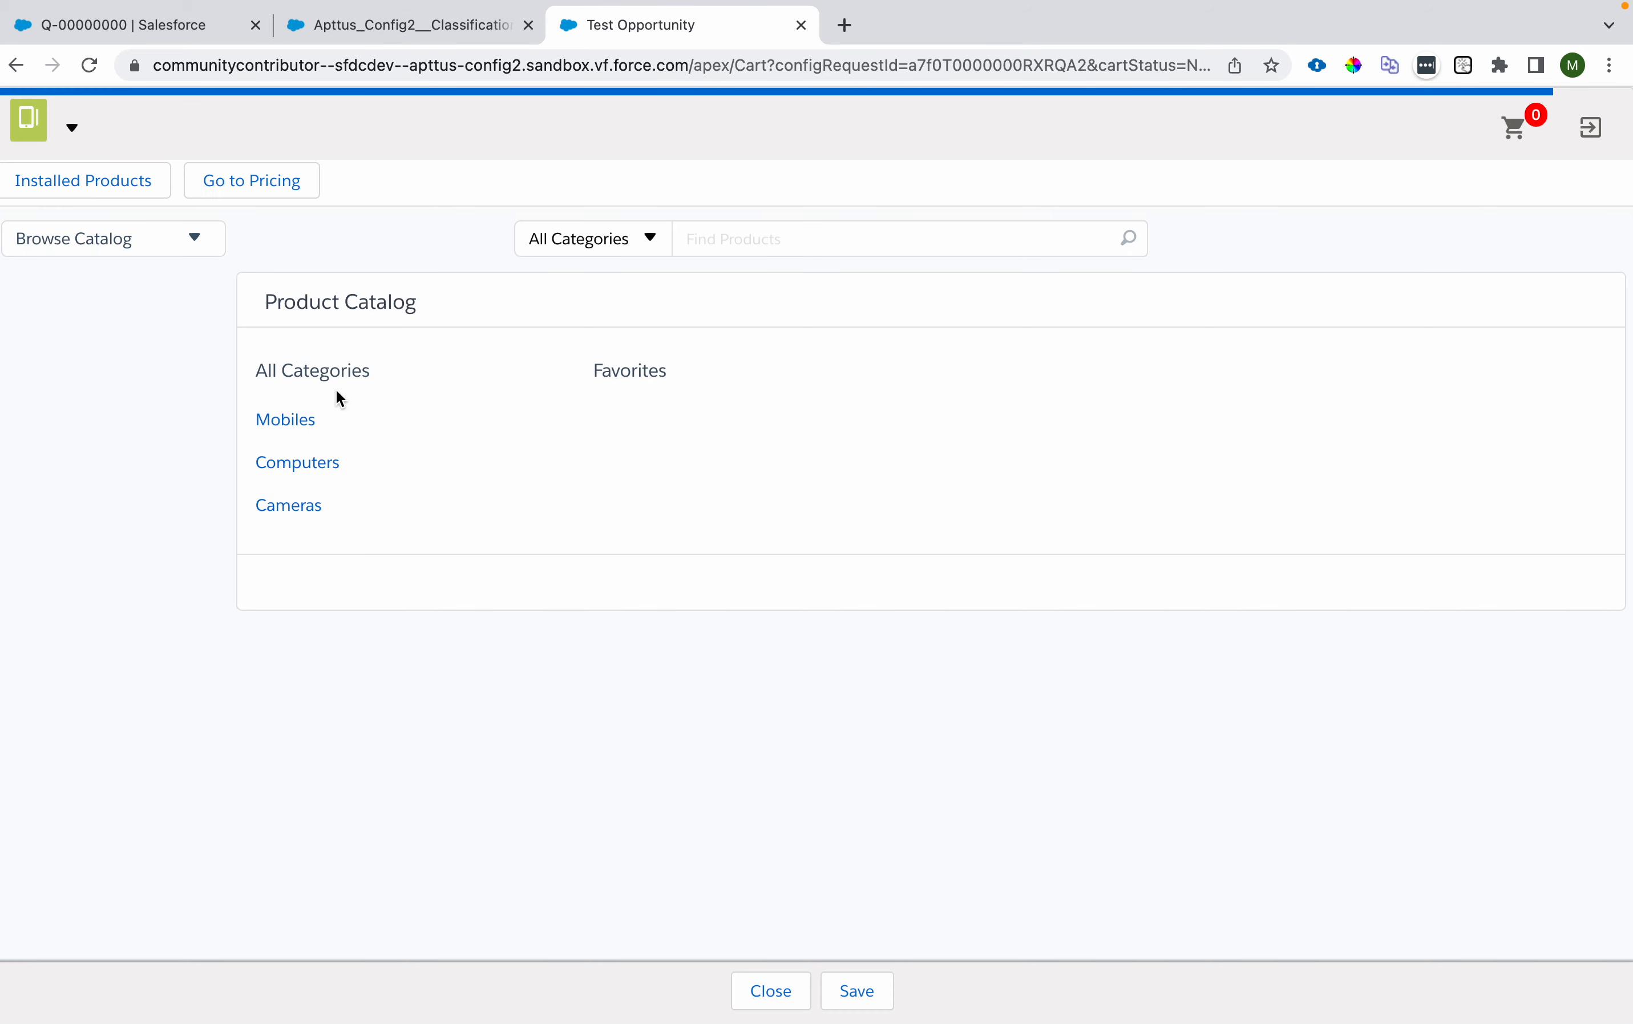
click(328, 374)
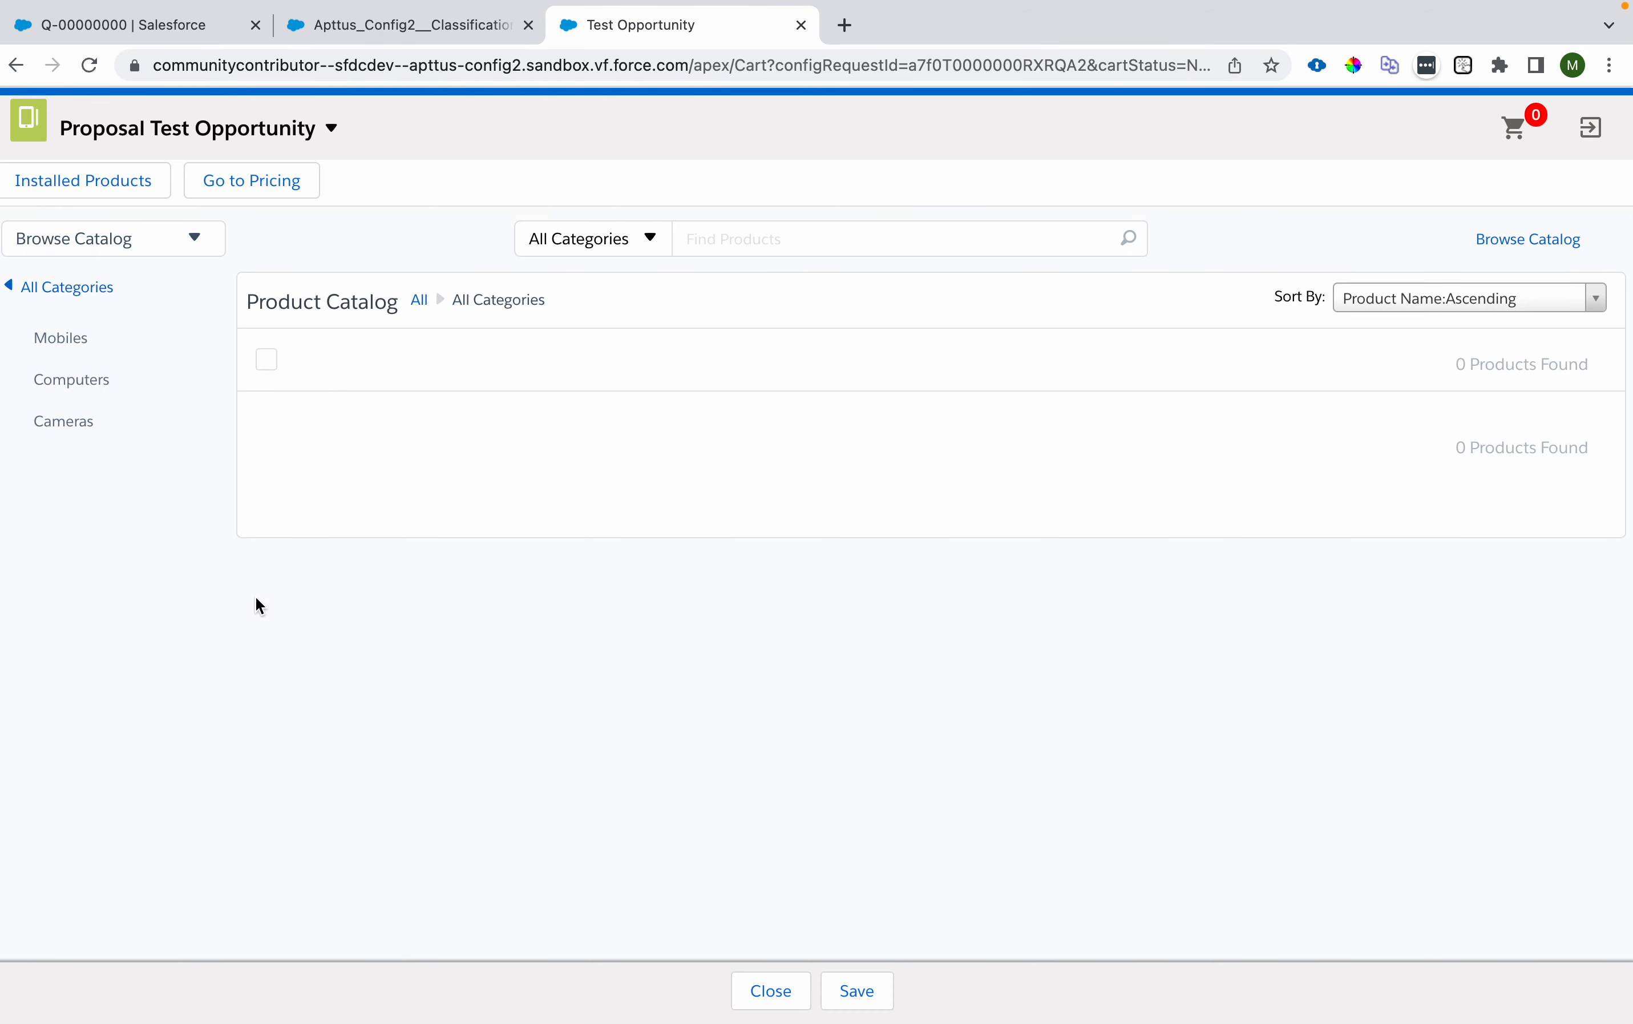
click(81, 344)
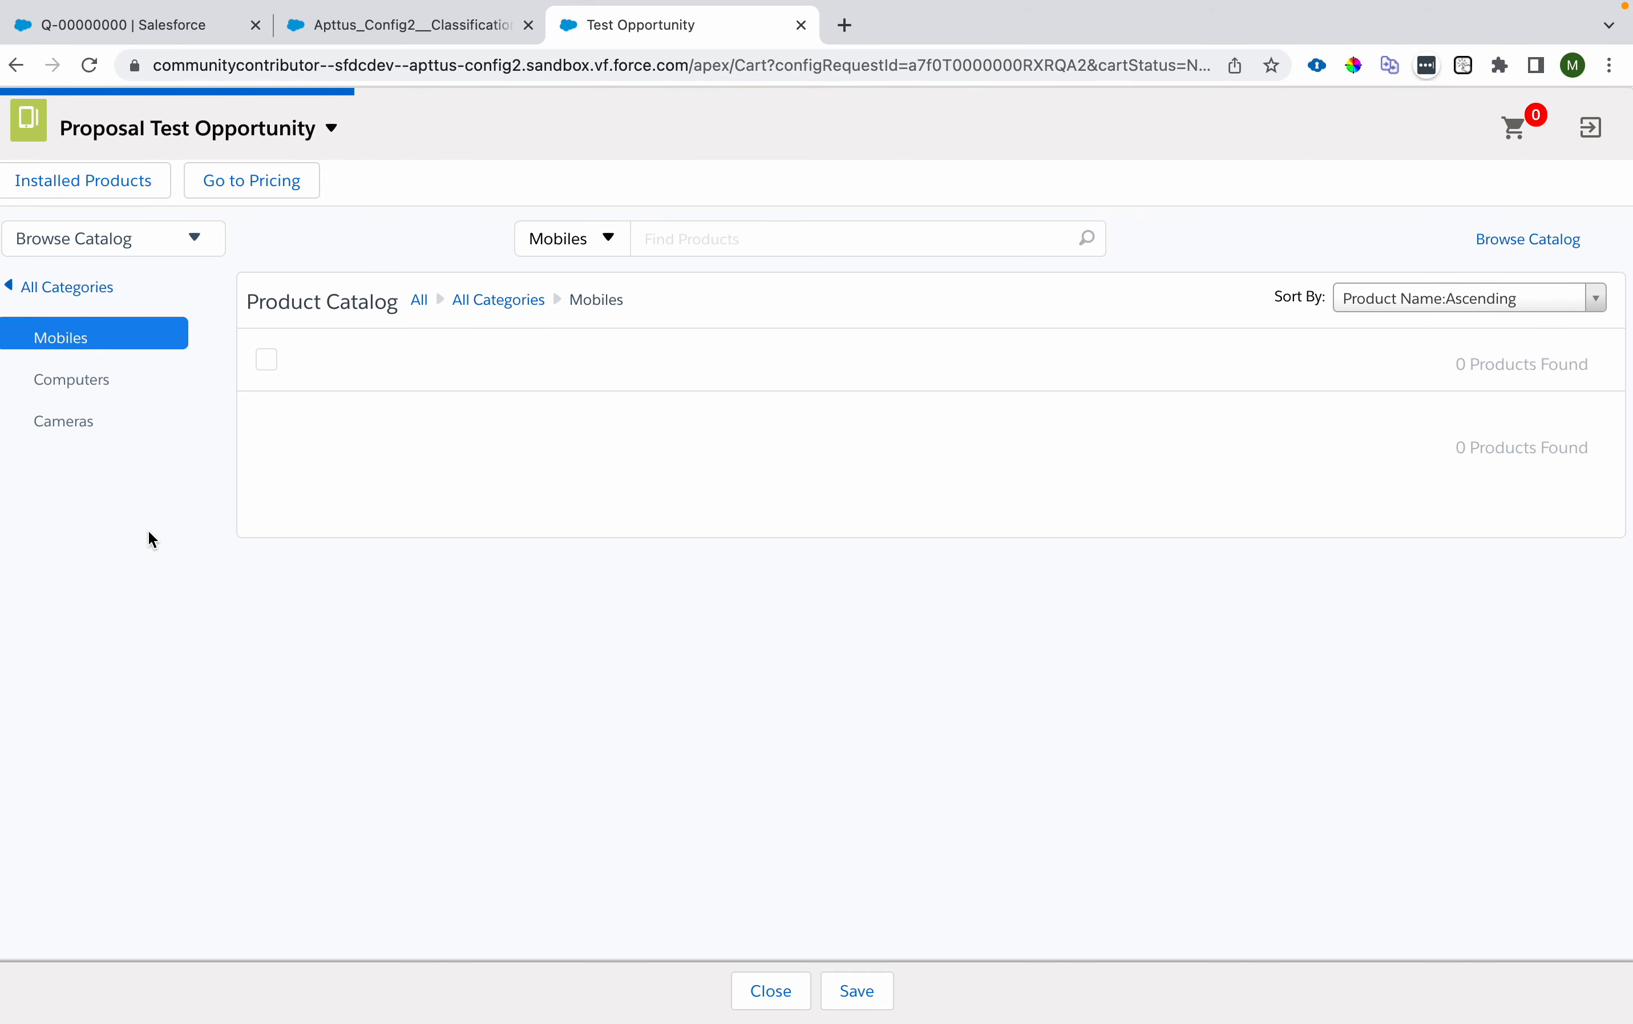
Step: Check the Cameras category's existing product classifications in the Category Manager, and associate Canon EOS R3 and Nikon Z 5 w/NIKKOR with it
click(379, 30)
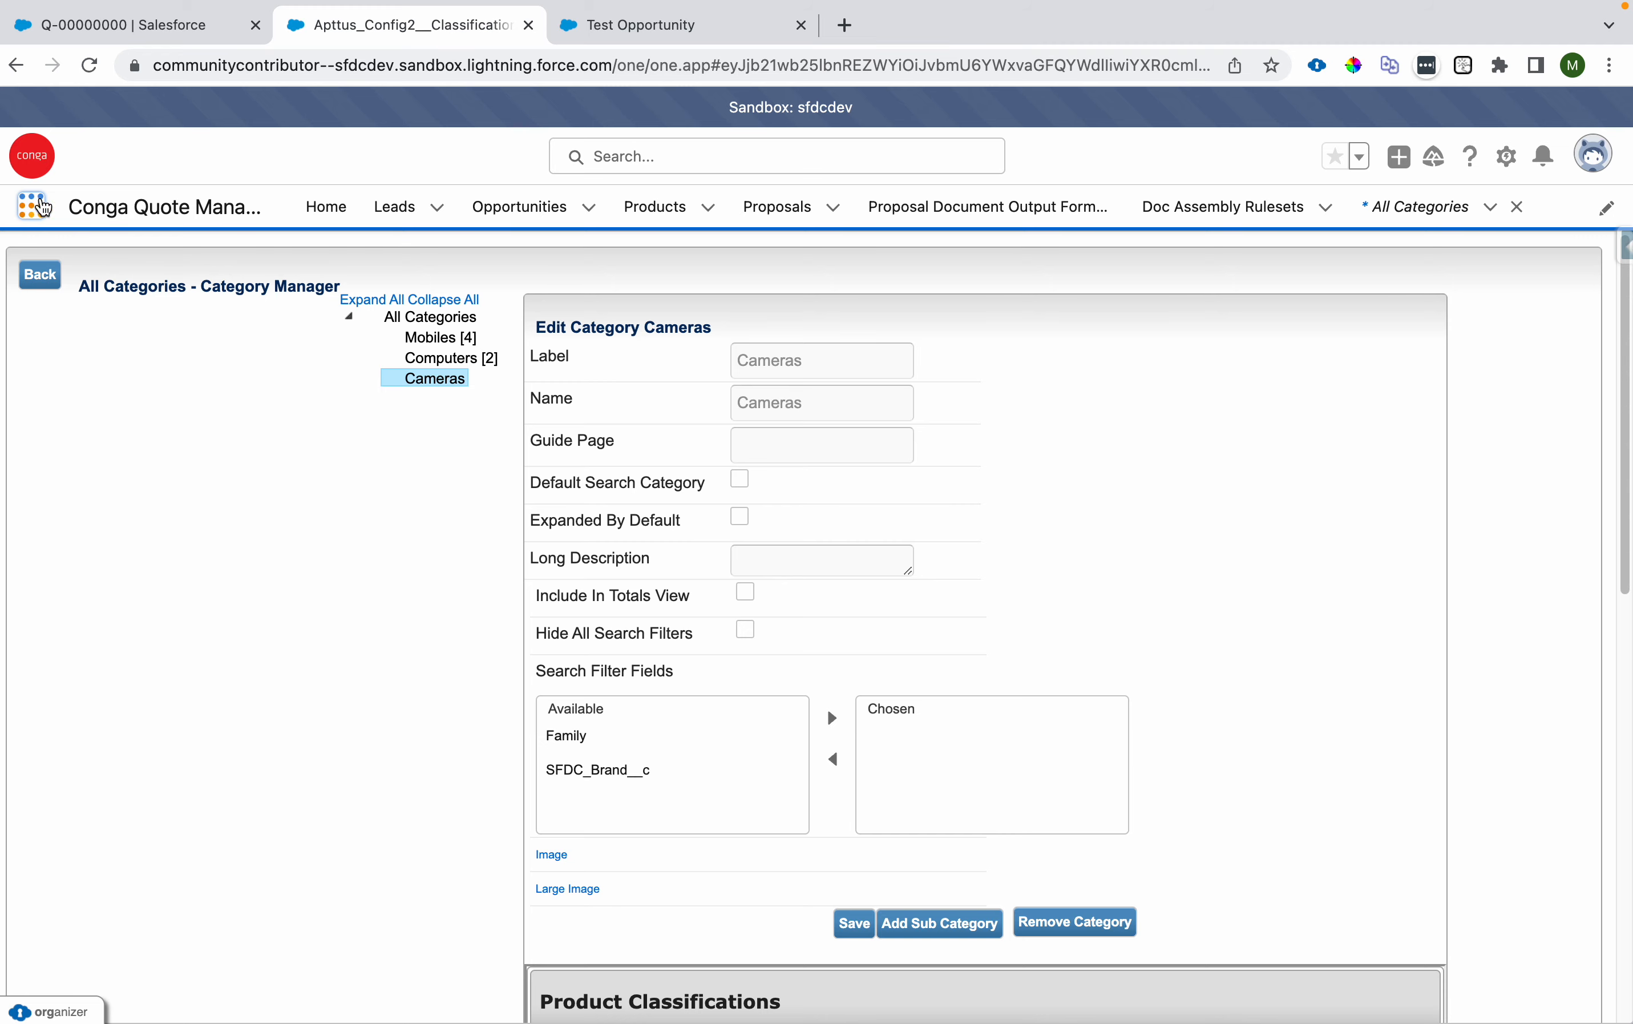
click(41, 206)
scroll(459, 562, down, 7)
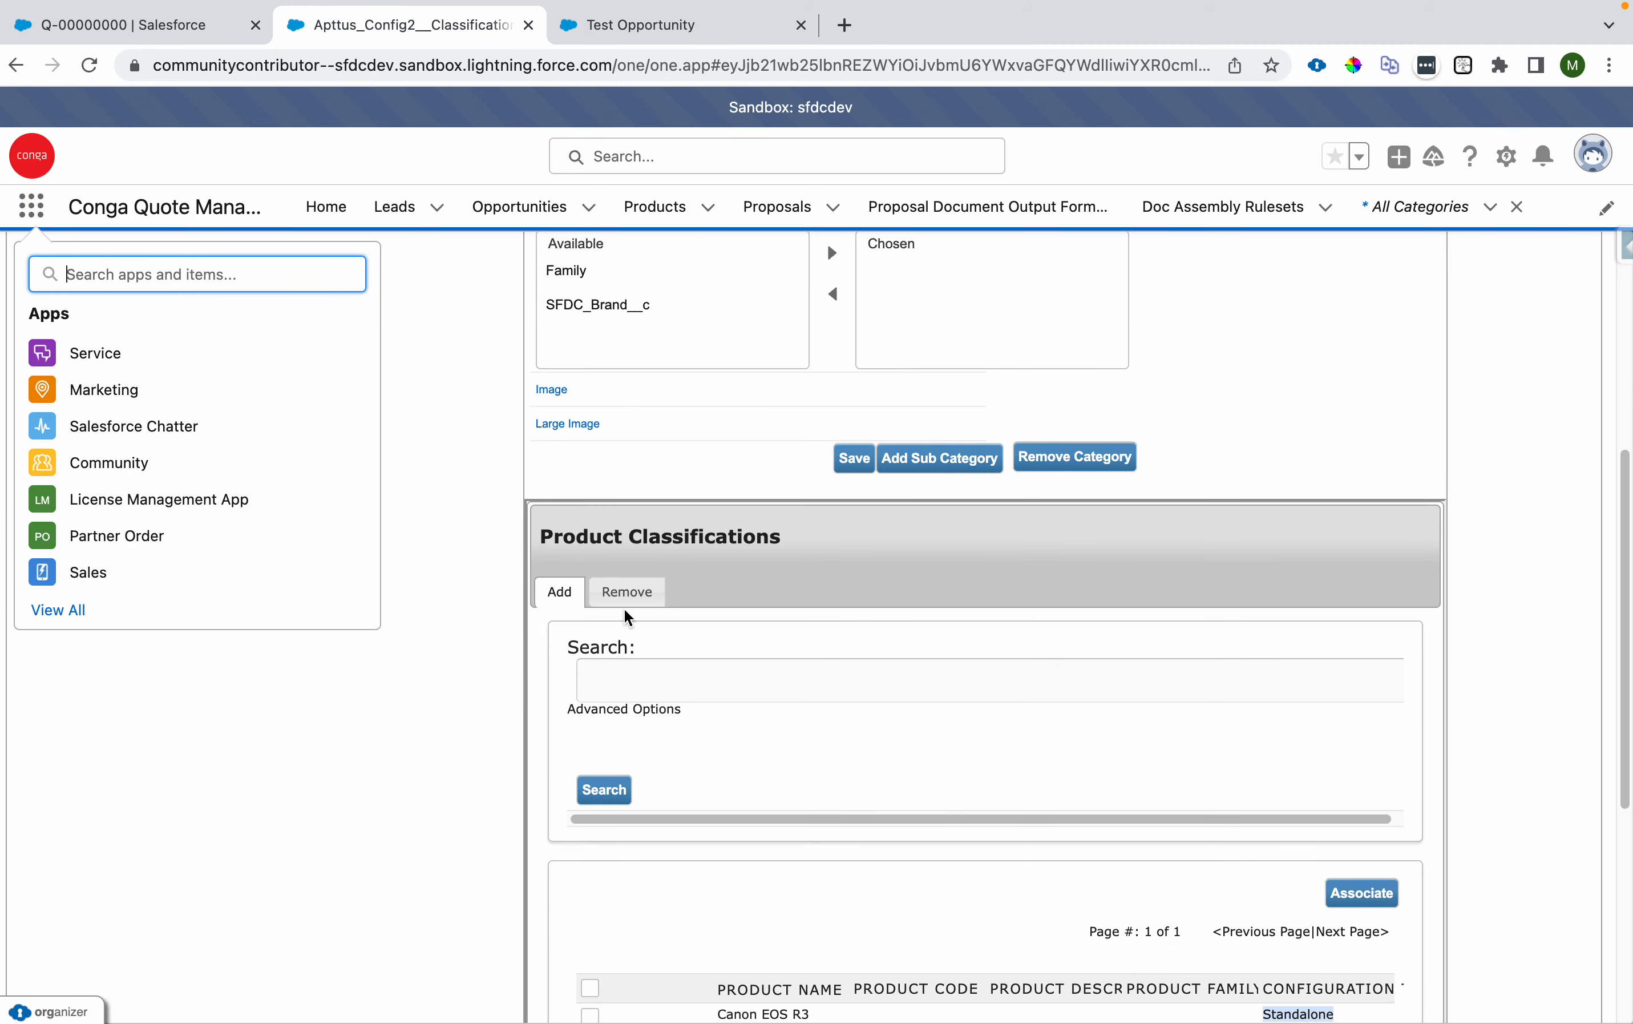
click(626, 596)
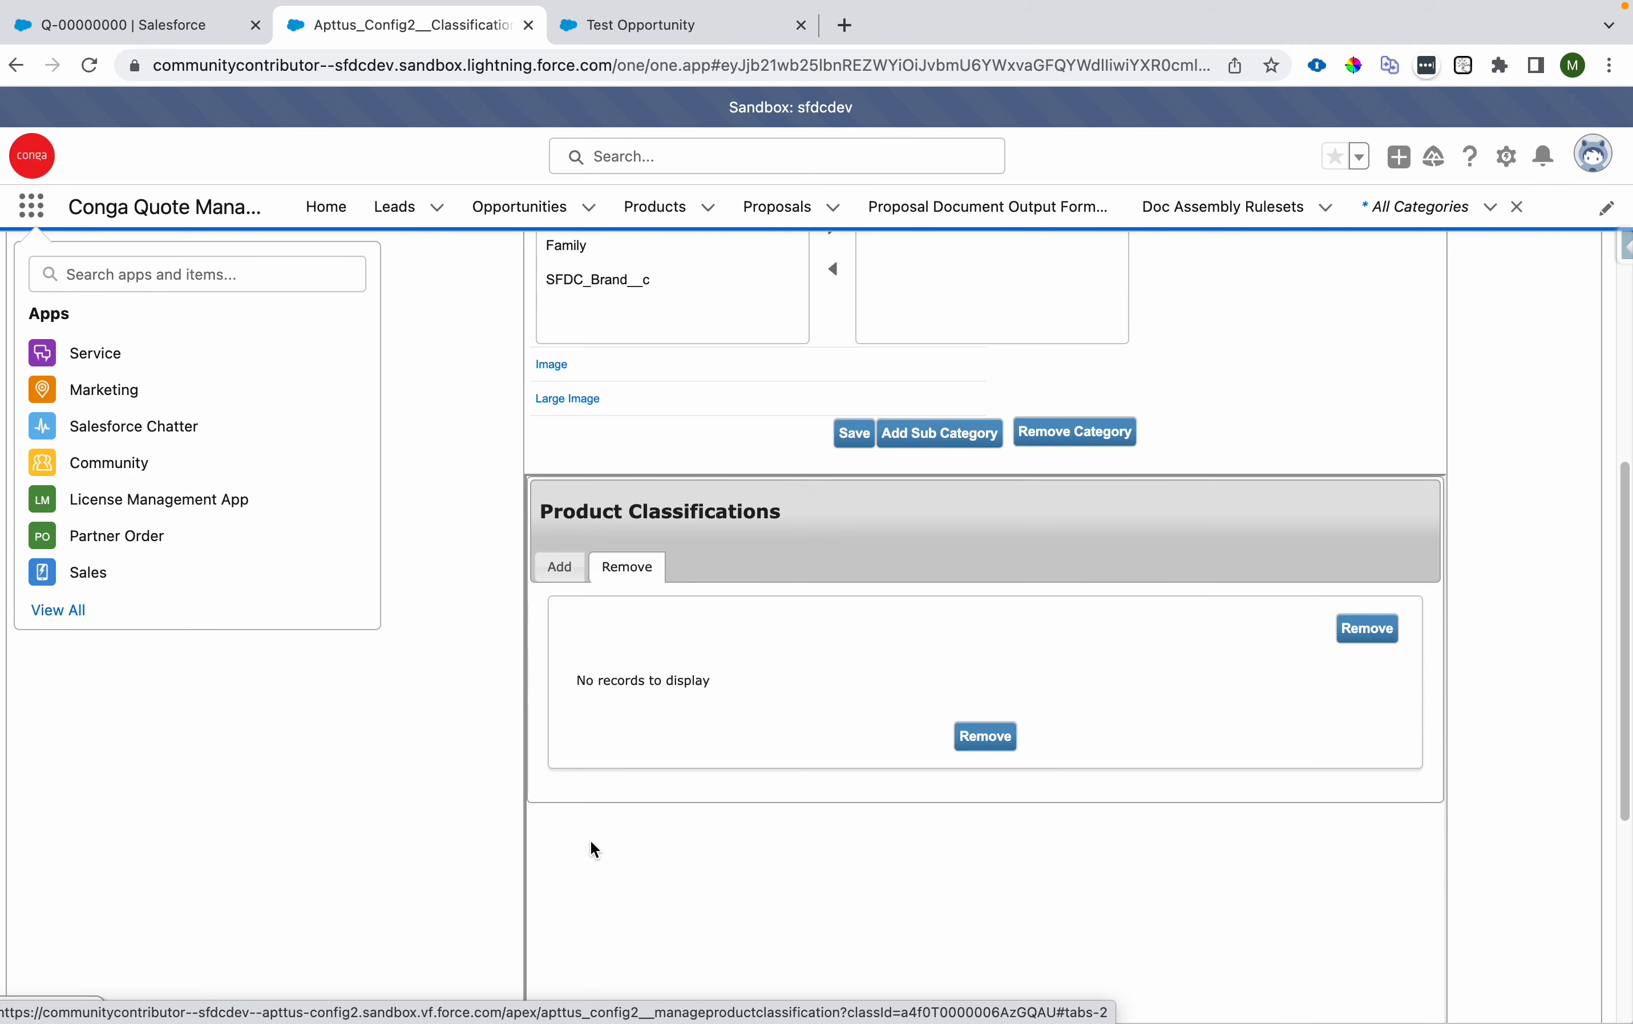
click(577, 582)
scroll(591, 636, down, 5)
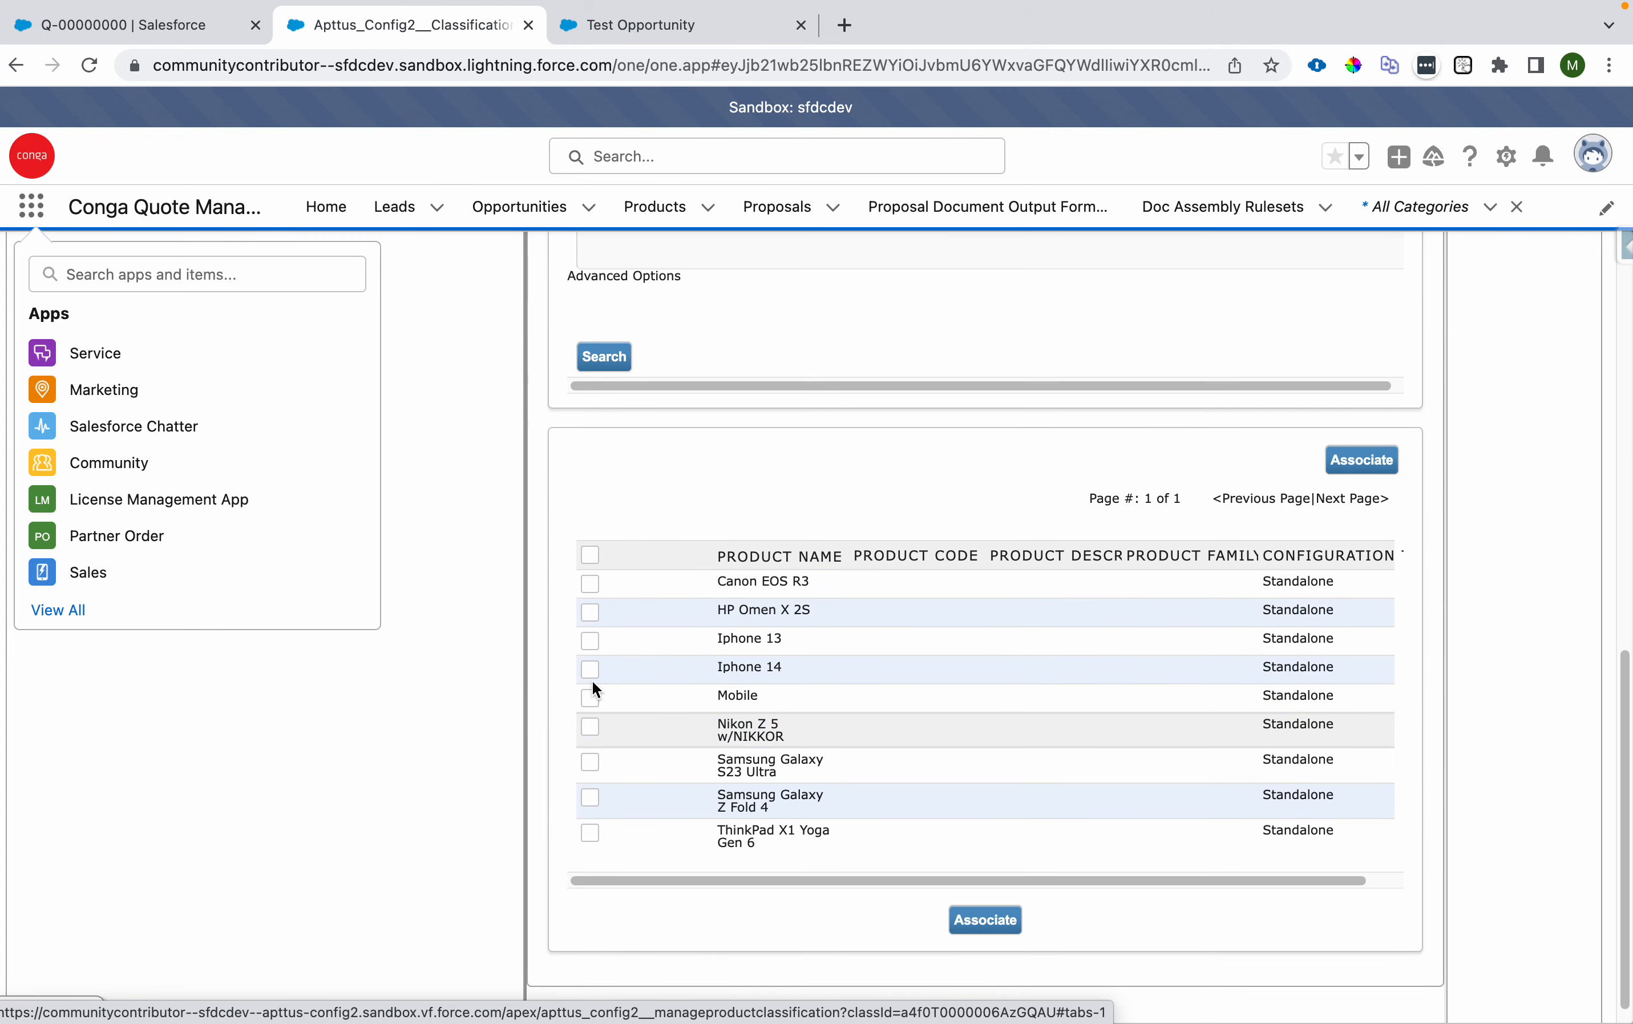
scroll(589, 616, up, 10)
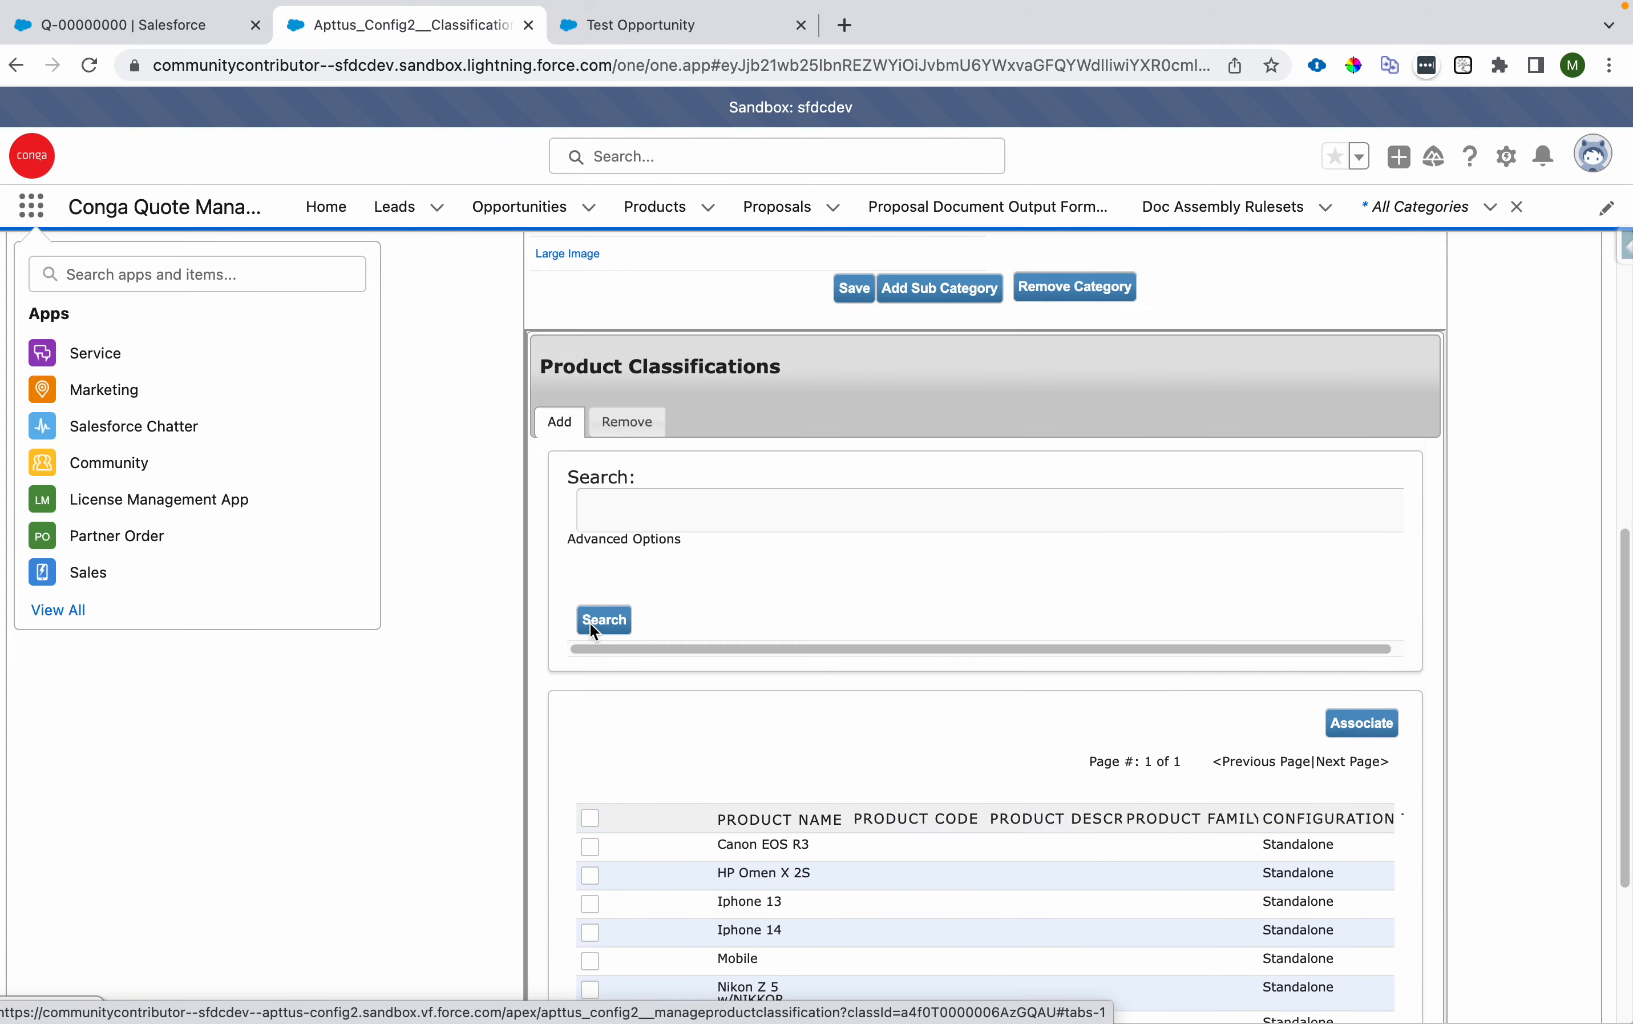
scroll(487, 508, down, 10)
click(590, 562)
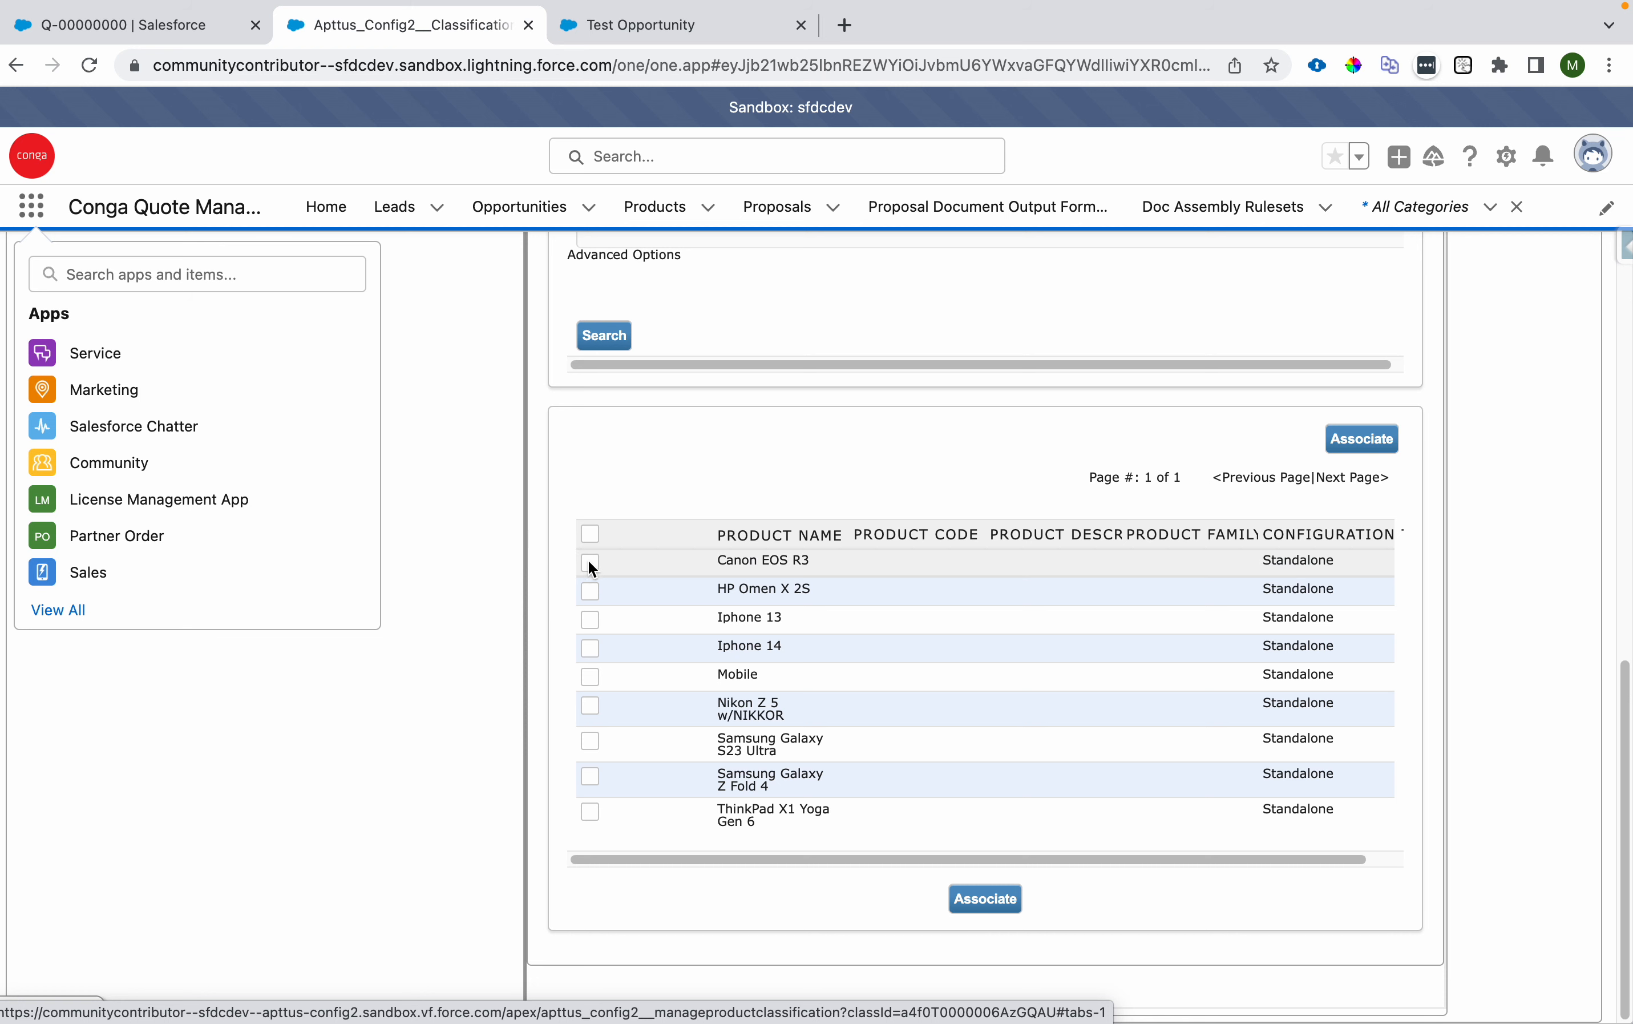
click(979, 914)
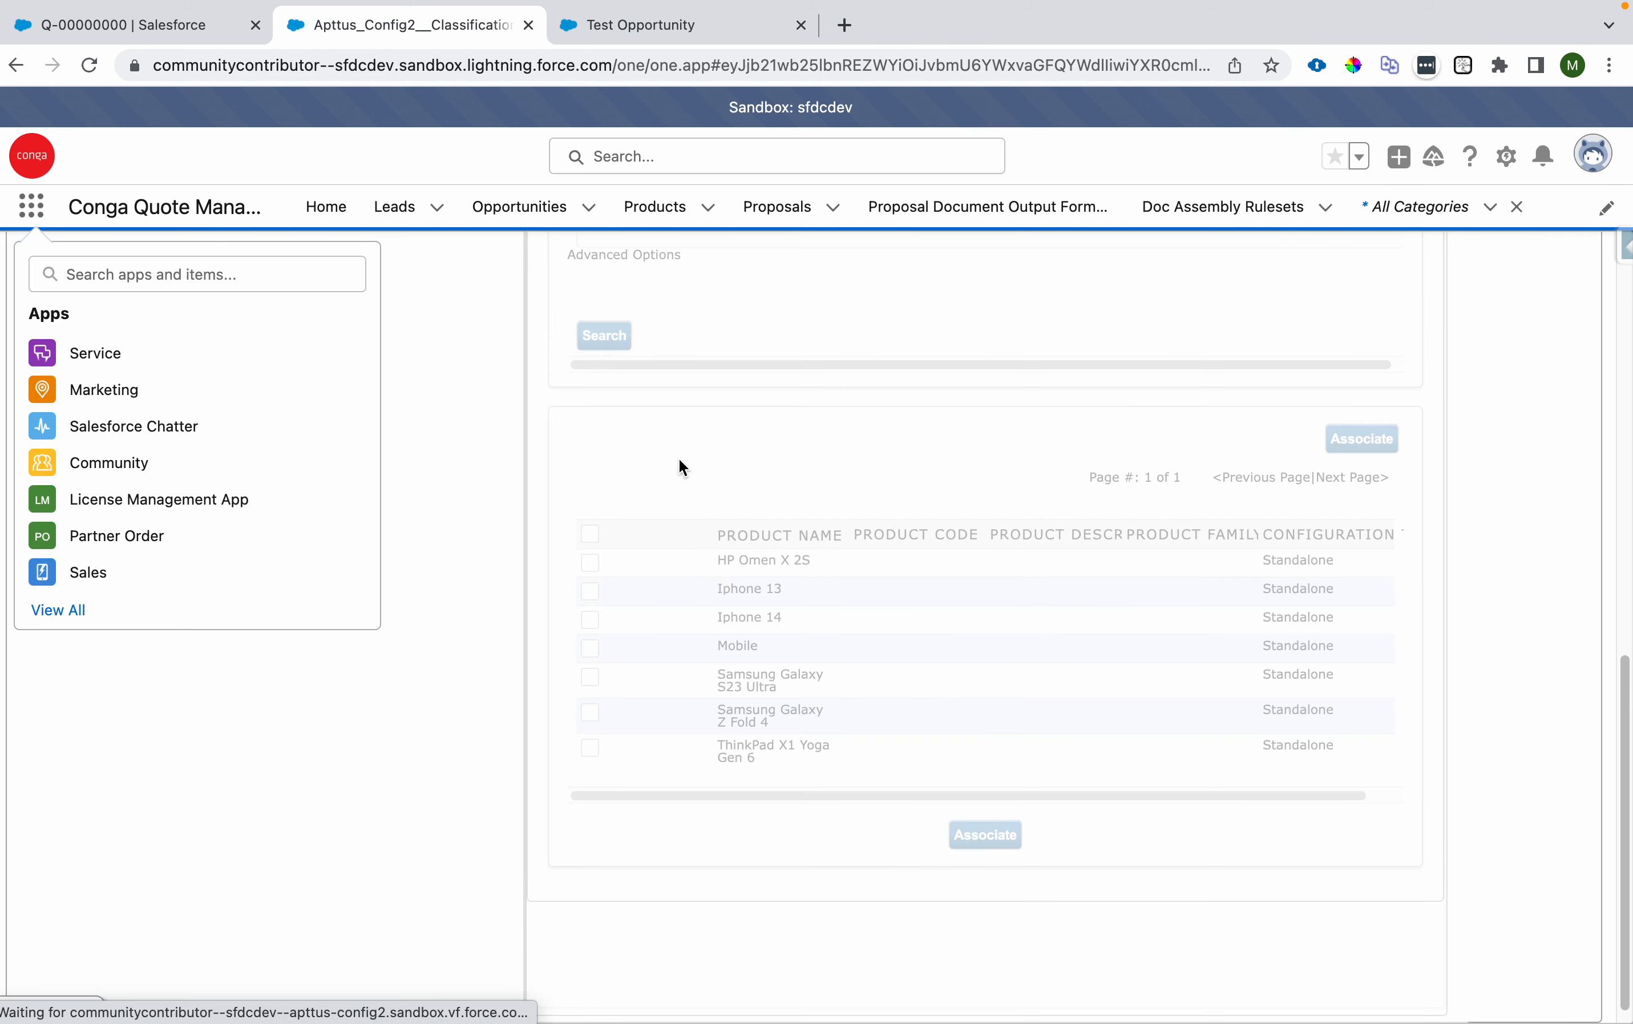
Step: Open Category Maintenance in a separate browser tab and update the hierarchy view for All Categories
click(189, 273)
text(ca)
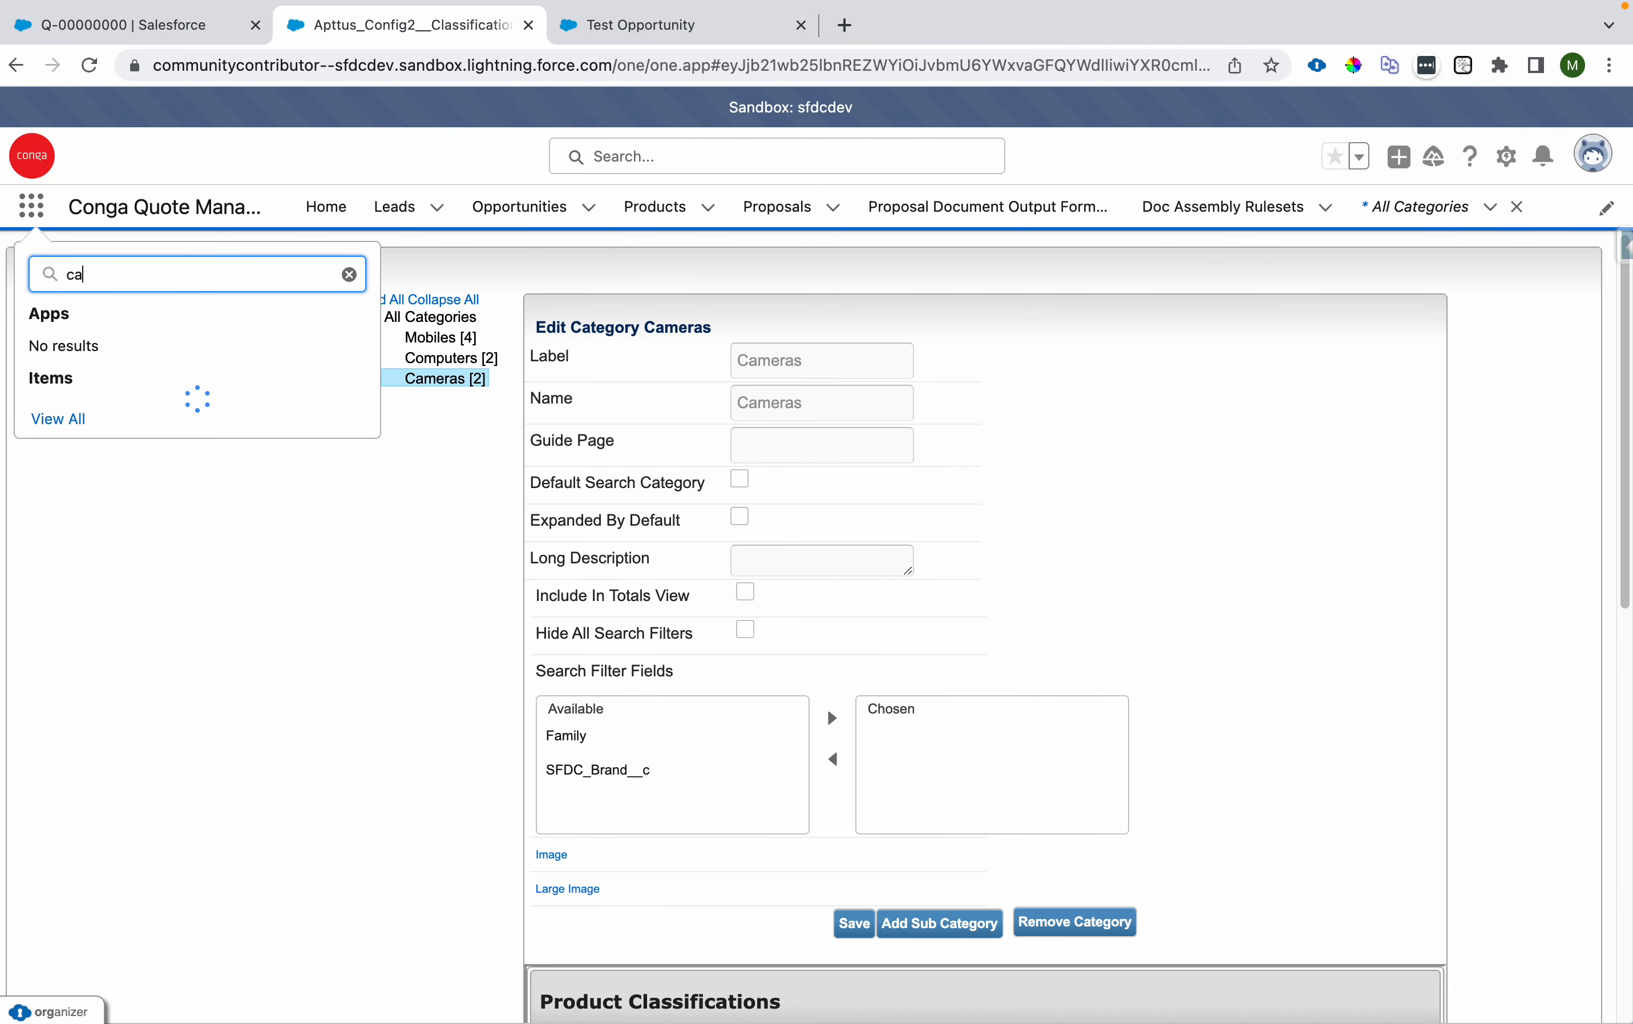
text(tego)
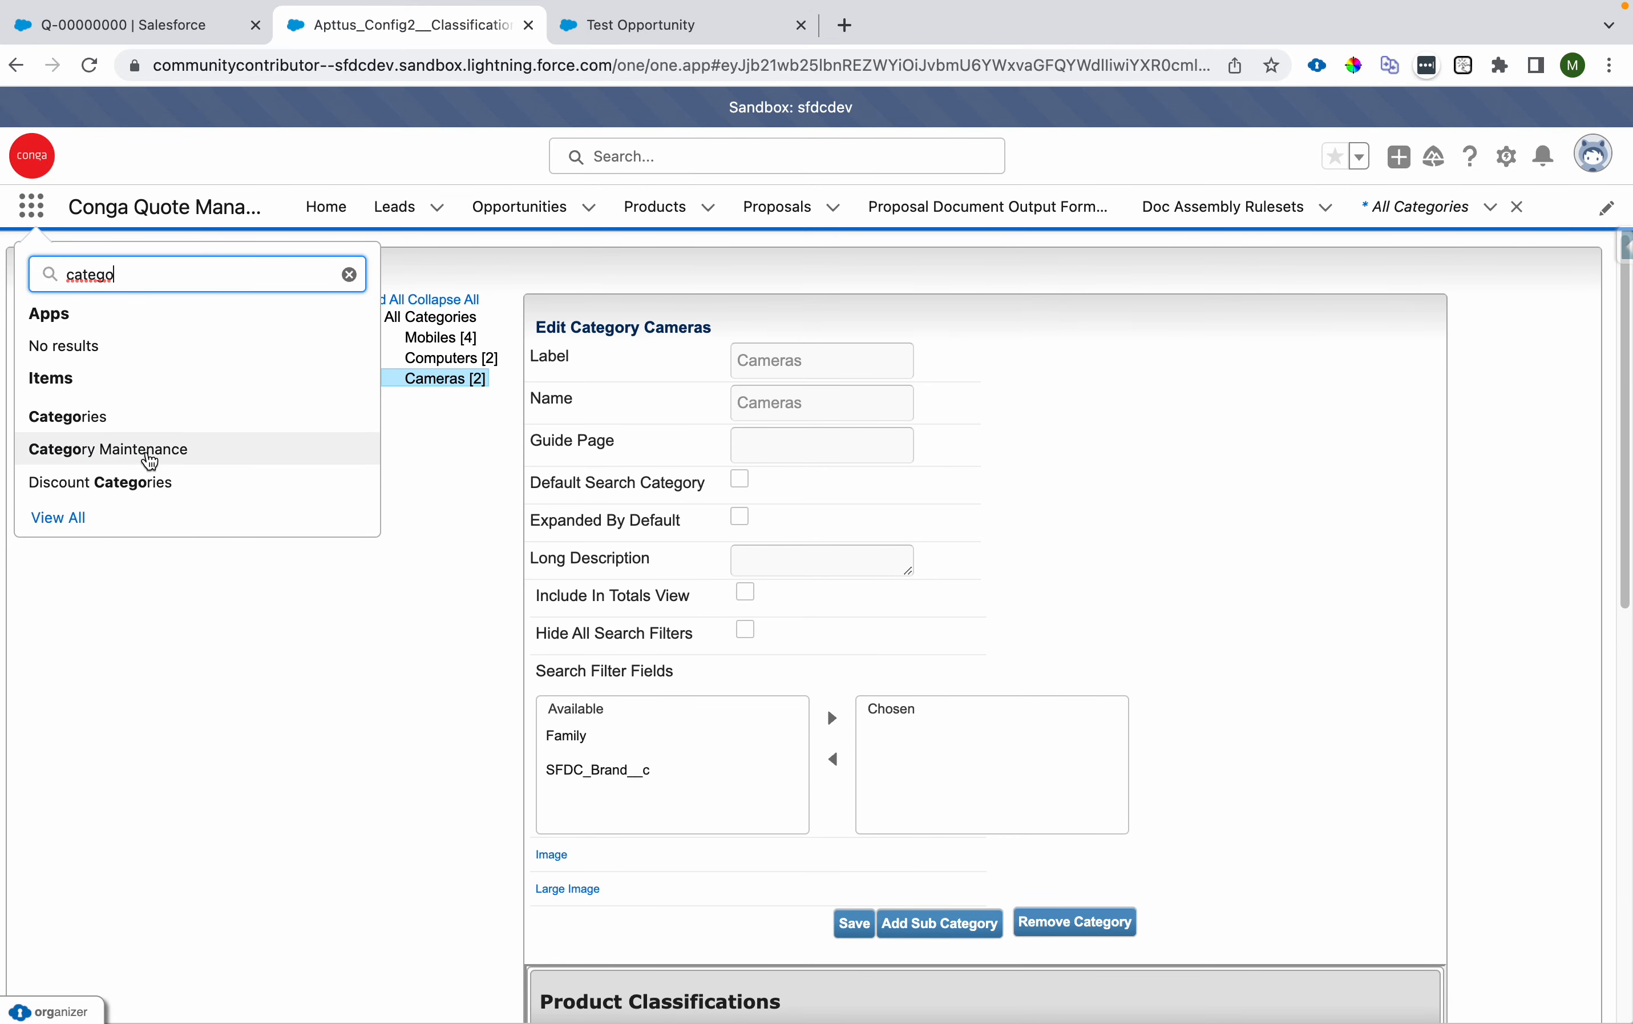
super+click(148, 453)
click(711, 23)
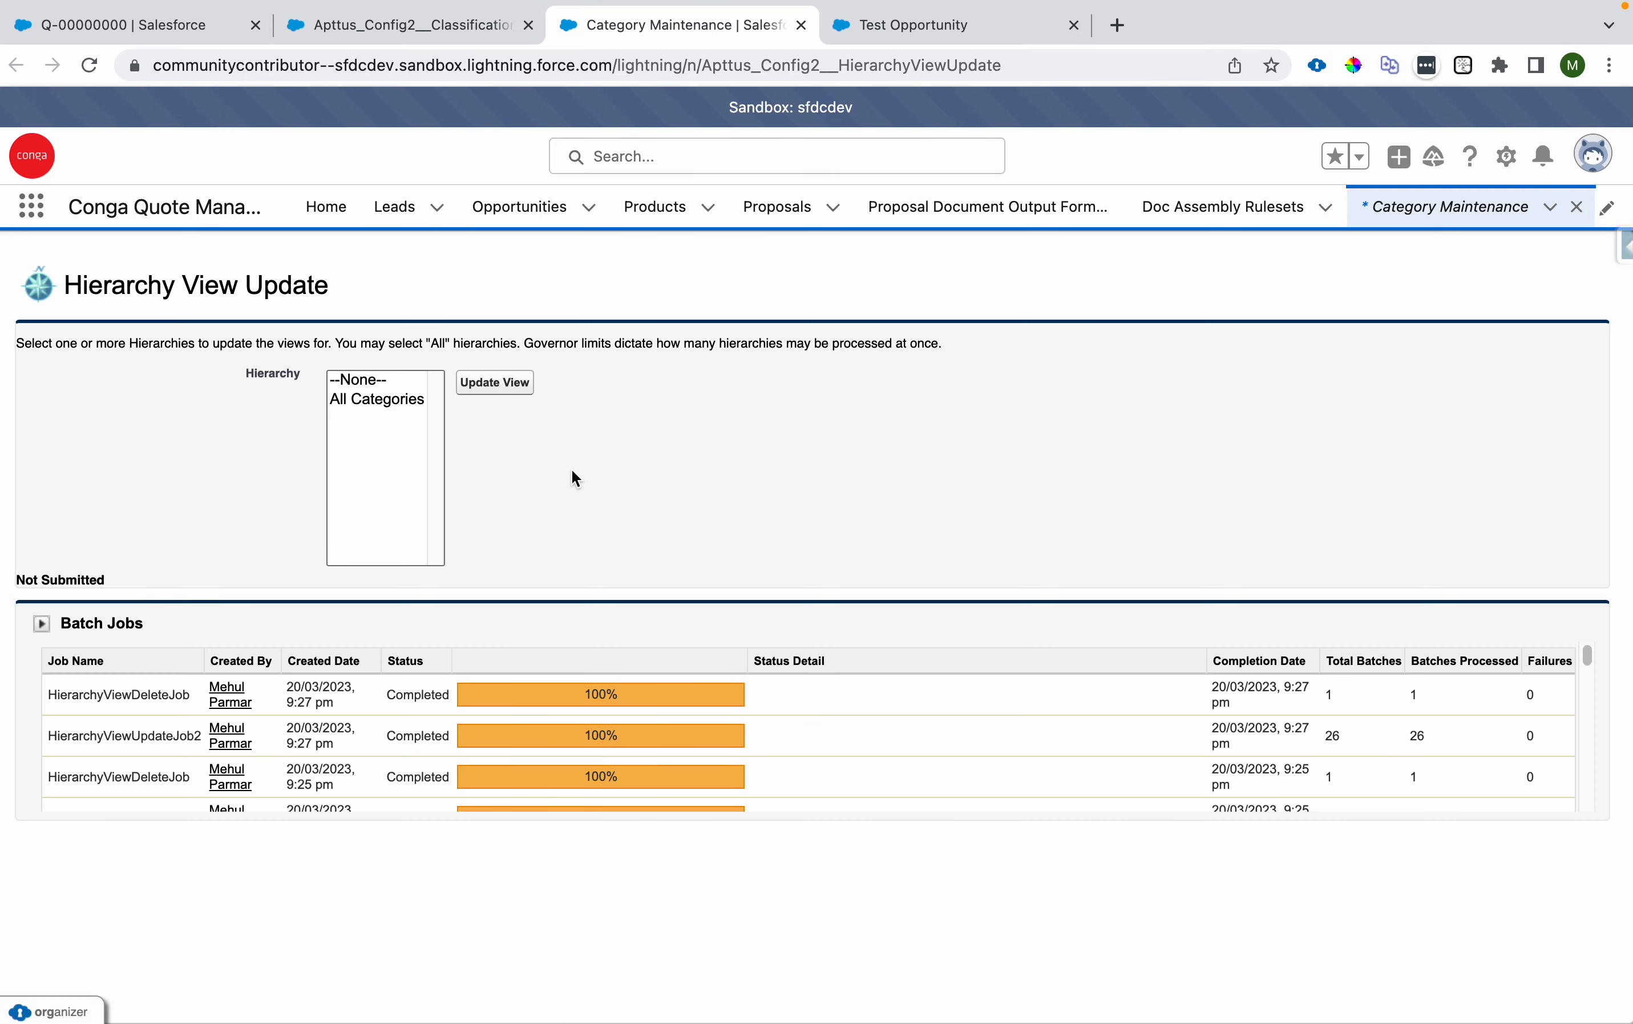
click(359, 400)
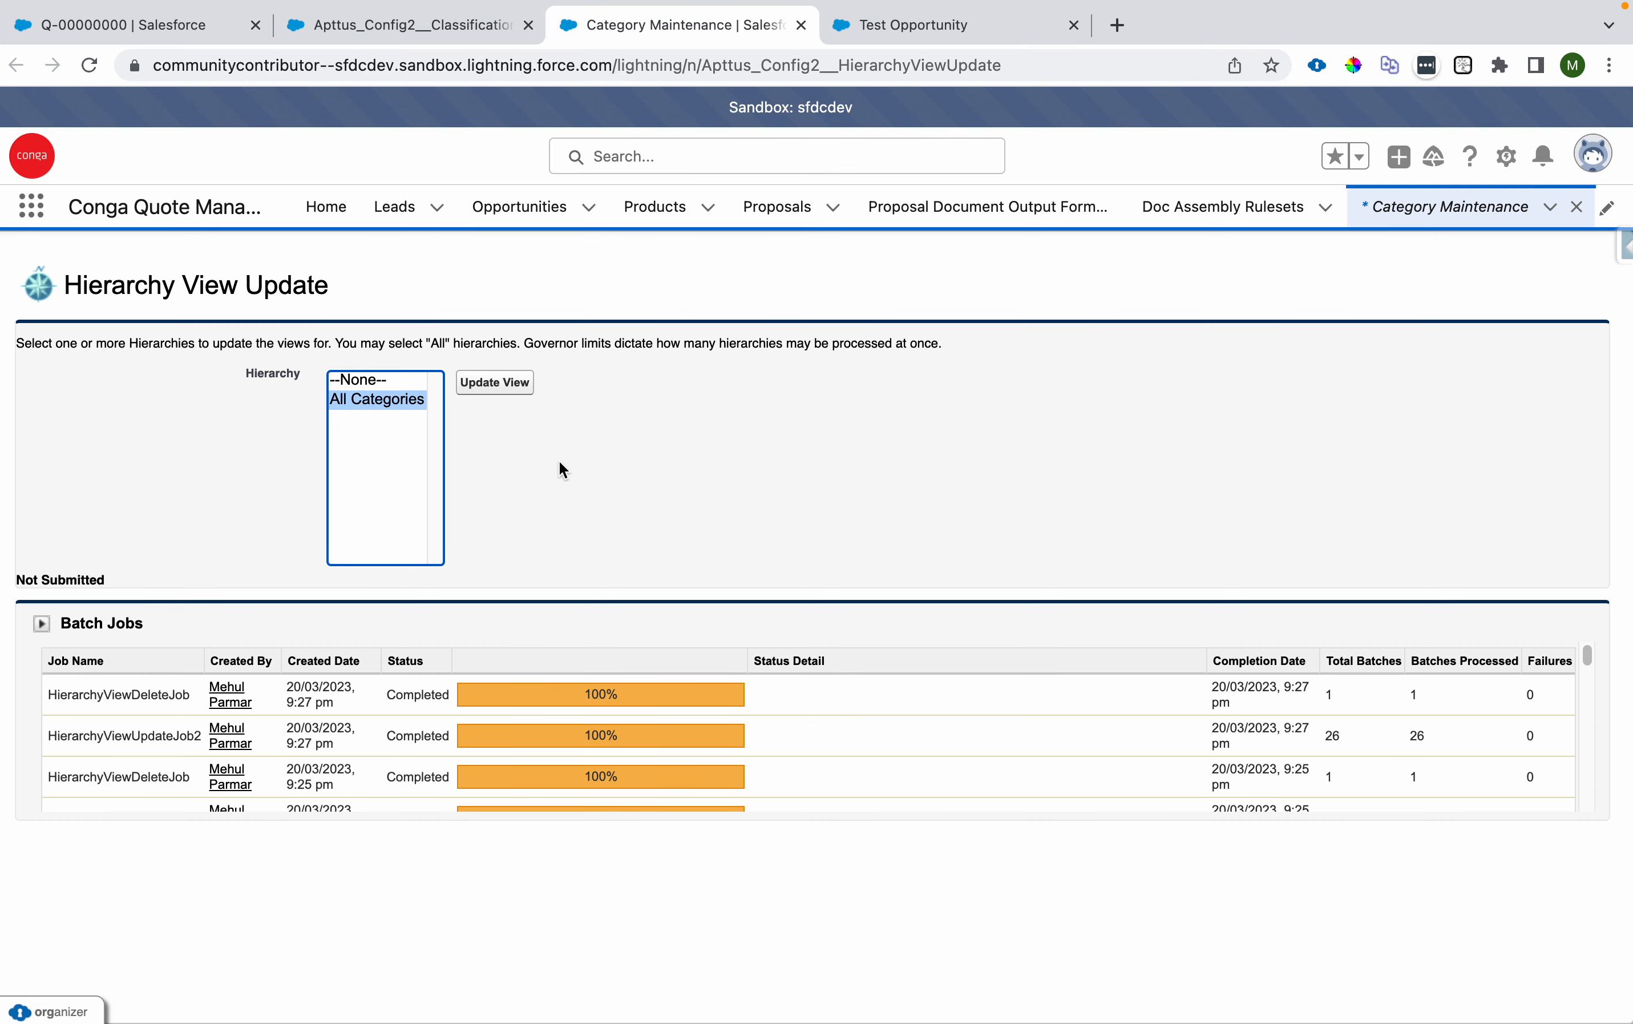
click(505, 393)
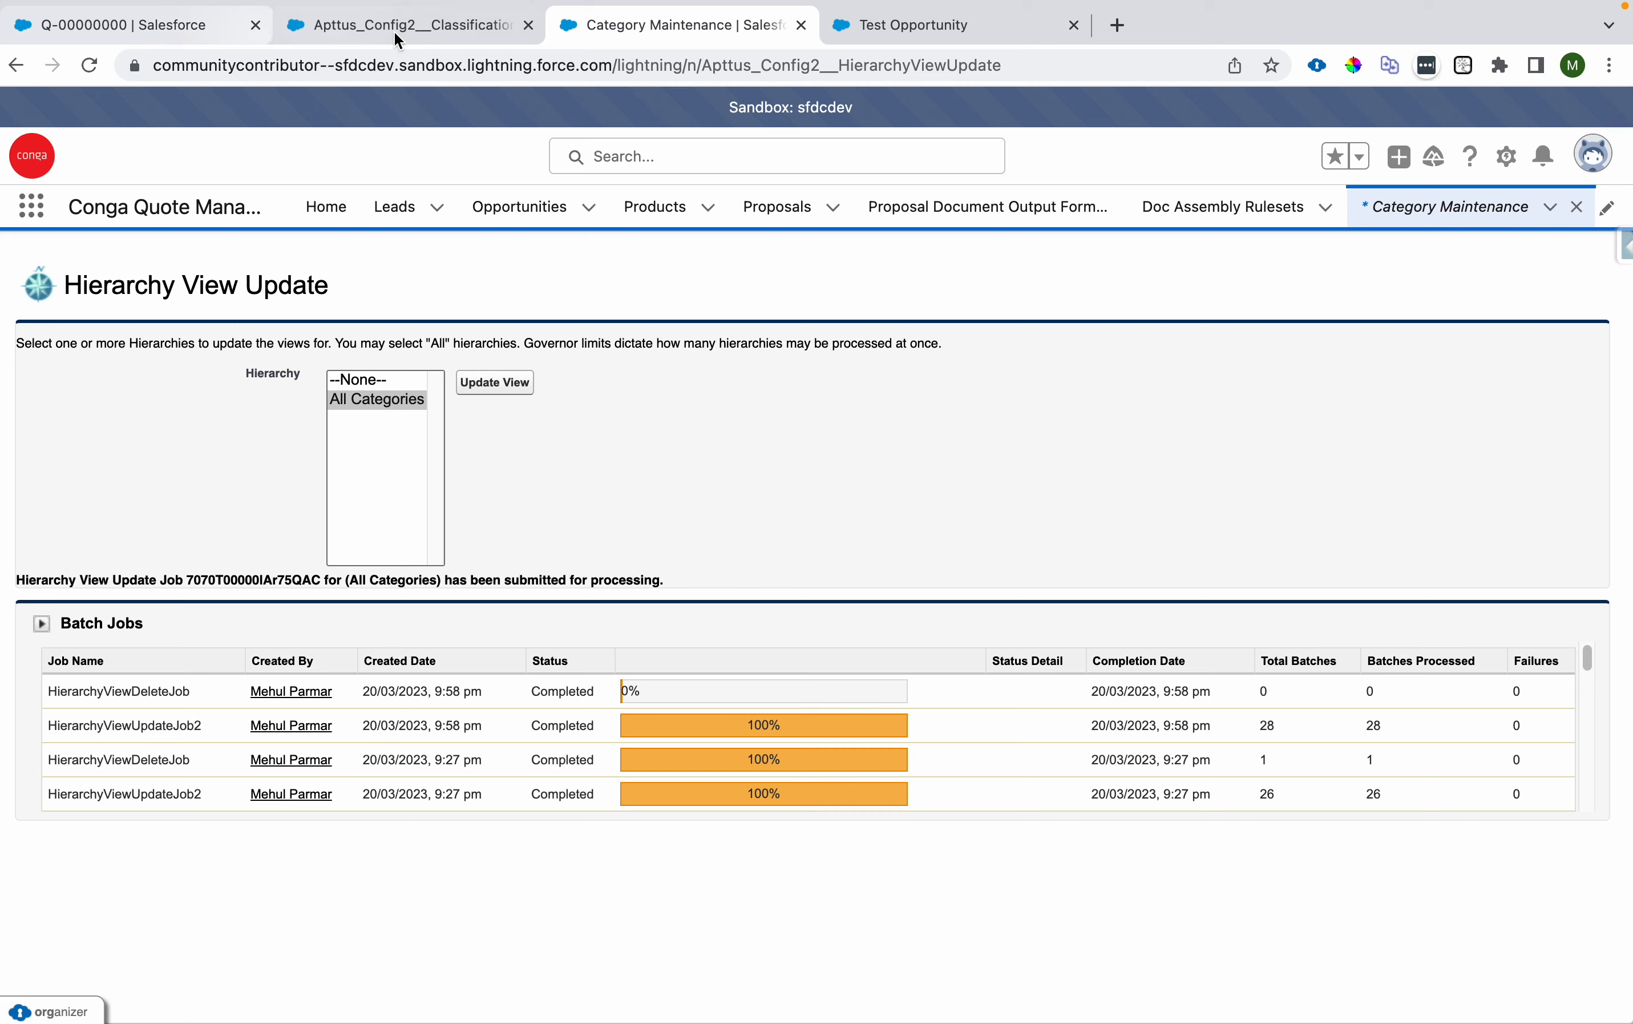
Step: Check the products listed under Mobiles, Computers, Cameras and All Categories in the Test Opportunity product catalog
click(920, 30)
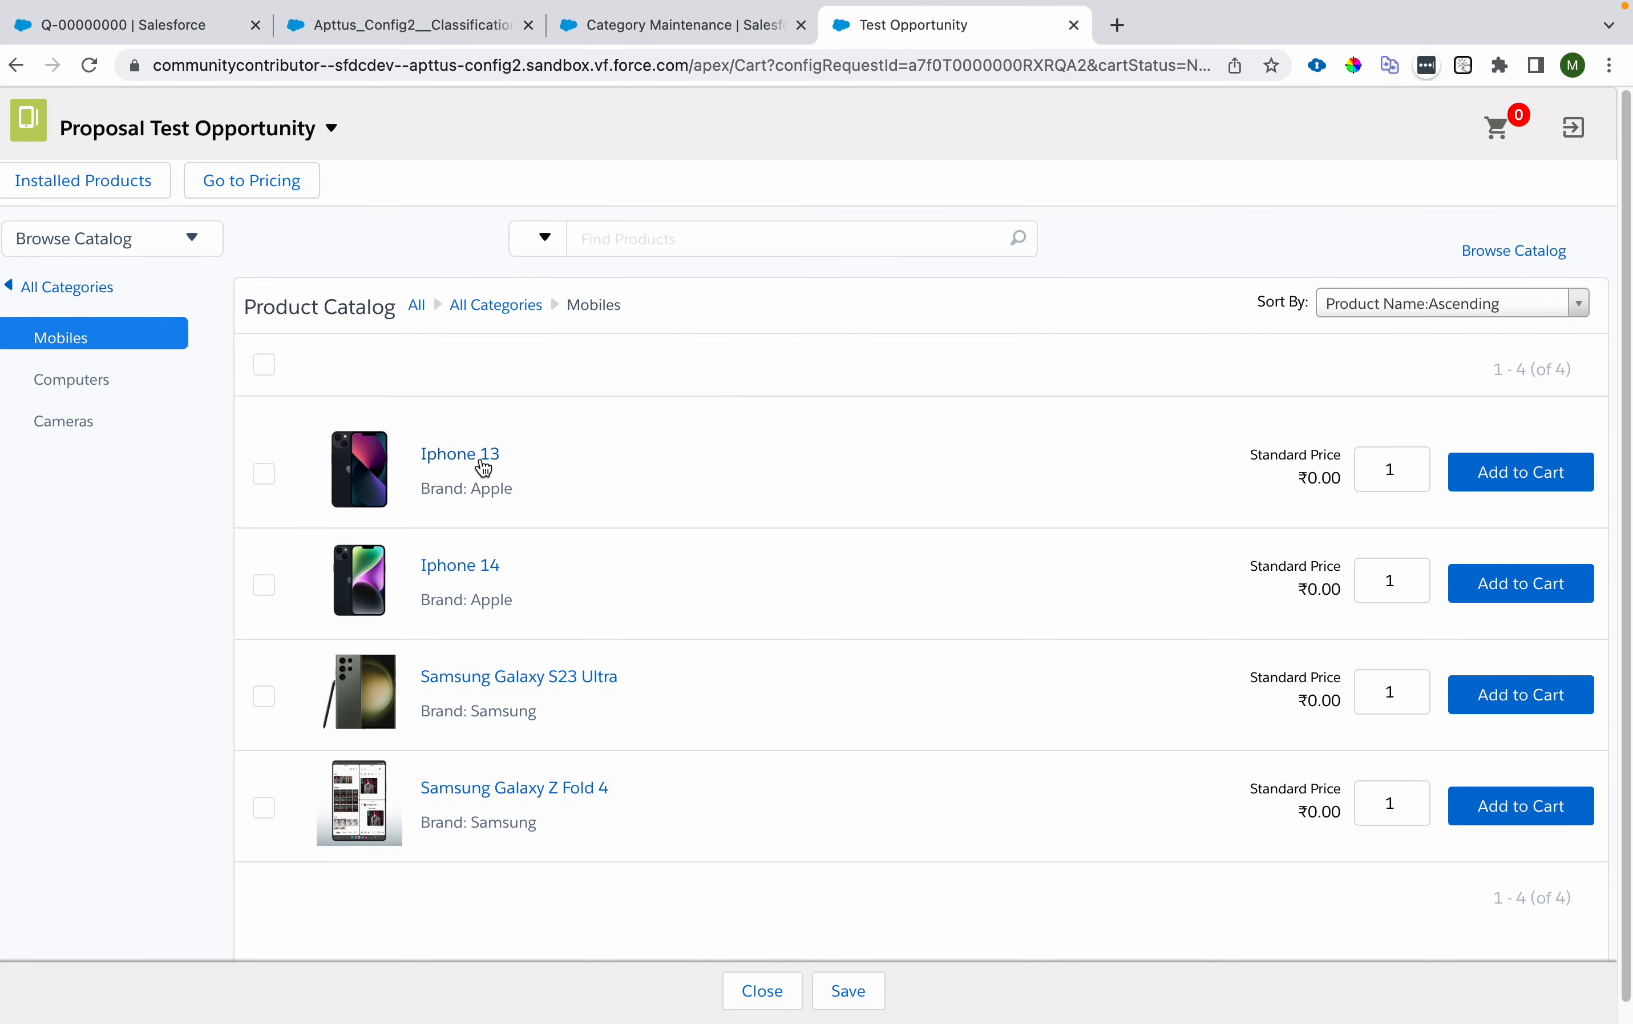
click(70, 381)
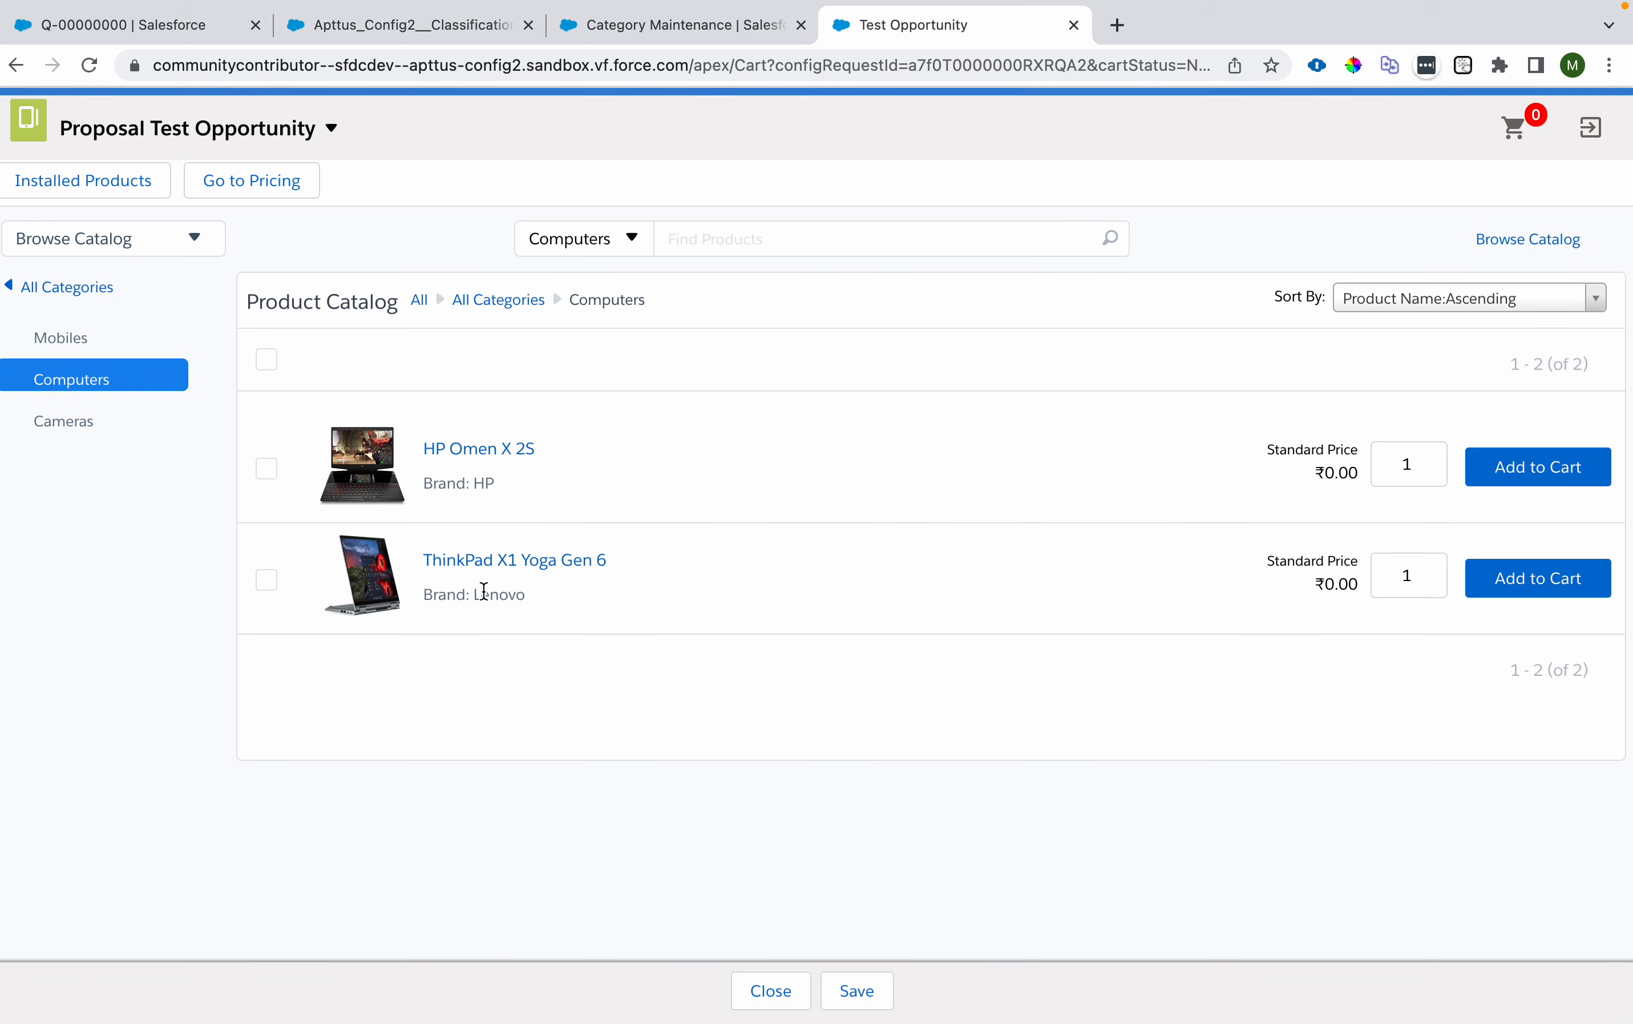
click(94, 425)
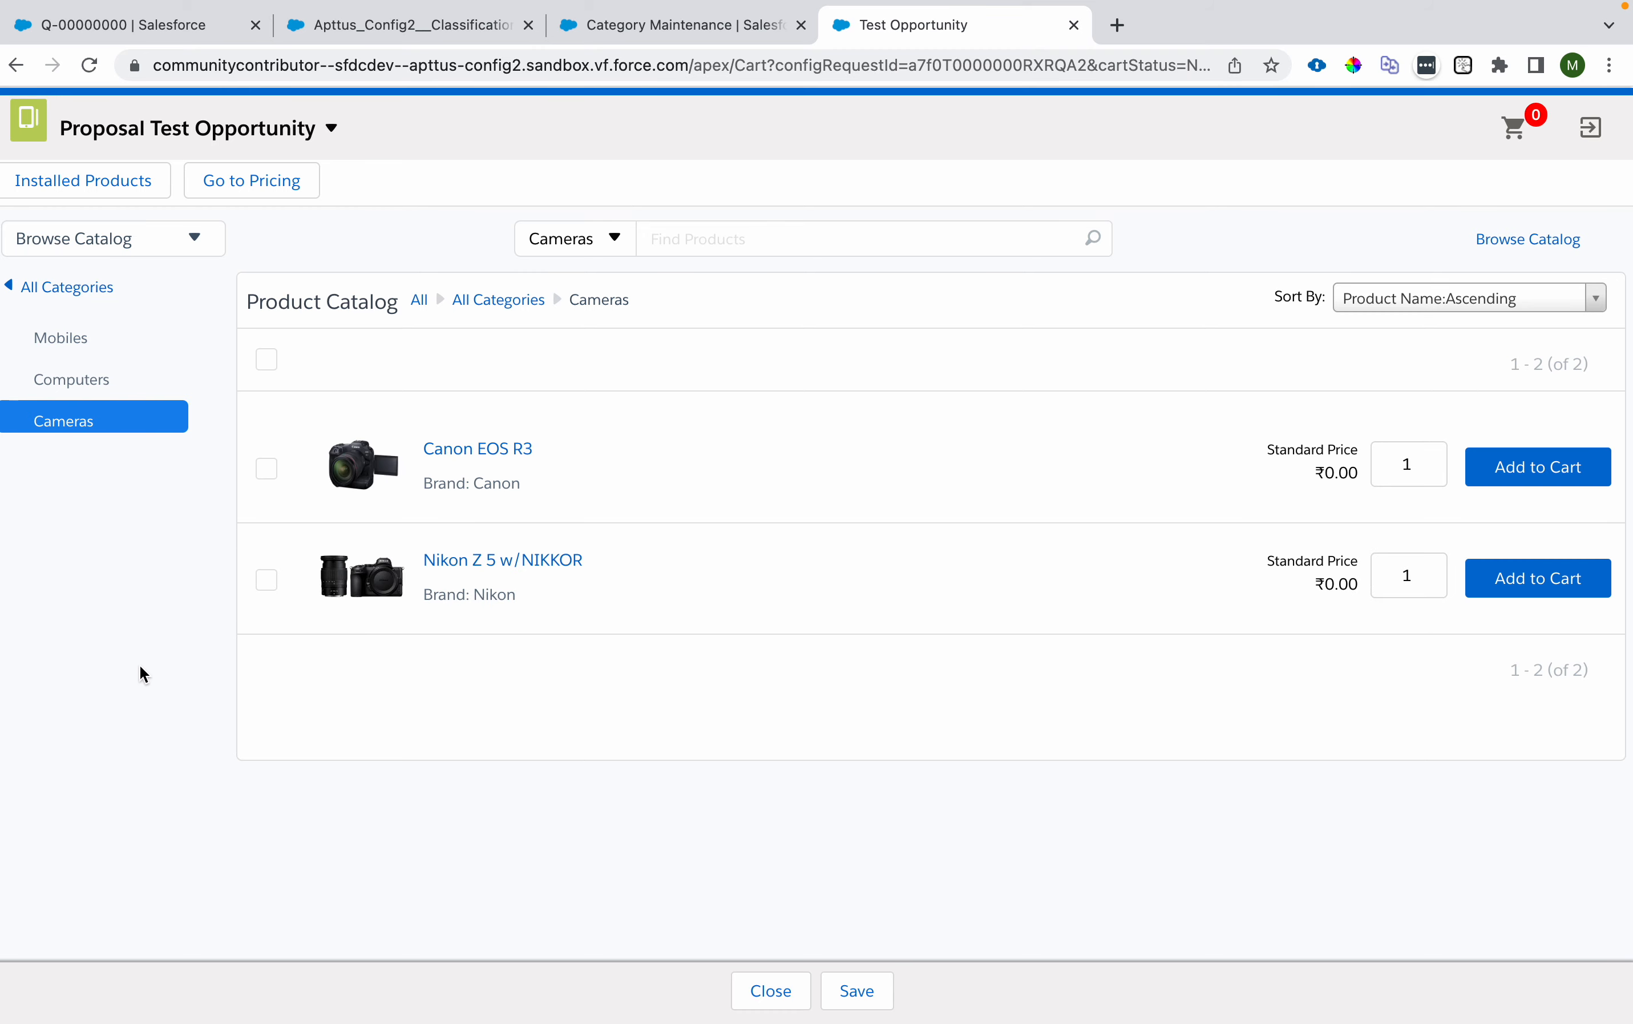
click(76, 290)
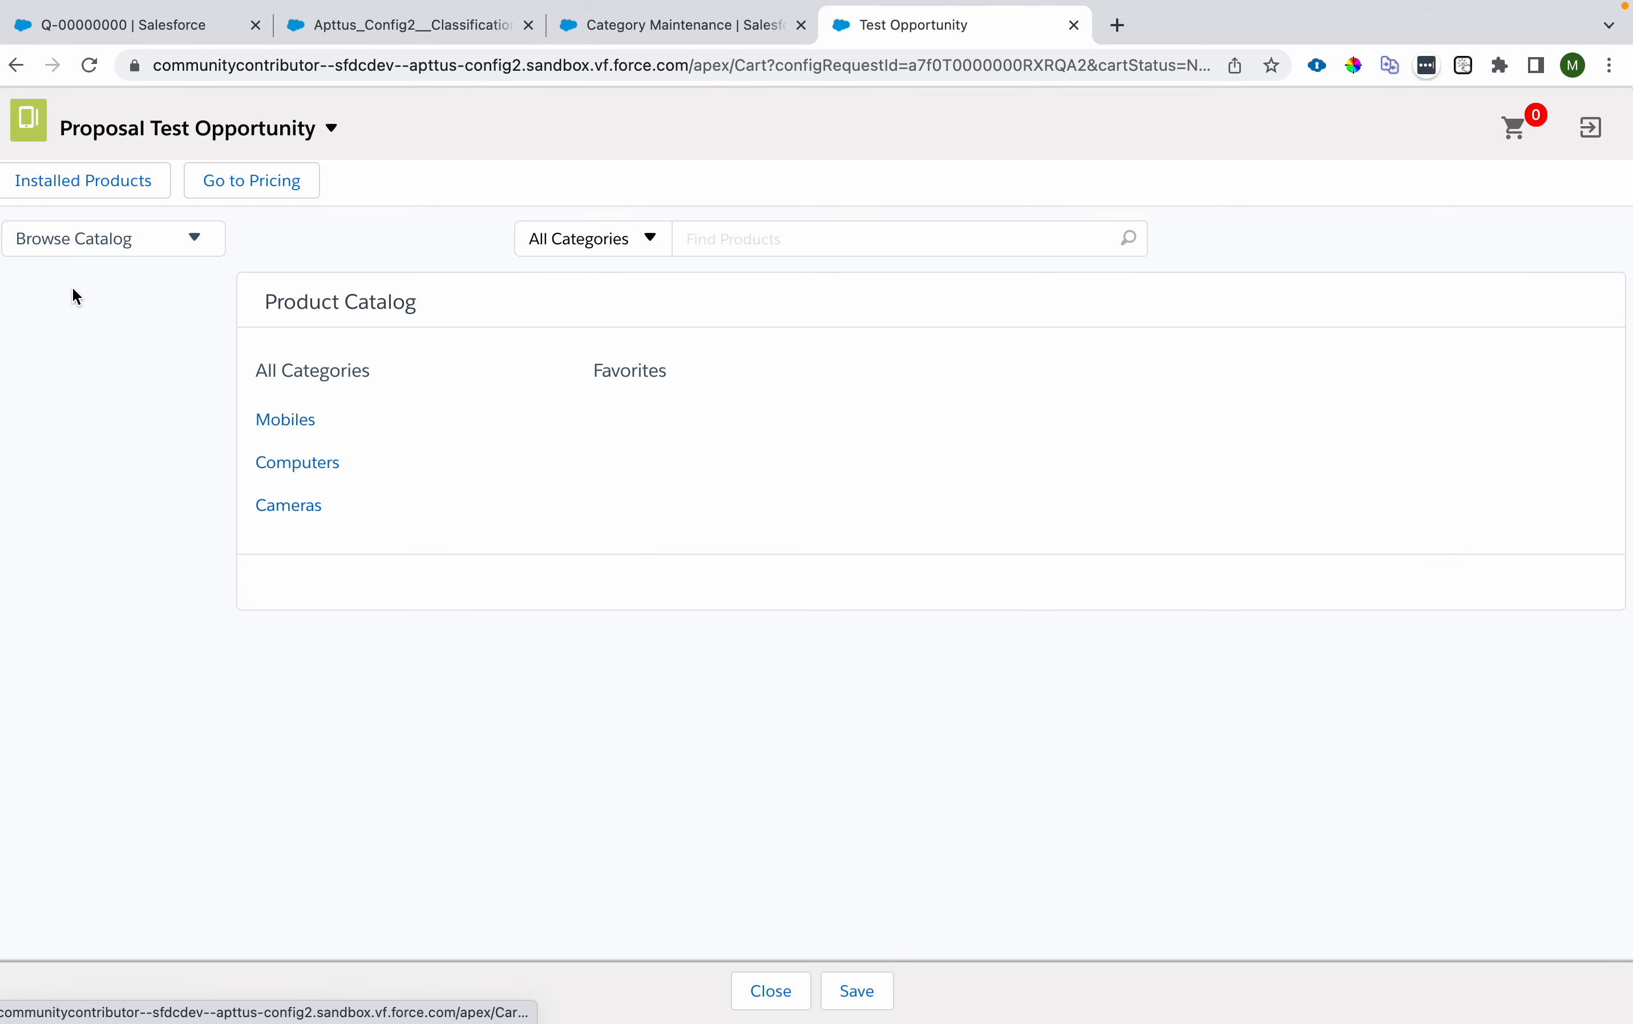
click(298, 371)
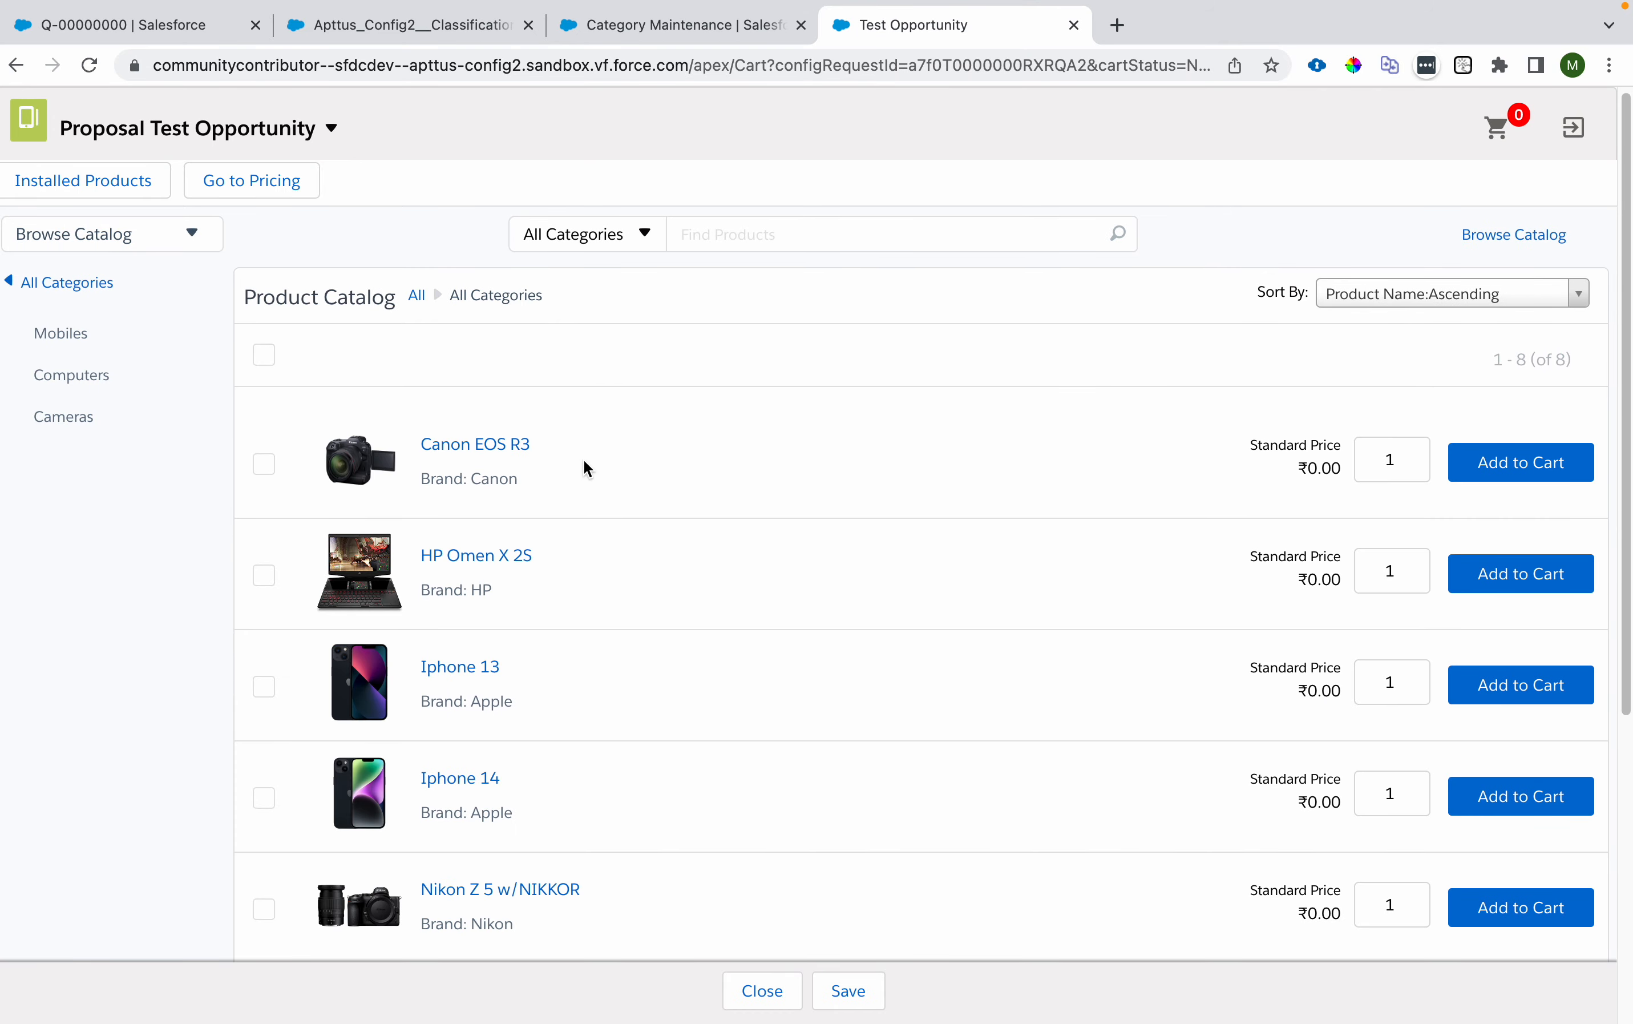
scroll(586, 461, down, 5)
scroll(587, 467, down, 4)
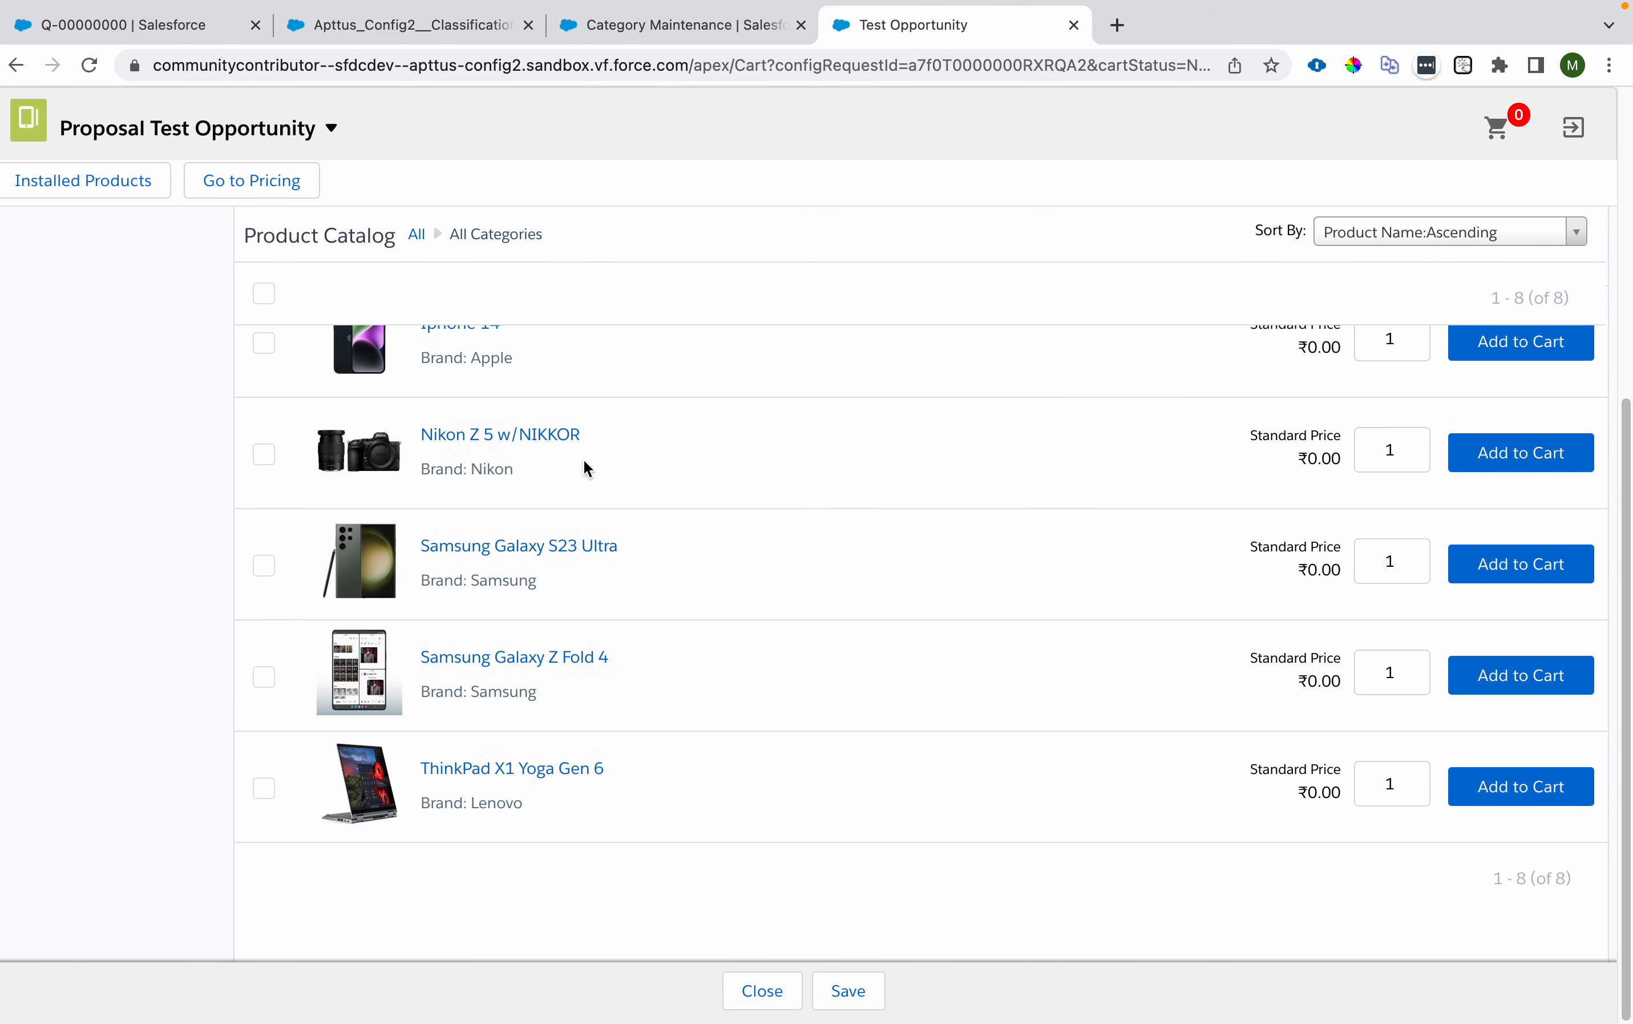
scroll(588, 467, up, 10)
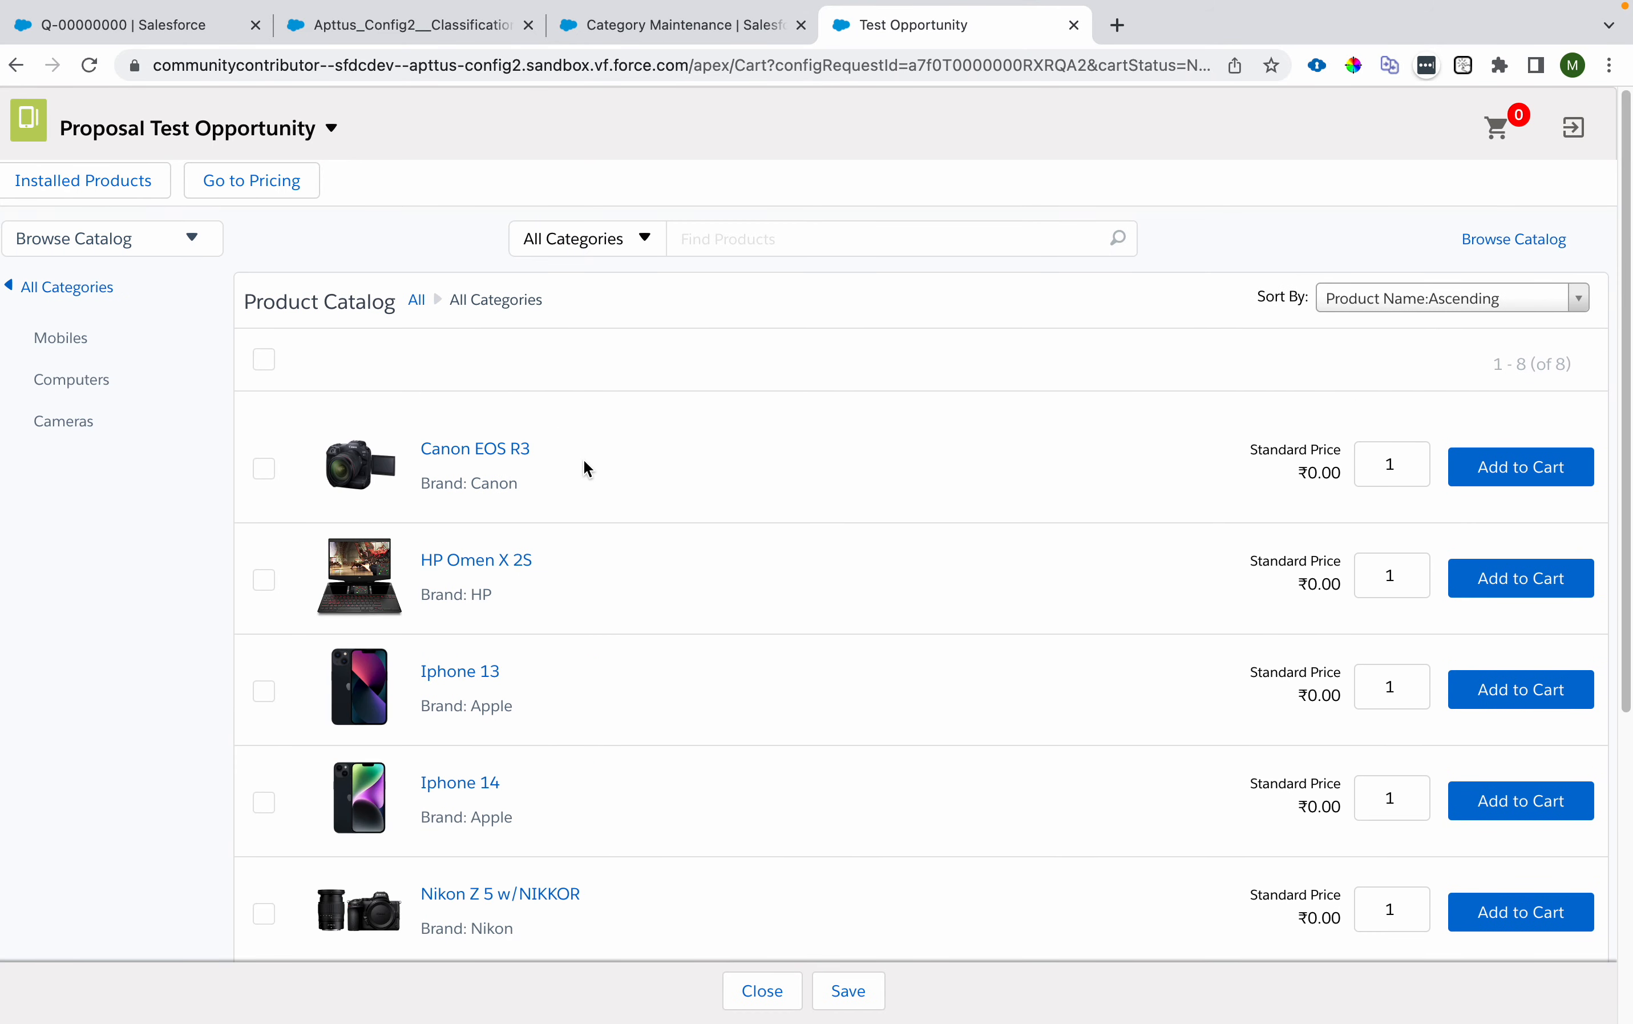
Step: Search All Products in the catalog for "Iphone" and filter the results by All Categories
click(647, 240)
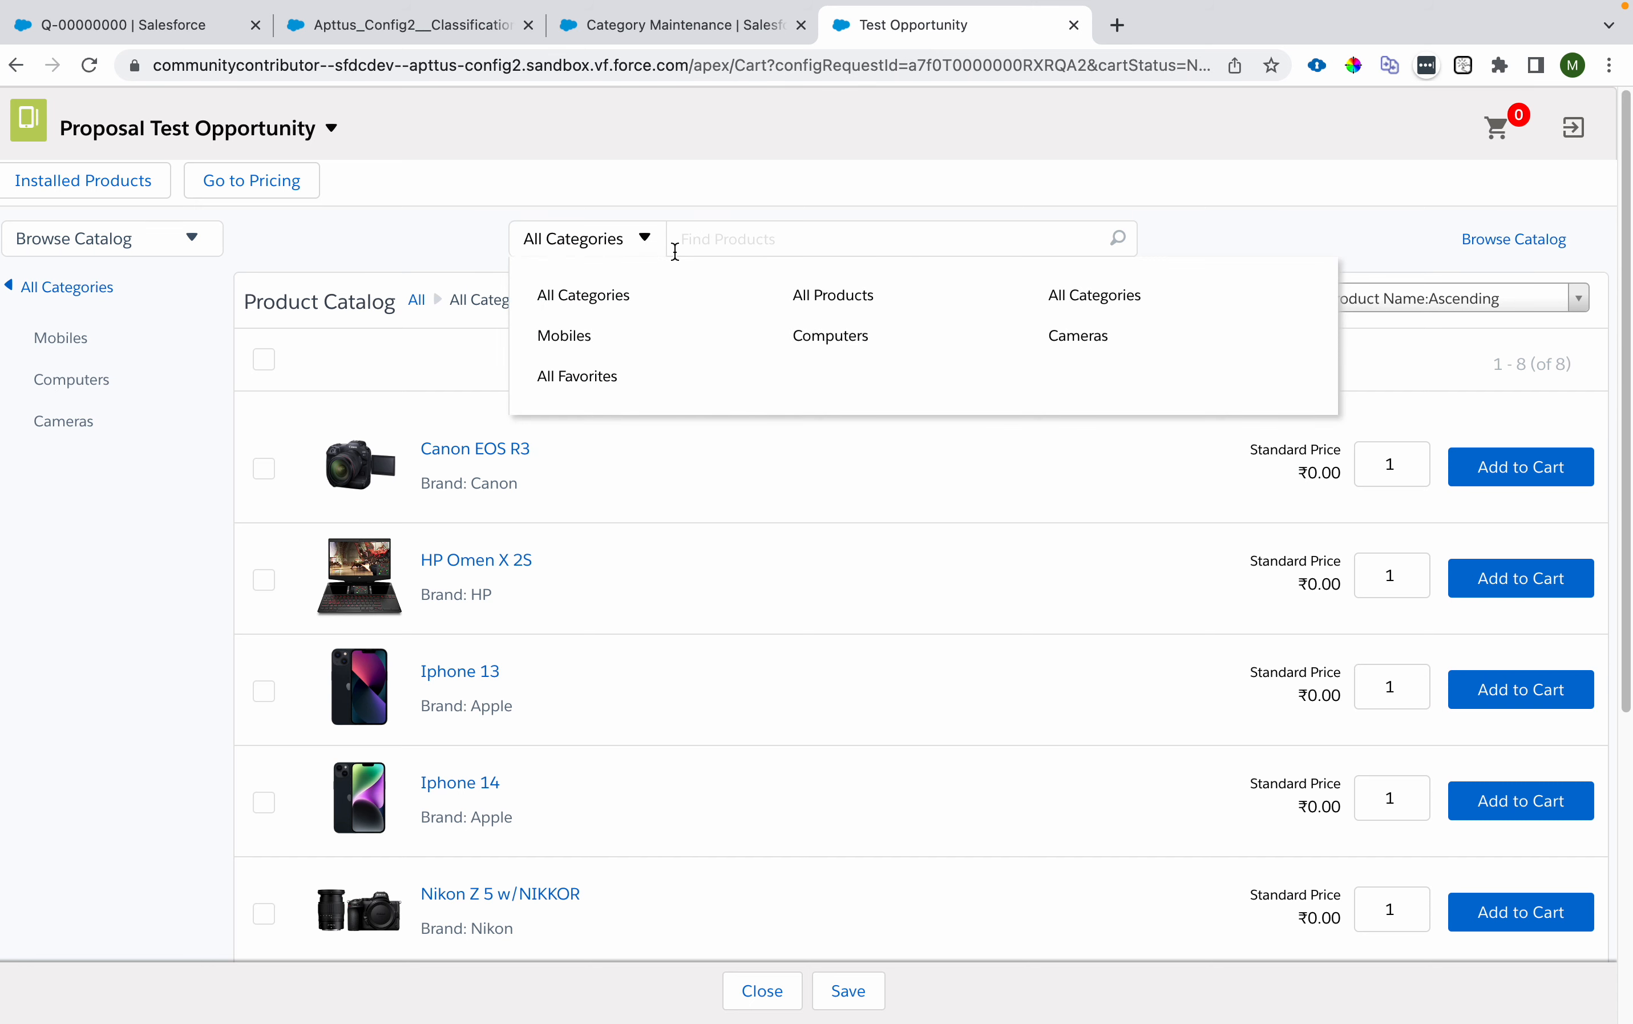
click(823, 296)
text(Iphone)
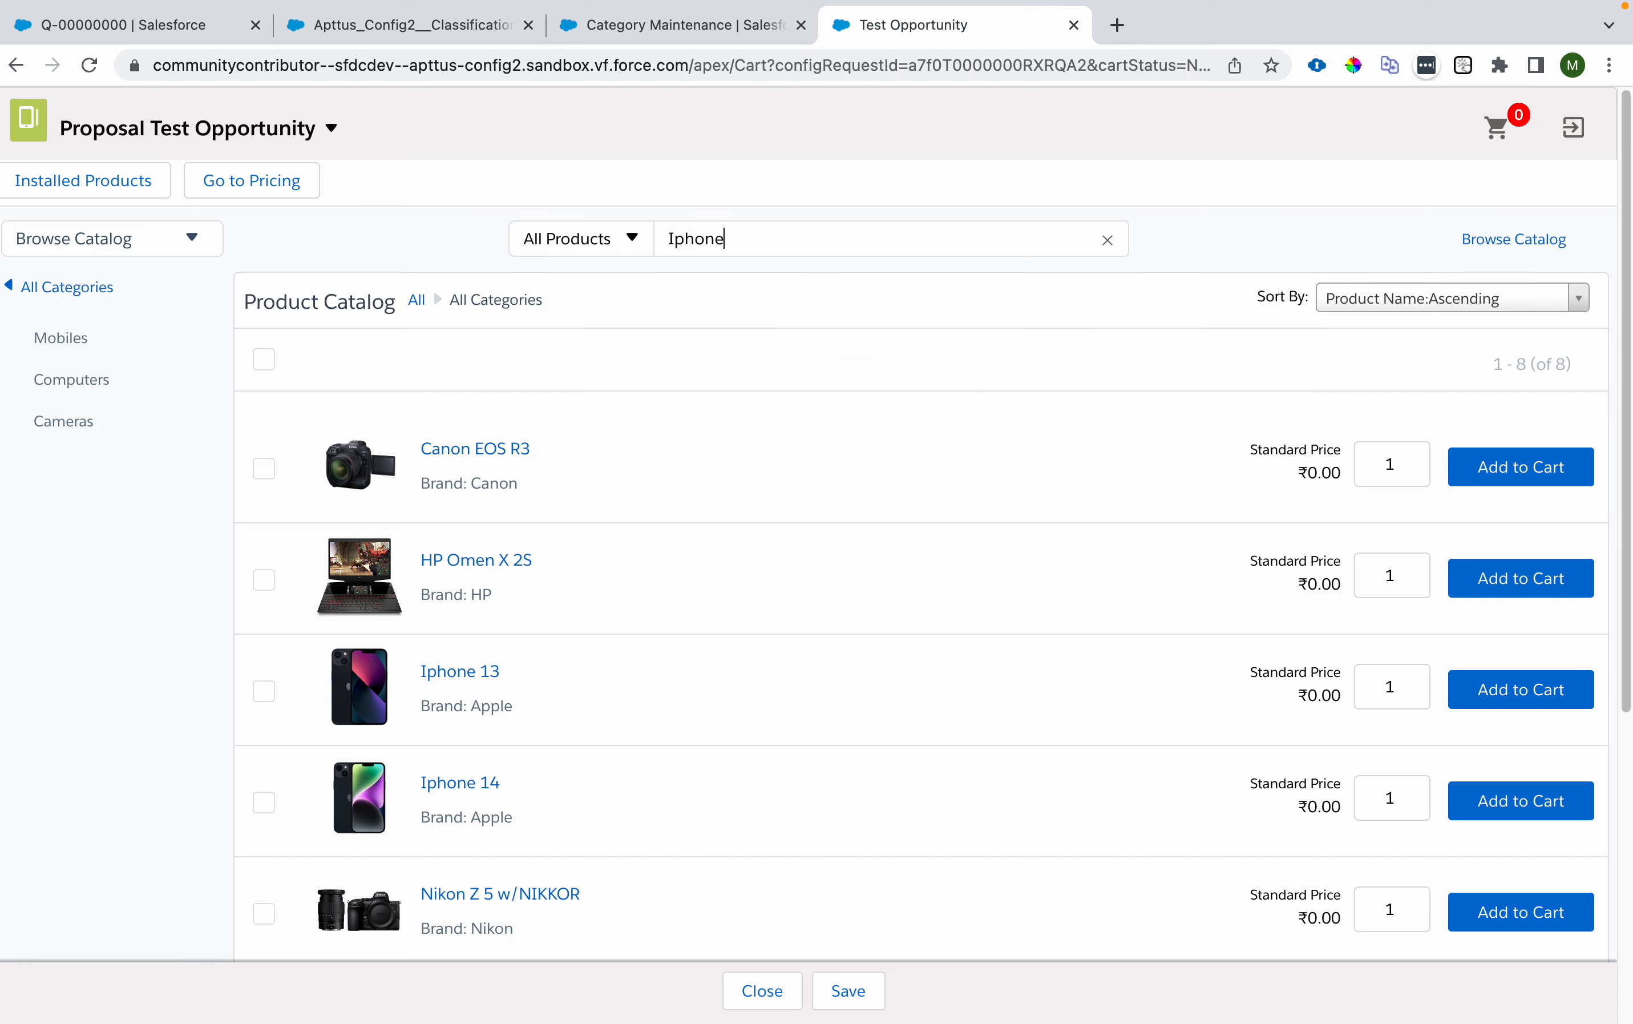
key(Return)
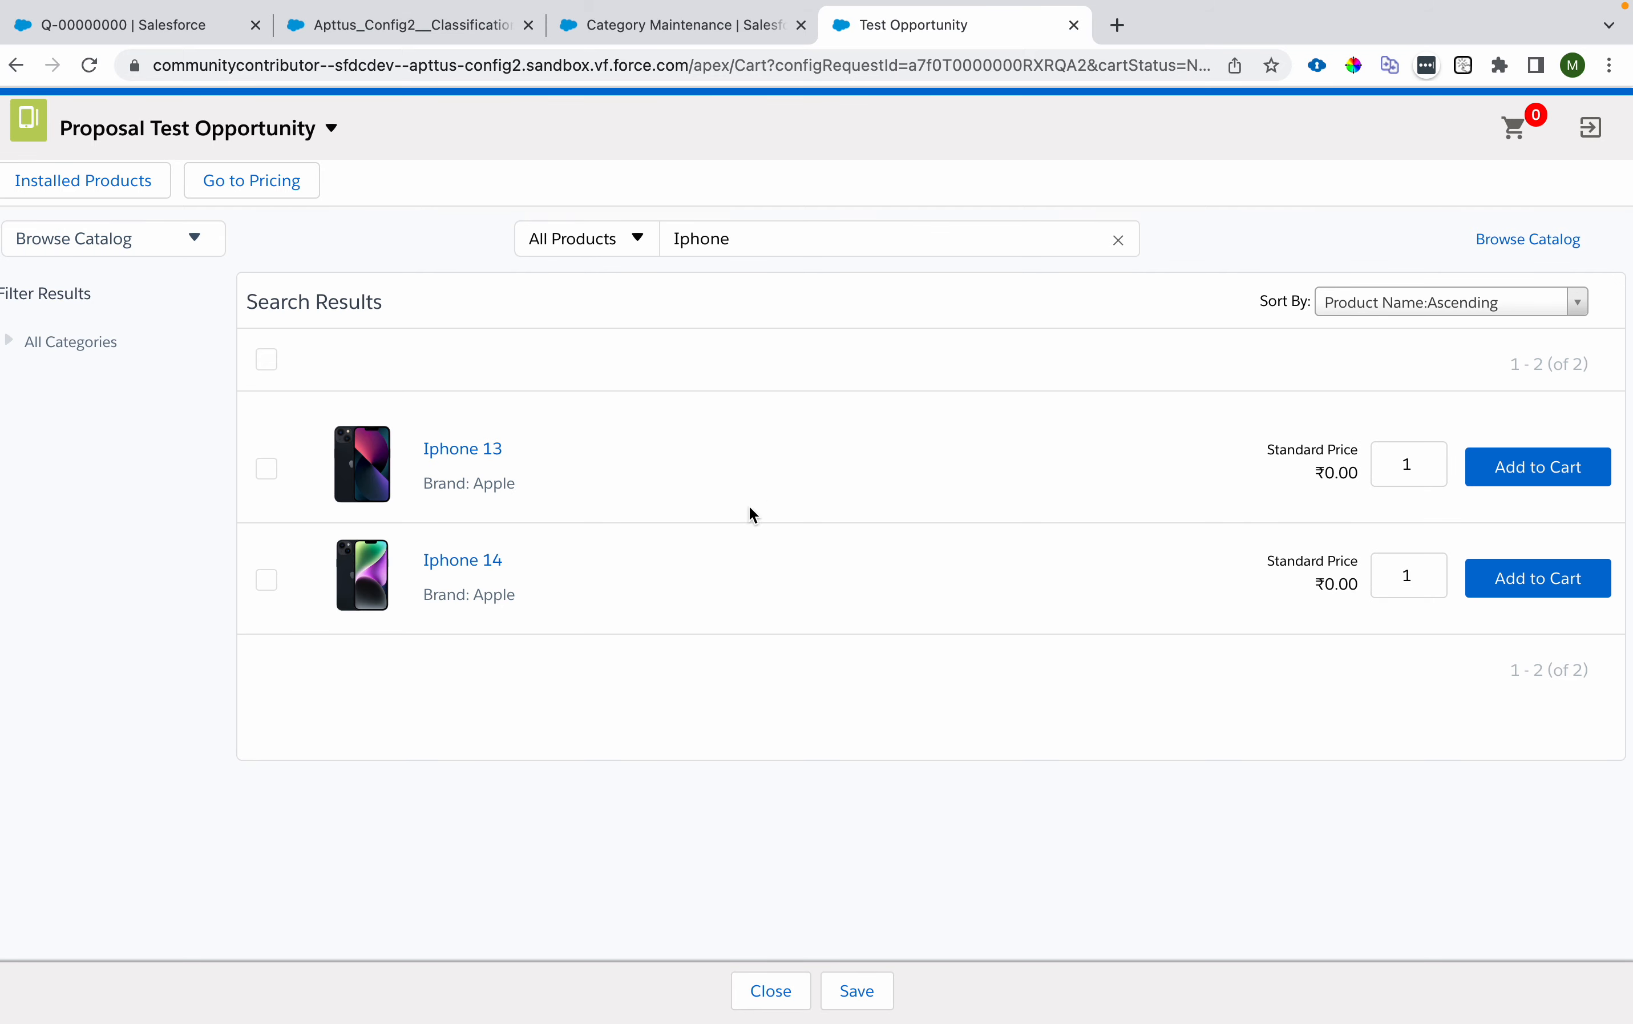
click(41, 344)
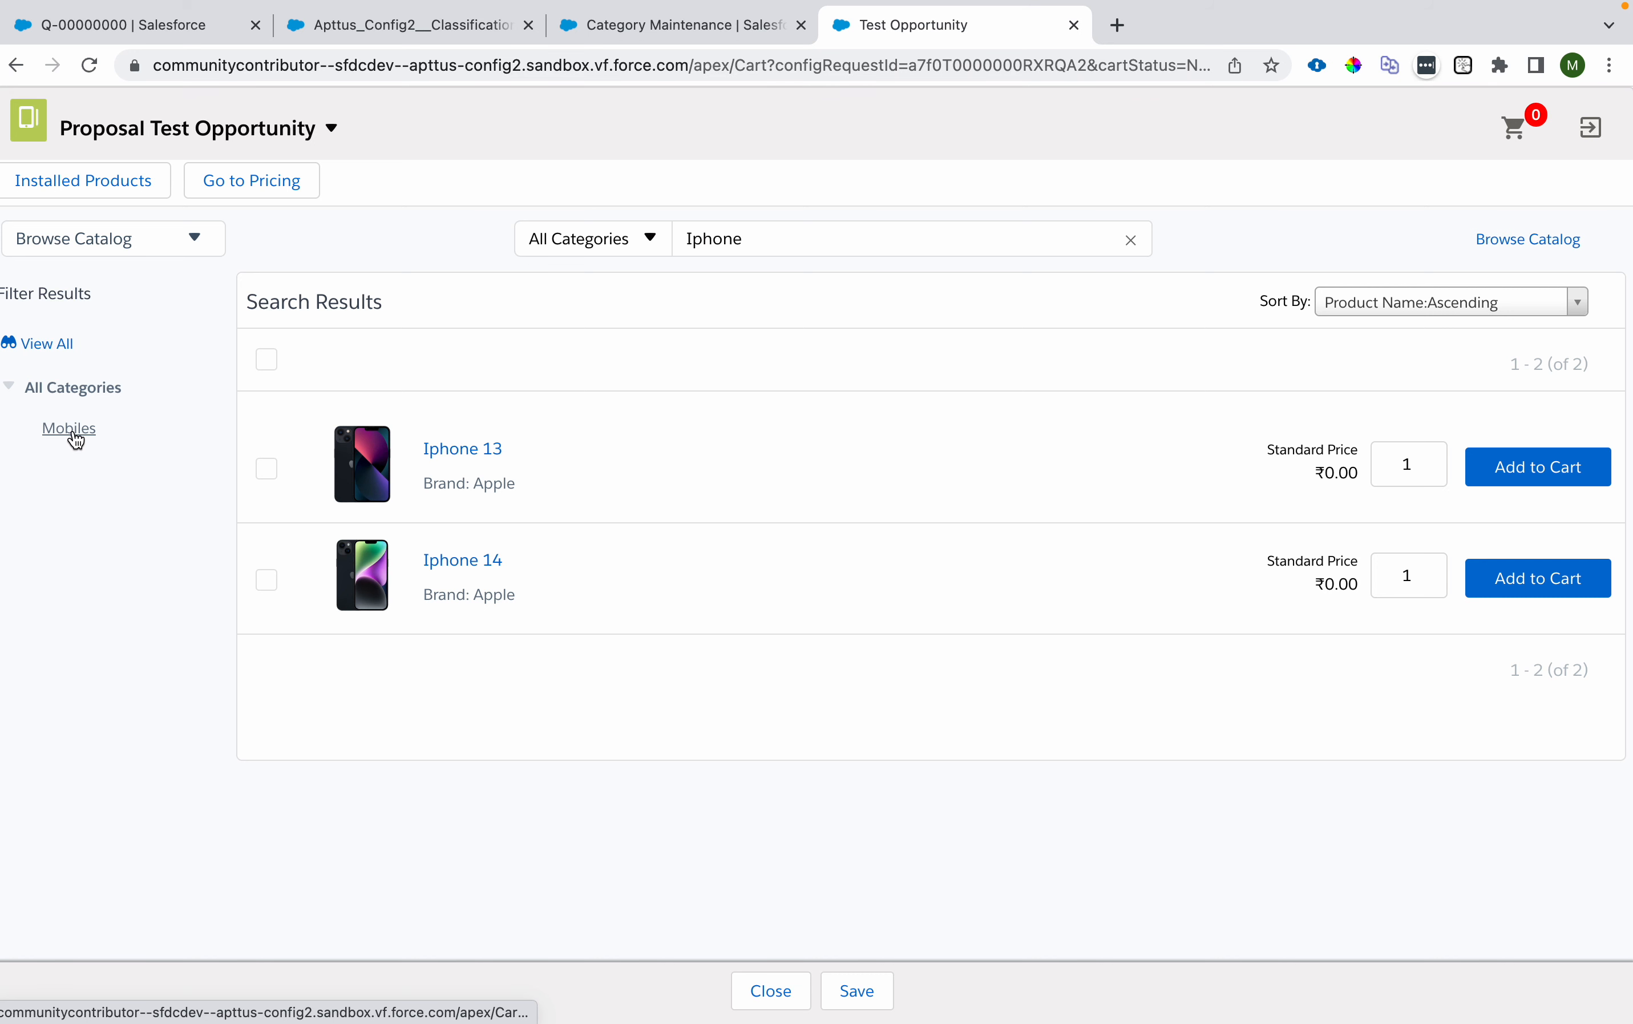
Step: Remove the category filter from the Iphone search results and browse the full All Categories product list
click(650, 239)
click(654, 291)
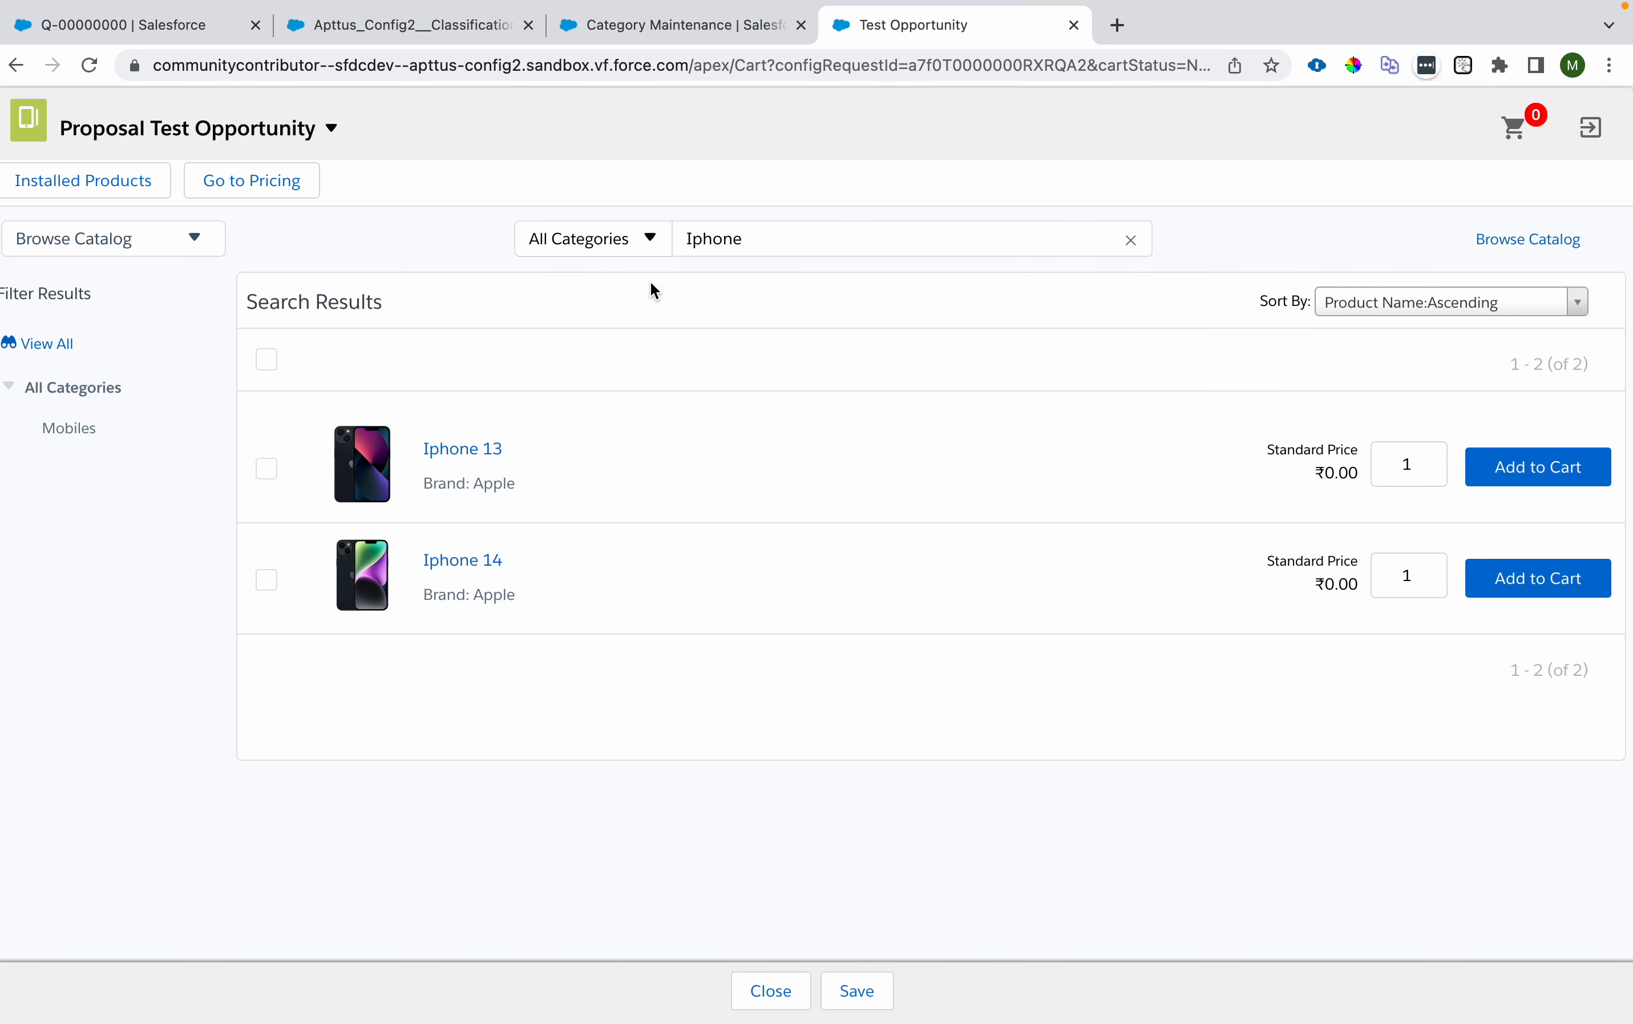
double_click(689, 234)
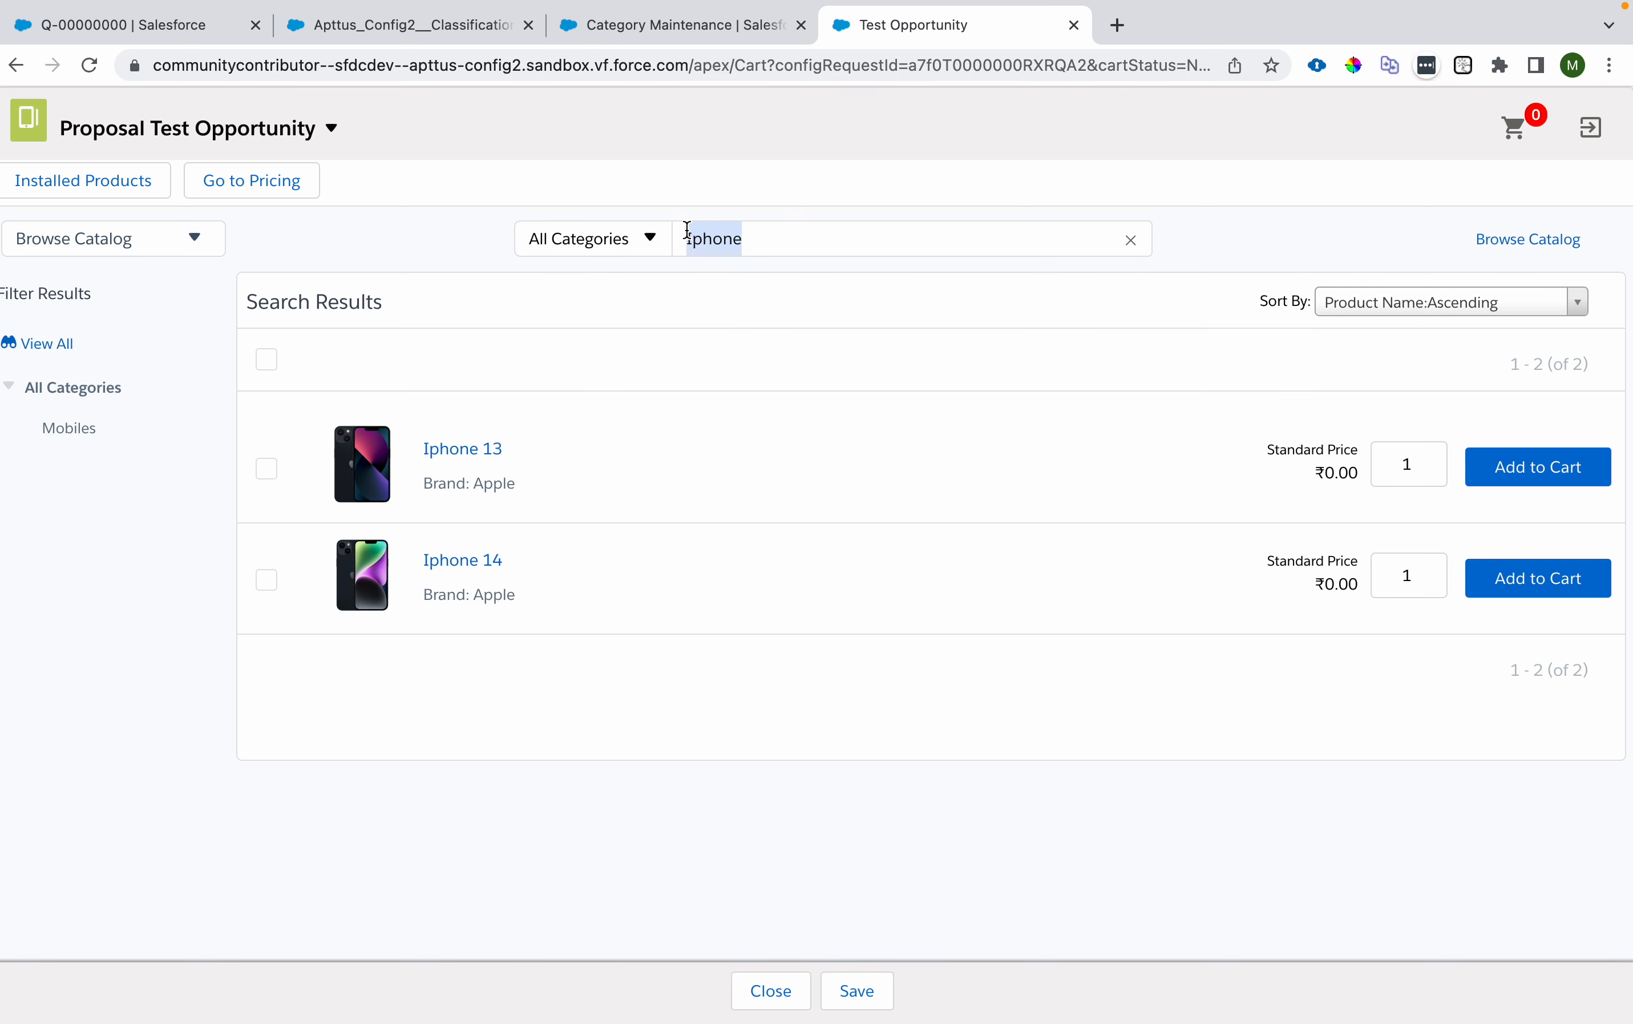
key(BackSpace)
click(59, 343)
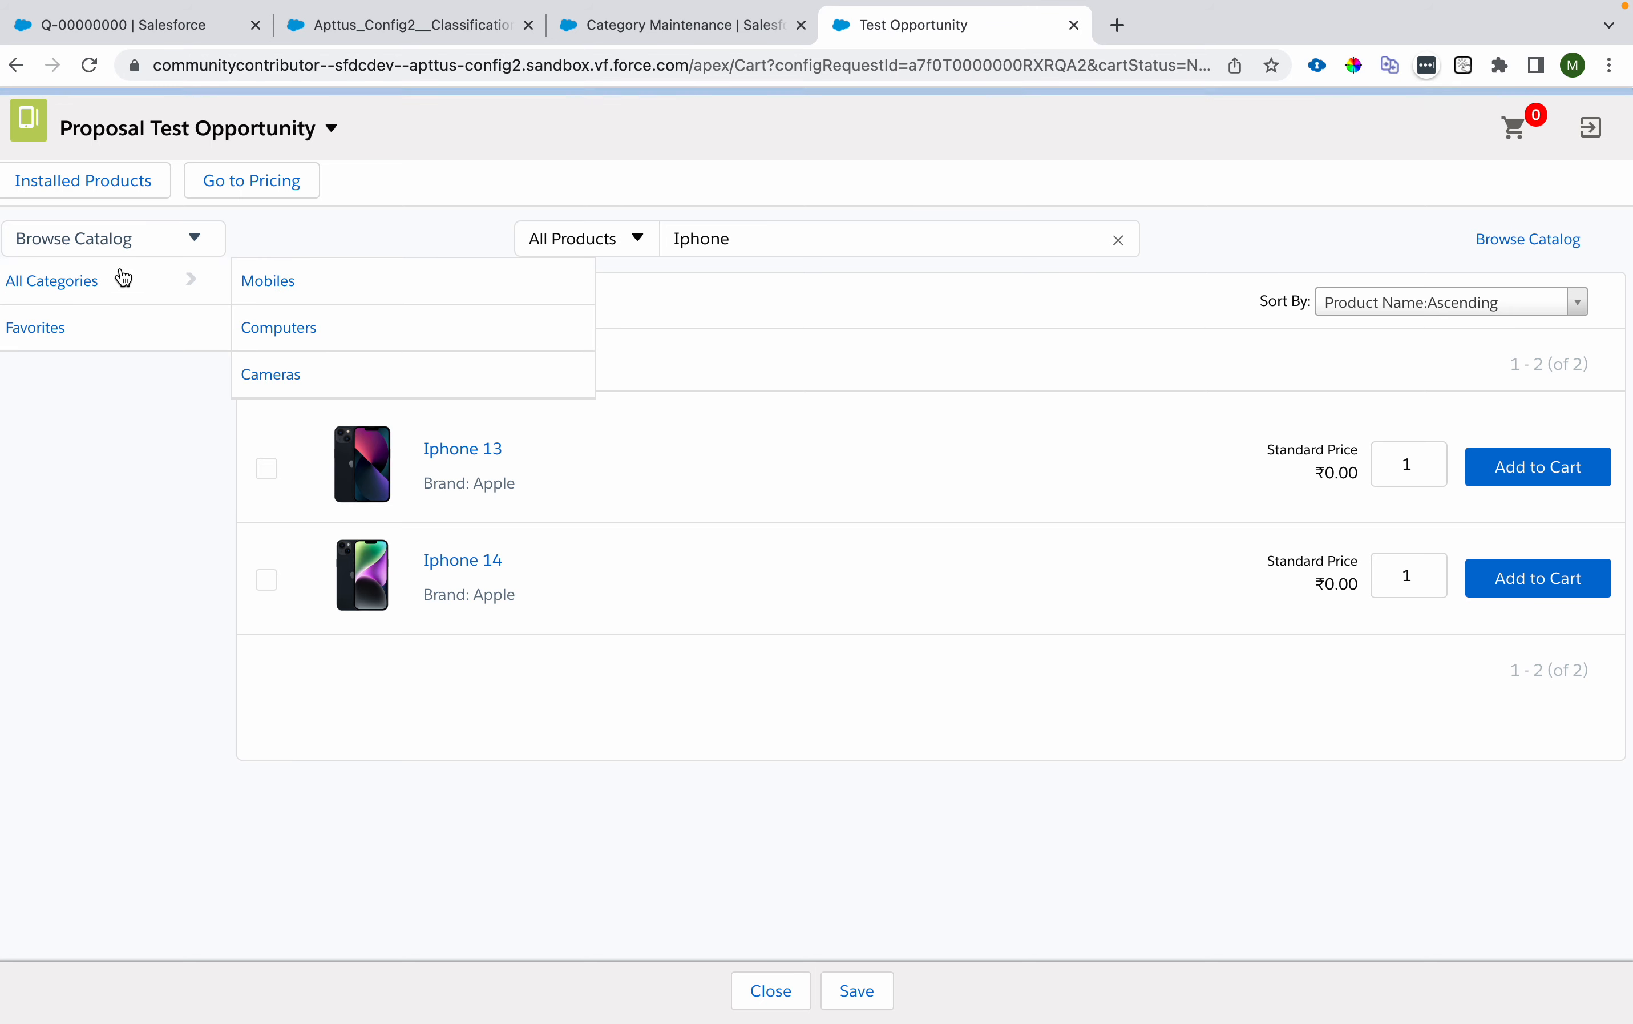
click(113, 287)
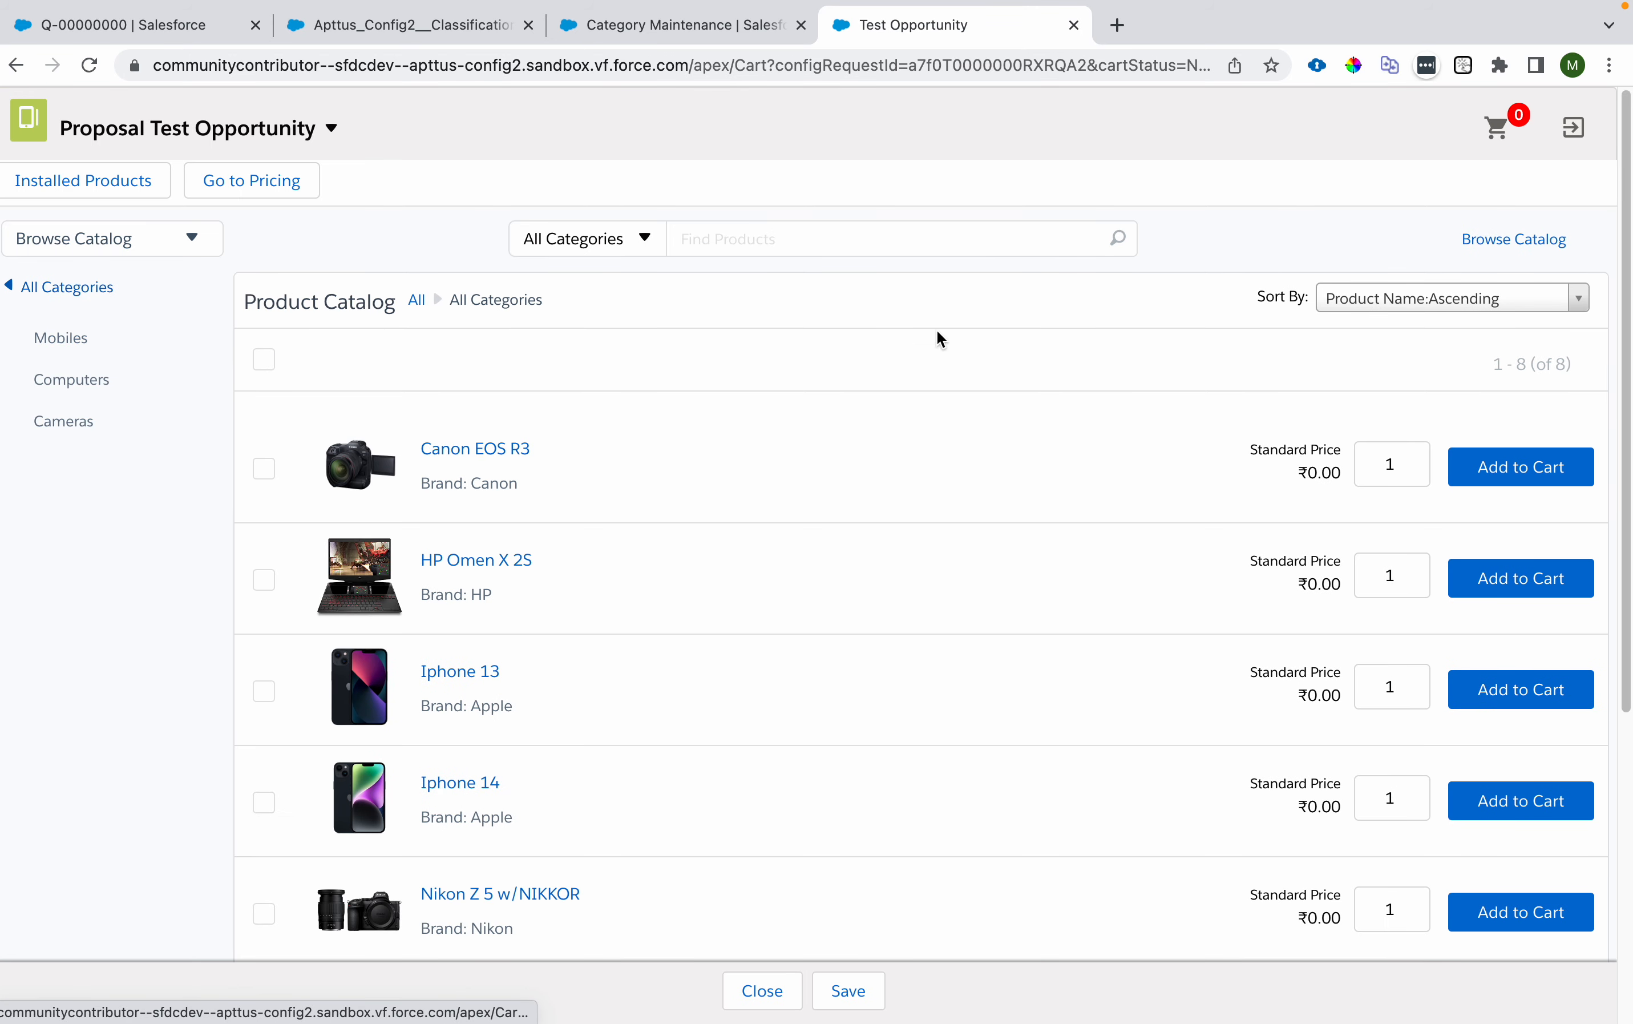
Step: Sort the All Categories products by Product Name:Descending and back to Product Name:Ascending, and show the Mobiles products
click(1374, 302)
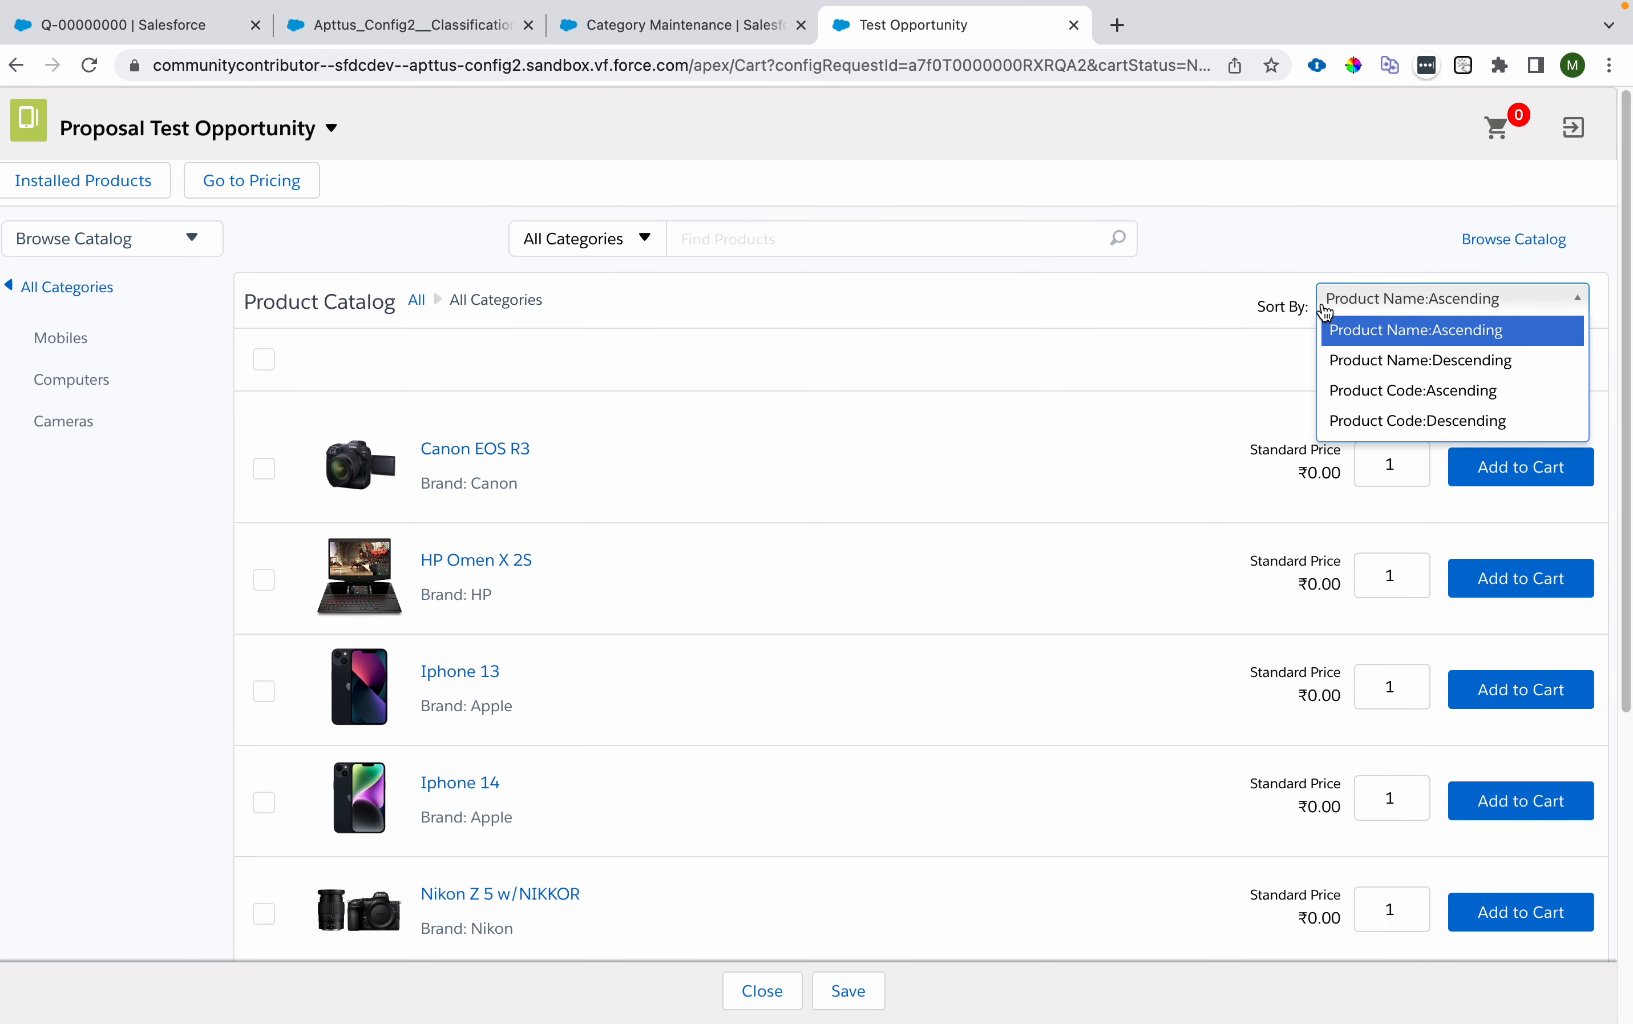
click(1465, 366)
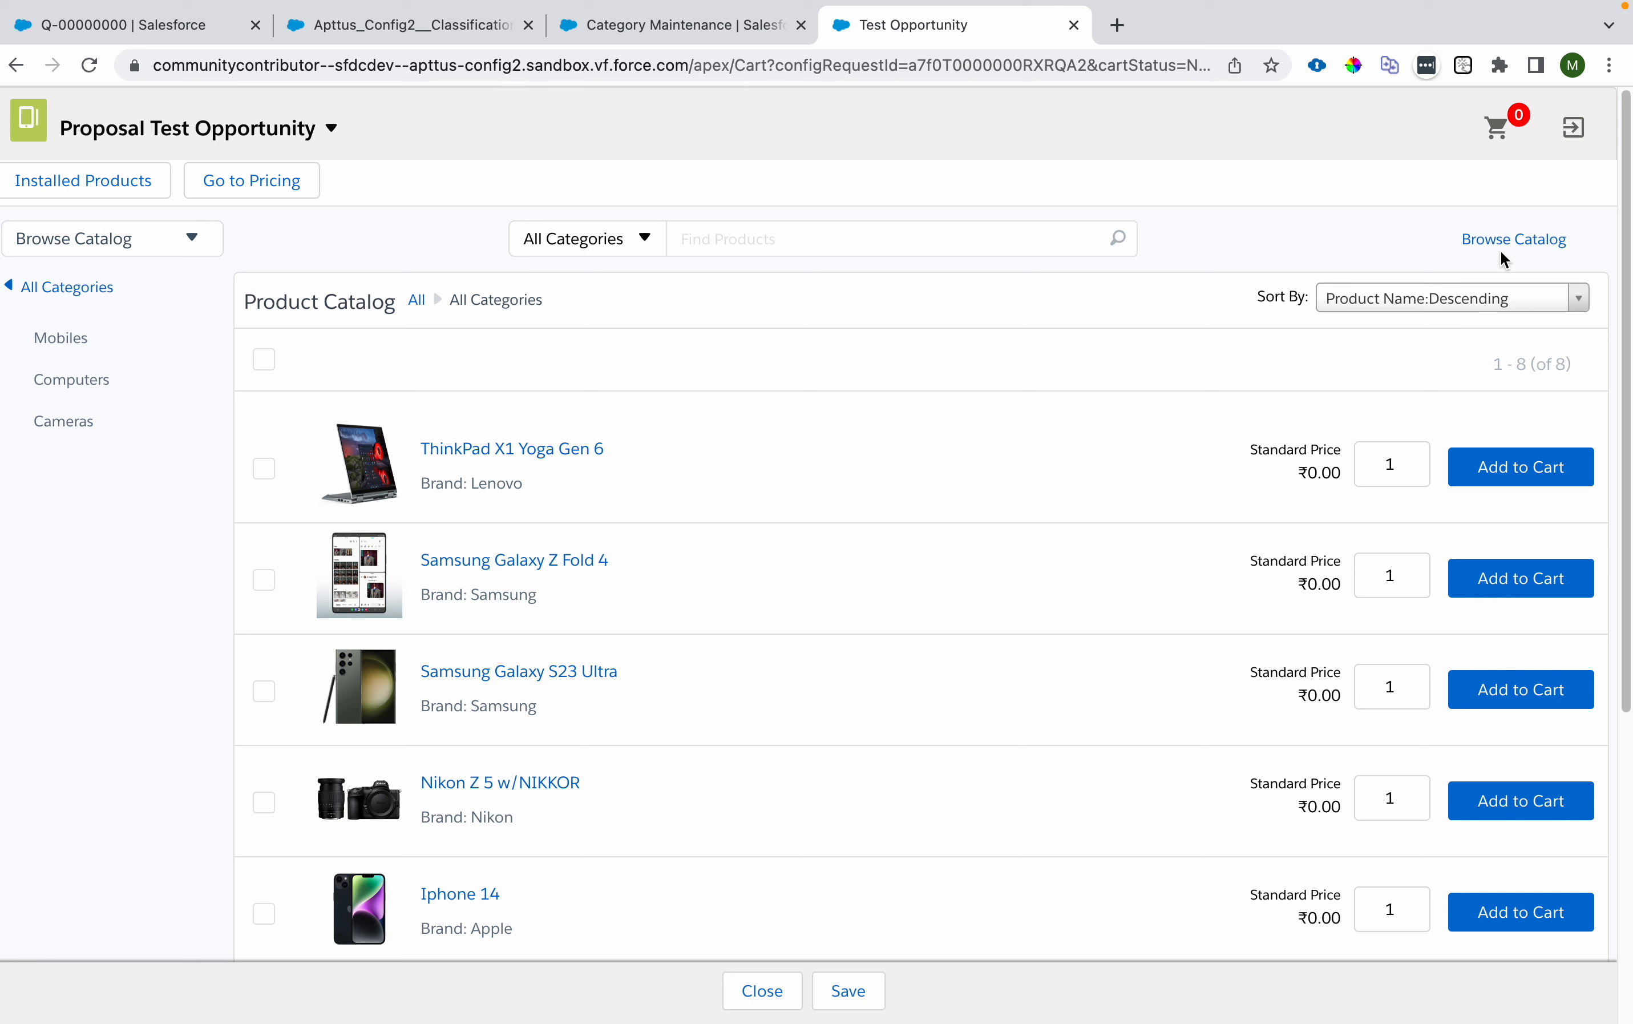
click(1410, 306)
click(1402, 331)
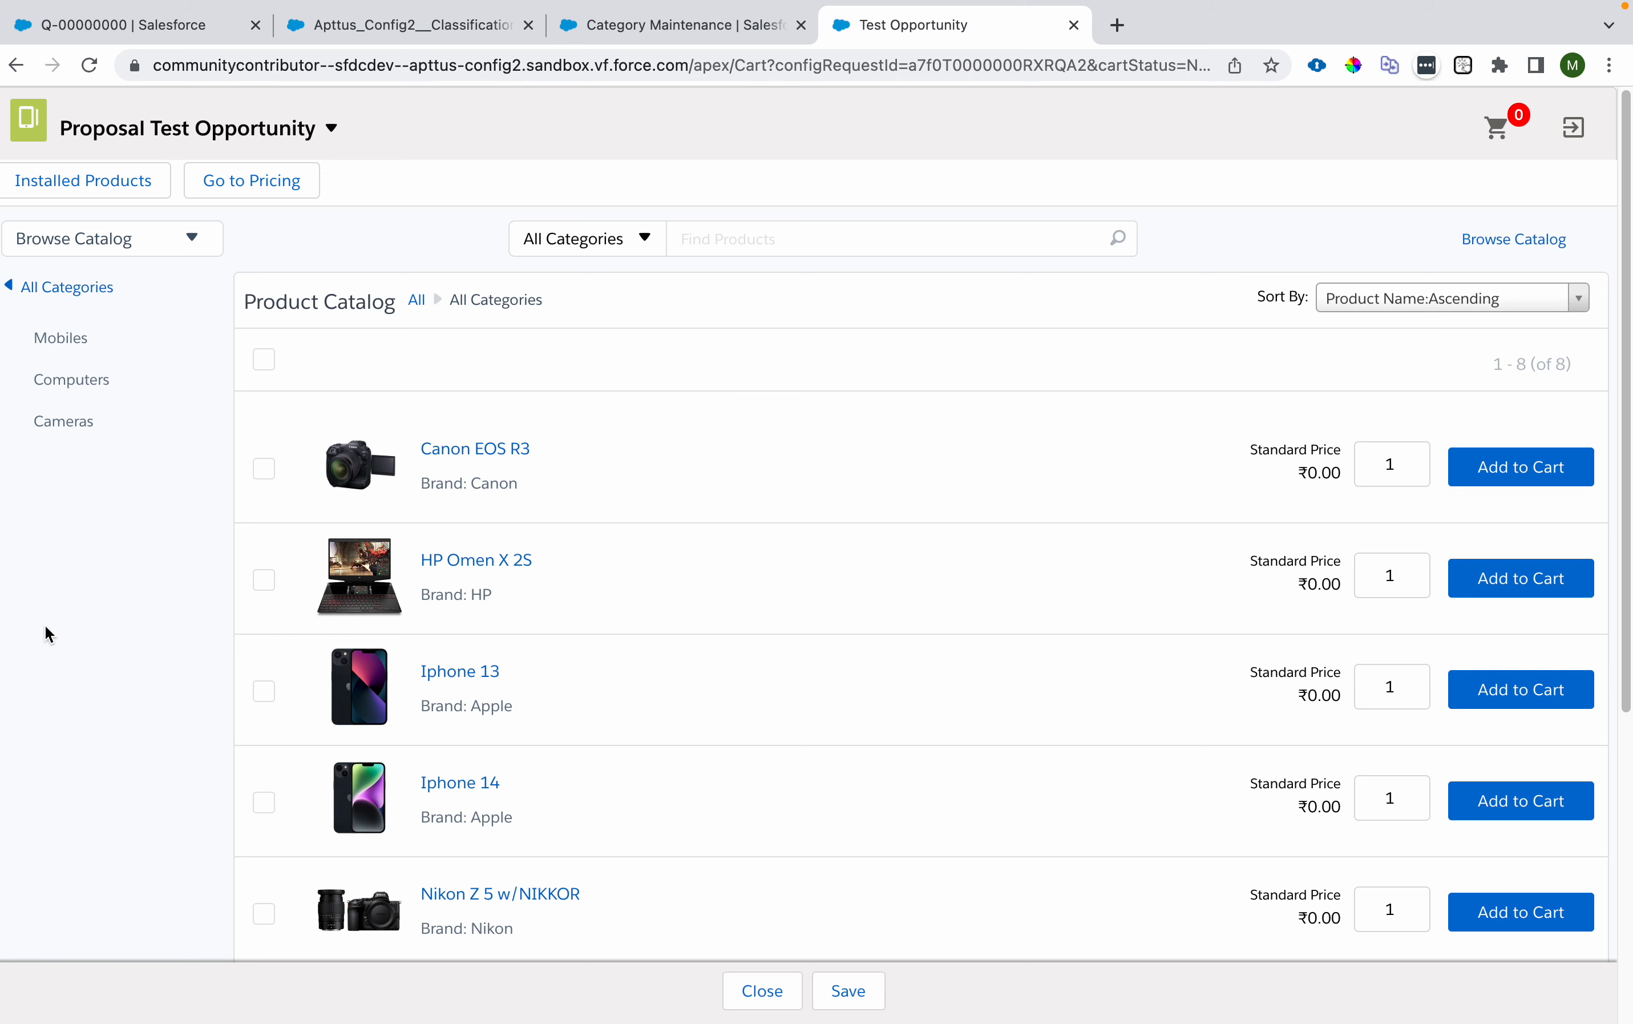
click(76, 344)
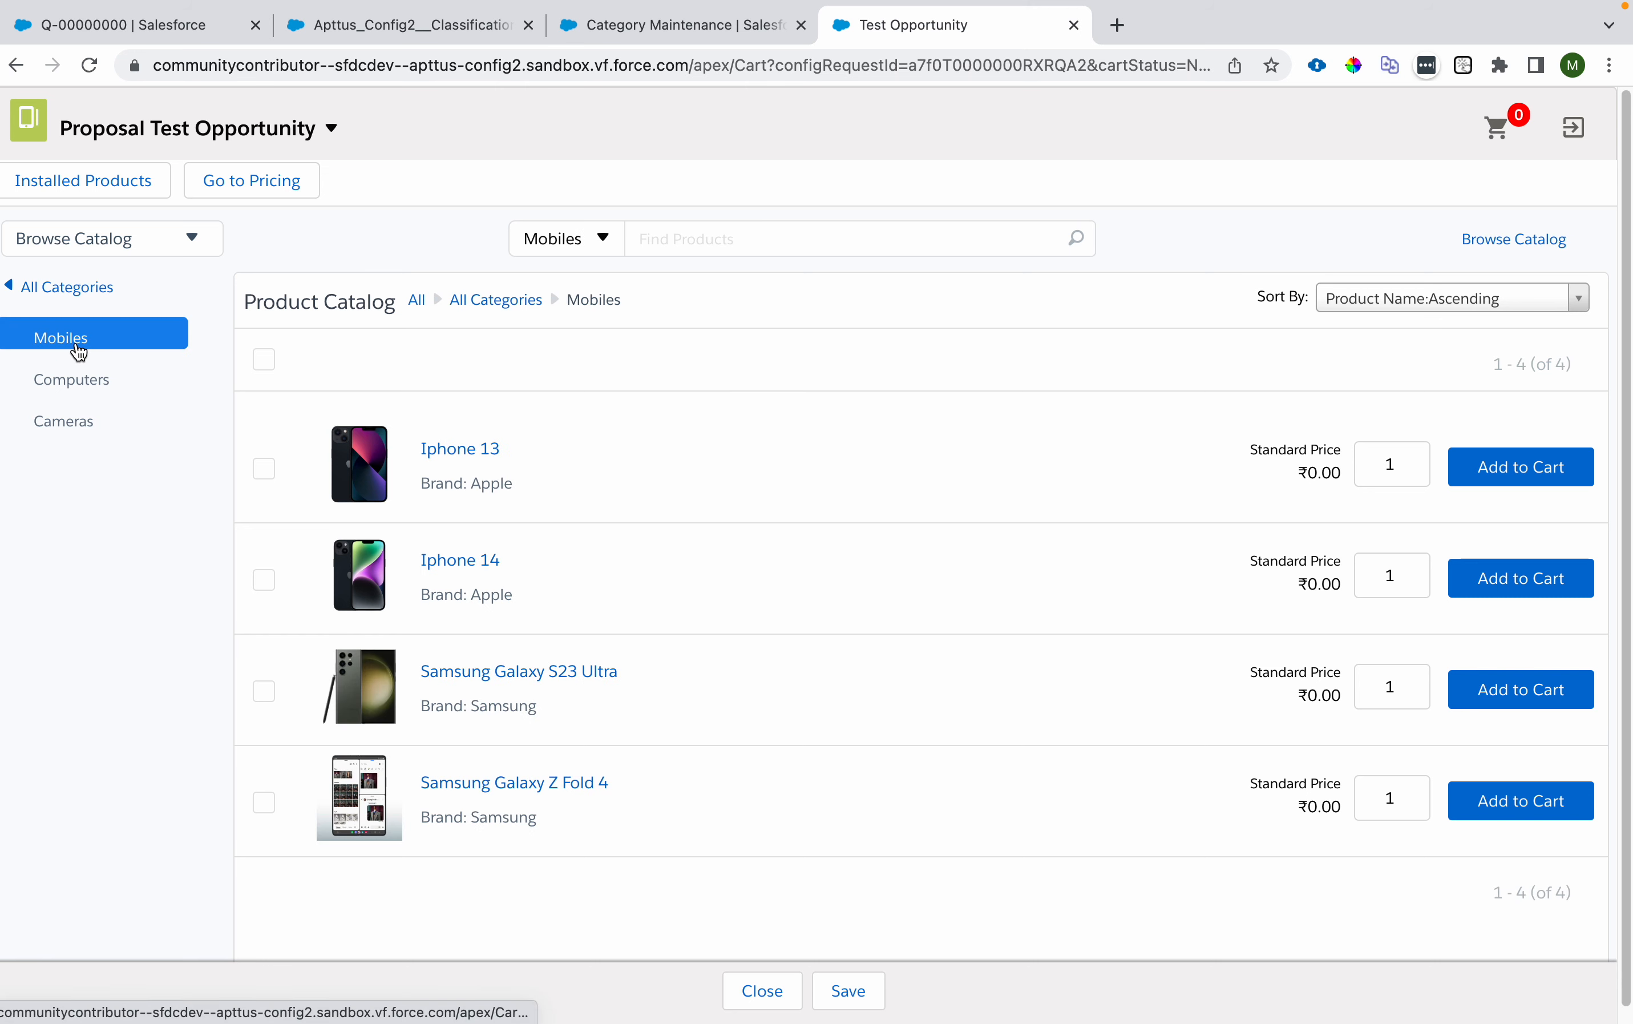
Step: Add SFDC_Brand__c to the Mobiles category's chosen search filter fields in the Category Manager and save the category
click(638, 26)
click(399, 30)
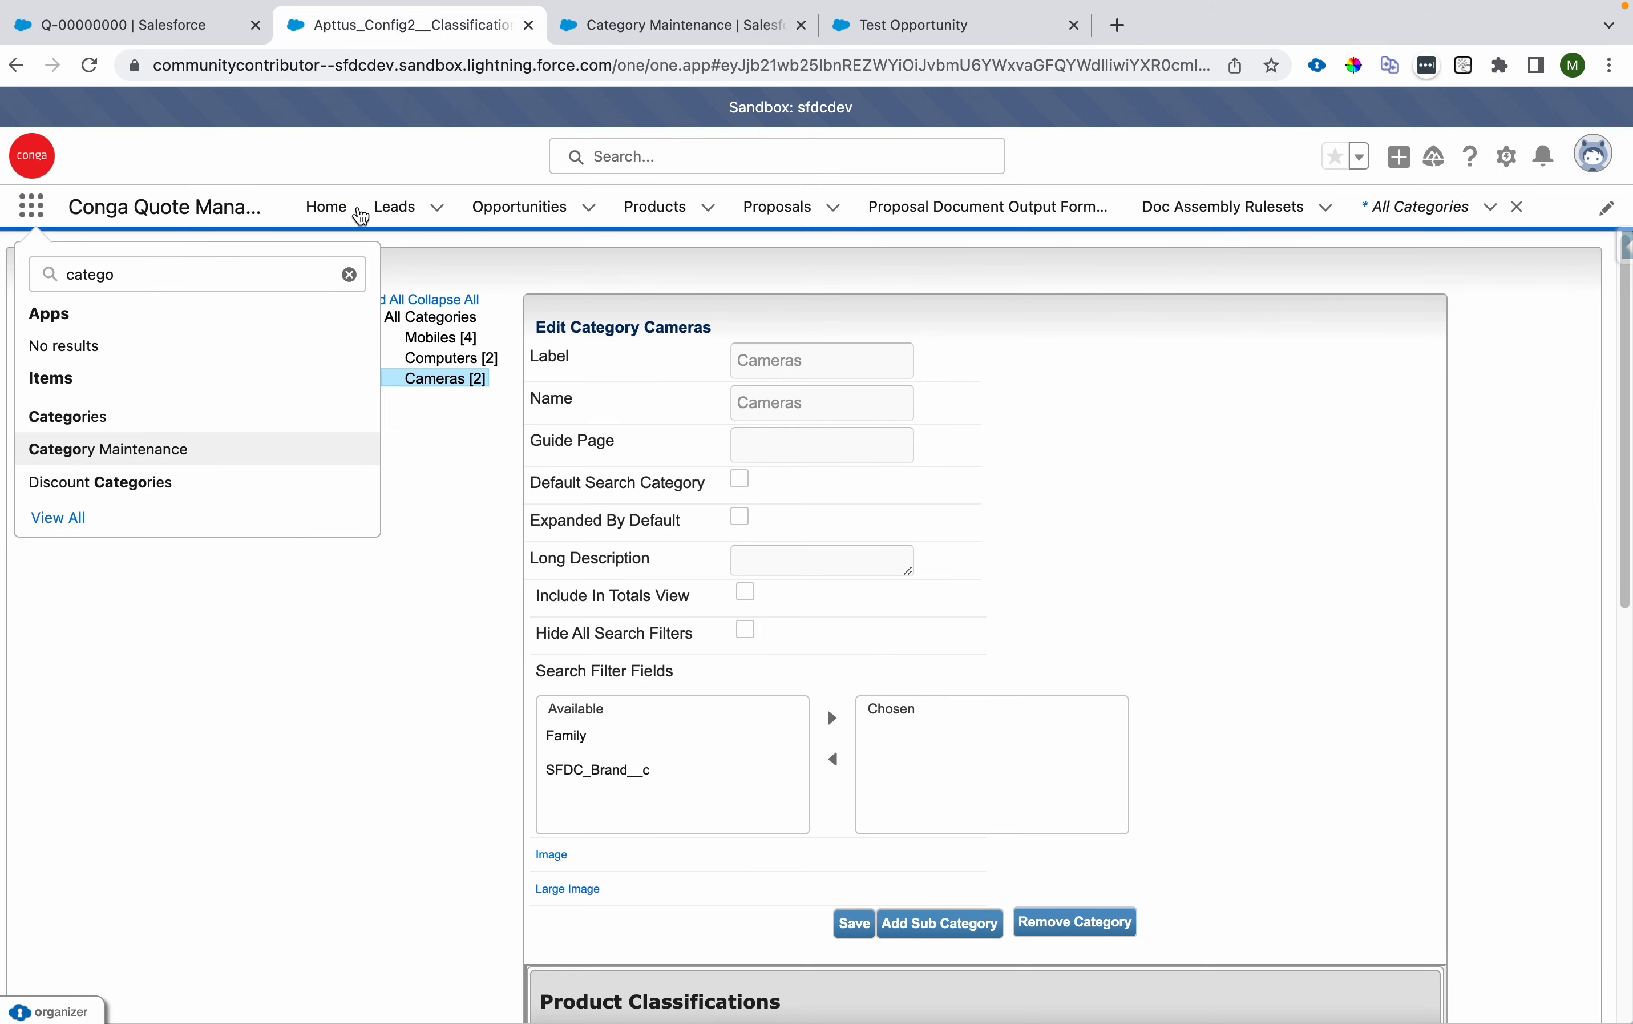
click(349, 274)
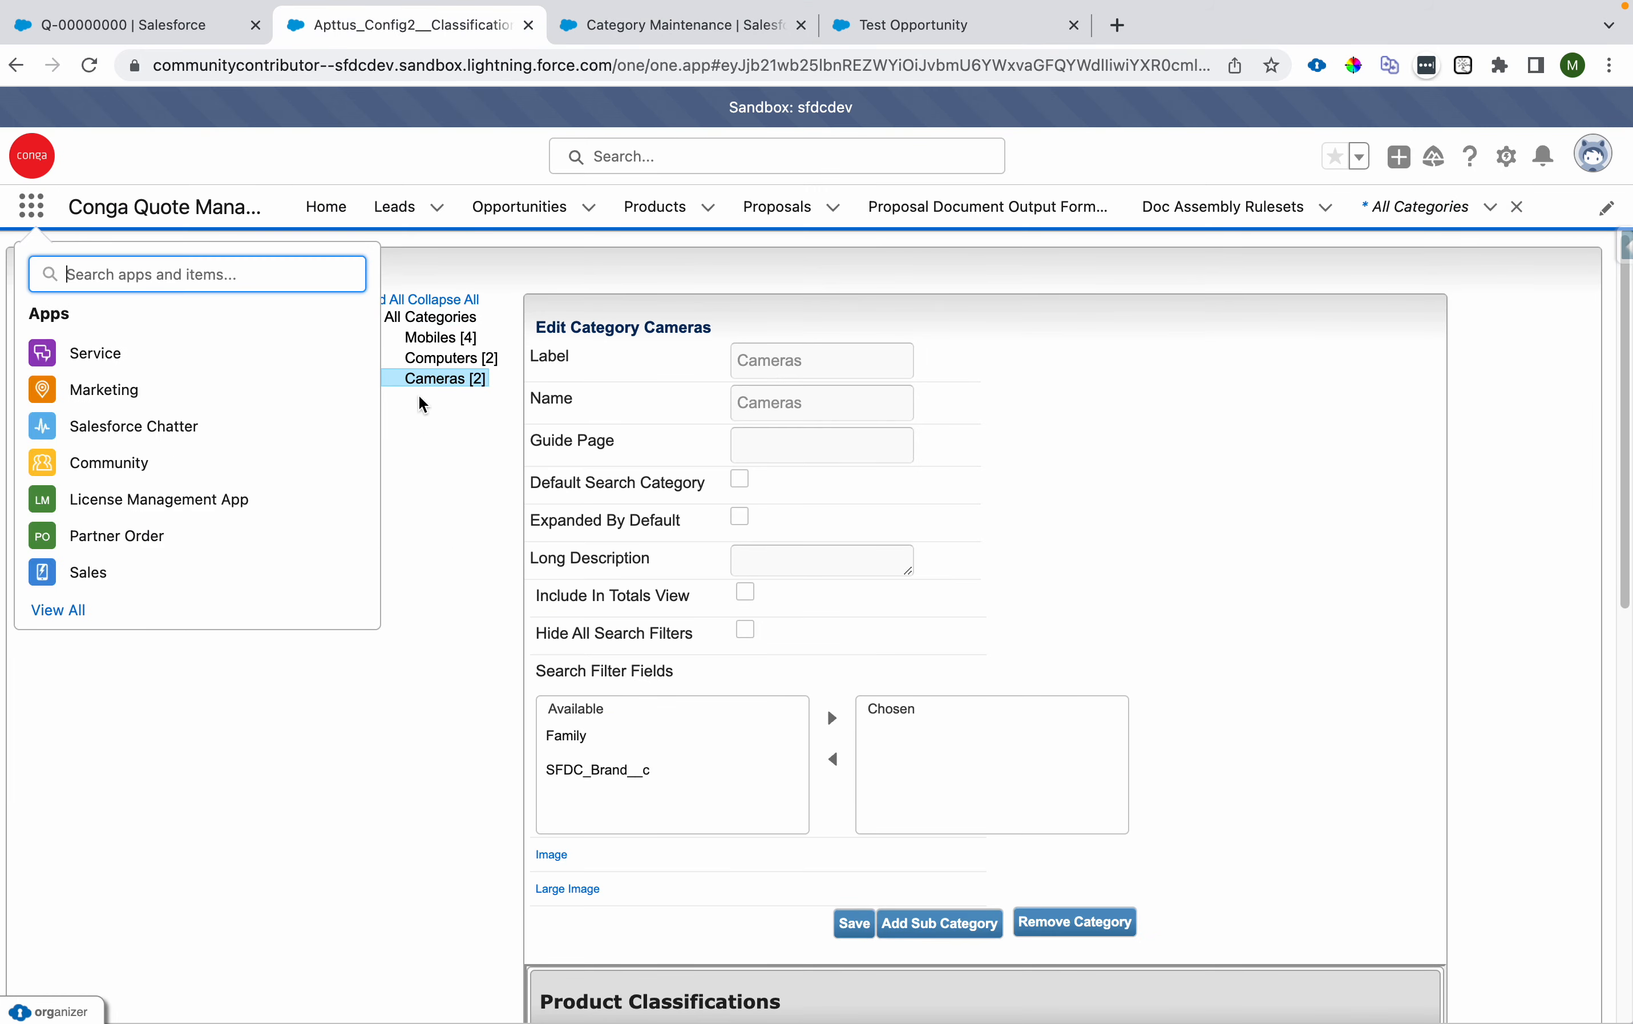
click(437, 336)
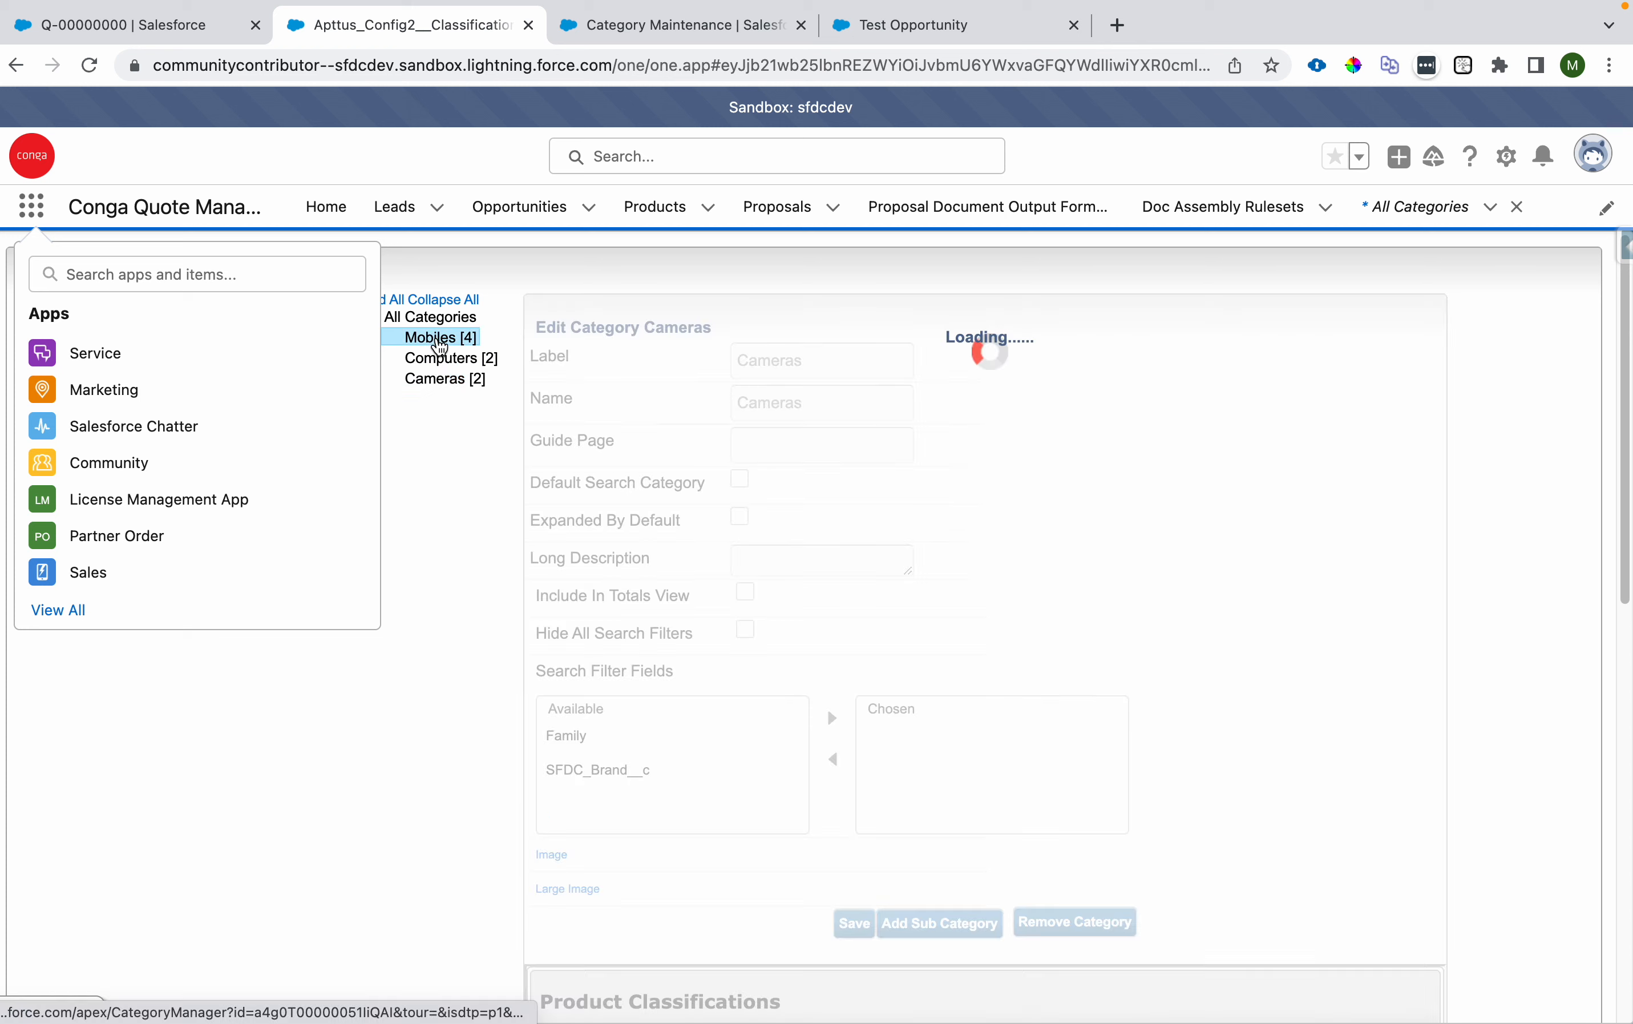
click(33, 217)
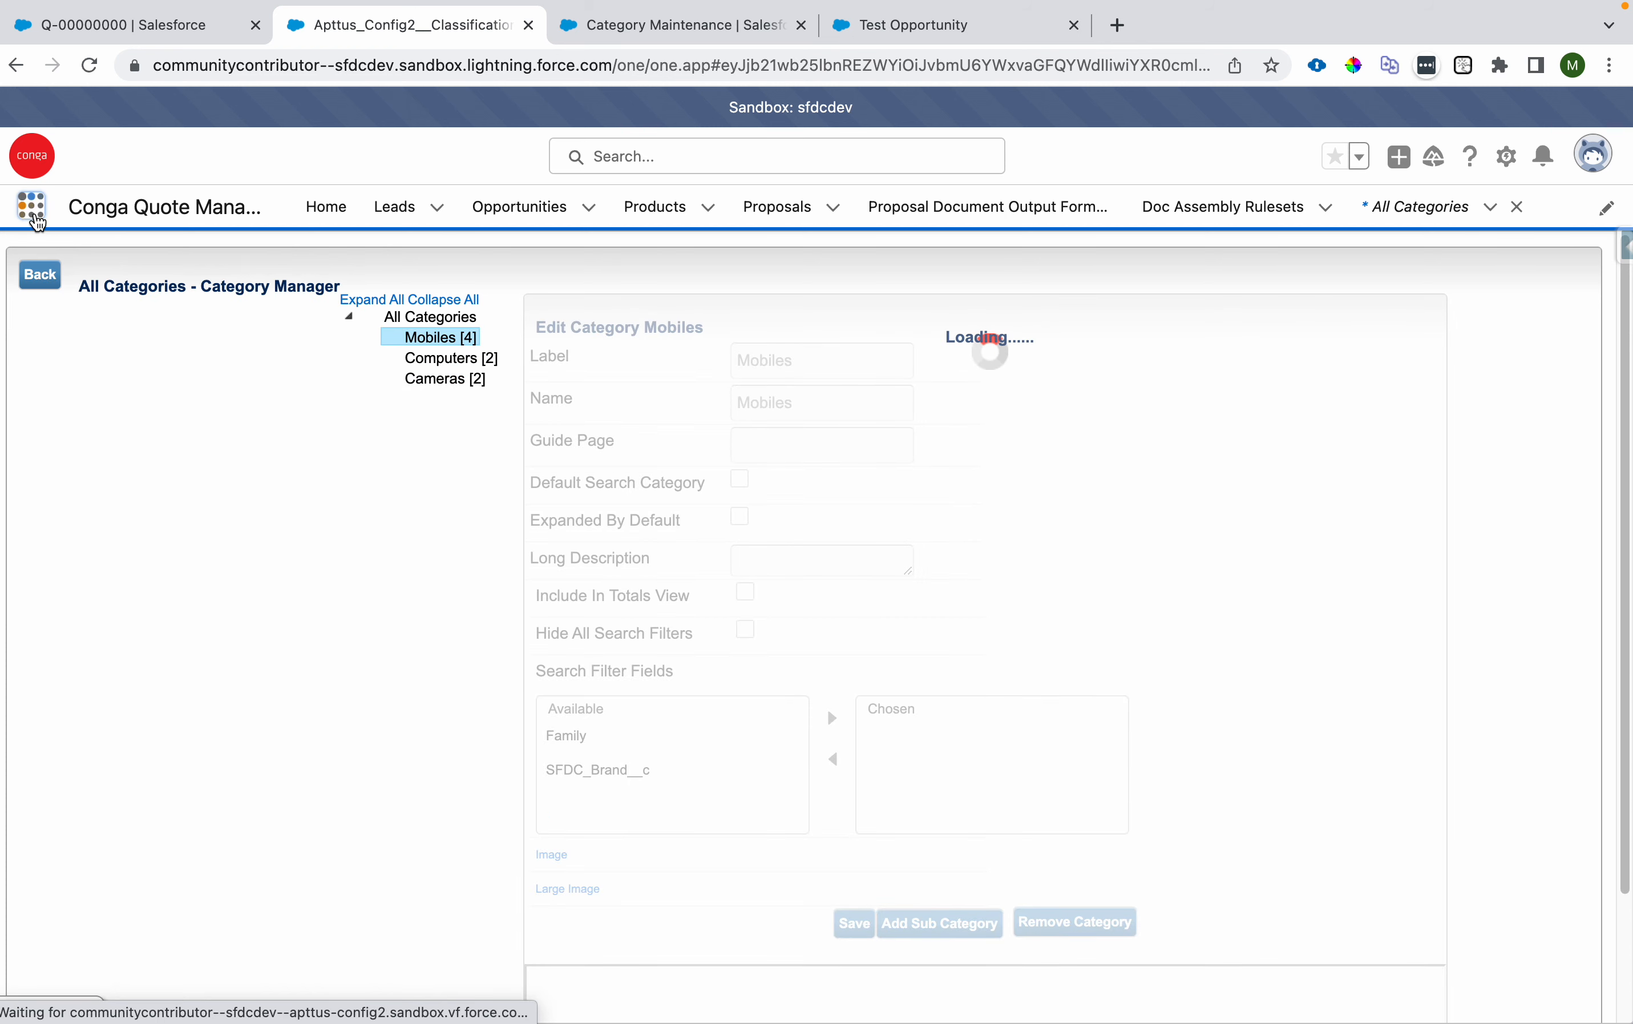
click(621, 774)
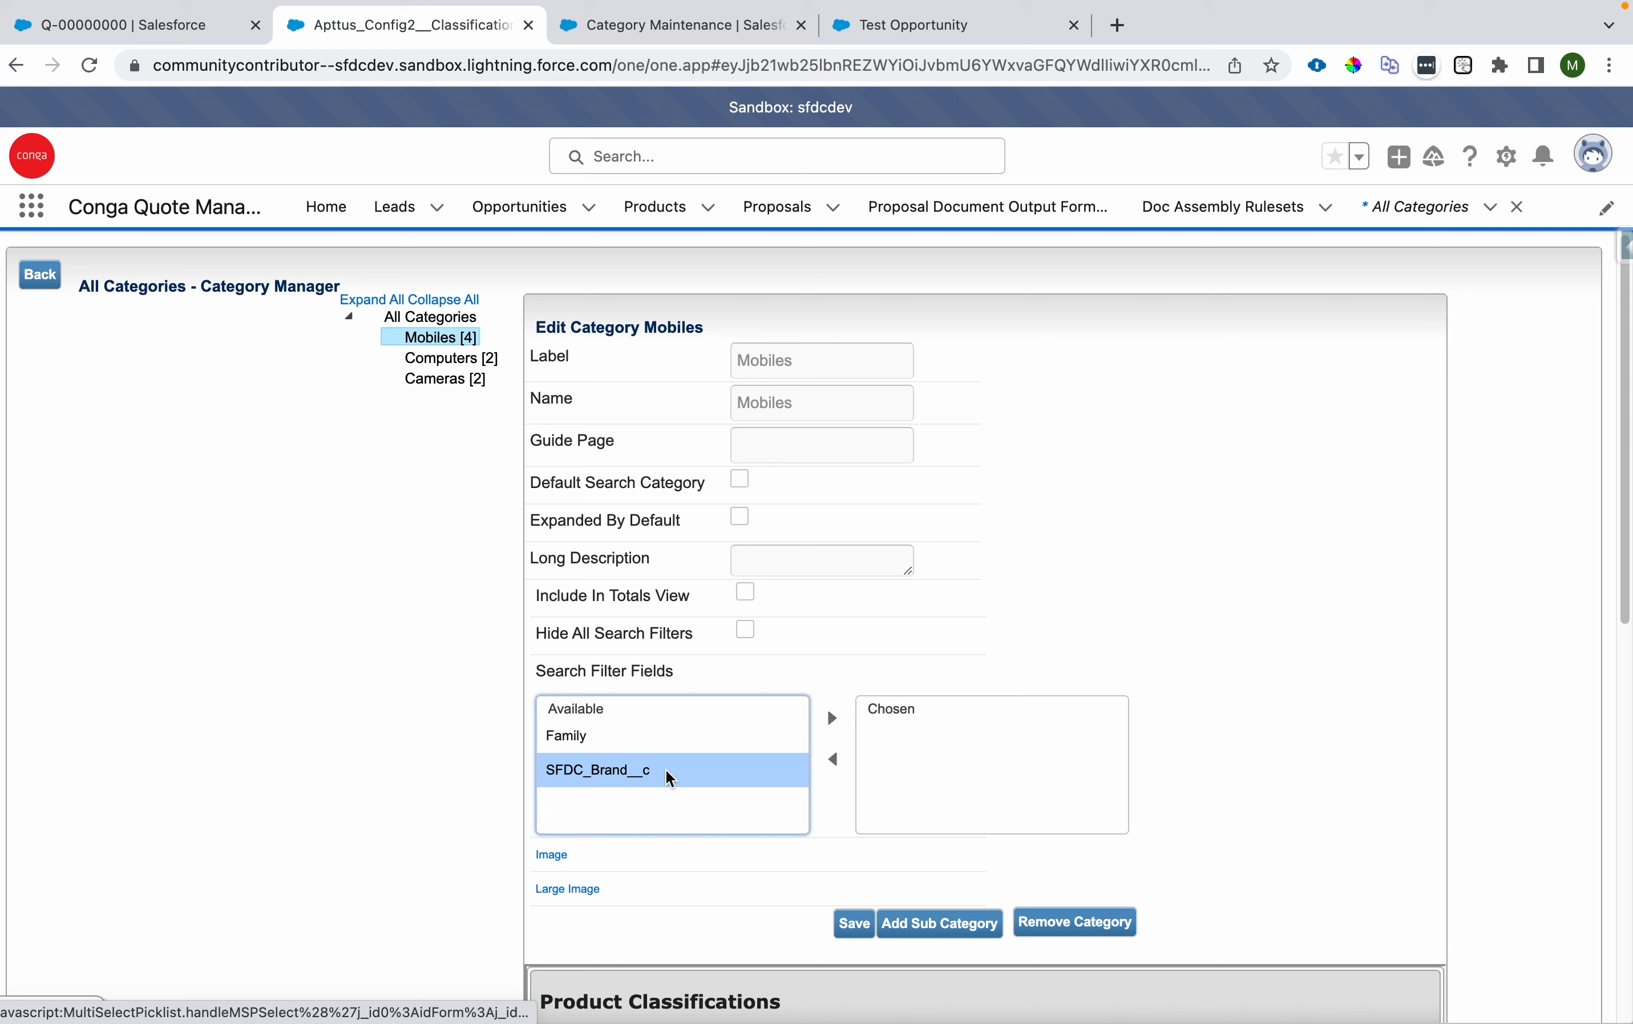
click(833, 718)
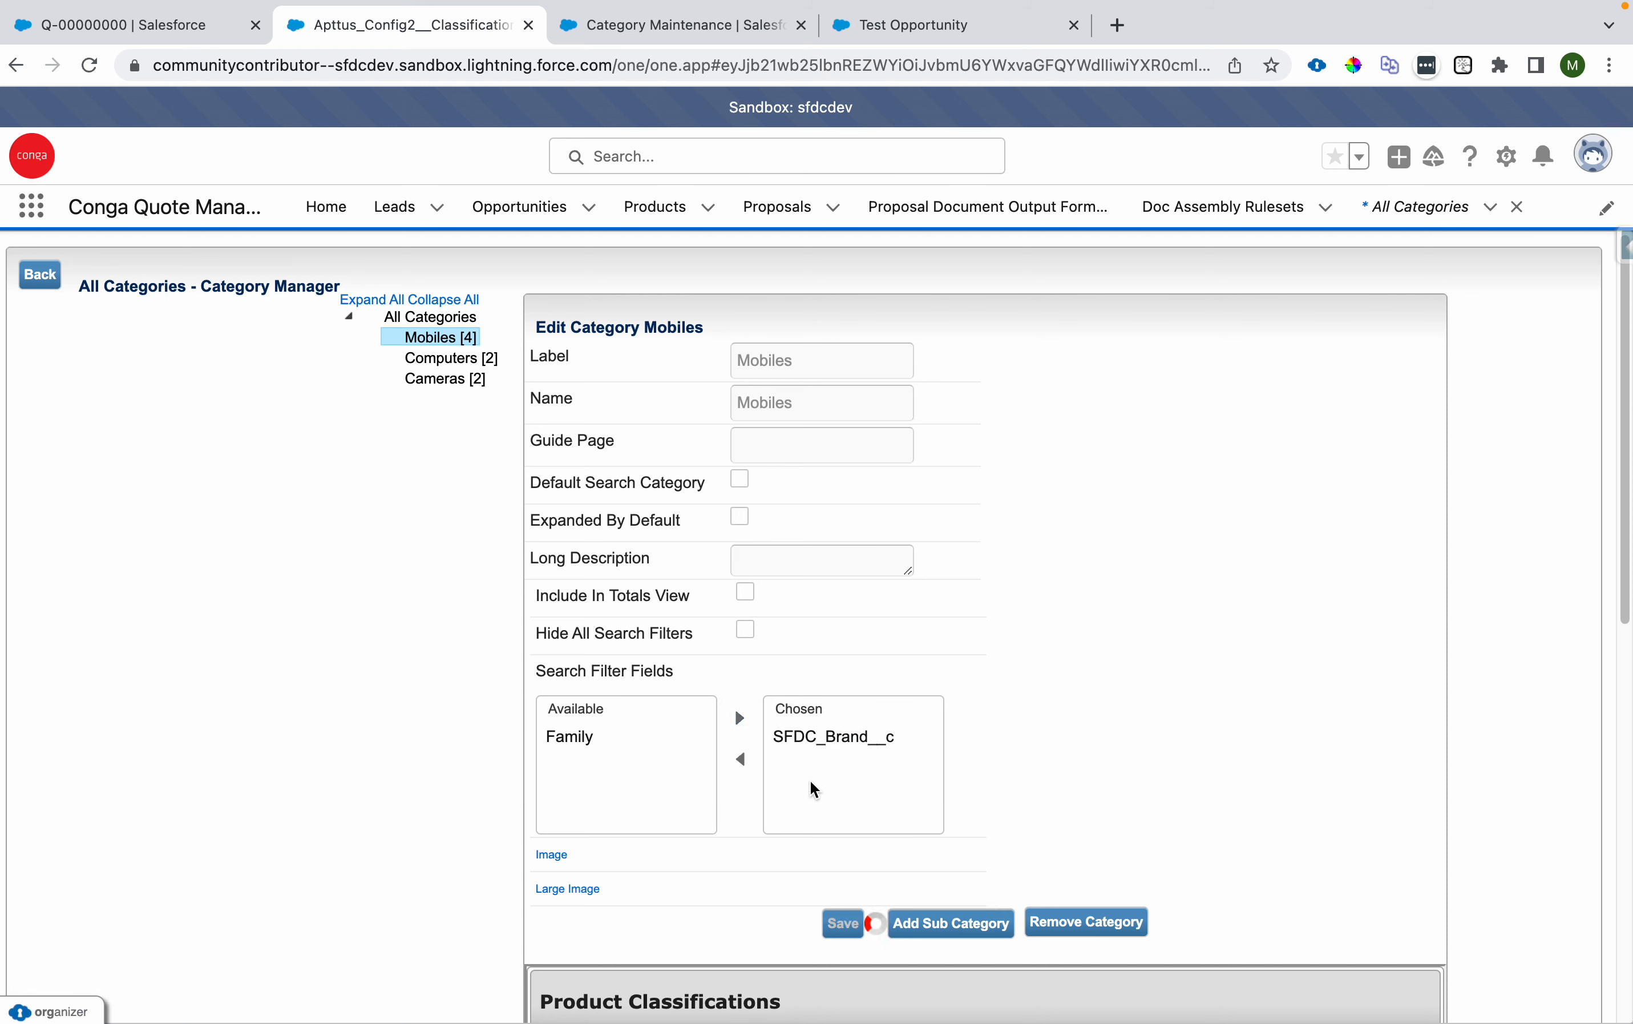
click(855, 923)
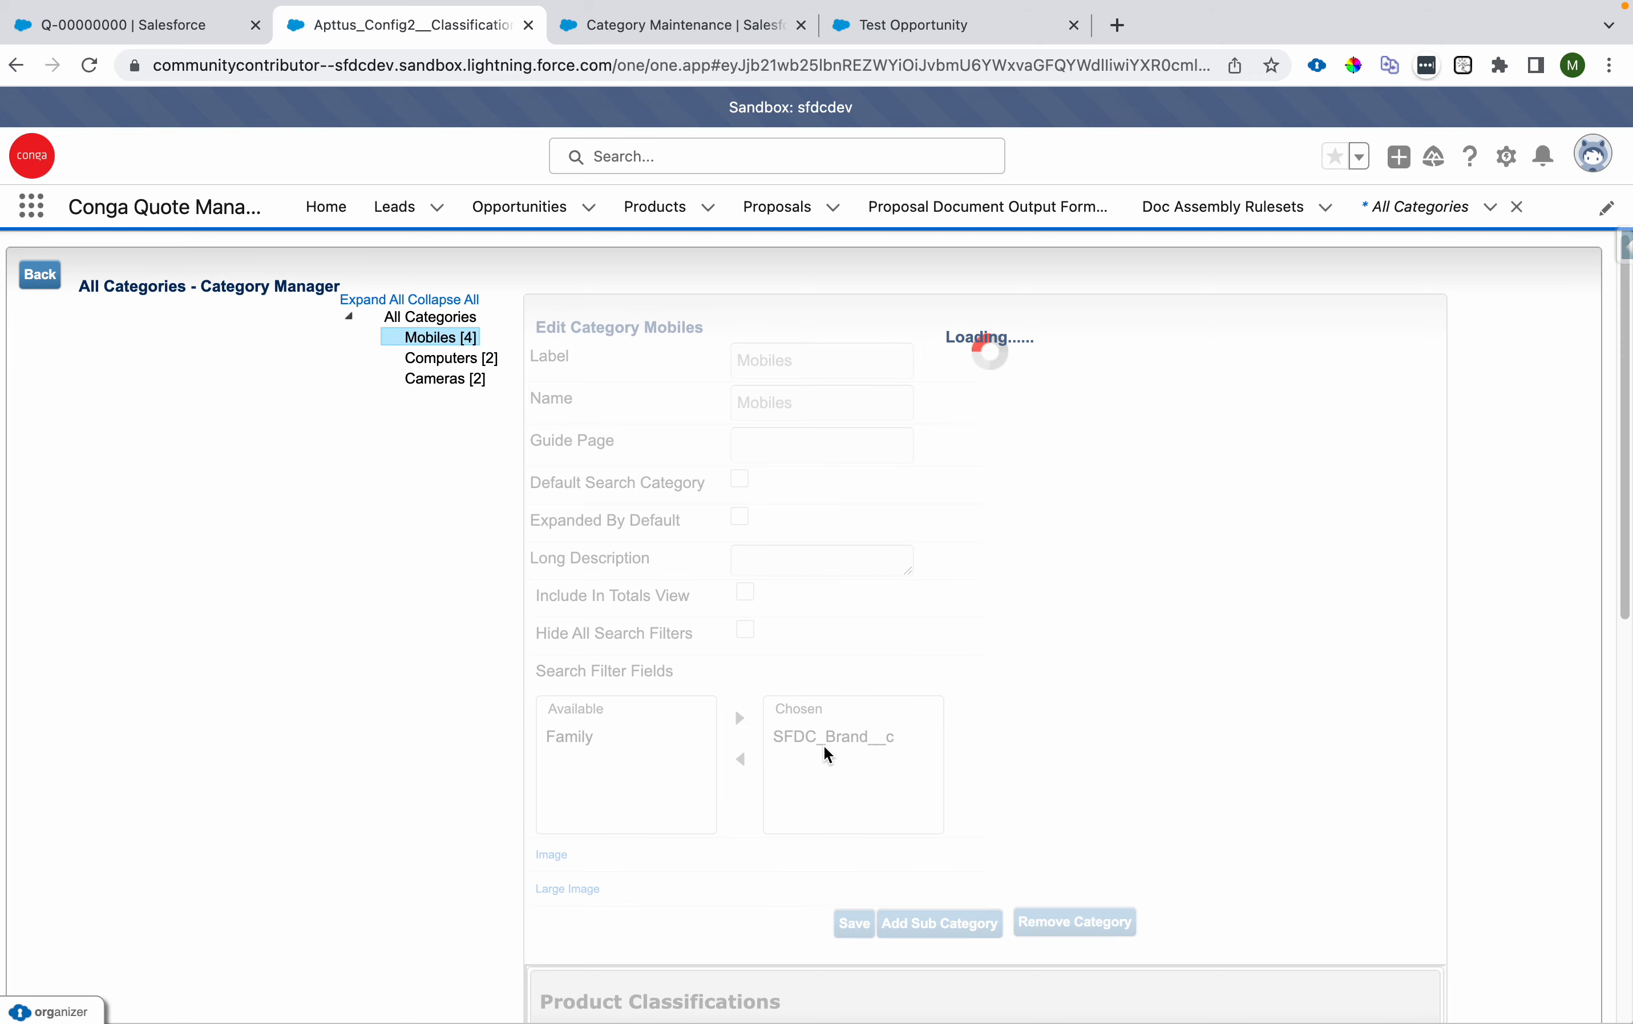
Step: Check the Mobiles list in the Test Opportunity catalog, and return to the Mobiles category's search filter fields in the Category Manager
click(1001, 36)
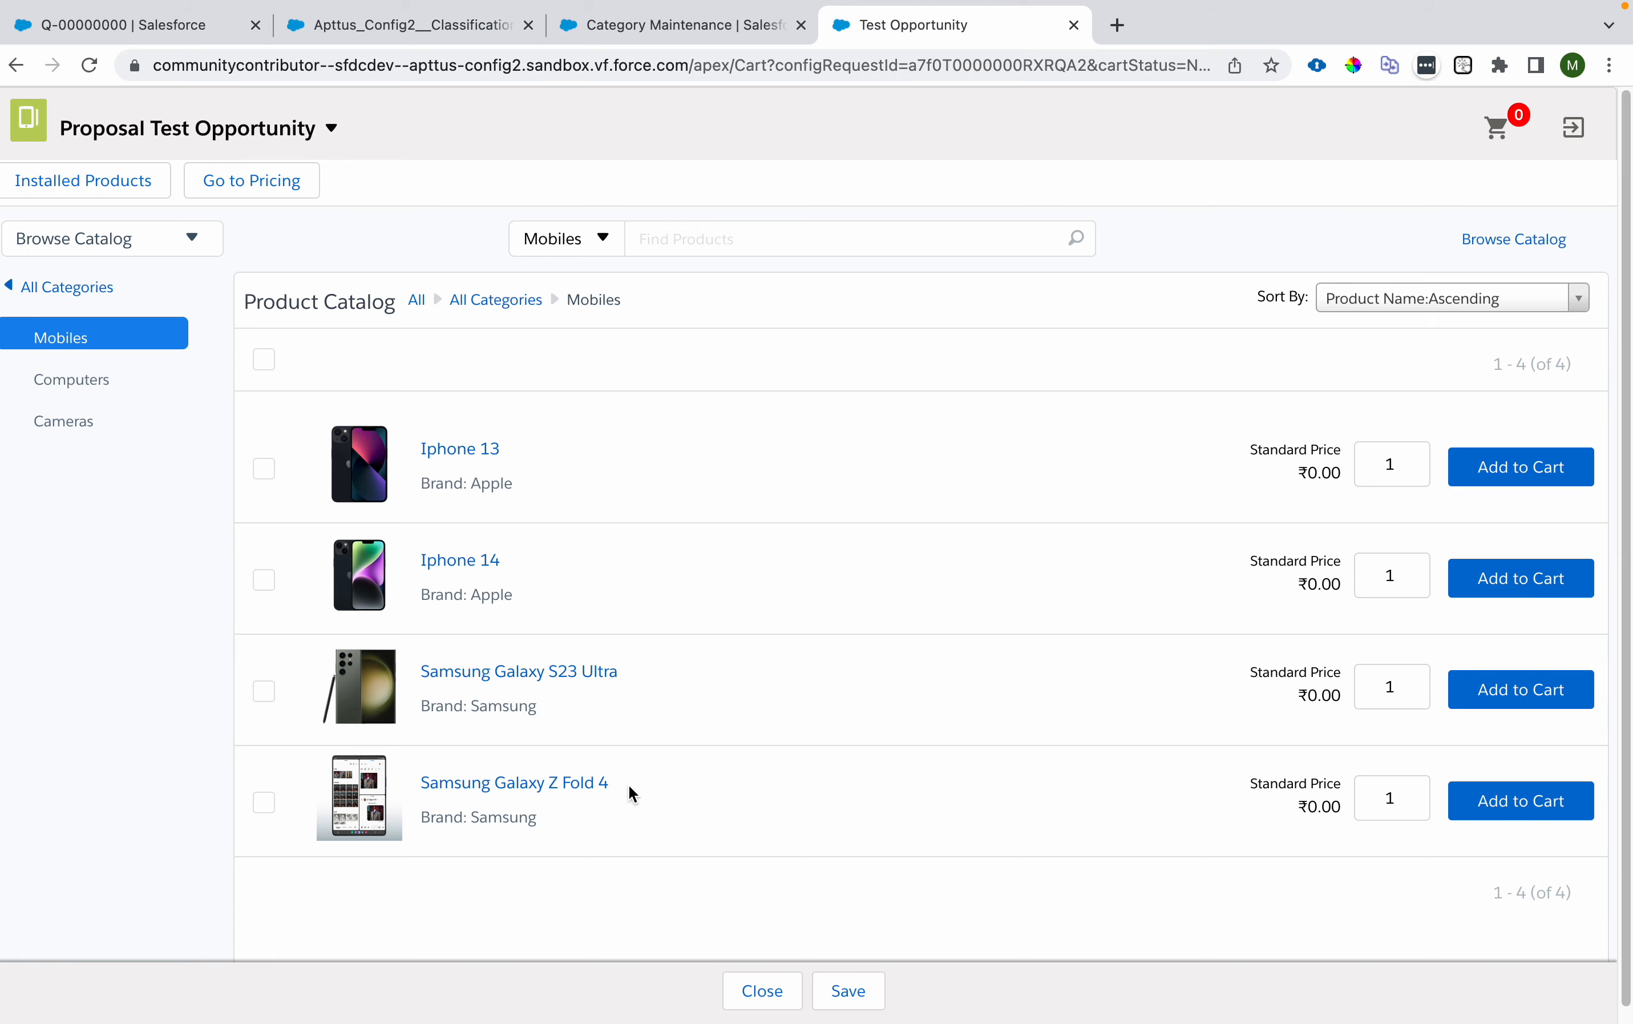
click(719, 33)
click(392, 27)
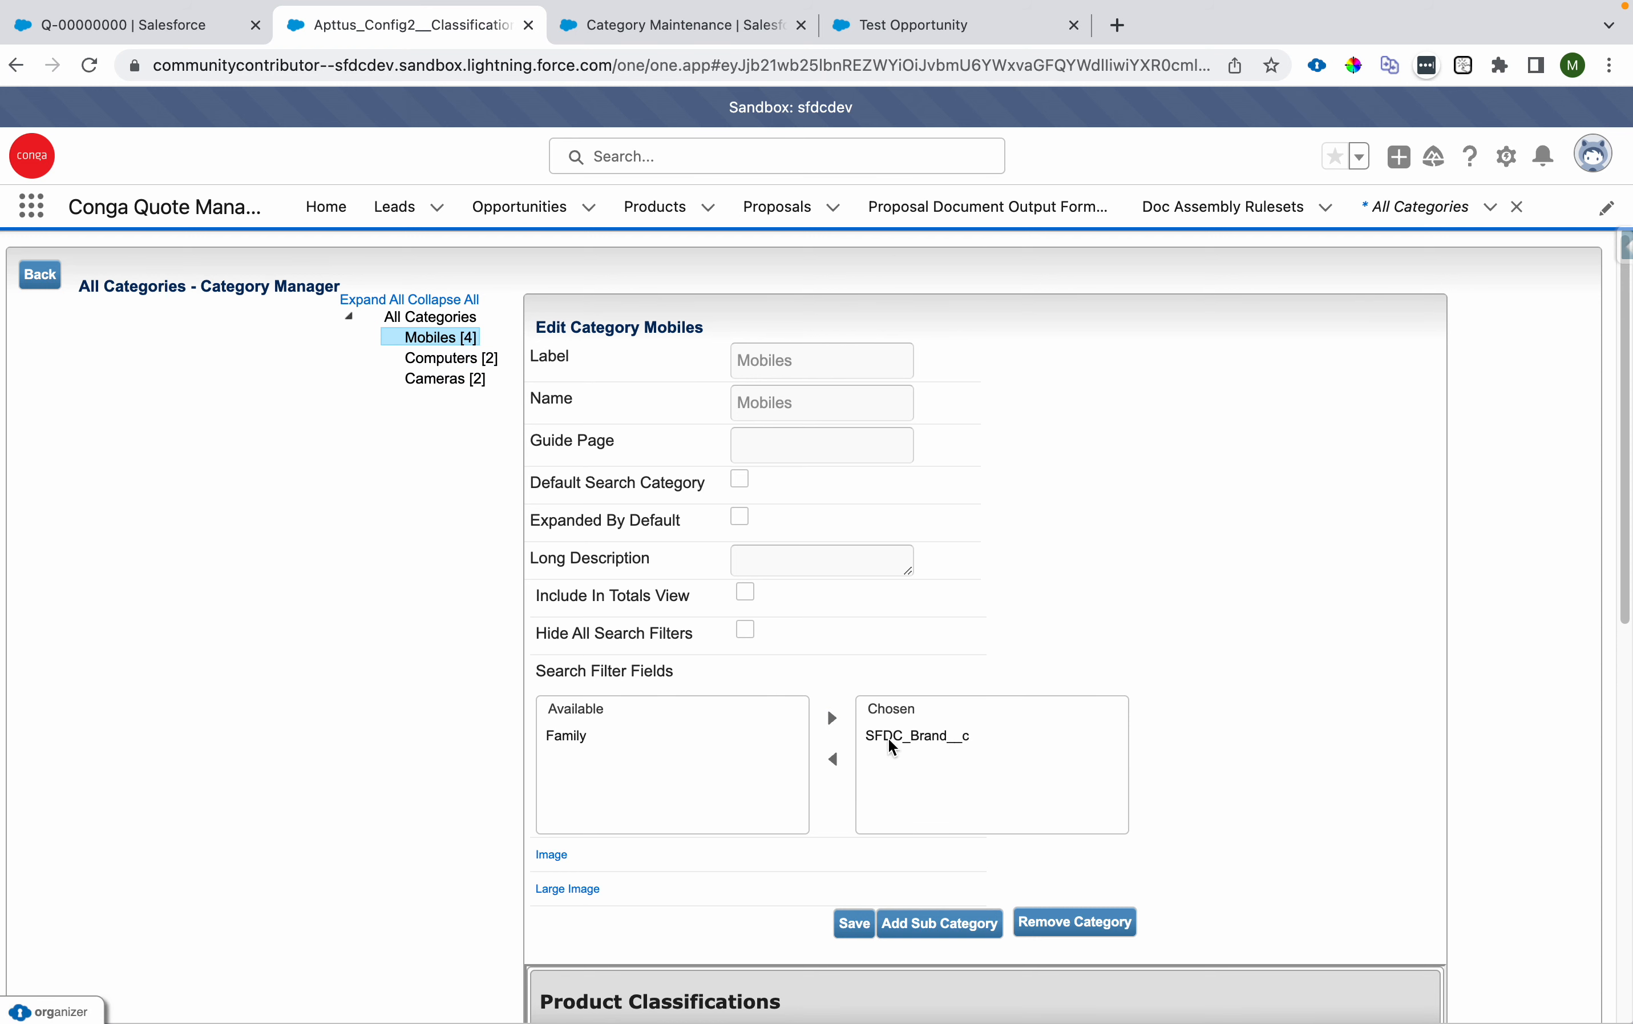
Step: Add SFDC_Brand__c to the Computers category's chosen search filter fields in the Category Manager and save the category
click(494, 359)
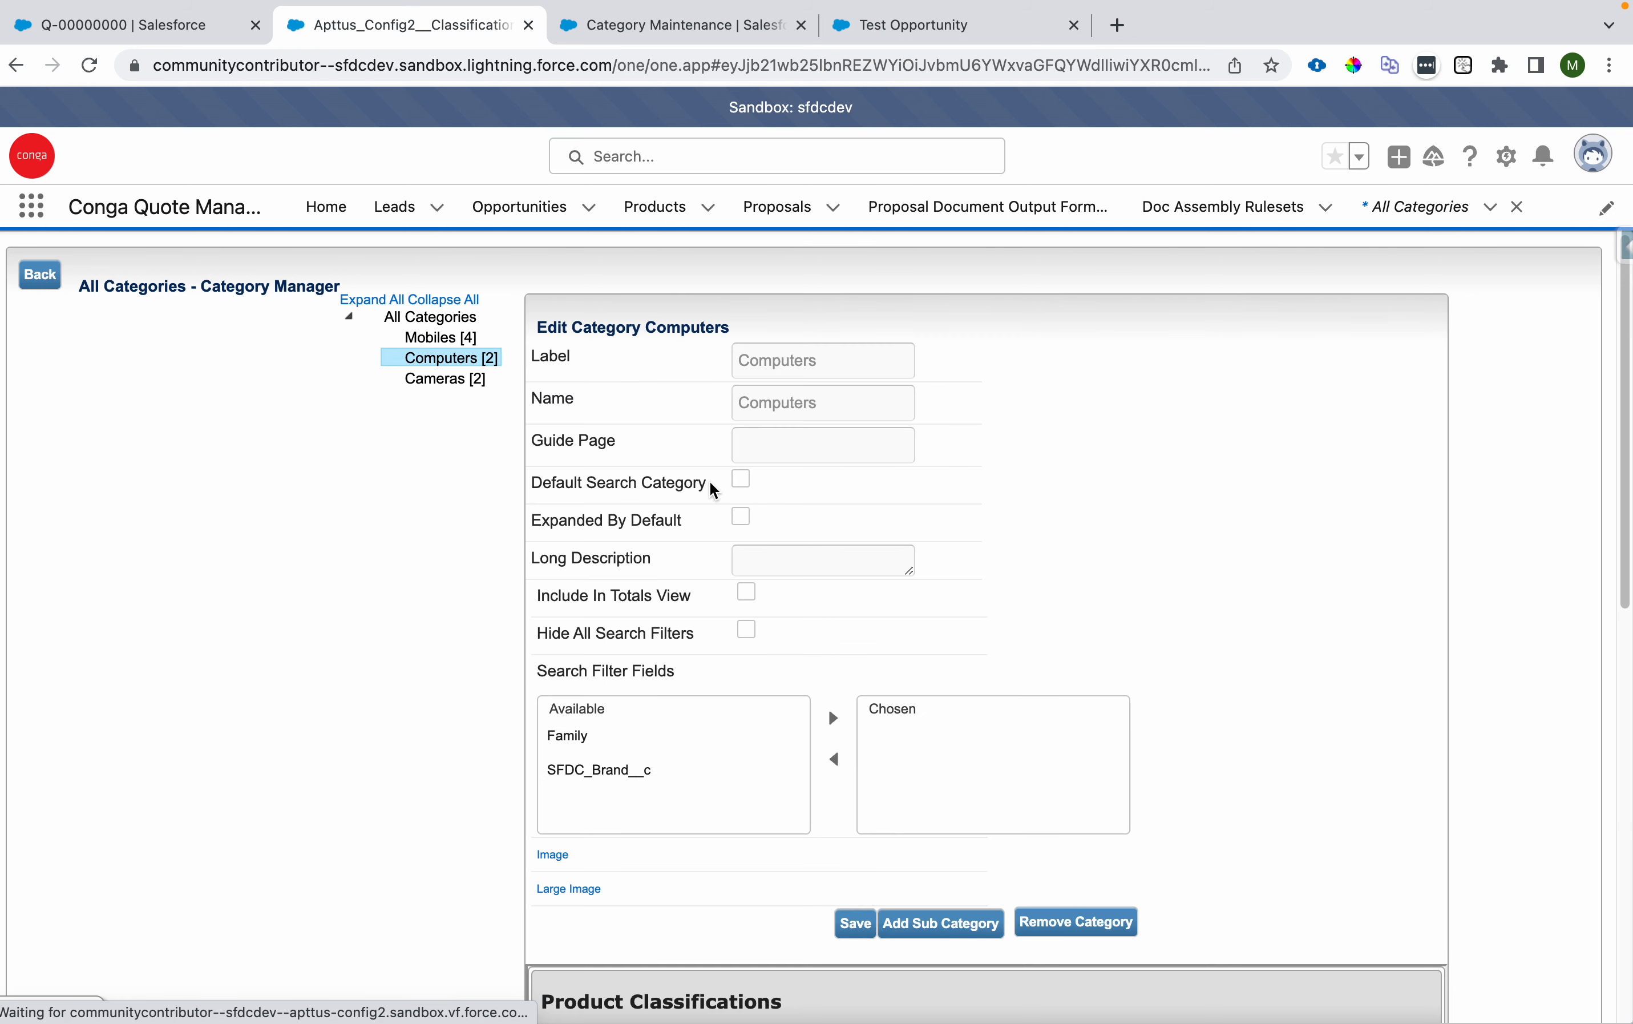
click(688, 772)
click(833, 717)
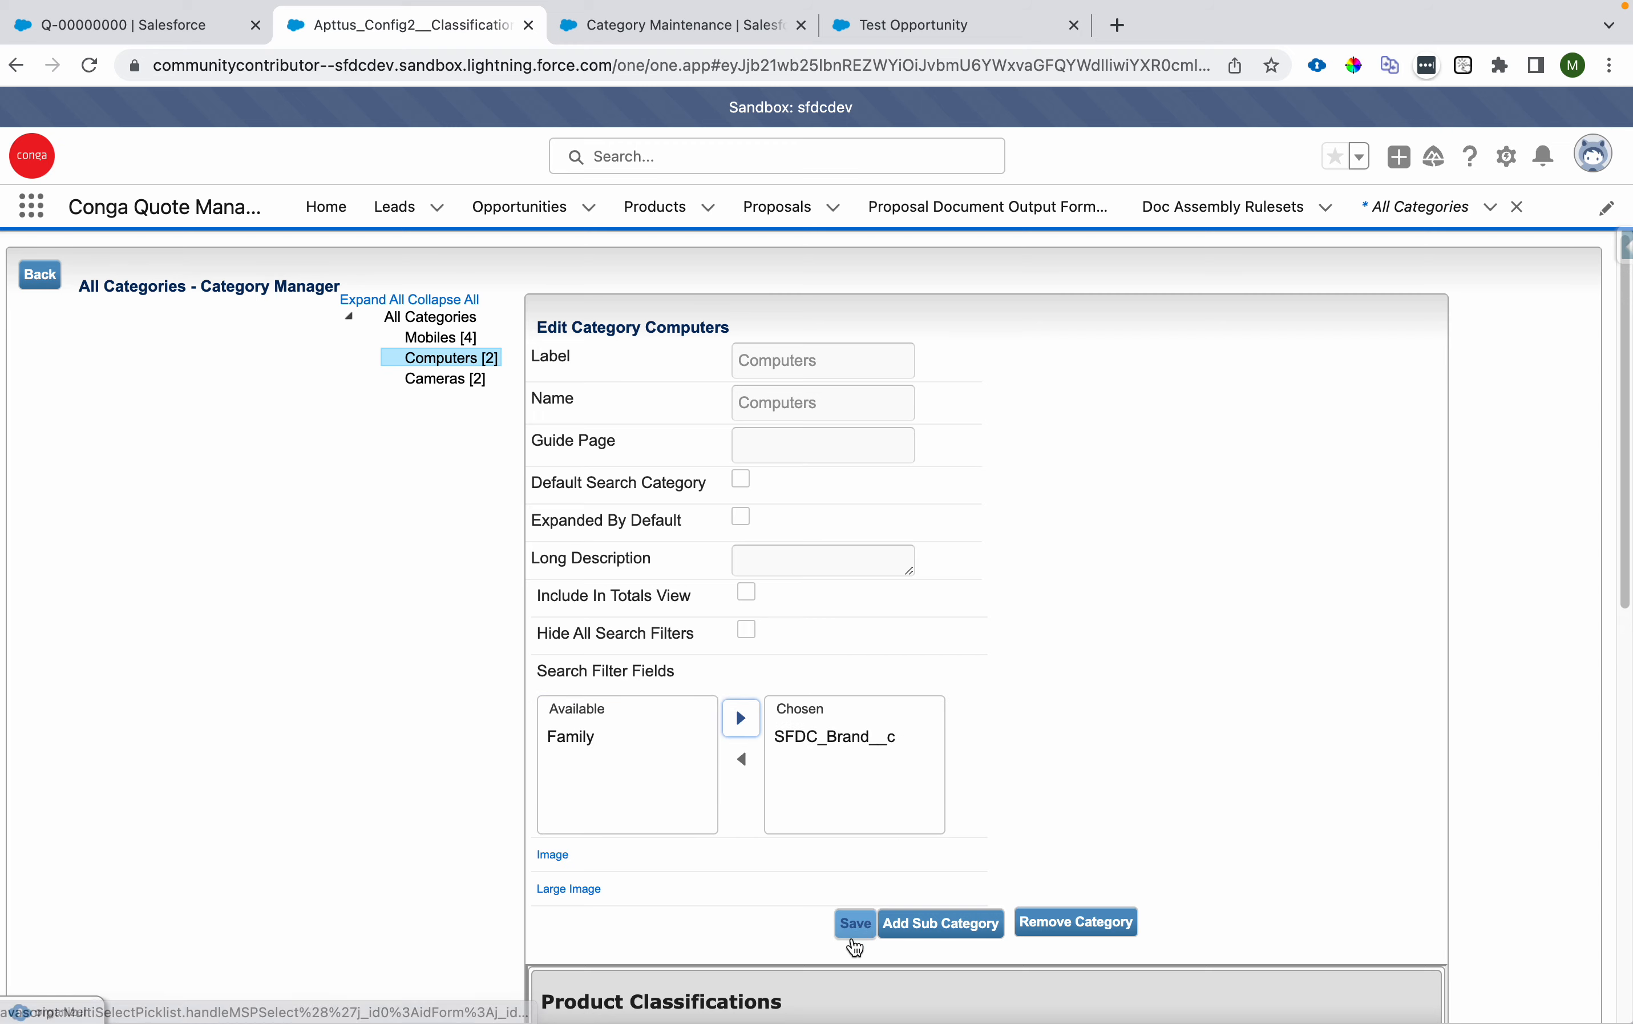
click(848, 922)
Step: Check the brand of the Samsung Galaxy S23 Ultra in the Test Opportunity catalog and return to the Category Manager
click(941, 25)
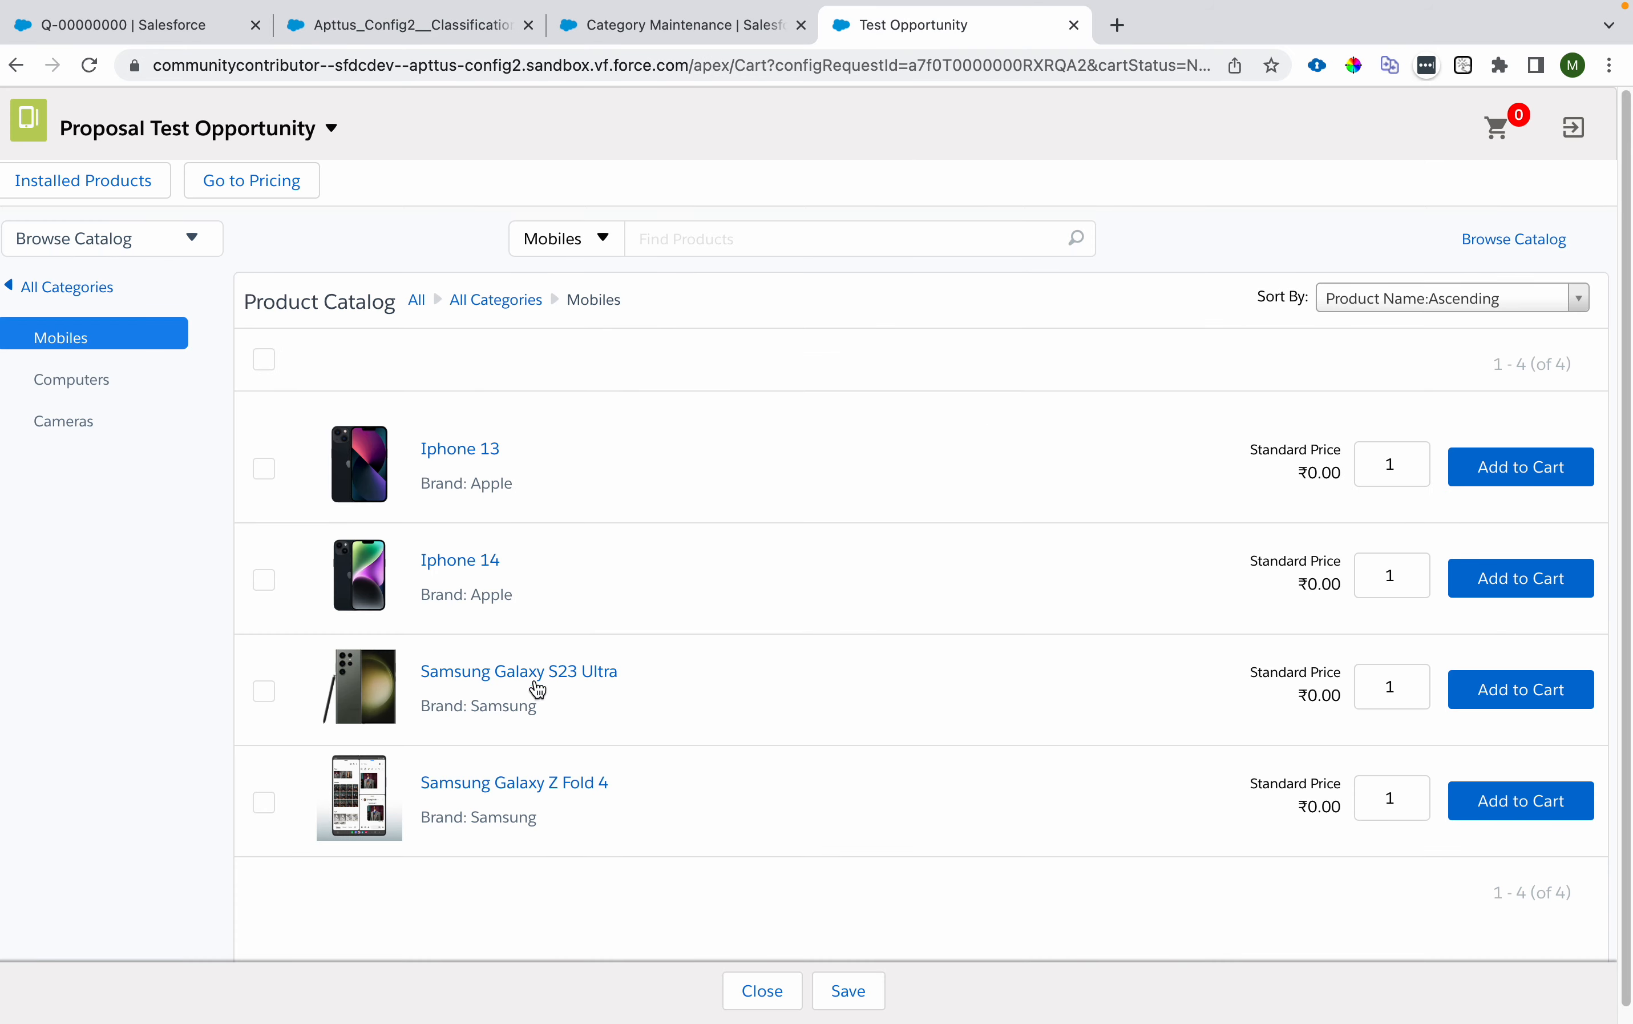
double_click(491, 709)
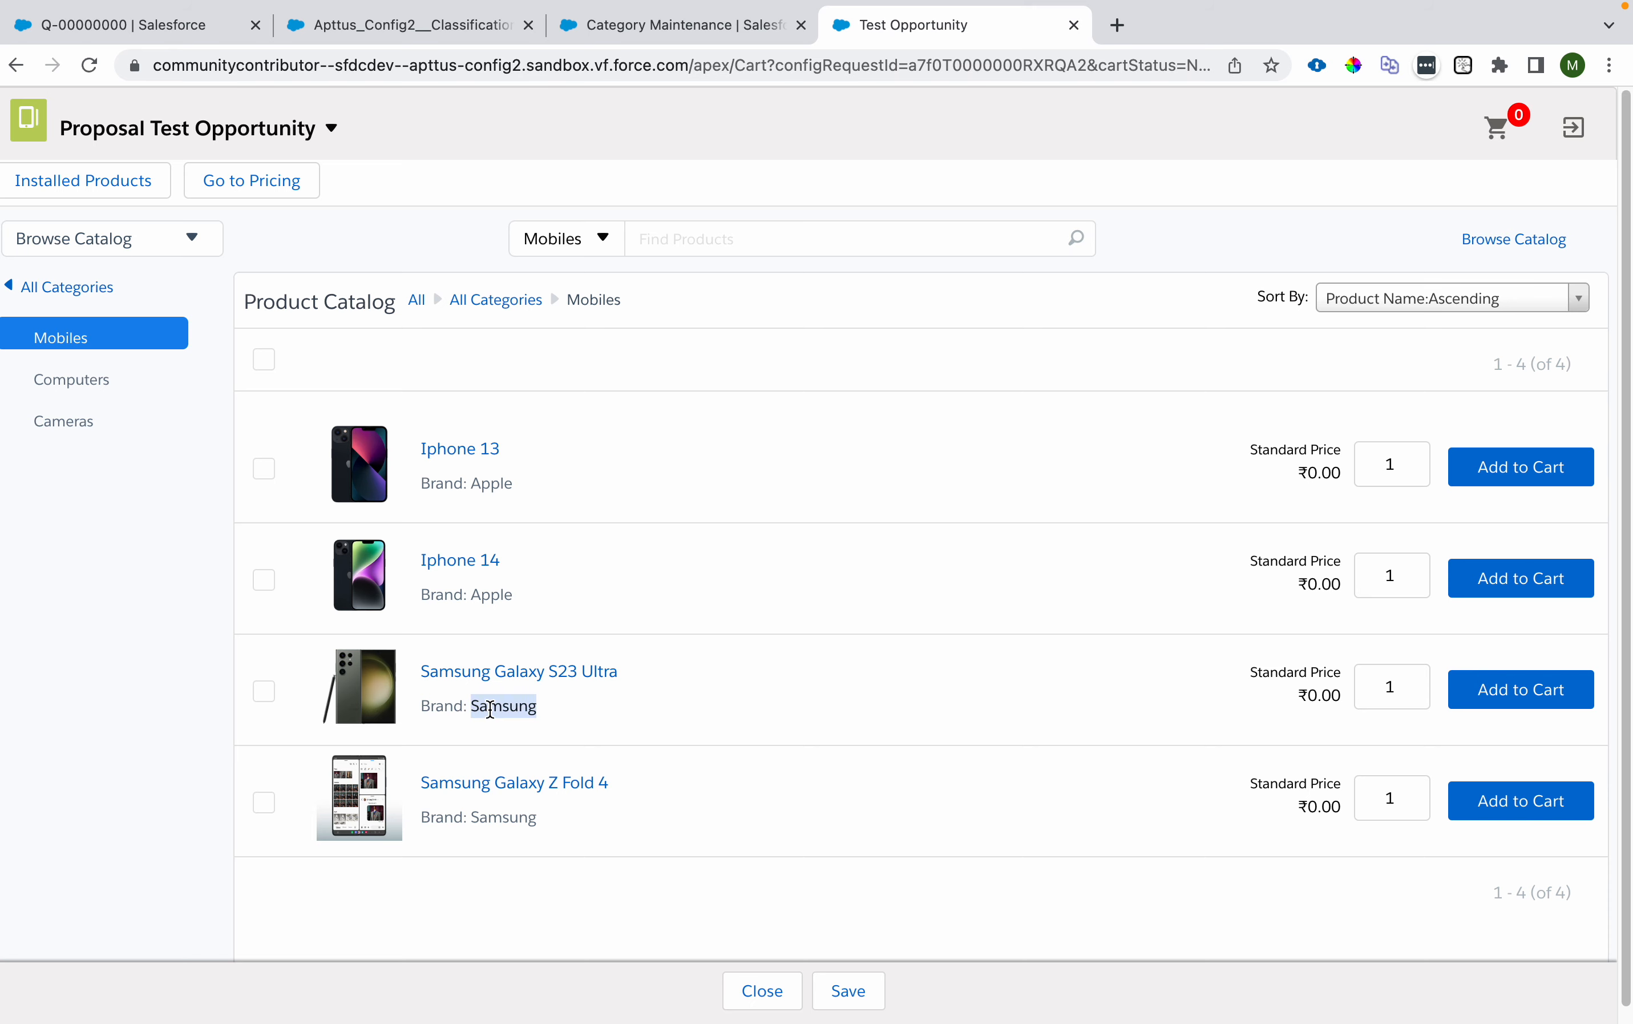
click(520, 26)
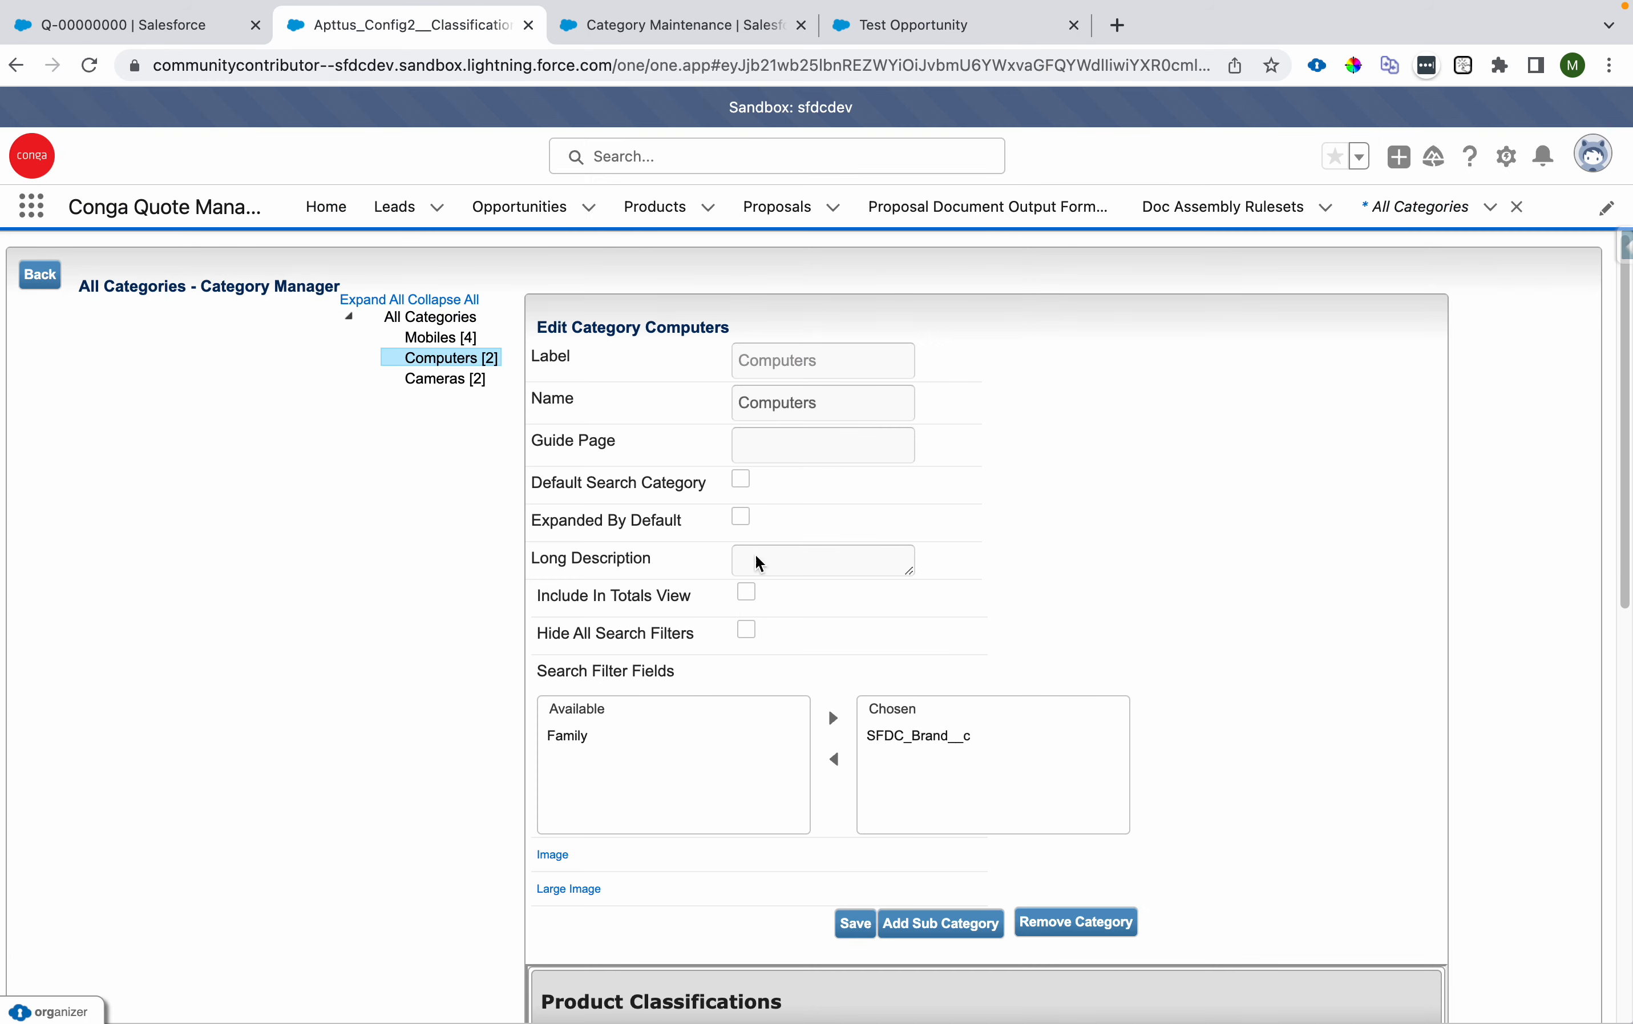
Step: Add SFDC_Brand__c to the Cameras category's chosen search filter fields and save the category
click(436, 377)
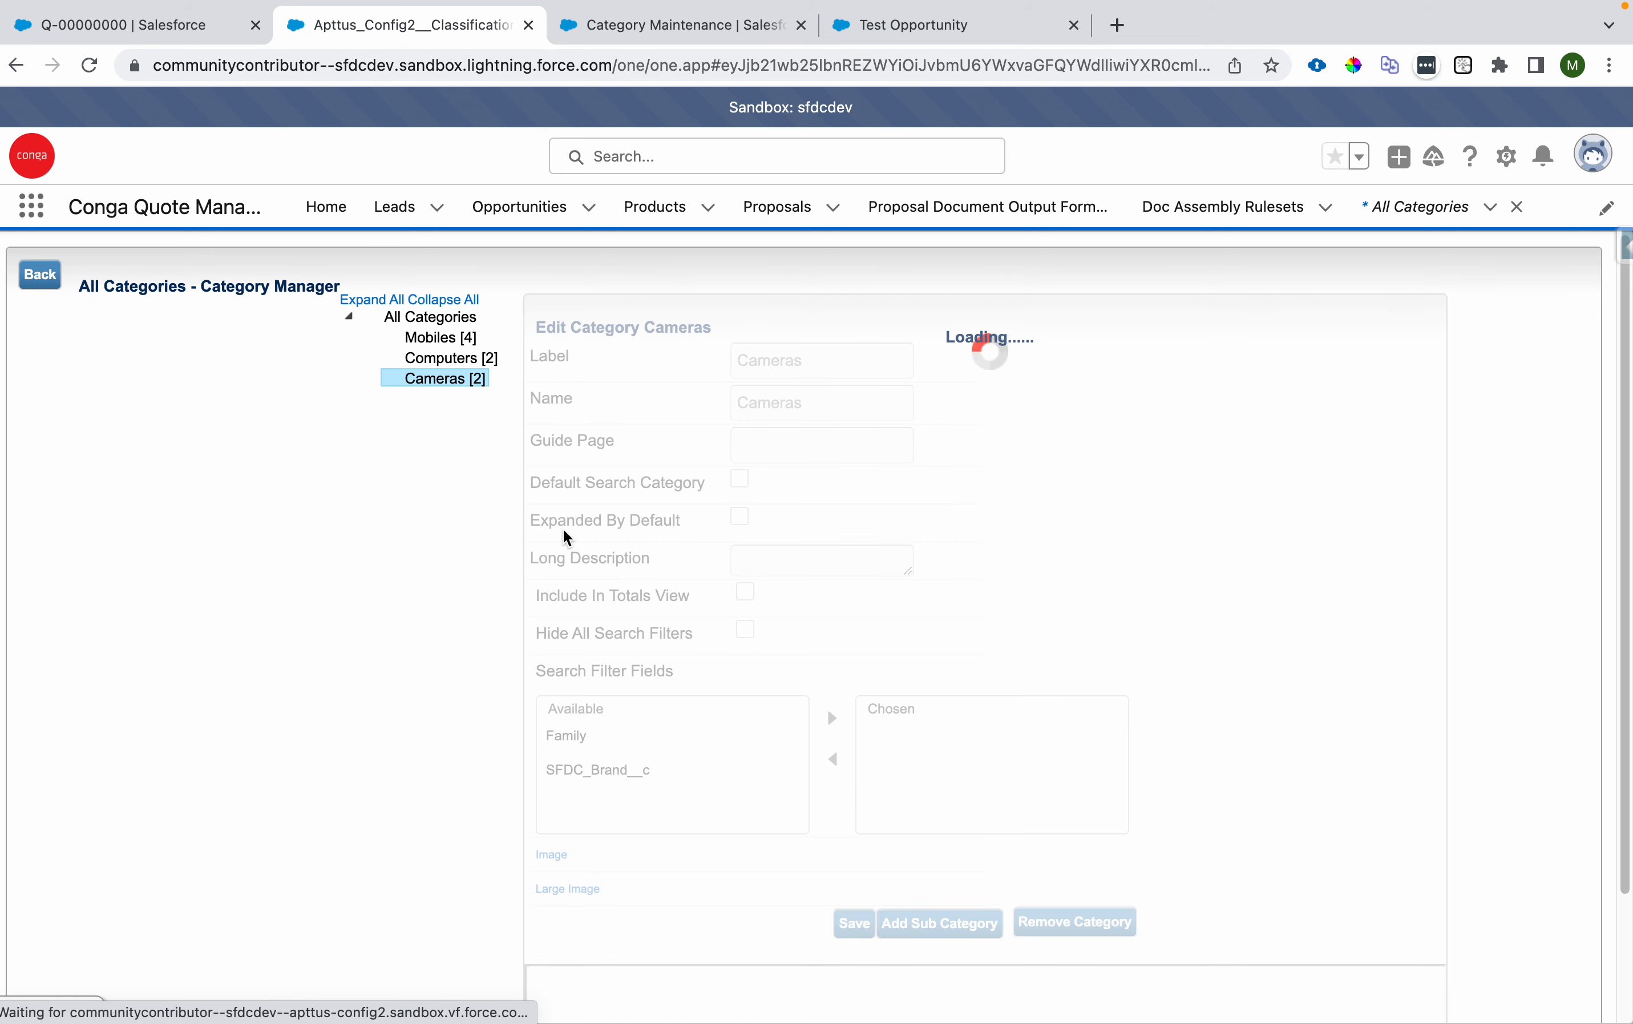
click(637, 771)
click(832, 719)
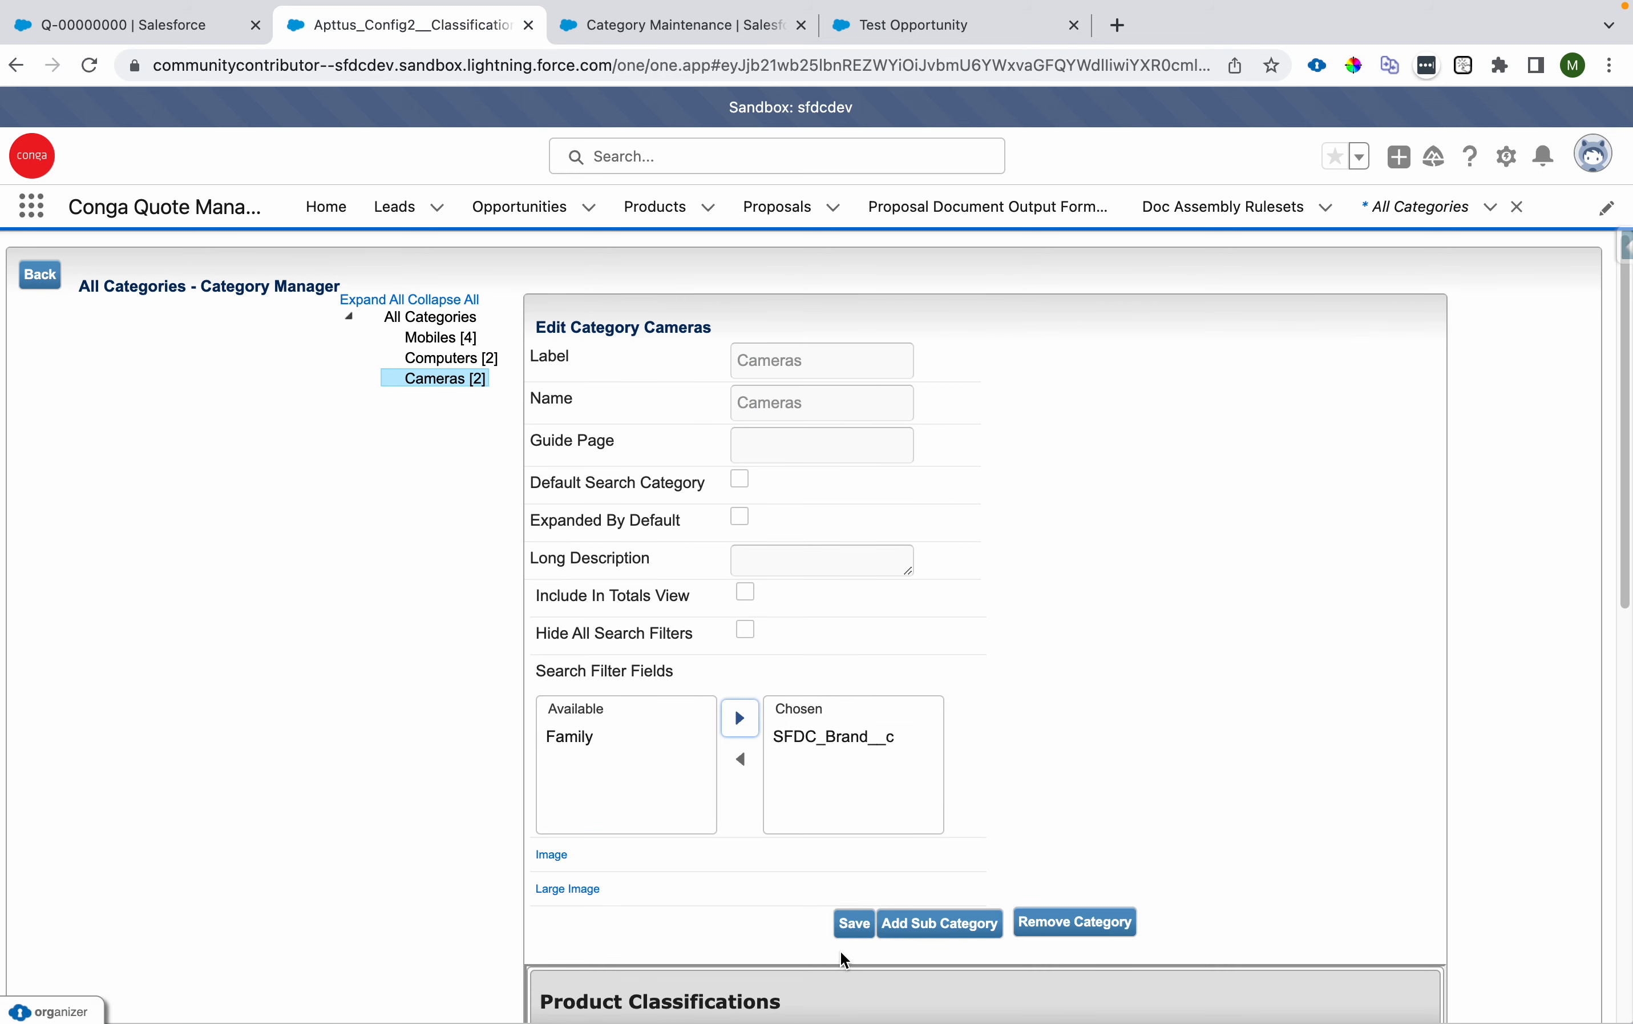
click(855, 927)
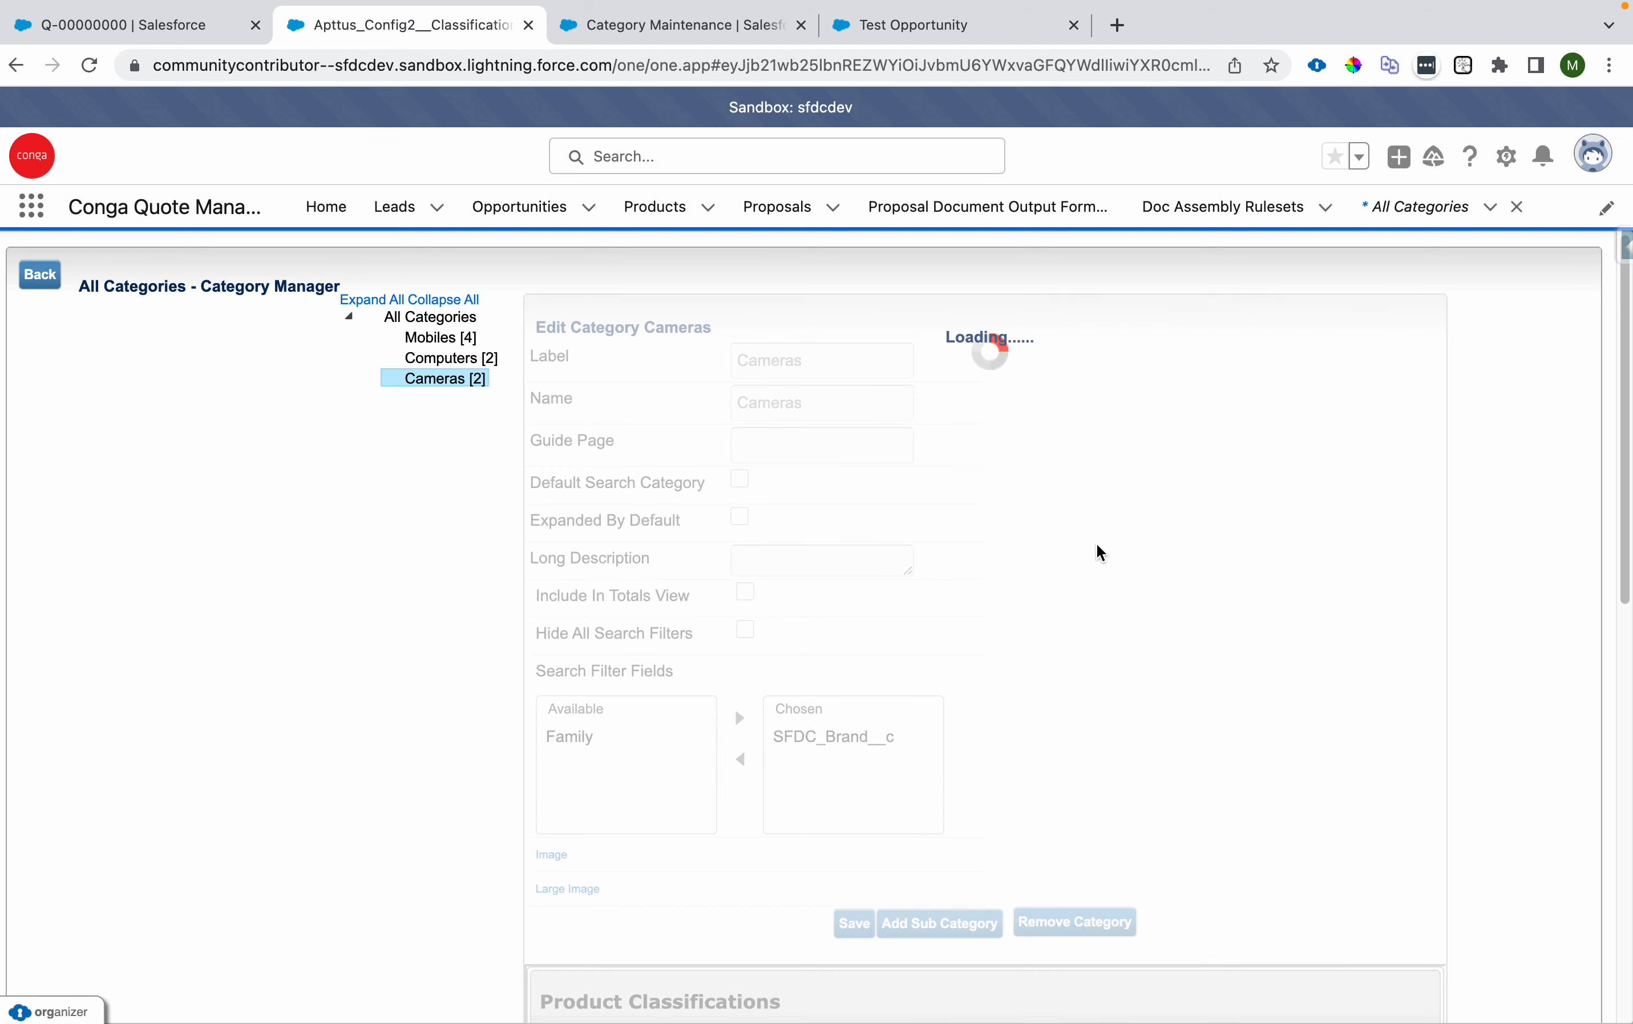
Step: Reload the Test Opportunity catalog and check the Computers and Cameras categories for brand filters
click(839, 26)
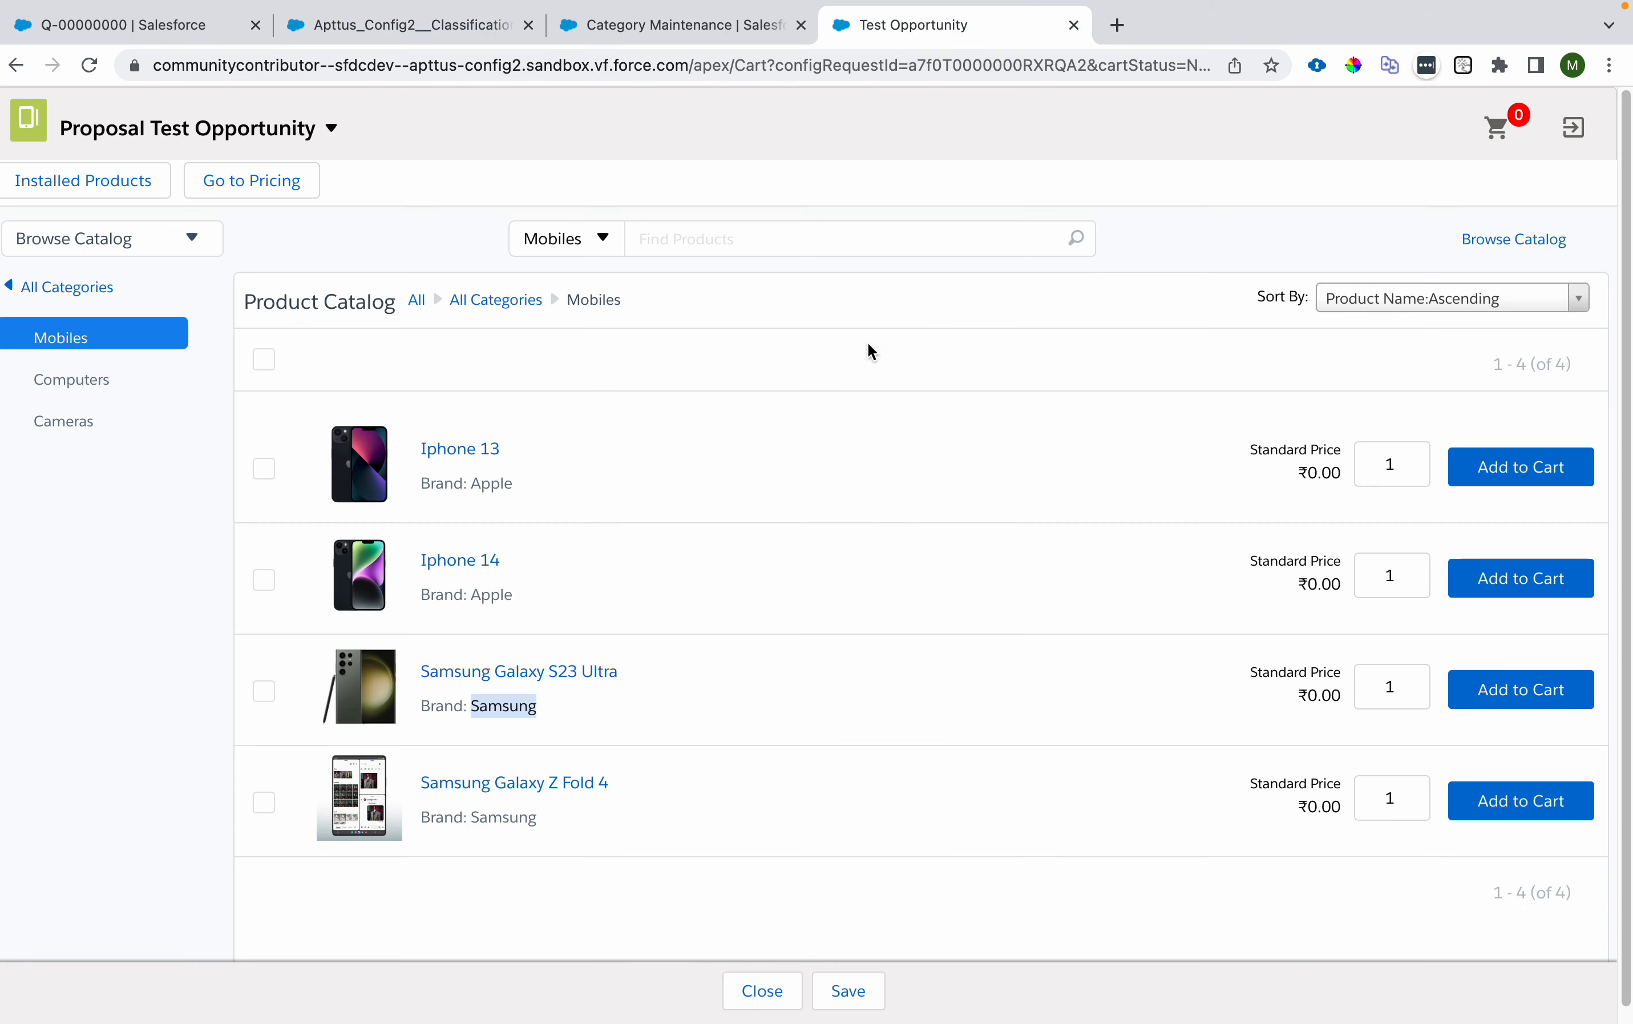
key(super+r)
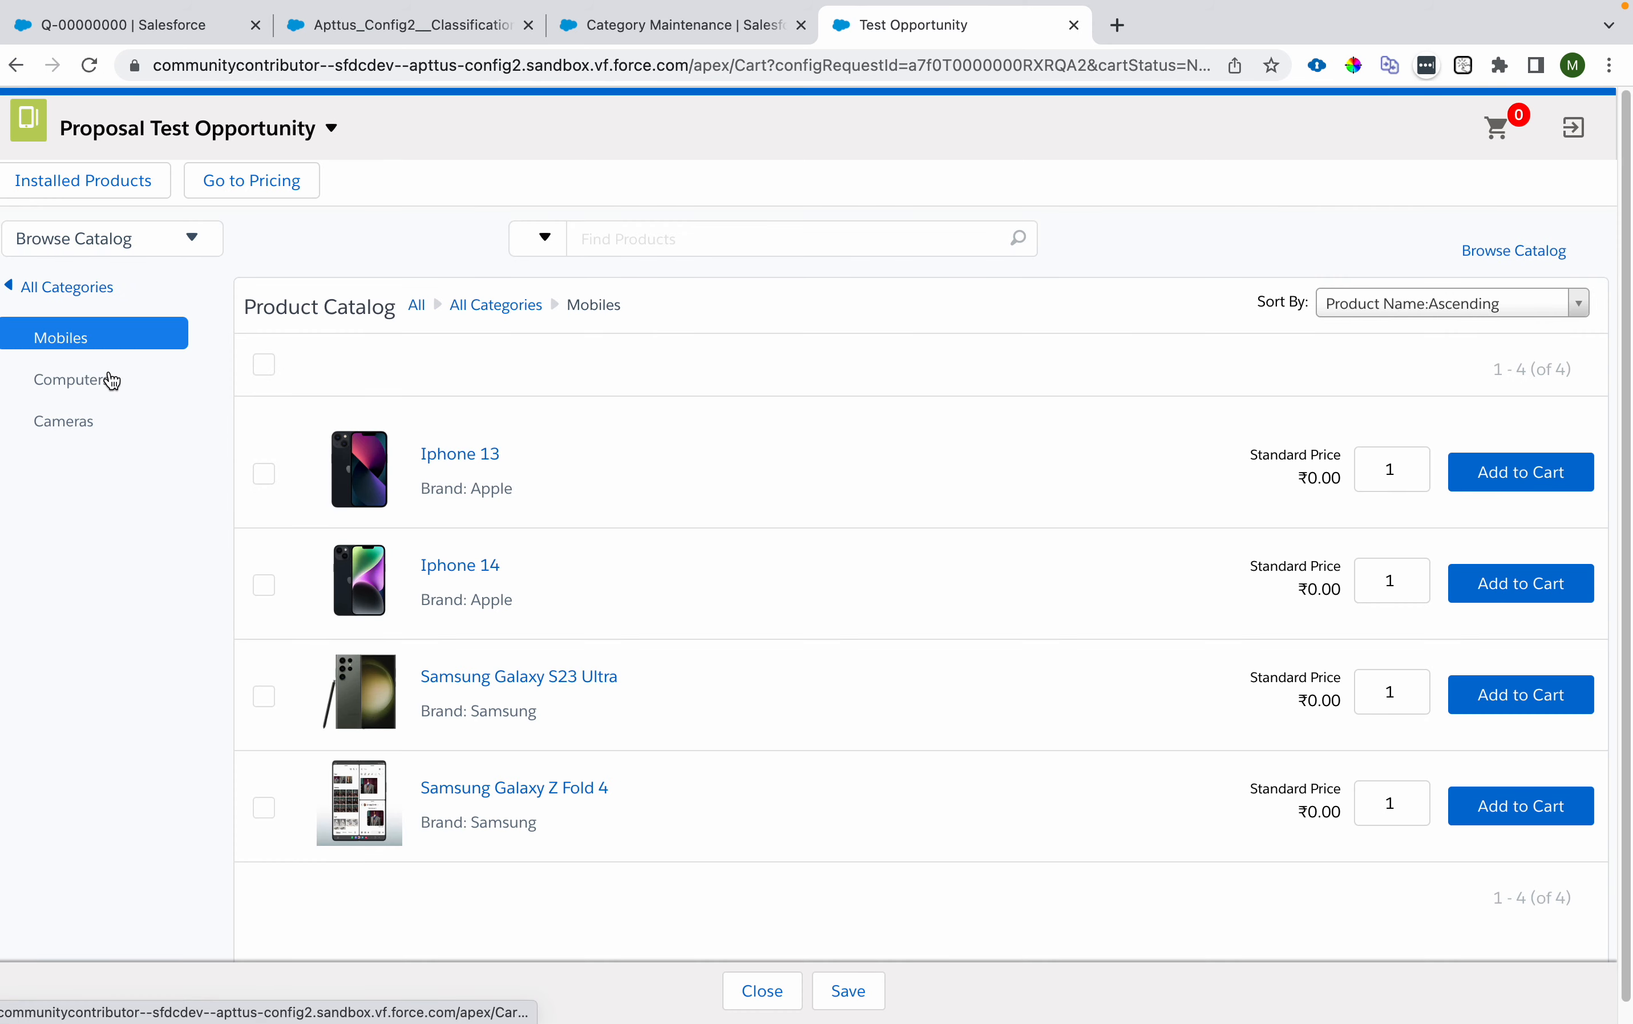
click(110, 378)
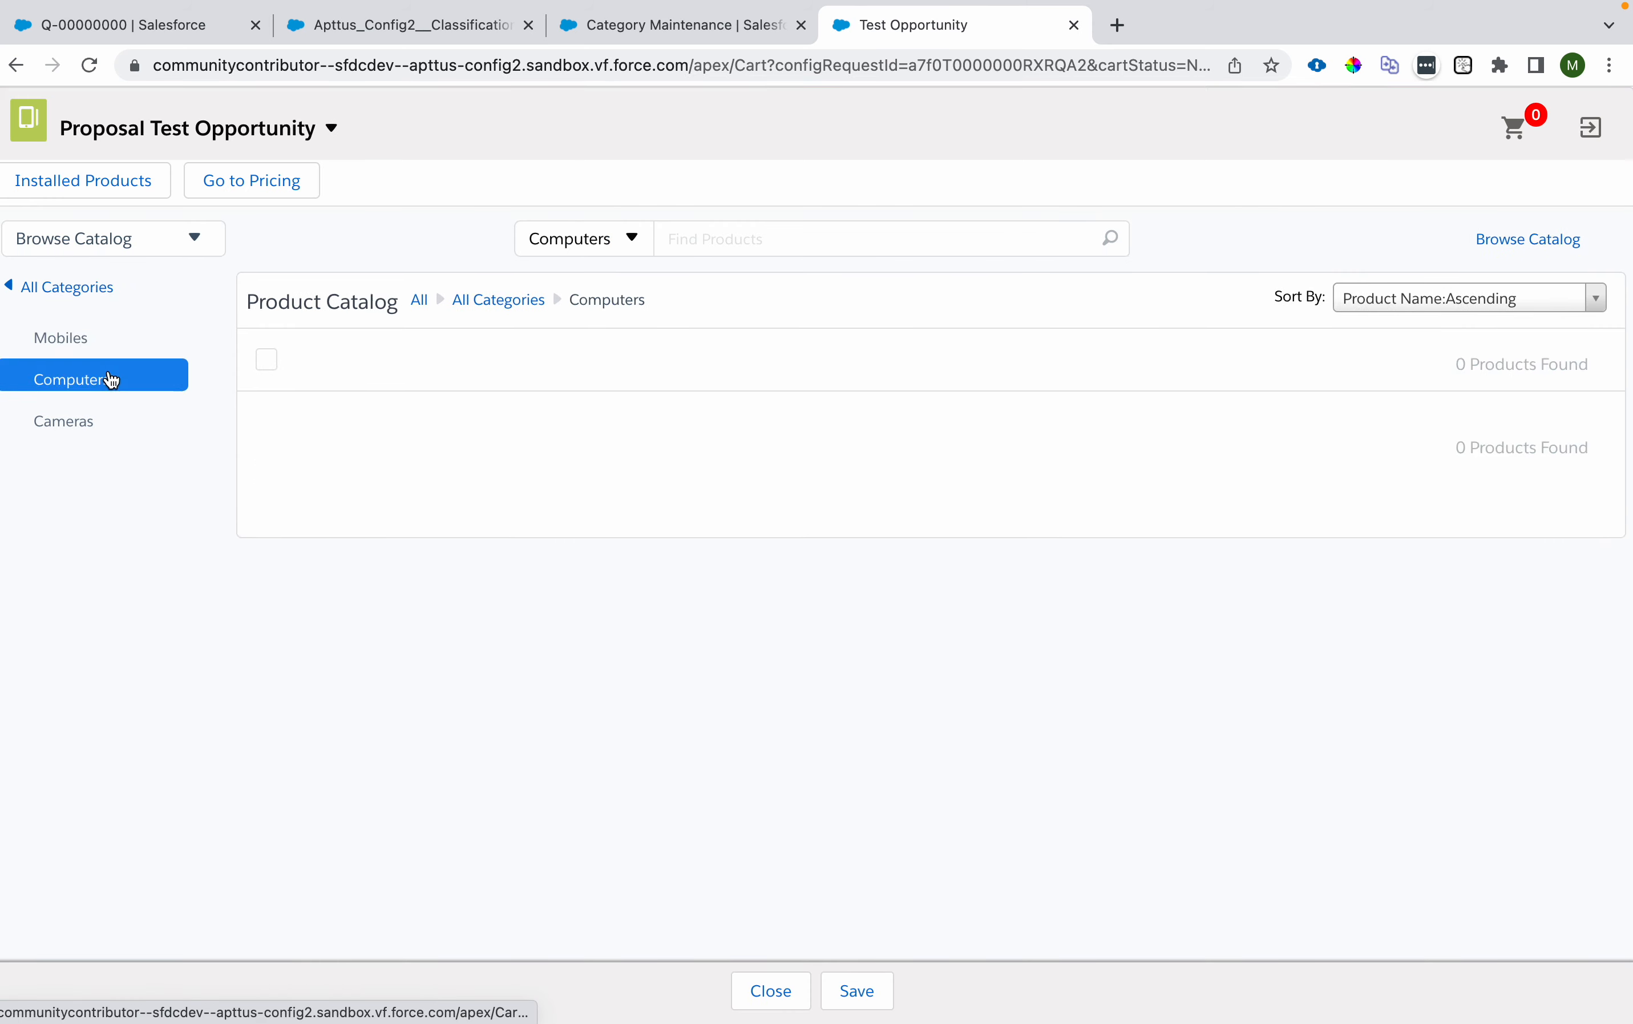
click(98, 421)
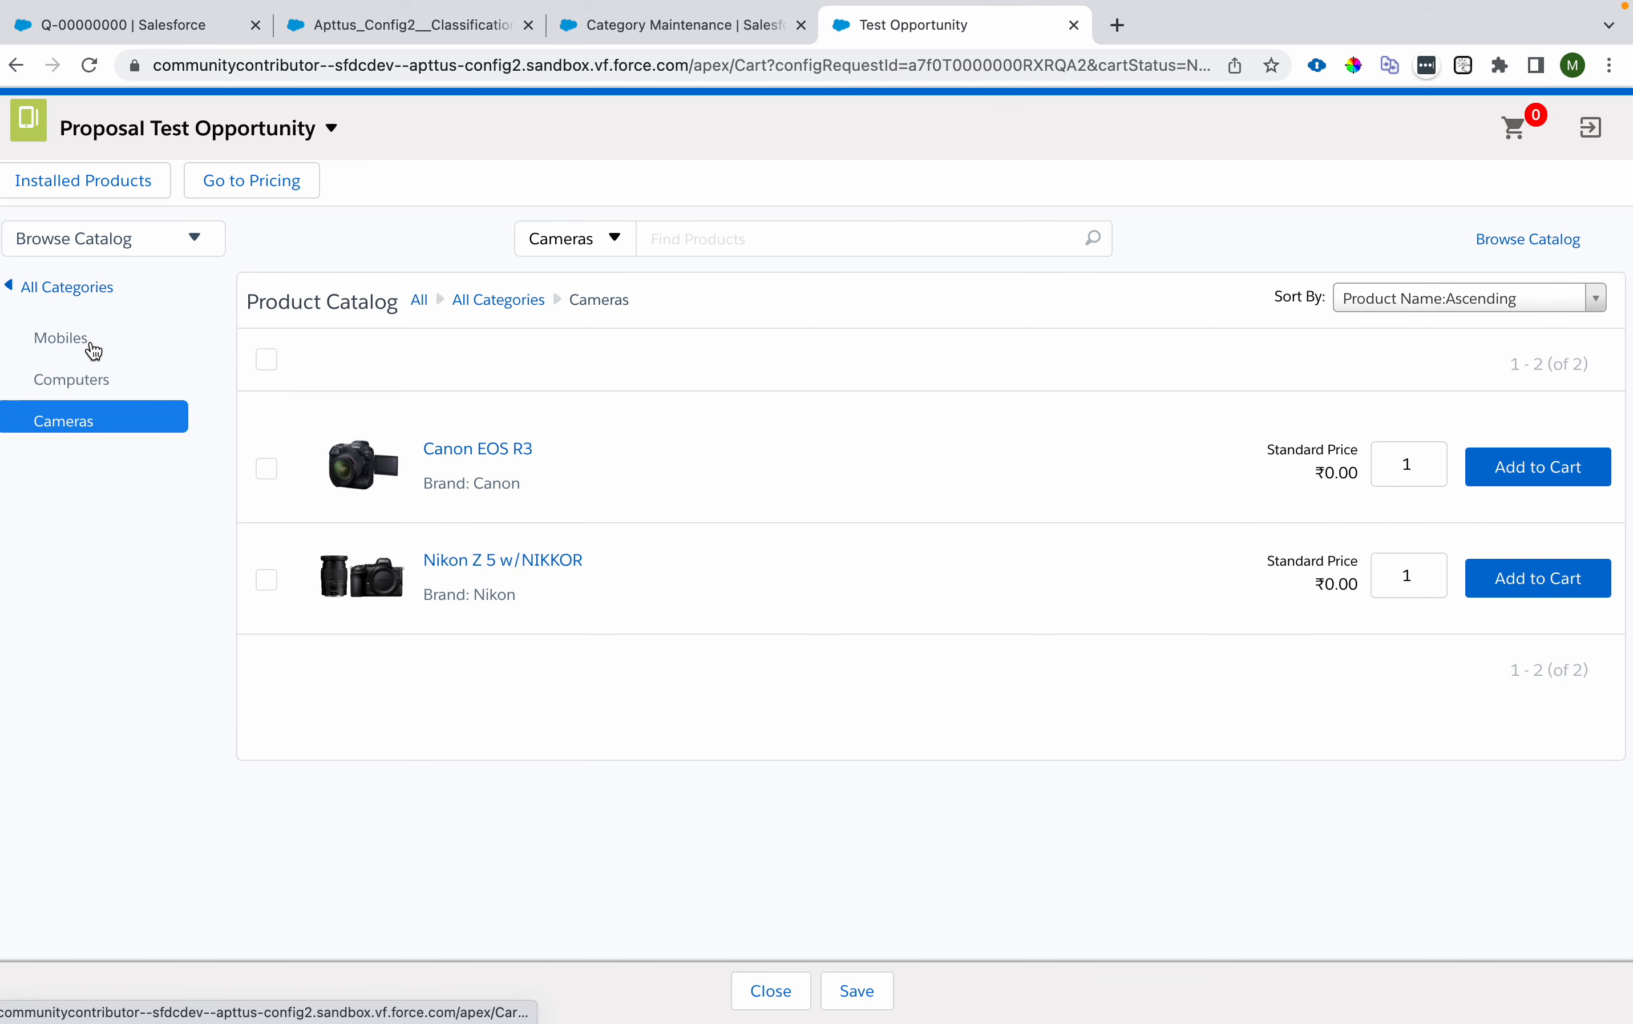
Step: Find Product Filter Maintenance by searching for "filter", open it in a separate browser tab and update the product filters
click(609, 32)
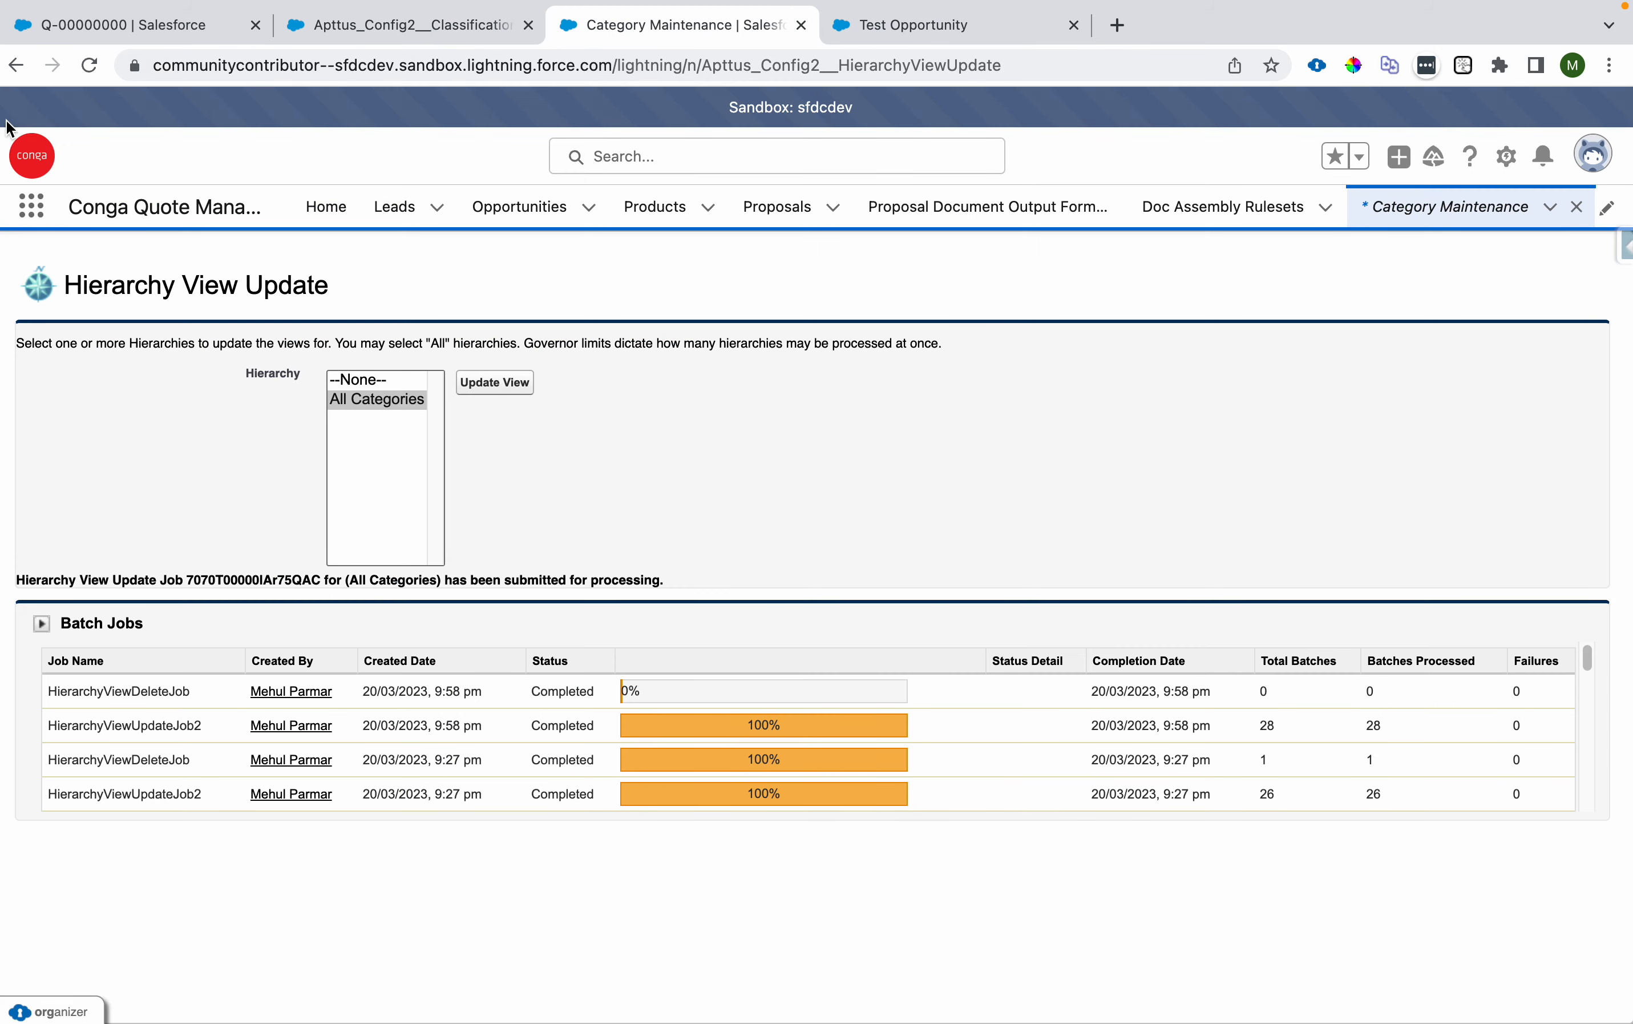
click(31, 206)
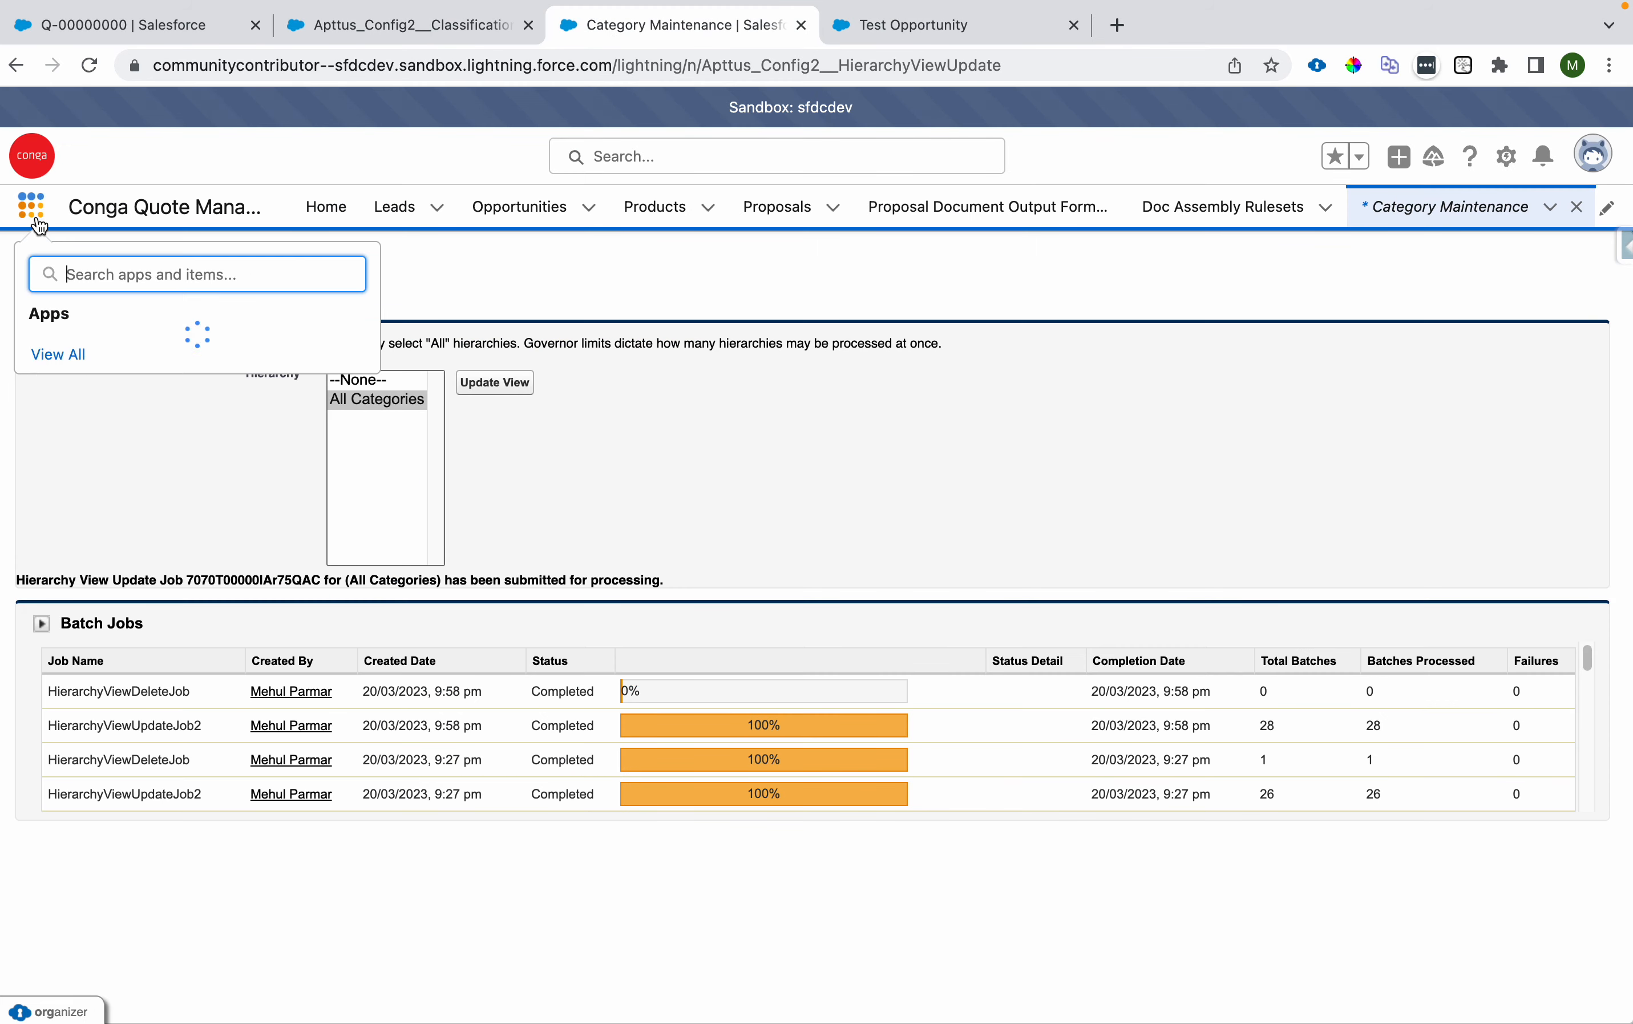
text(filter)
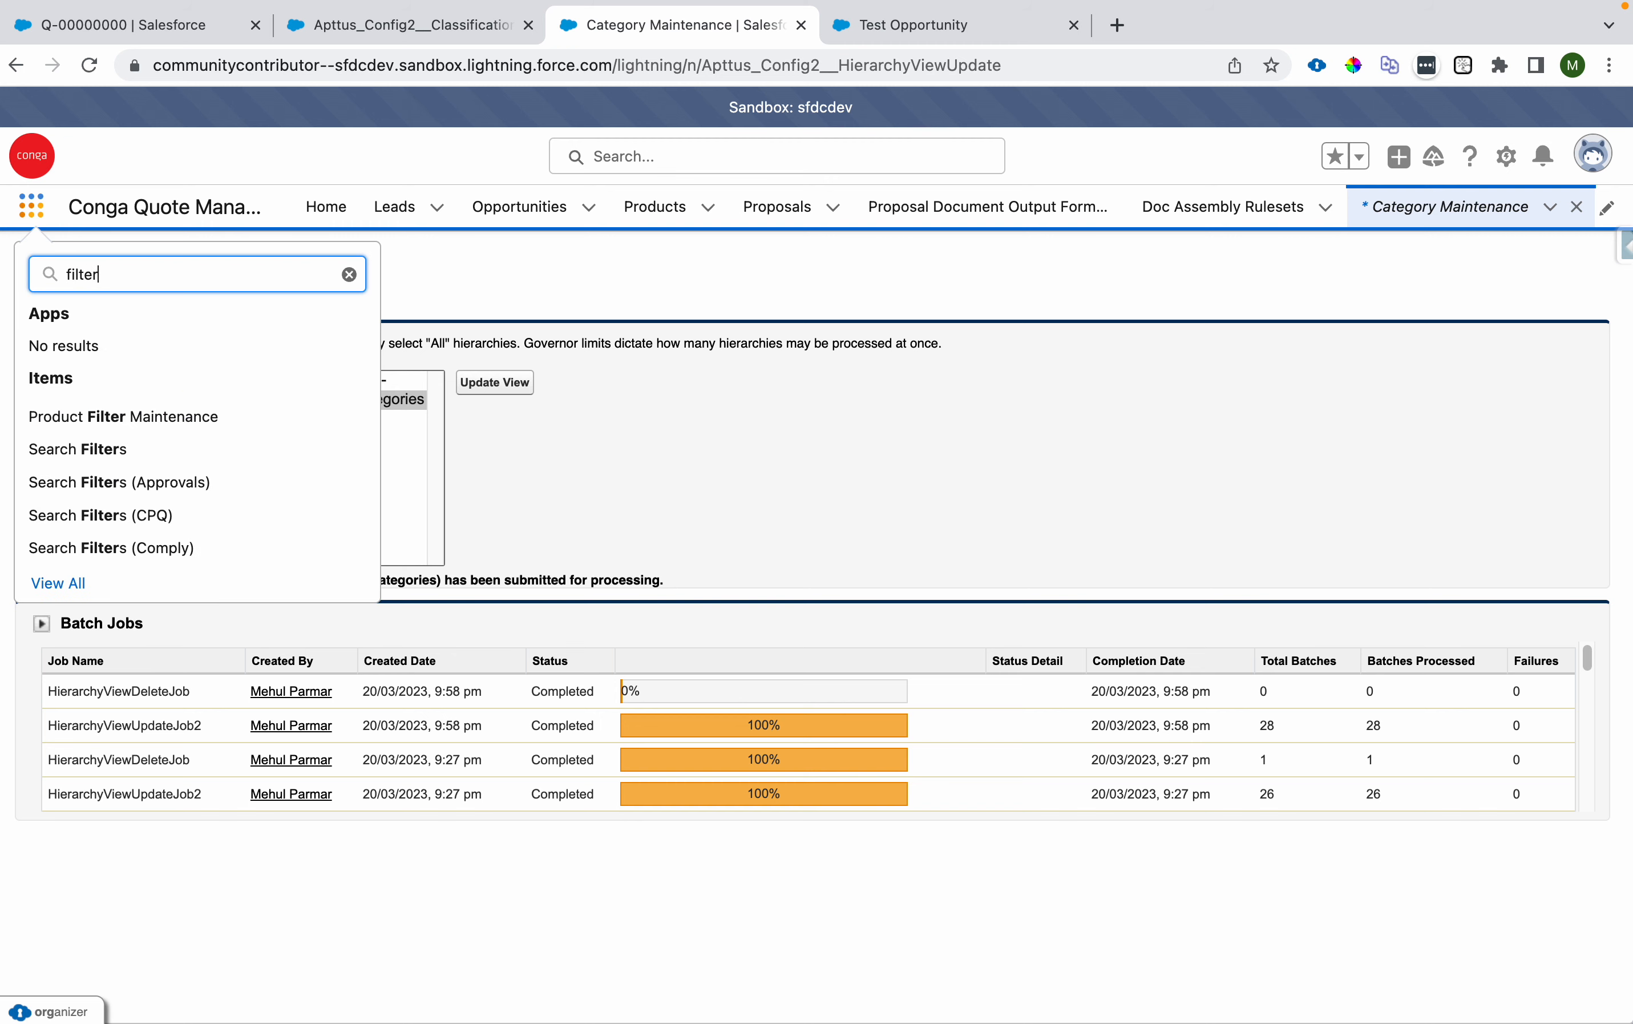
super+click(98, 414)
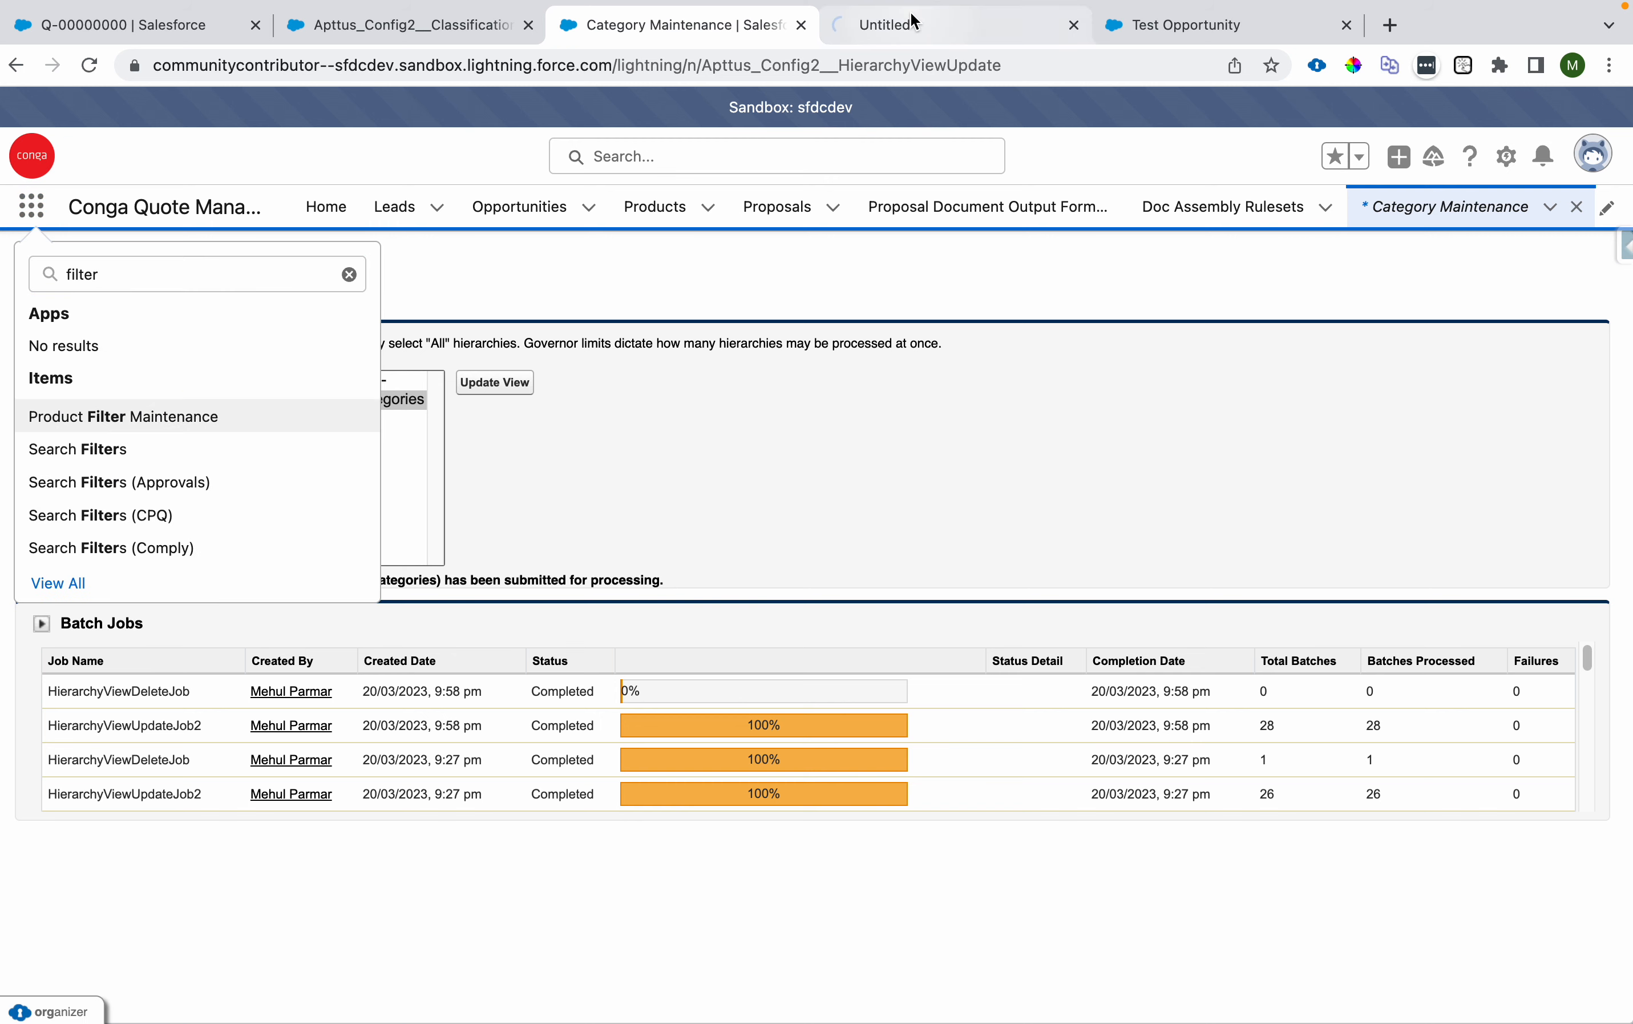
click(911, 21)
click(1209, 27)
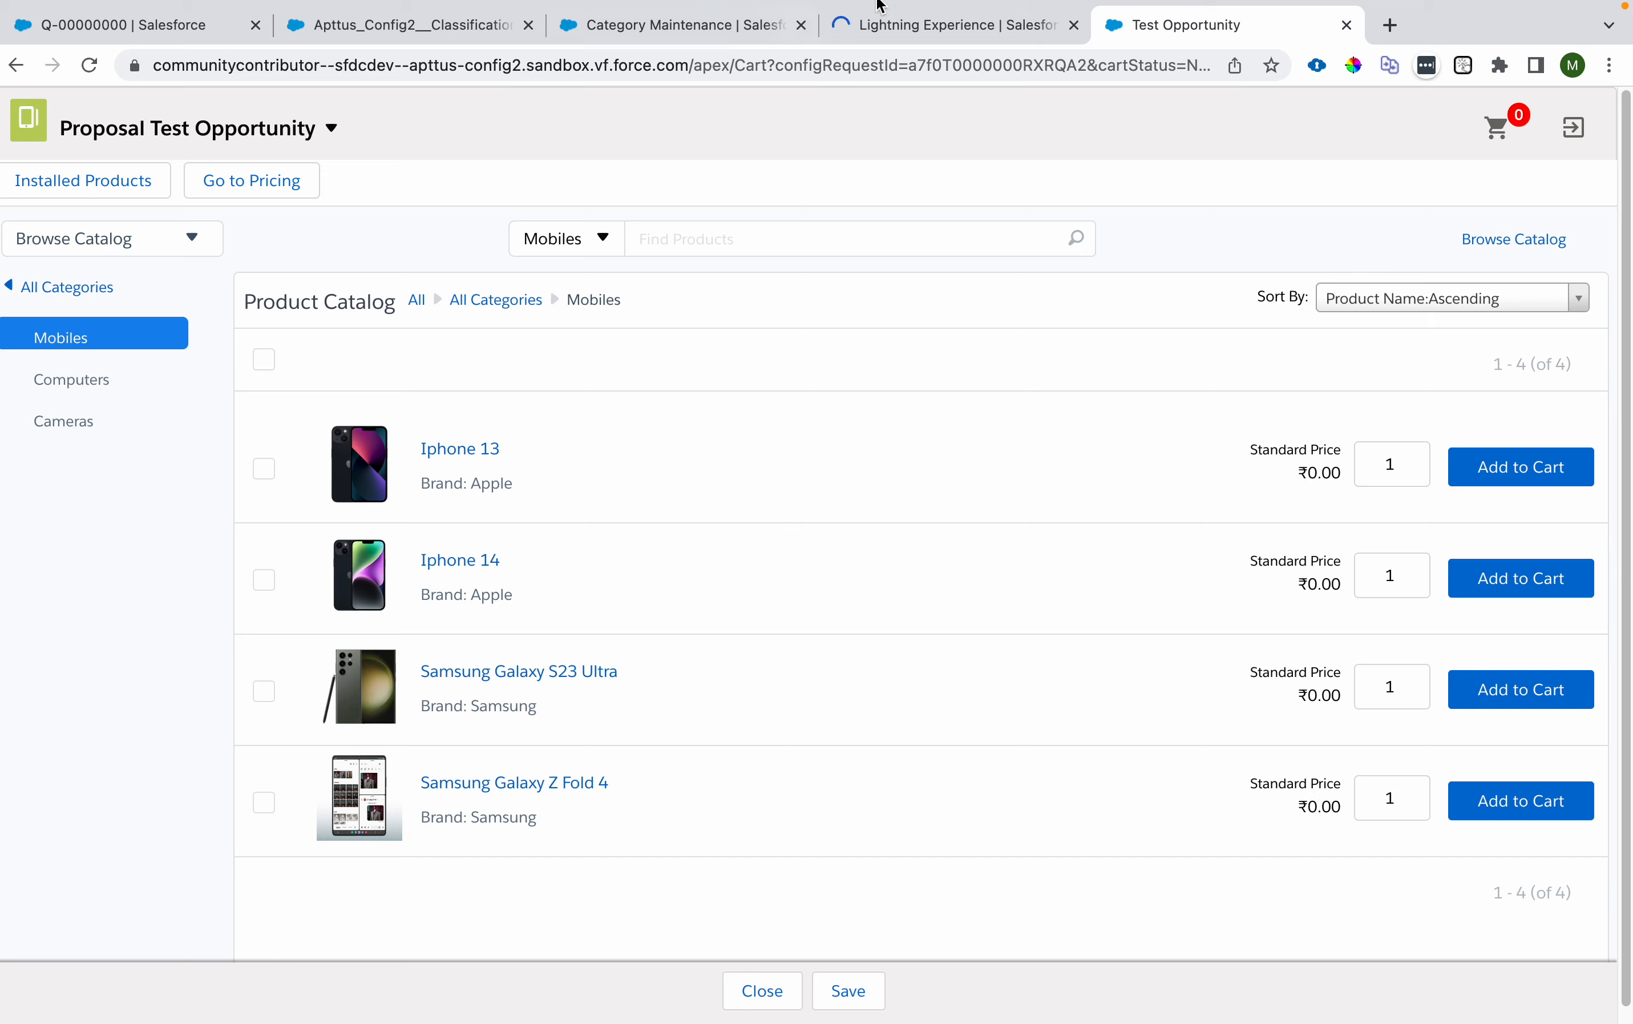
click(941, 25)
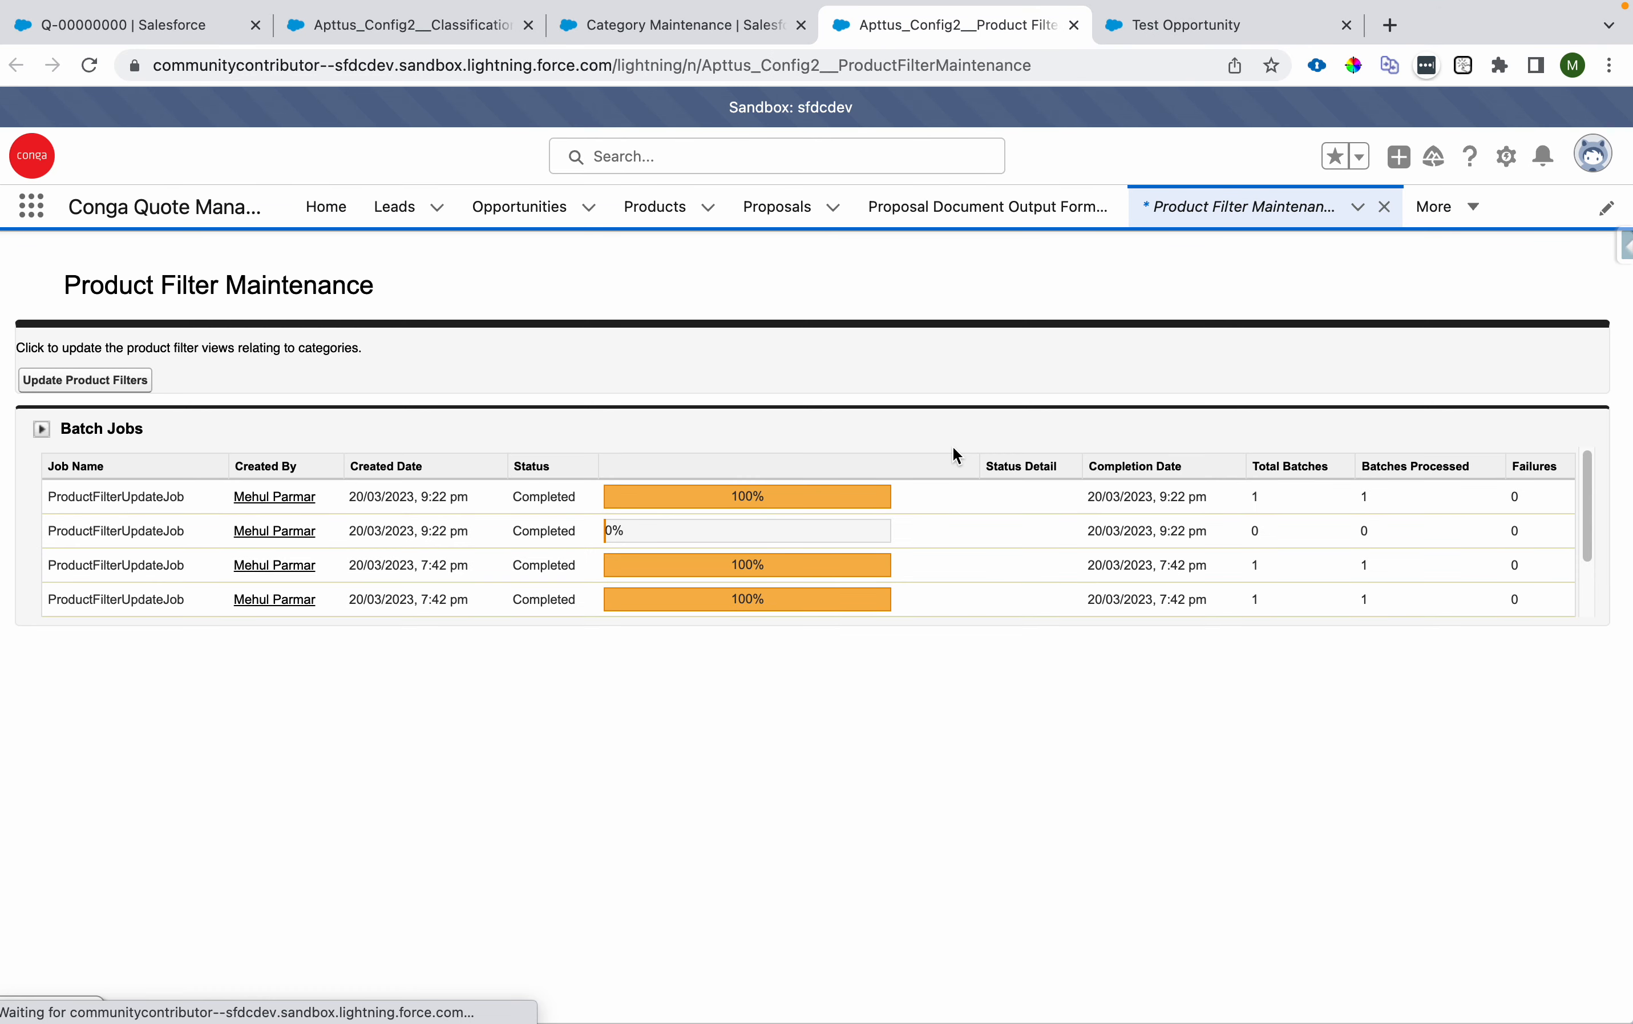
click(120, 381)
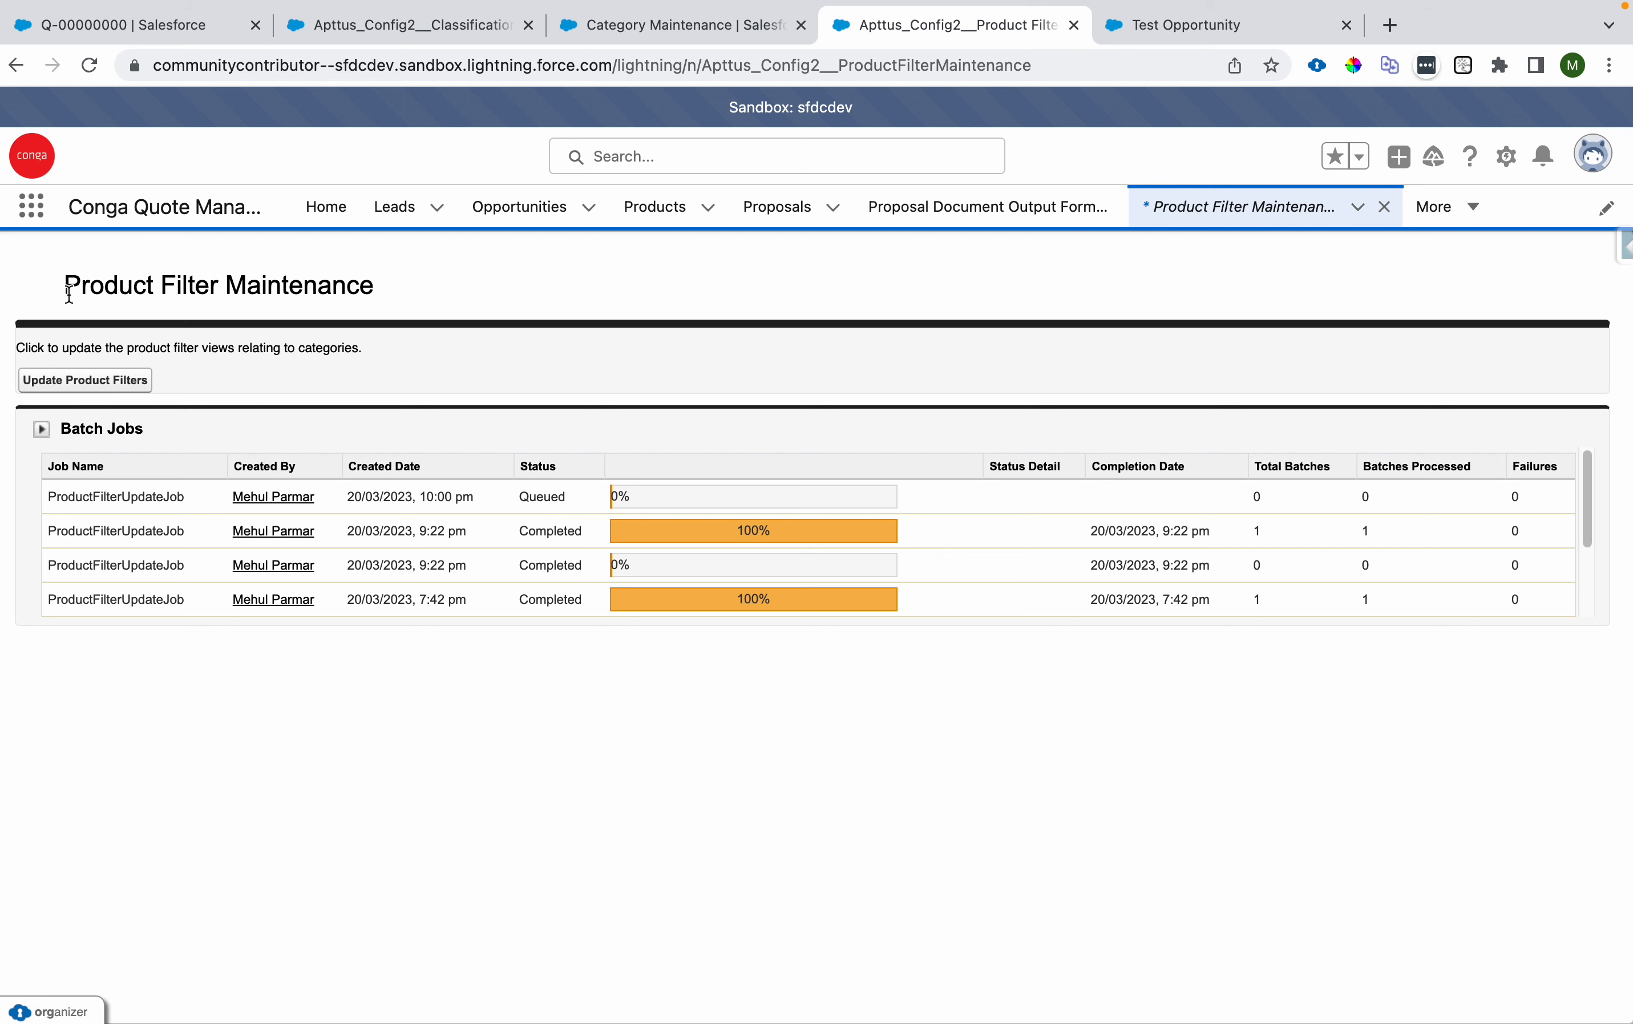
drag(69, 293, 347, 286)
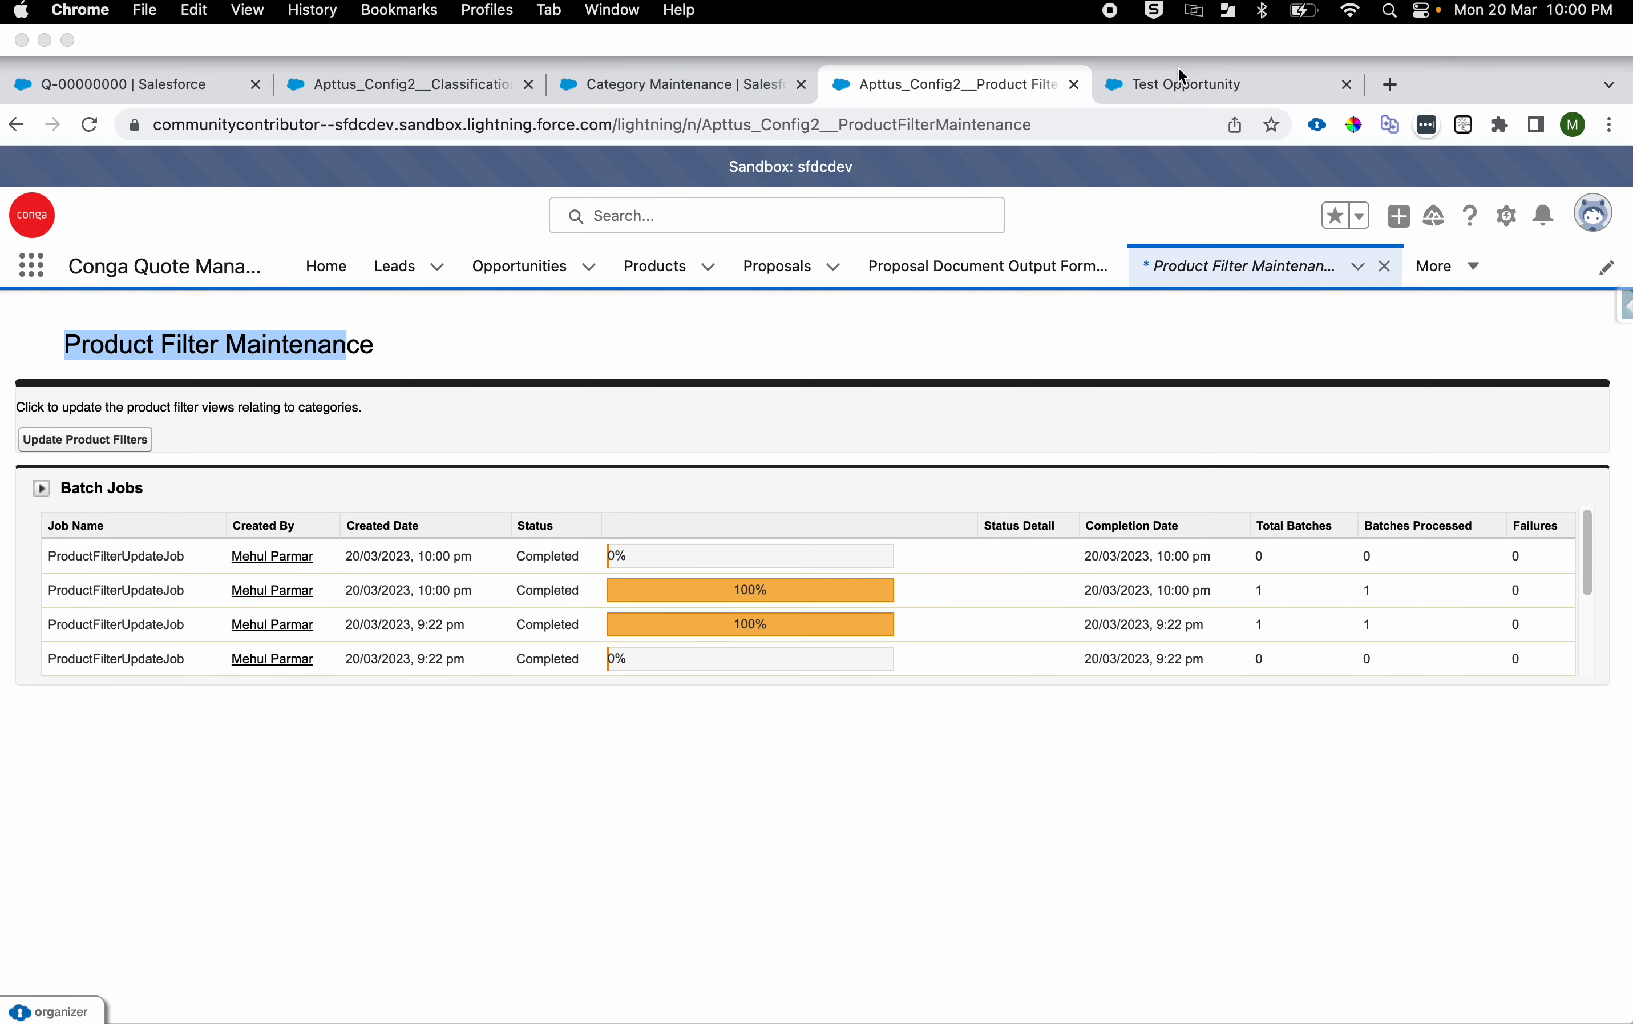
Step: Reload the Test Opportunity catalog and test the Mobiles brand filter with Apple and with Samsung, clearing each one
click(1178, 77)
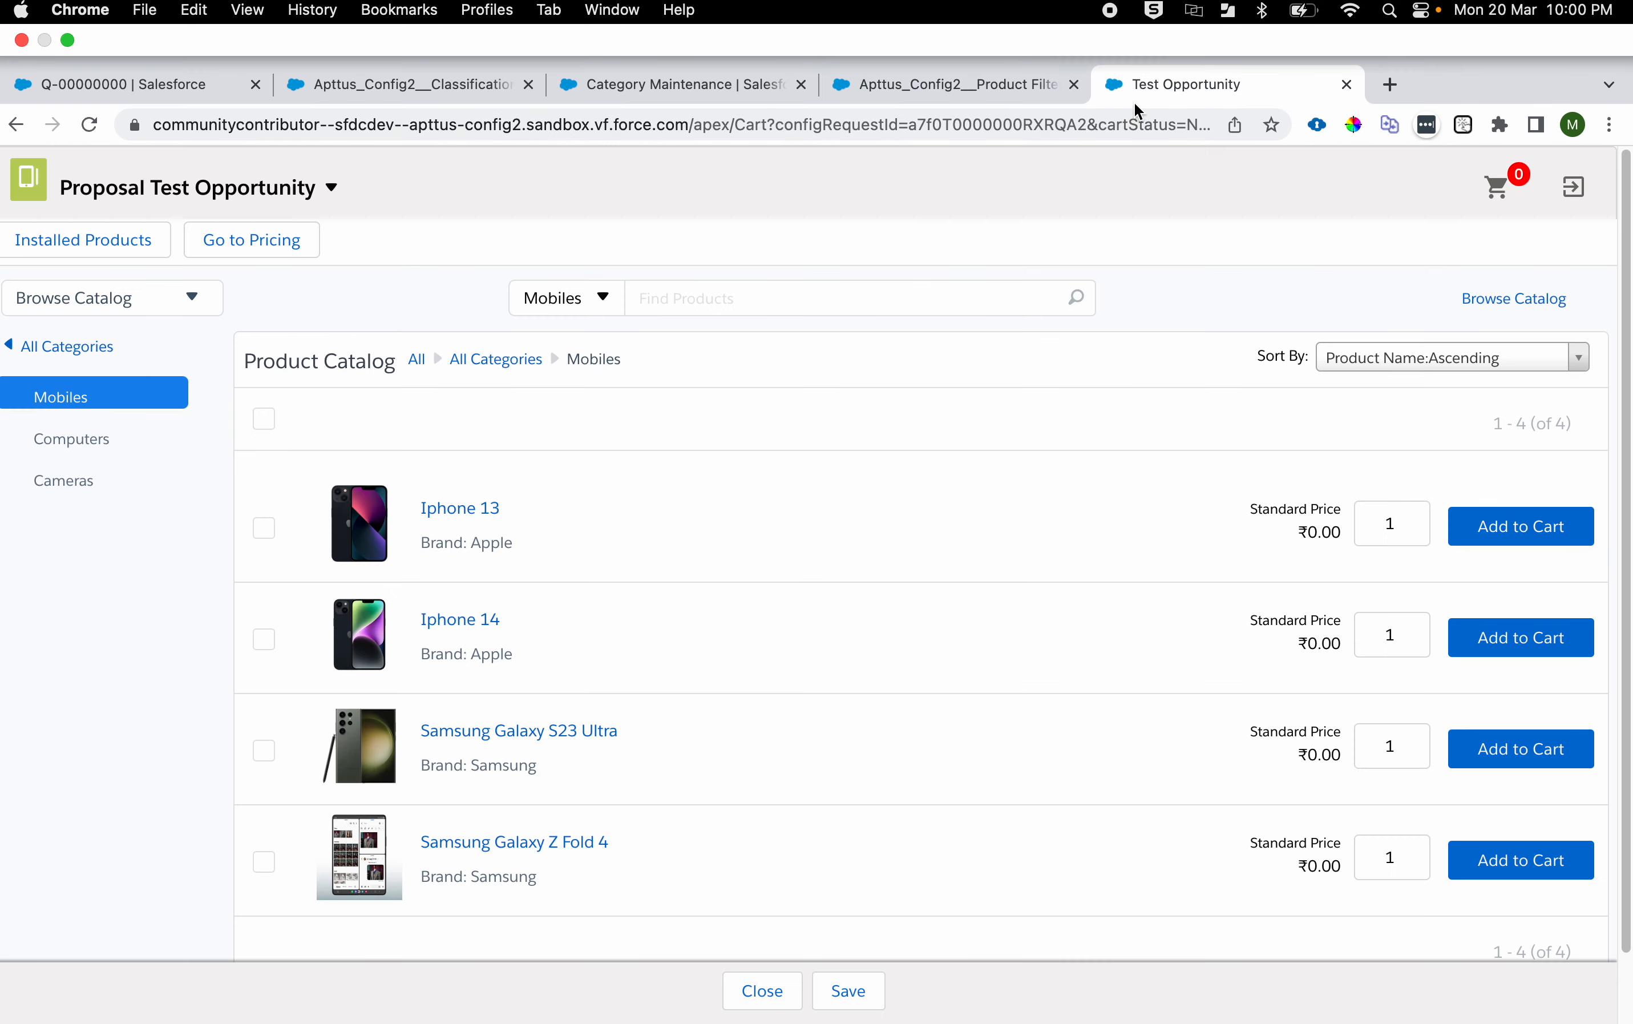
click(1085, 114)
key(Return)
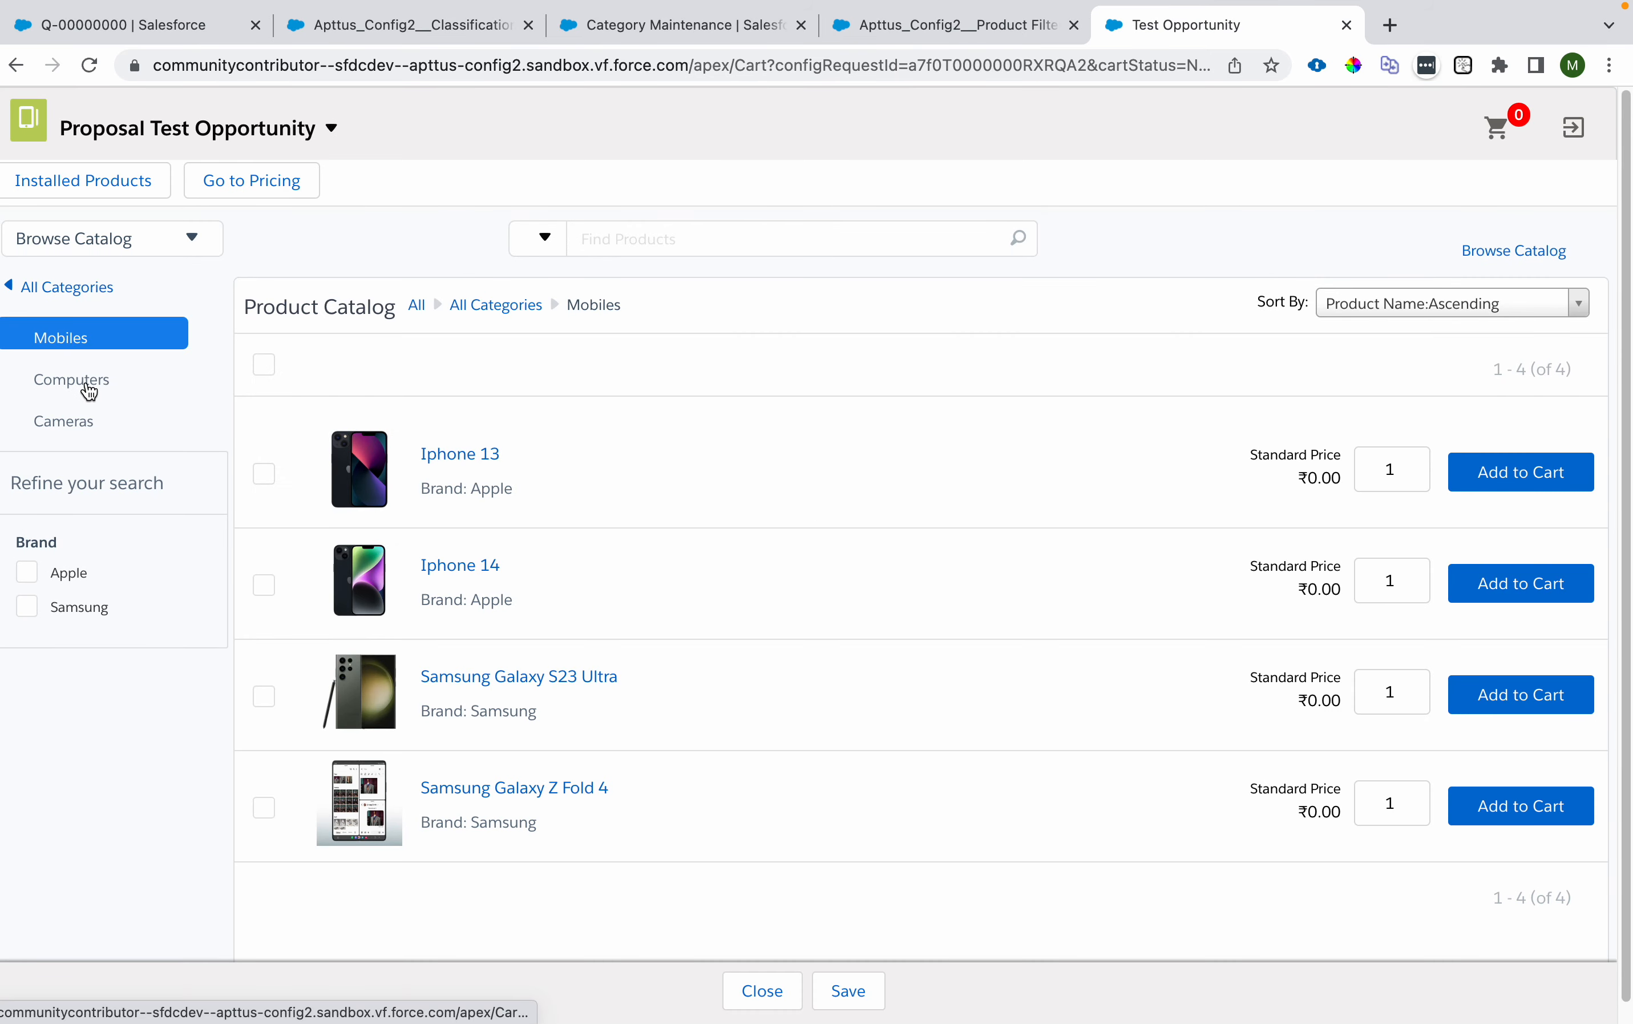
click(33, 577)
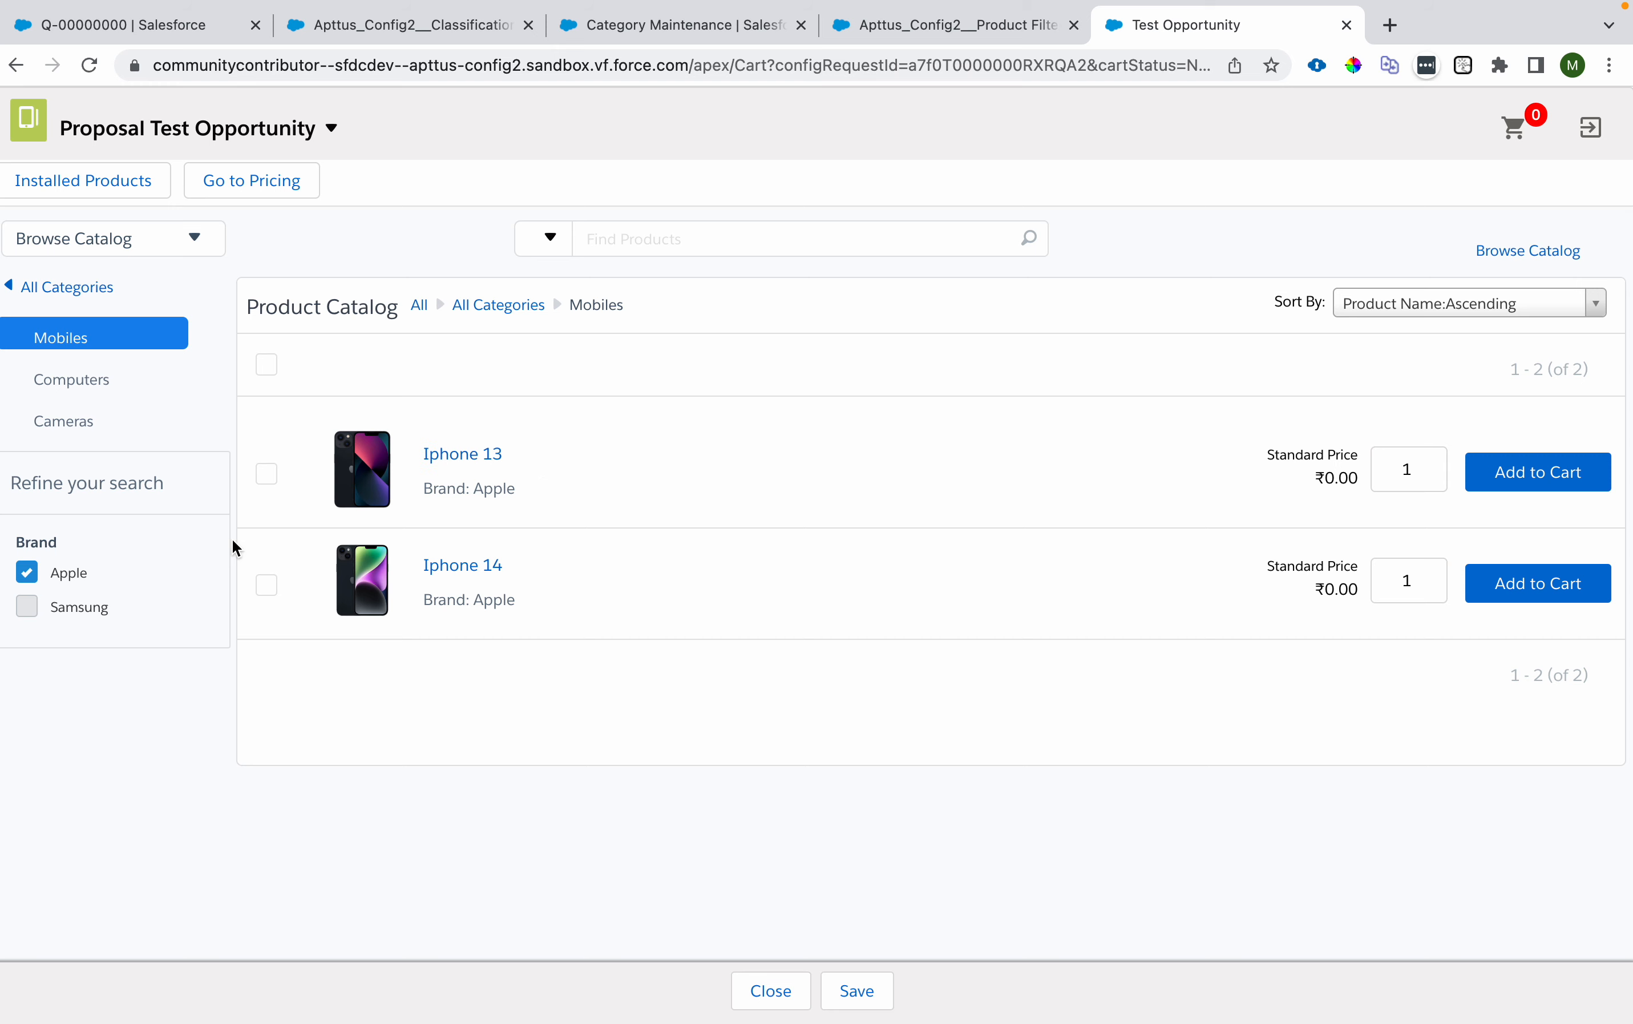
click(24, 576)
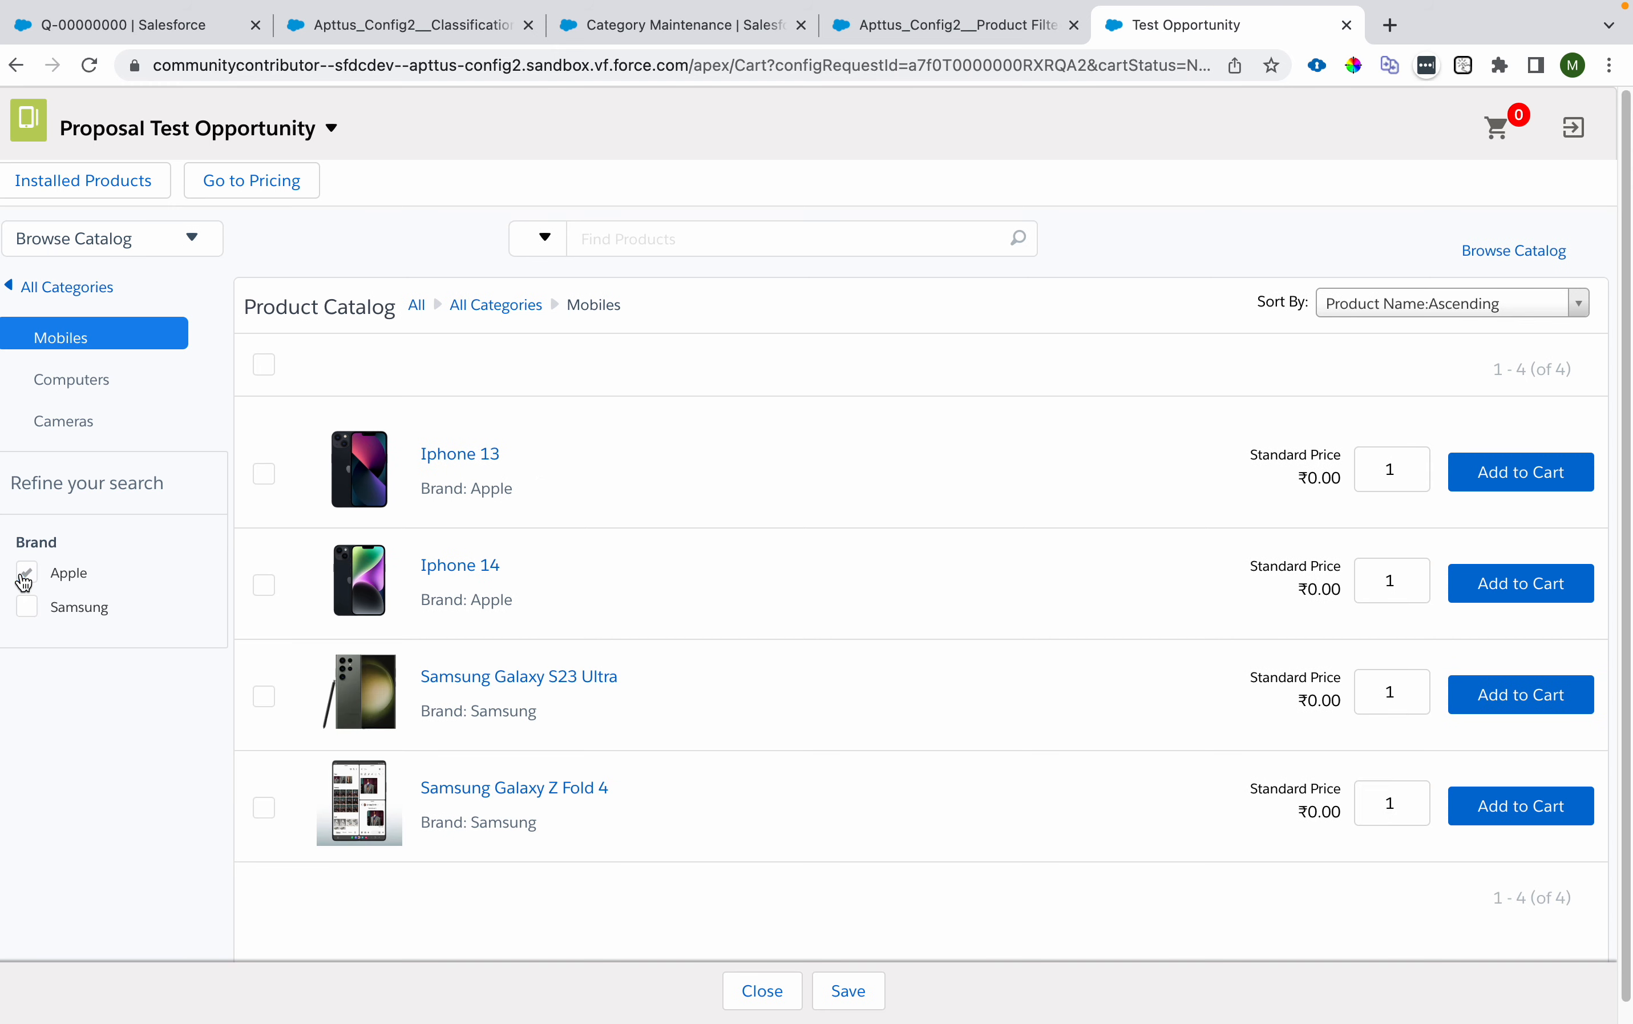
click(31, 611)
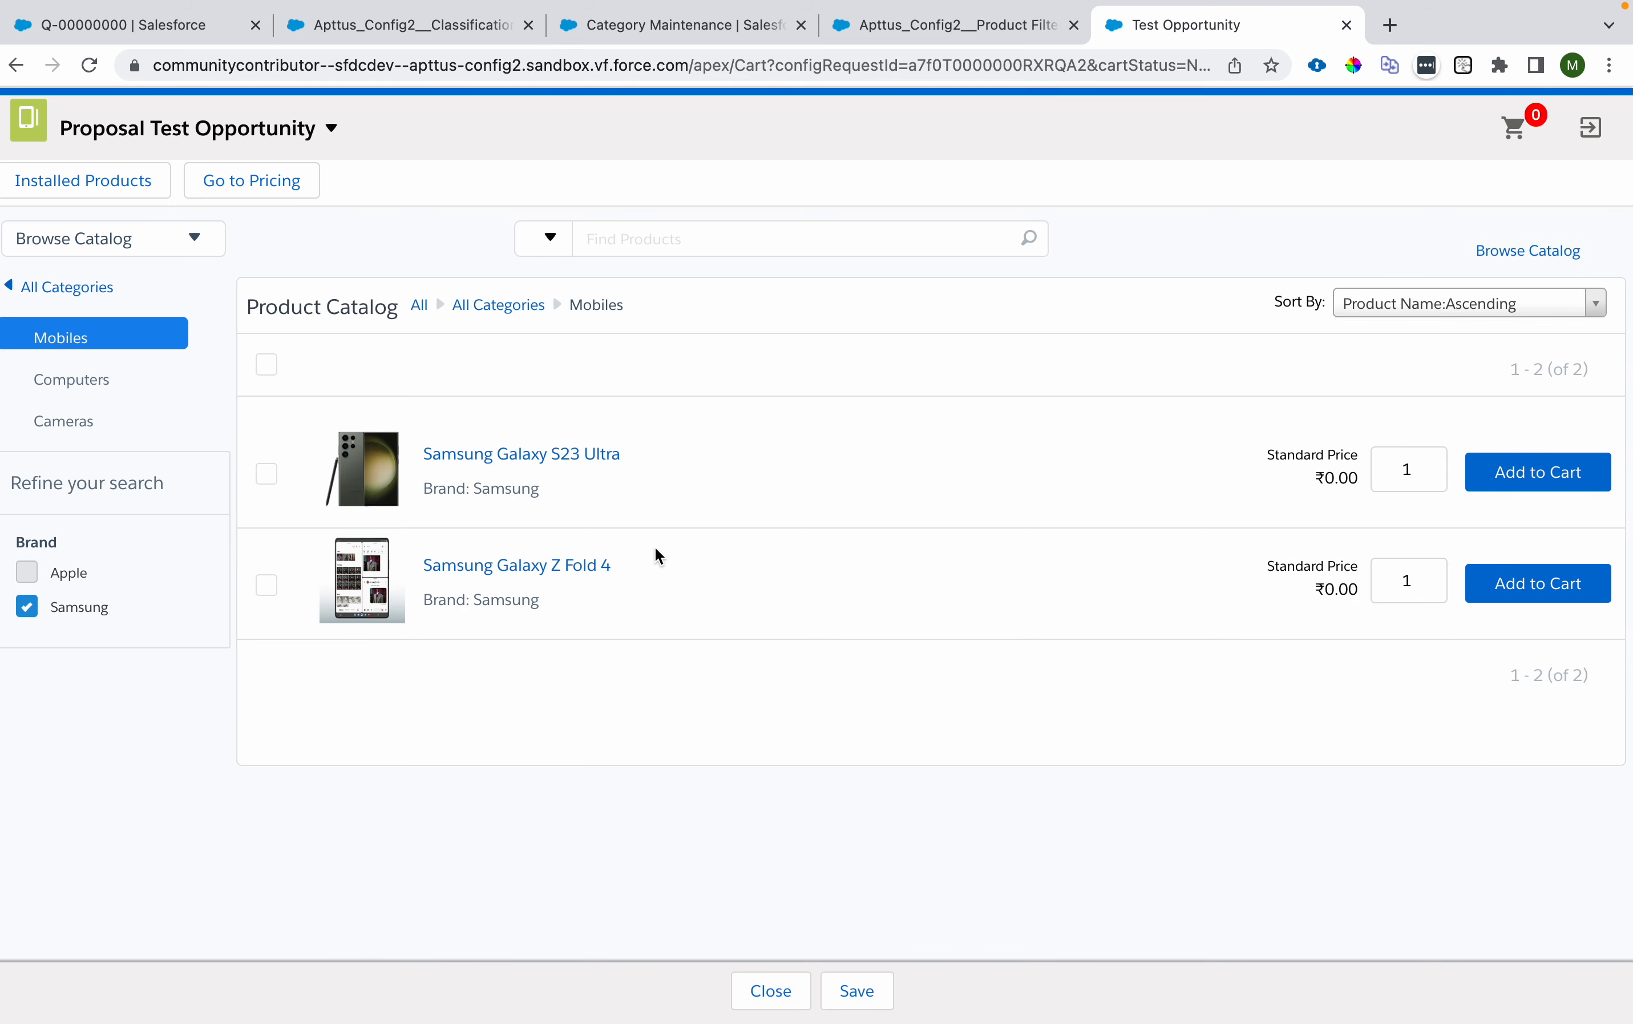
click(30, 613)
Step: Show the Cameras products and test the brand filter with Canon and with Nikon, clearing each one
click(98, 416)
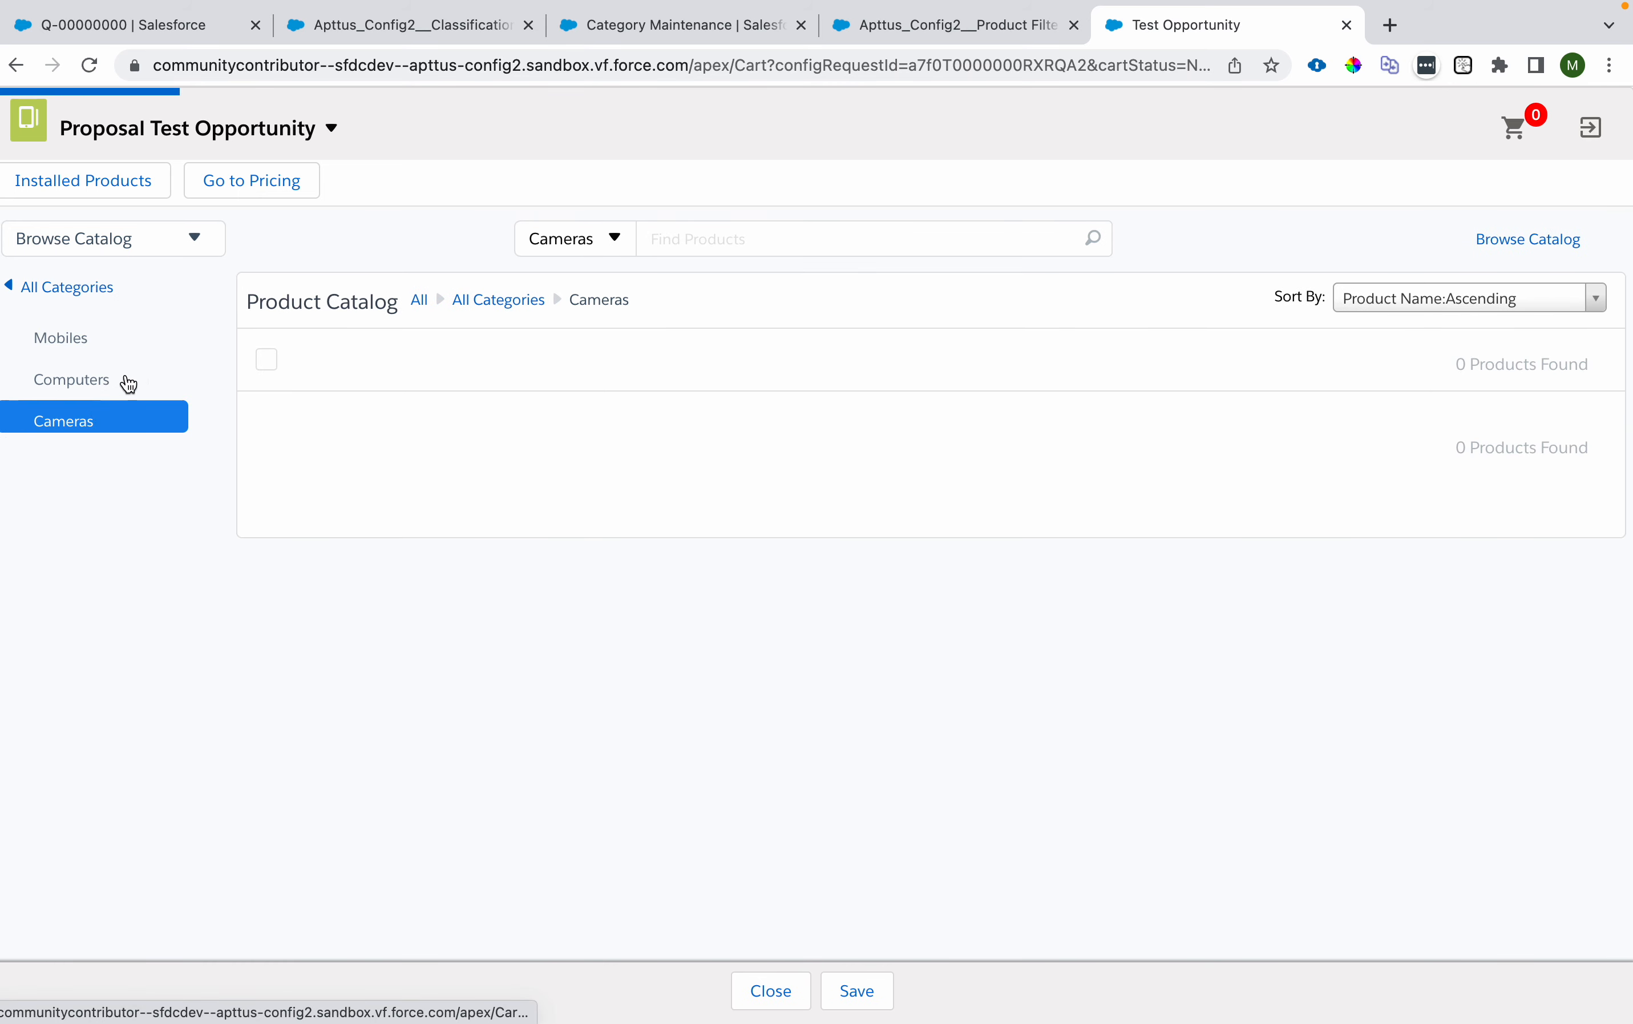
click(33, 580)
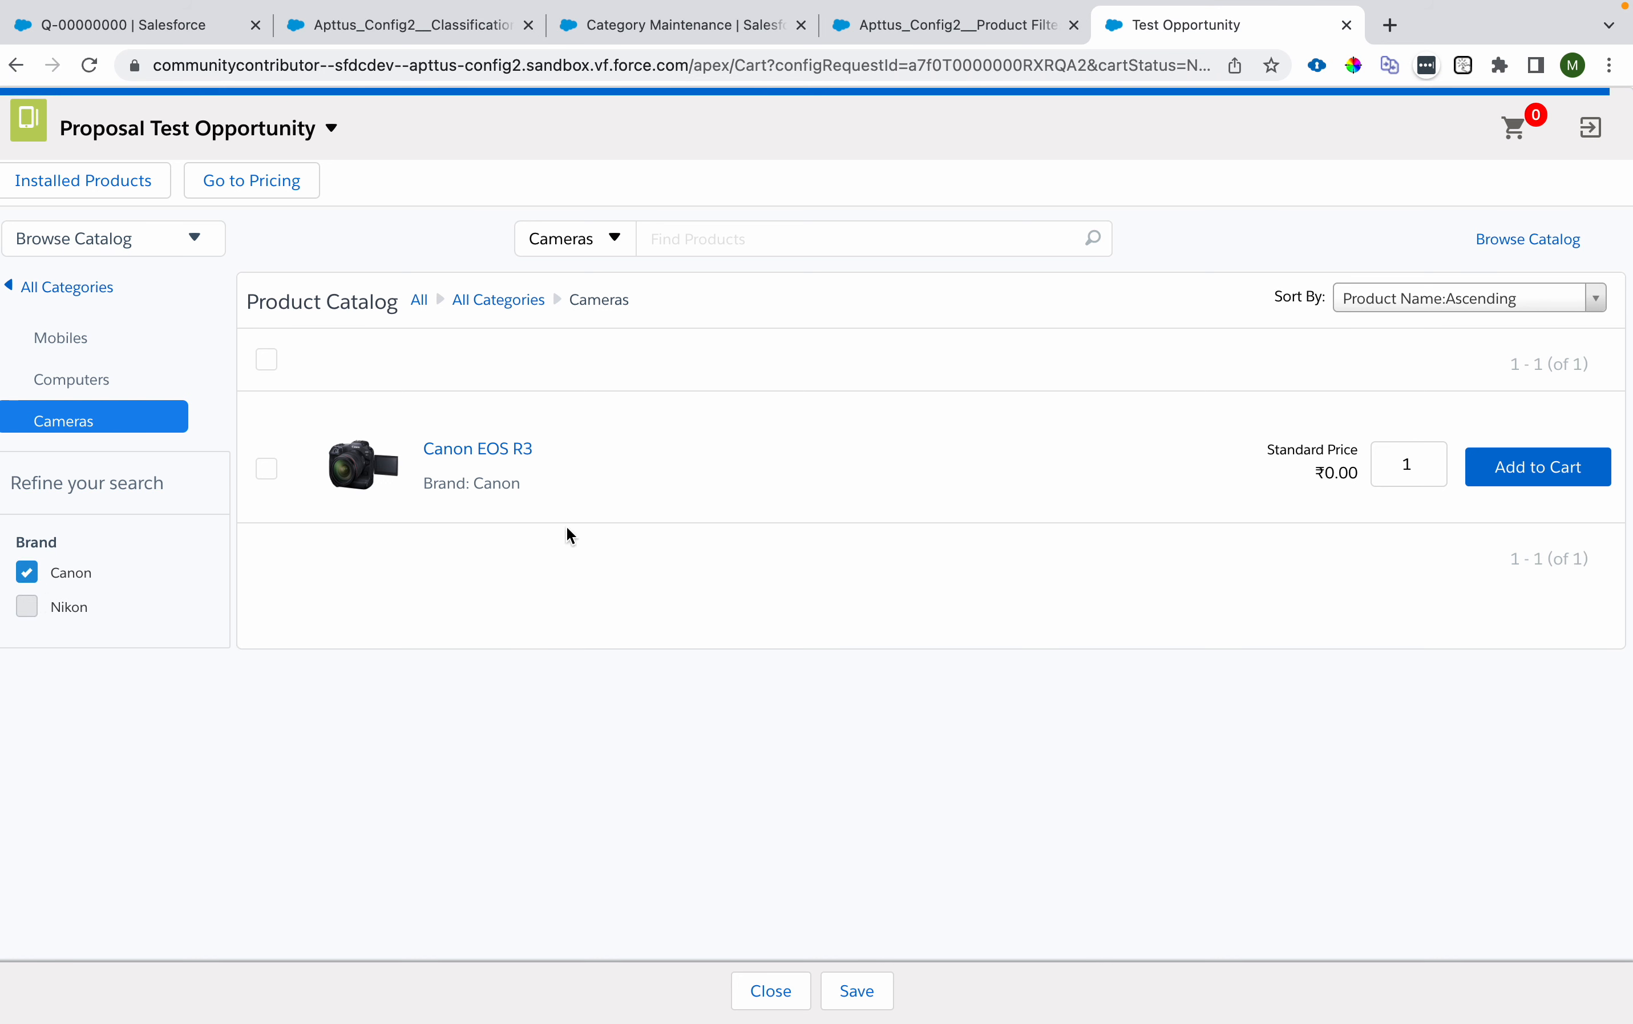
click(27, 580)
click(27, 607)
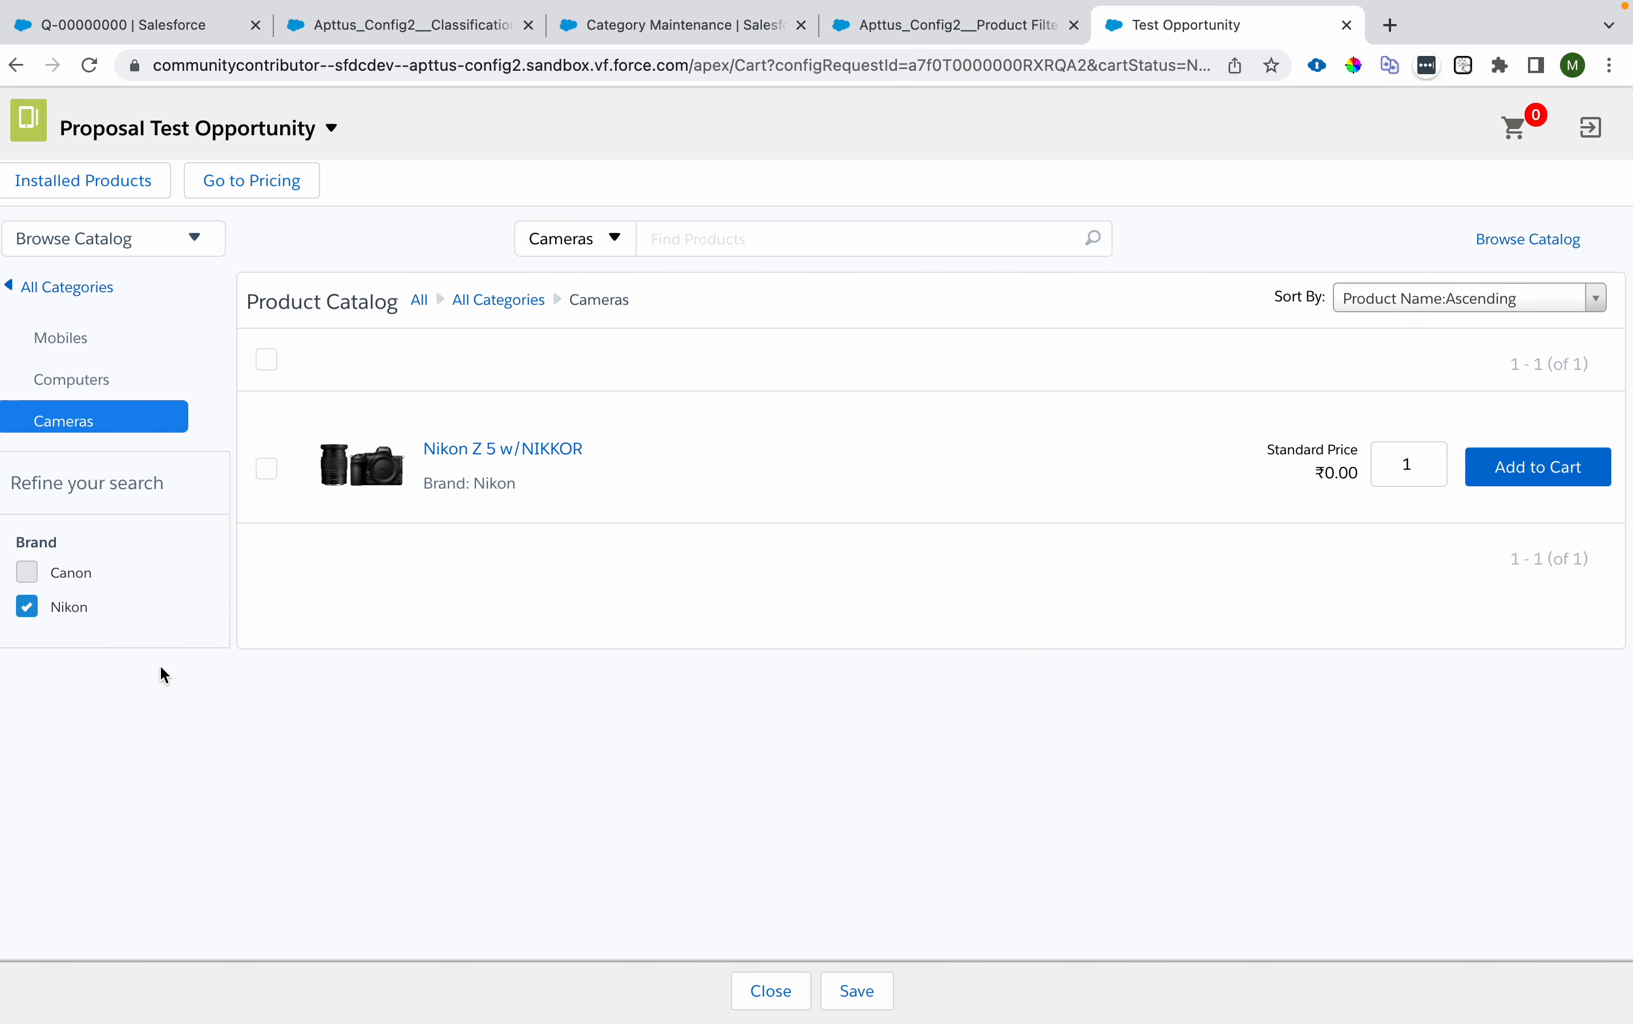
click(32, 611)
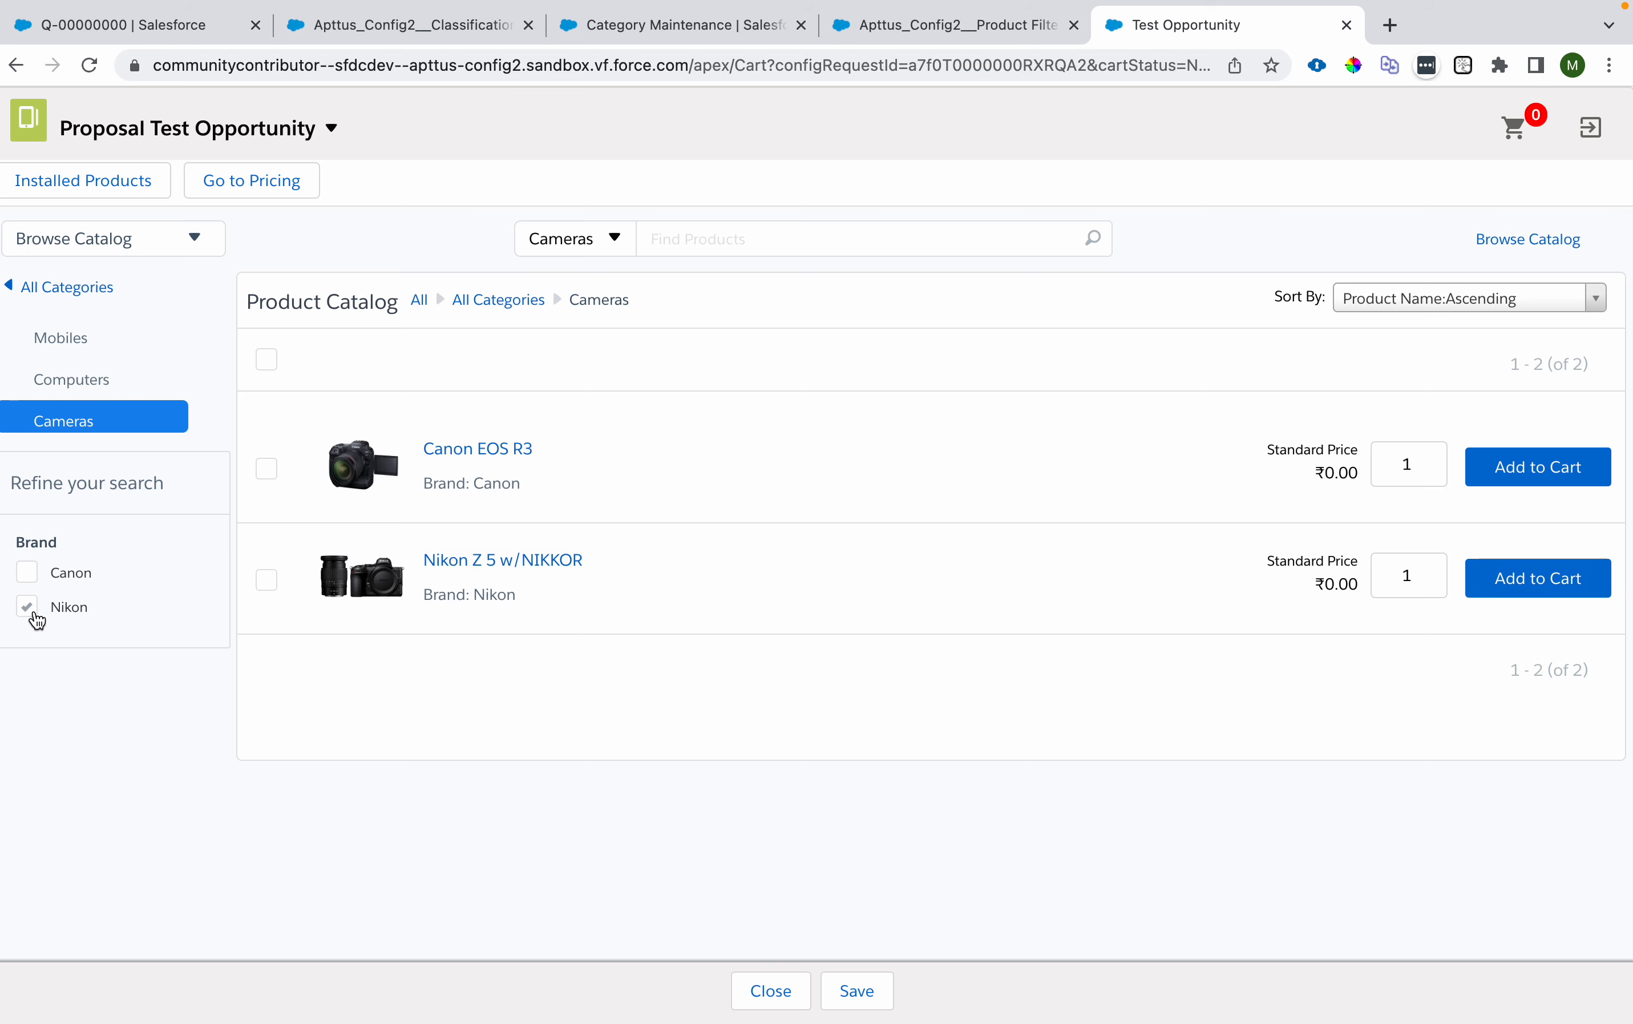
Step: Show the Computers products, filter them by the HP brand, and clear the filter
click(86, 378)
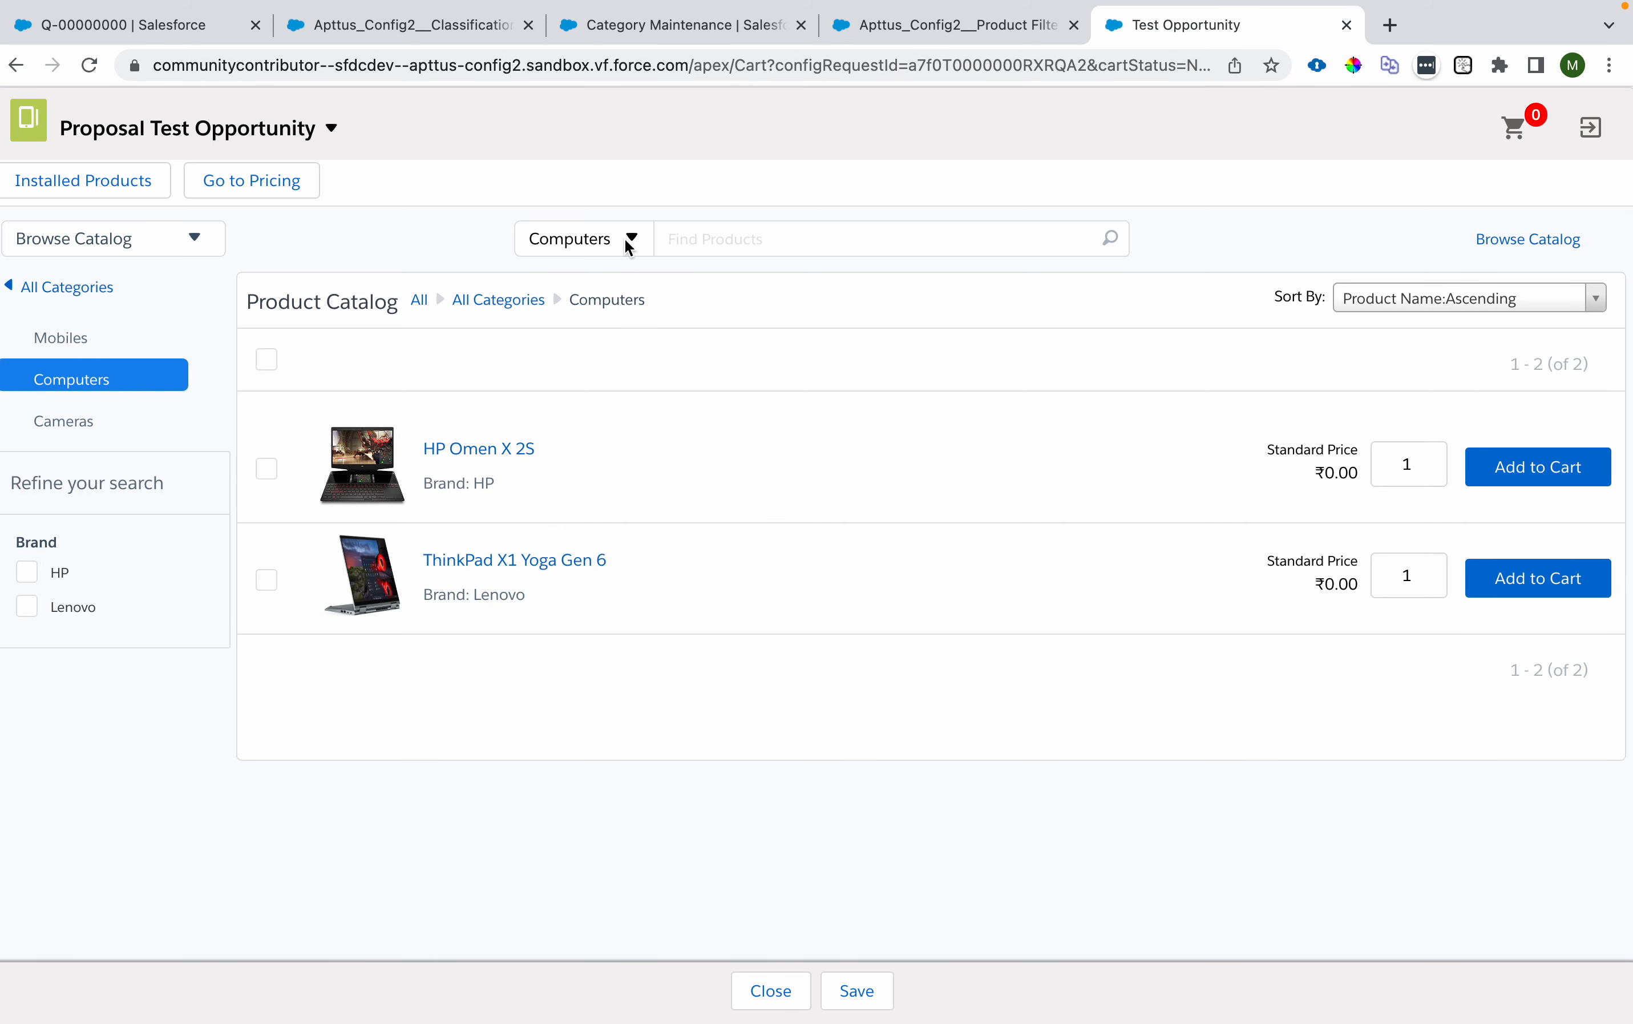
click(28, 573)
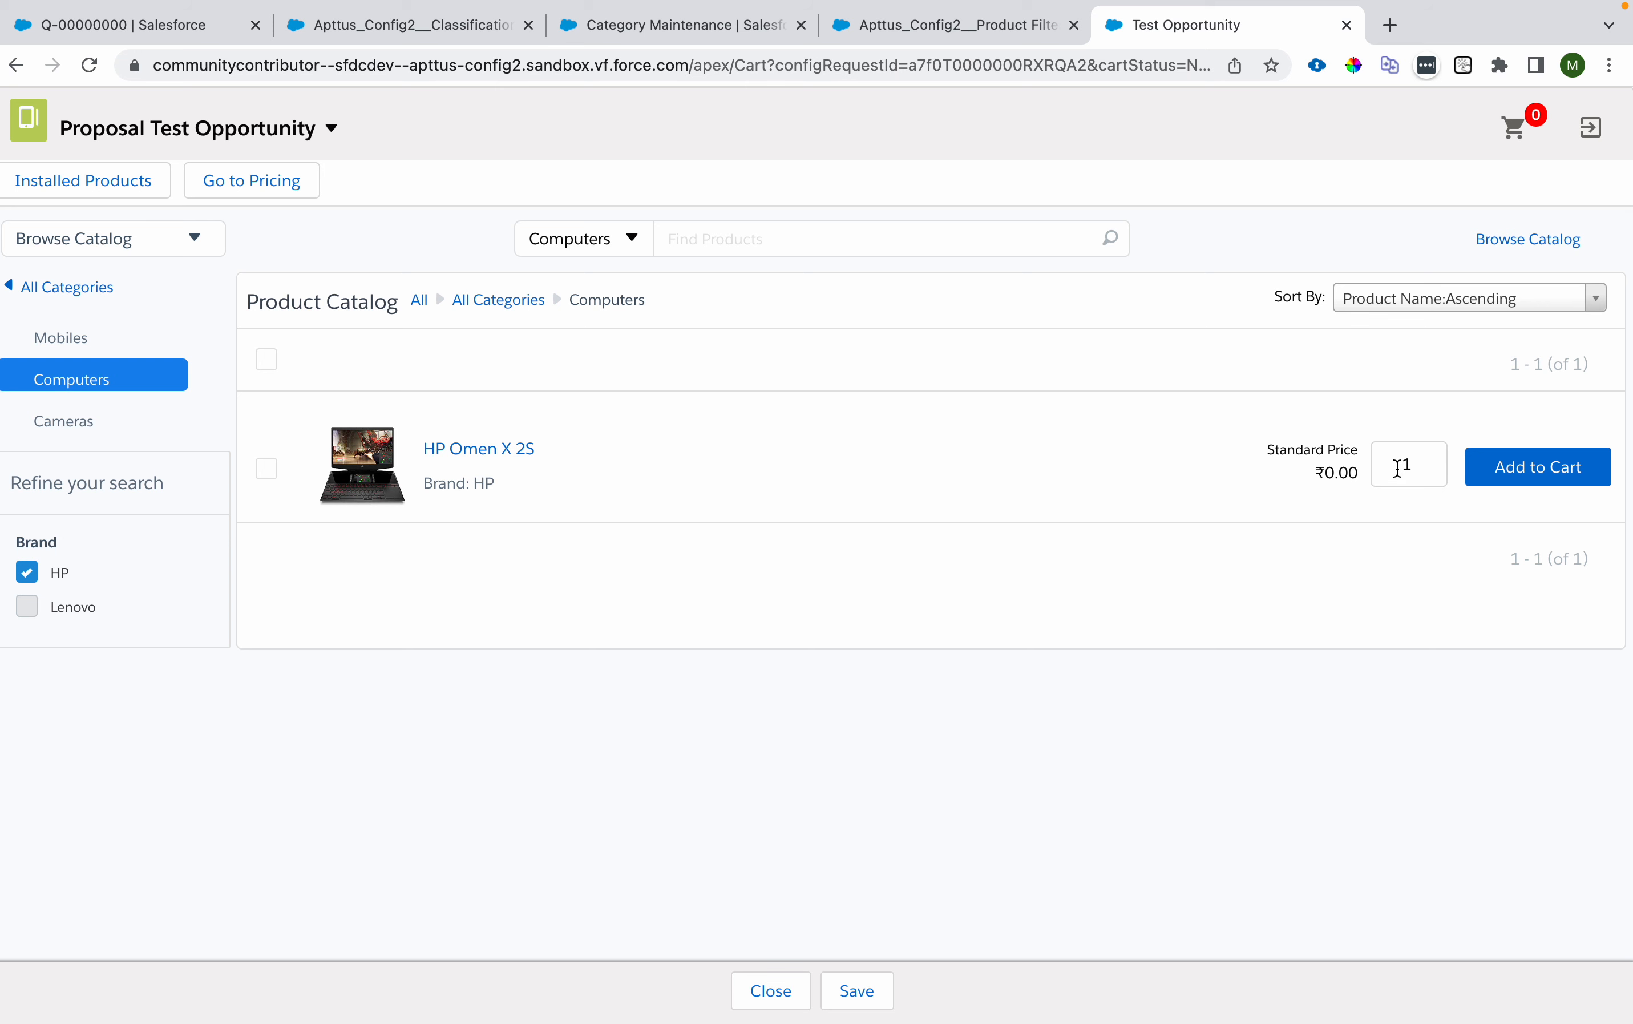
double_click(1412, 467)
click(268, 476)
click(268, 476)
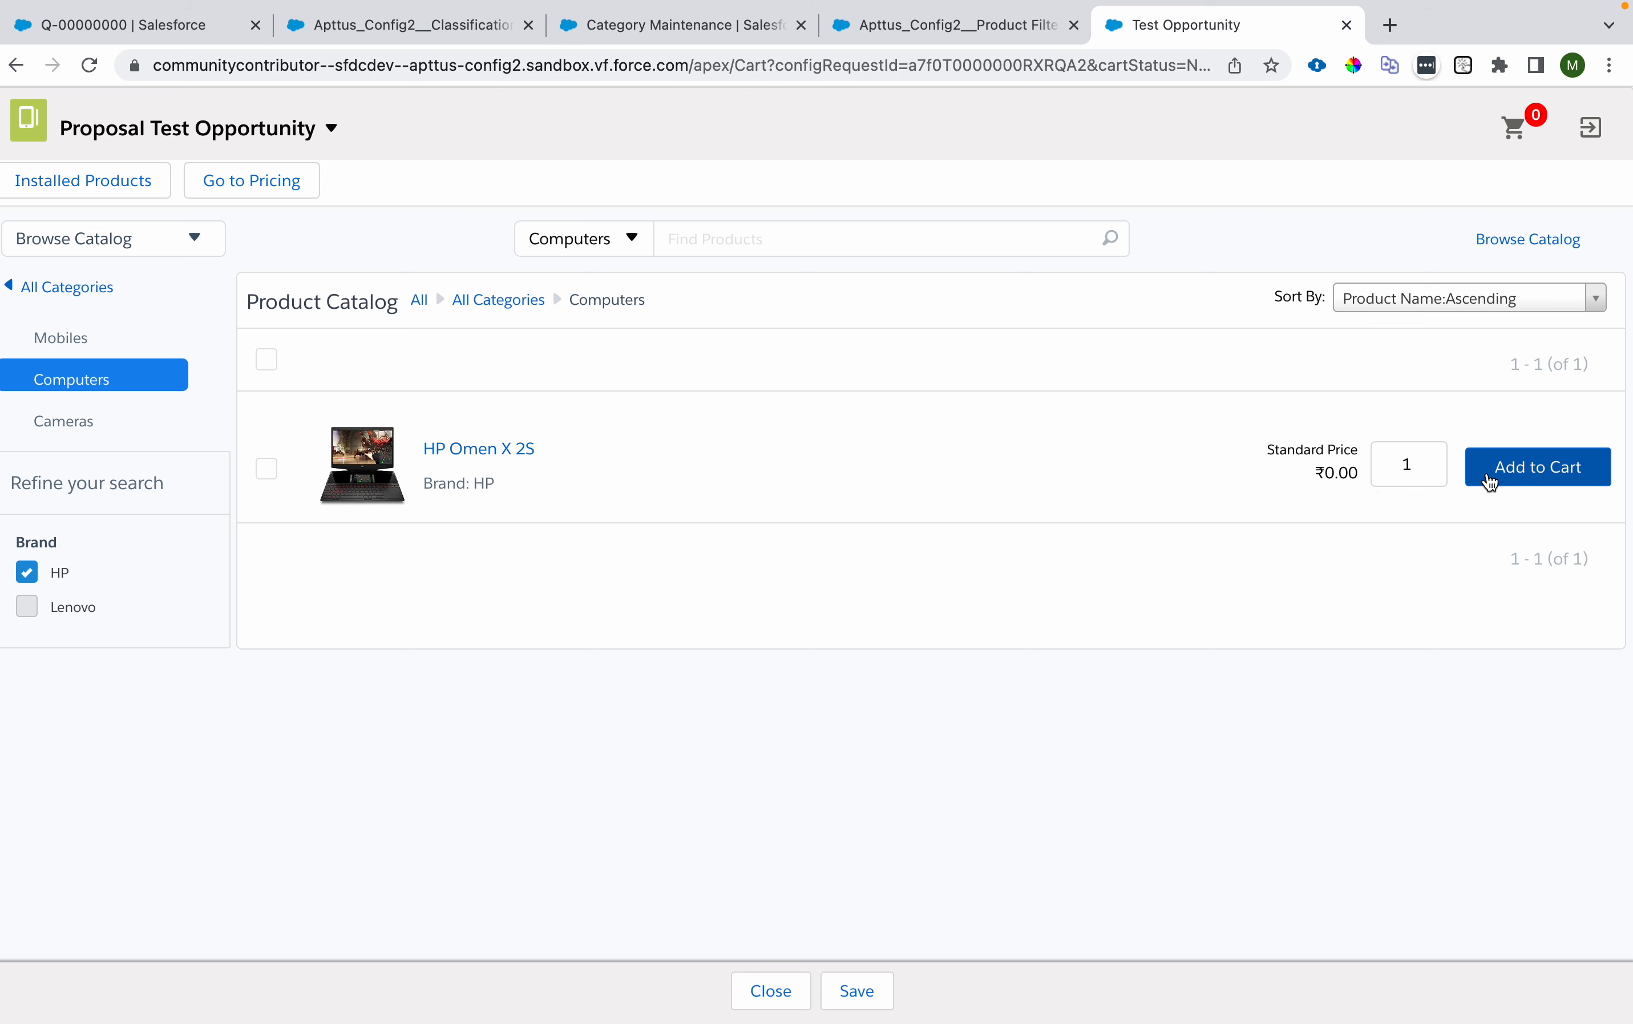
click(27, 573)
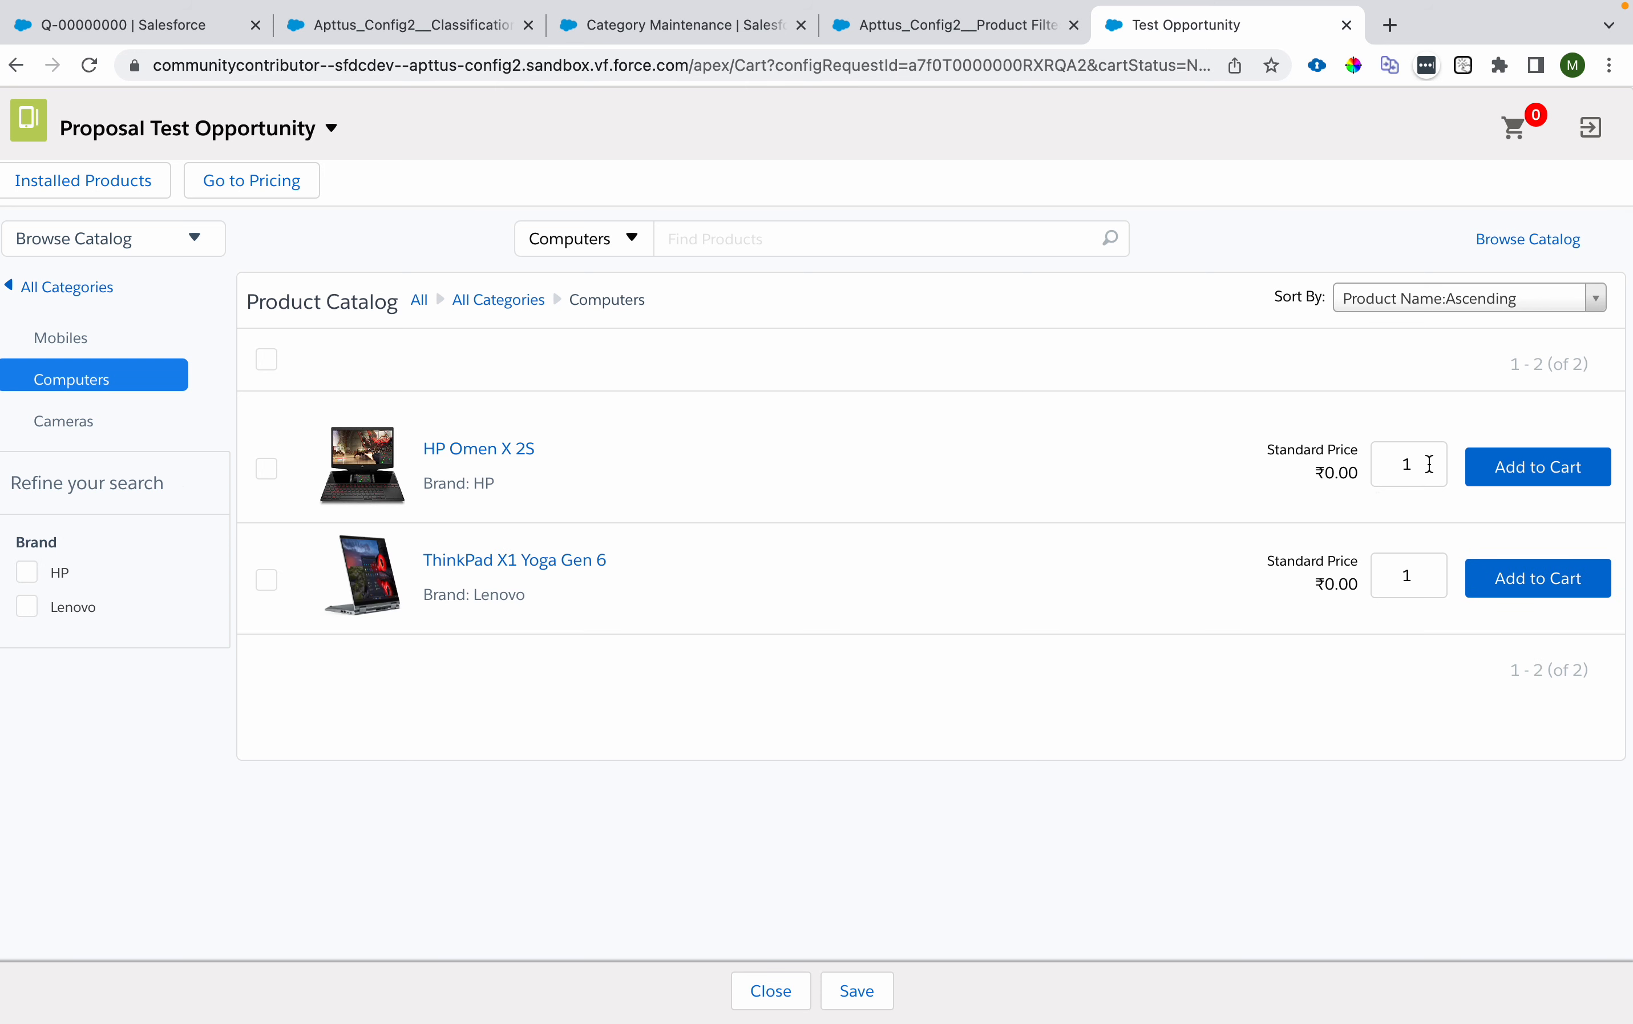
Step: Add one HP Omen X 2S to the cart, open the cart summary, and remove the item again
drag(1429, 465, 1393, 462)
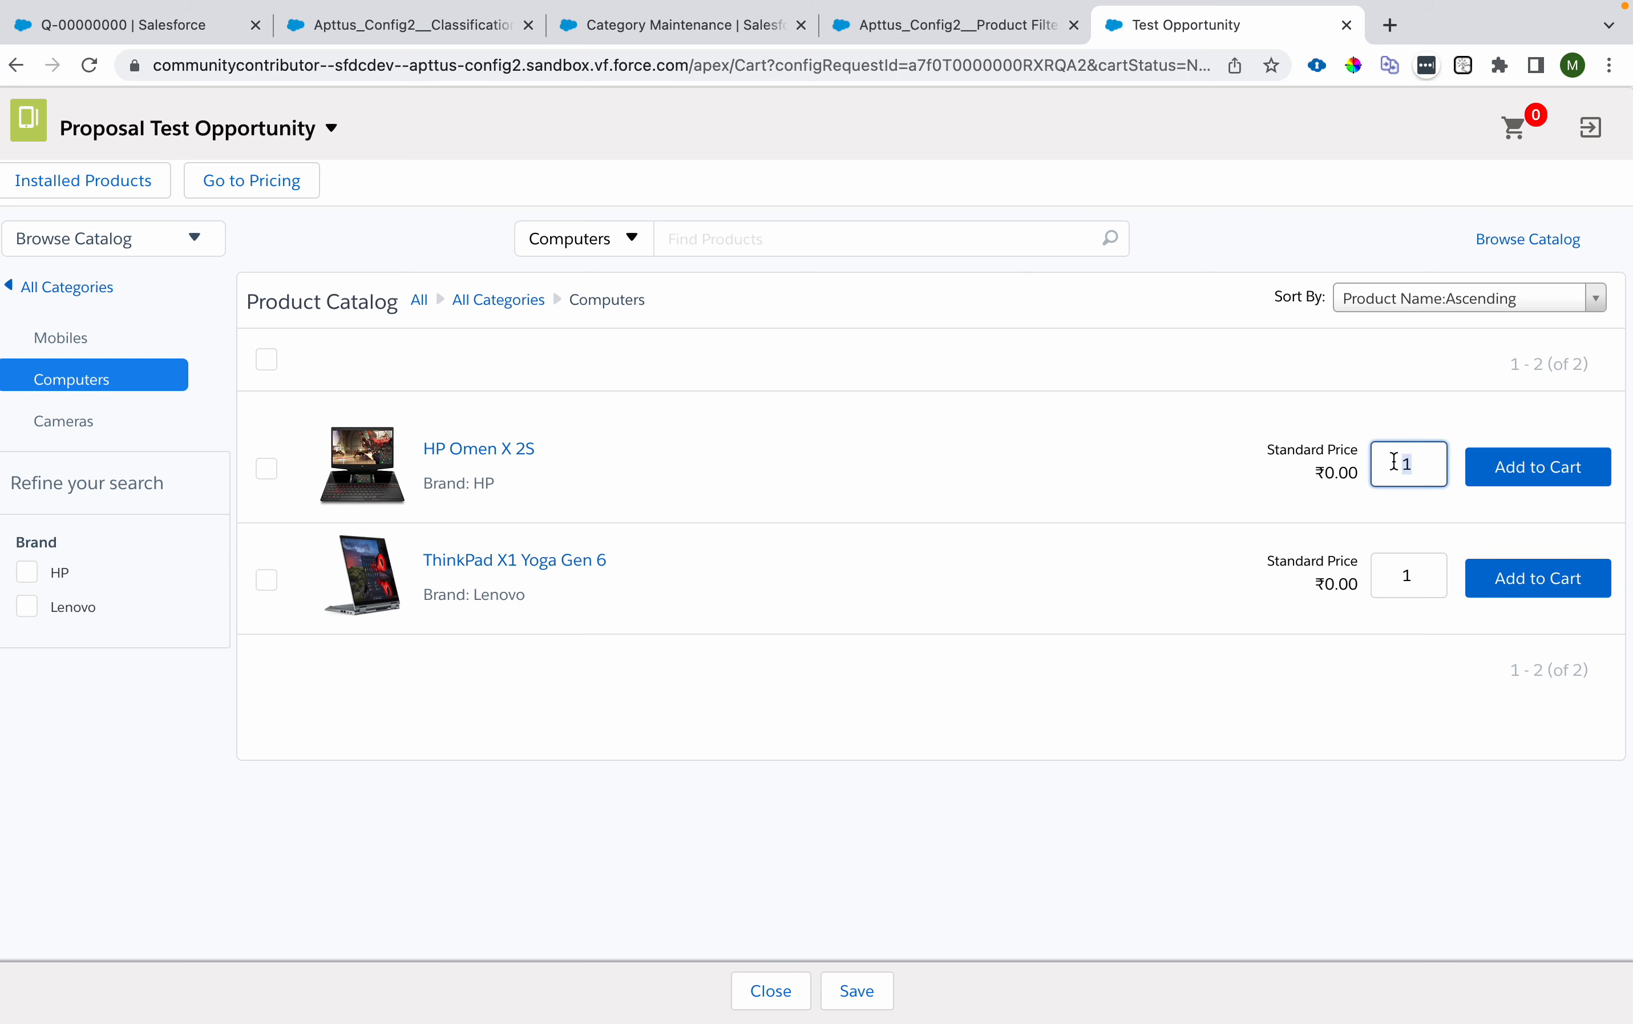
click(1600, 476)
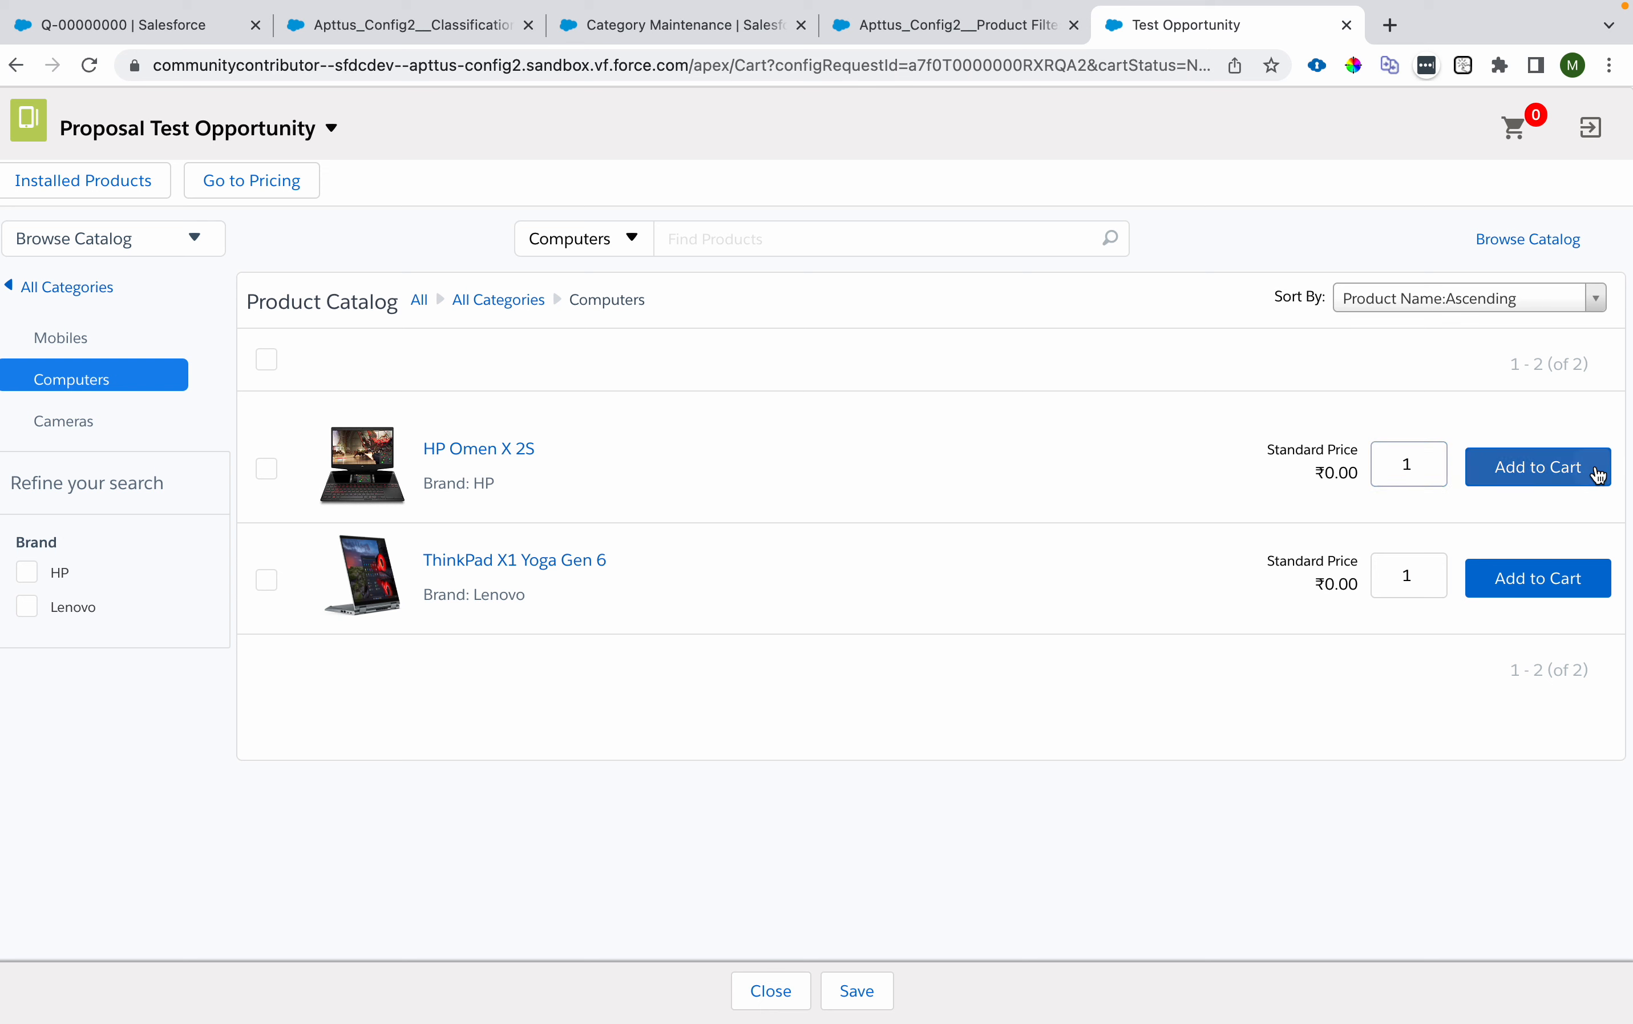
click(1522, 131)
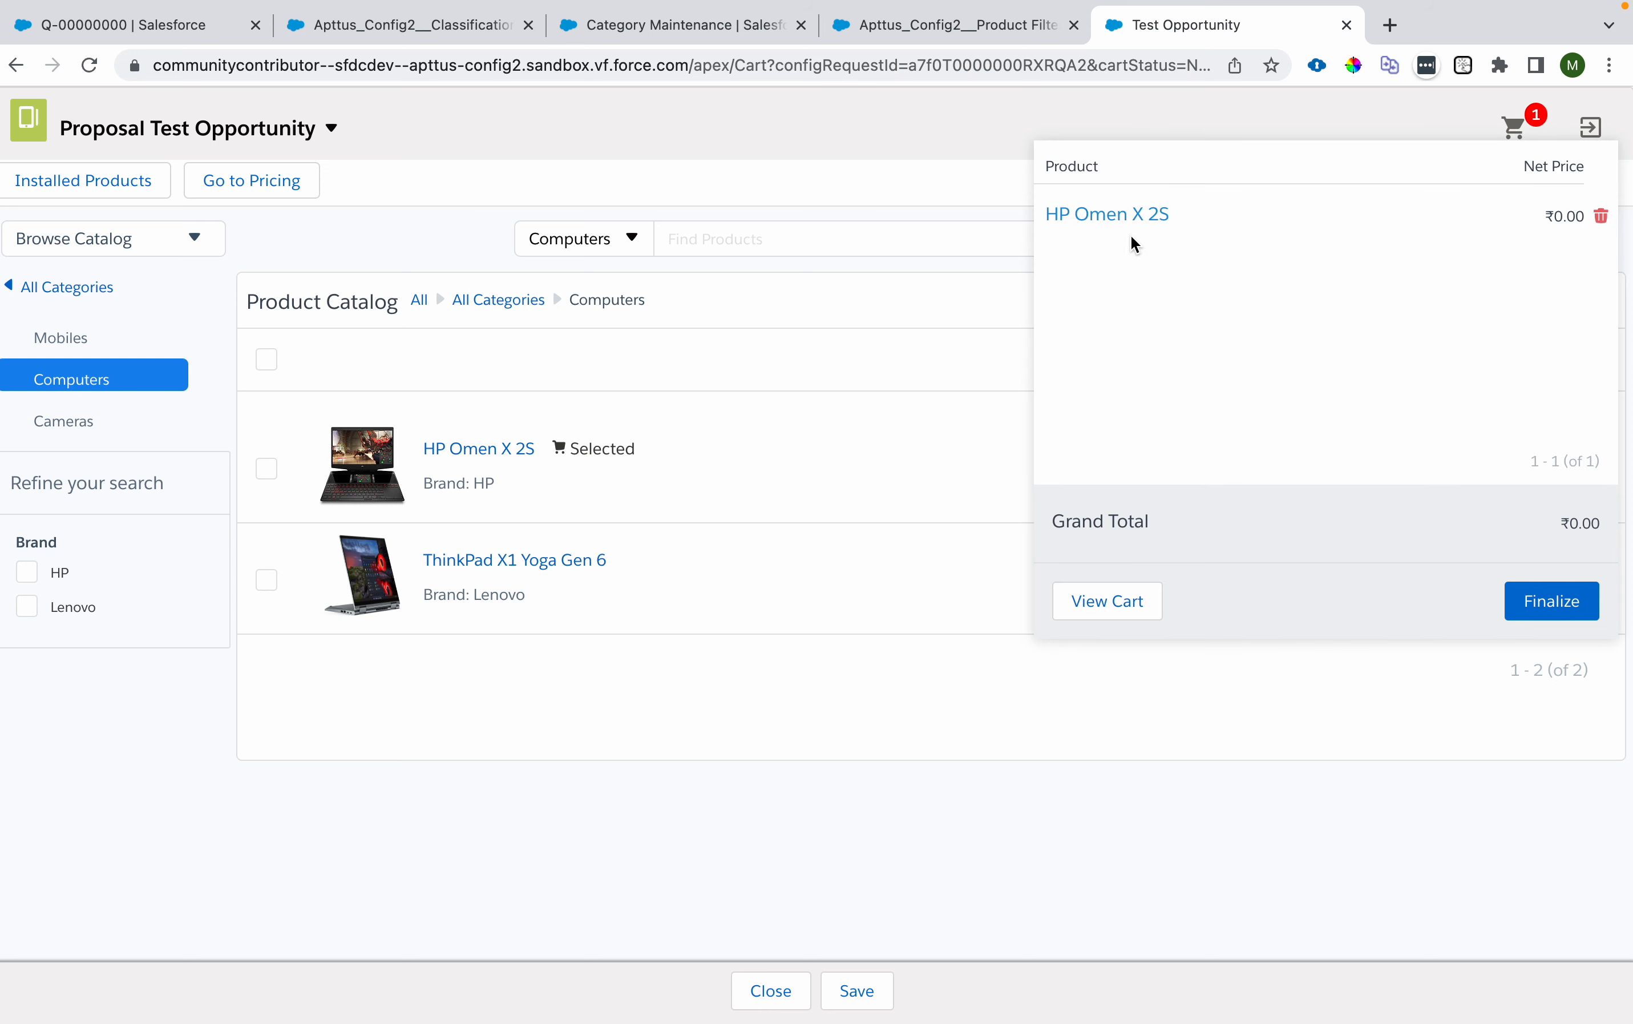
click(1604, 218)
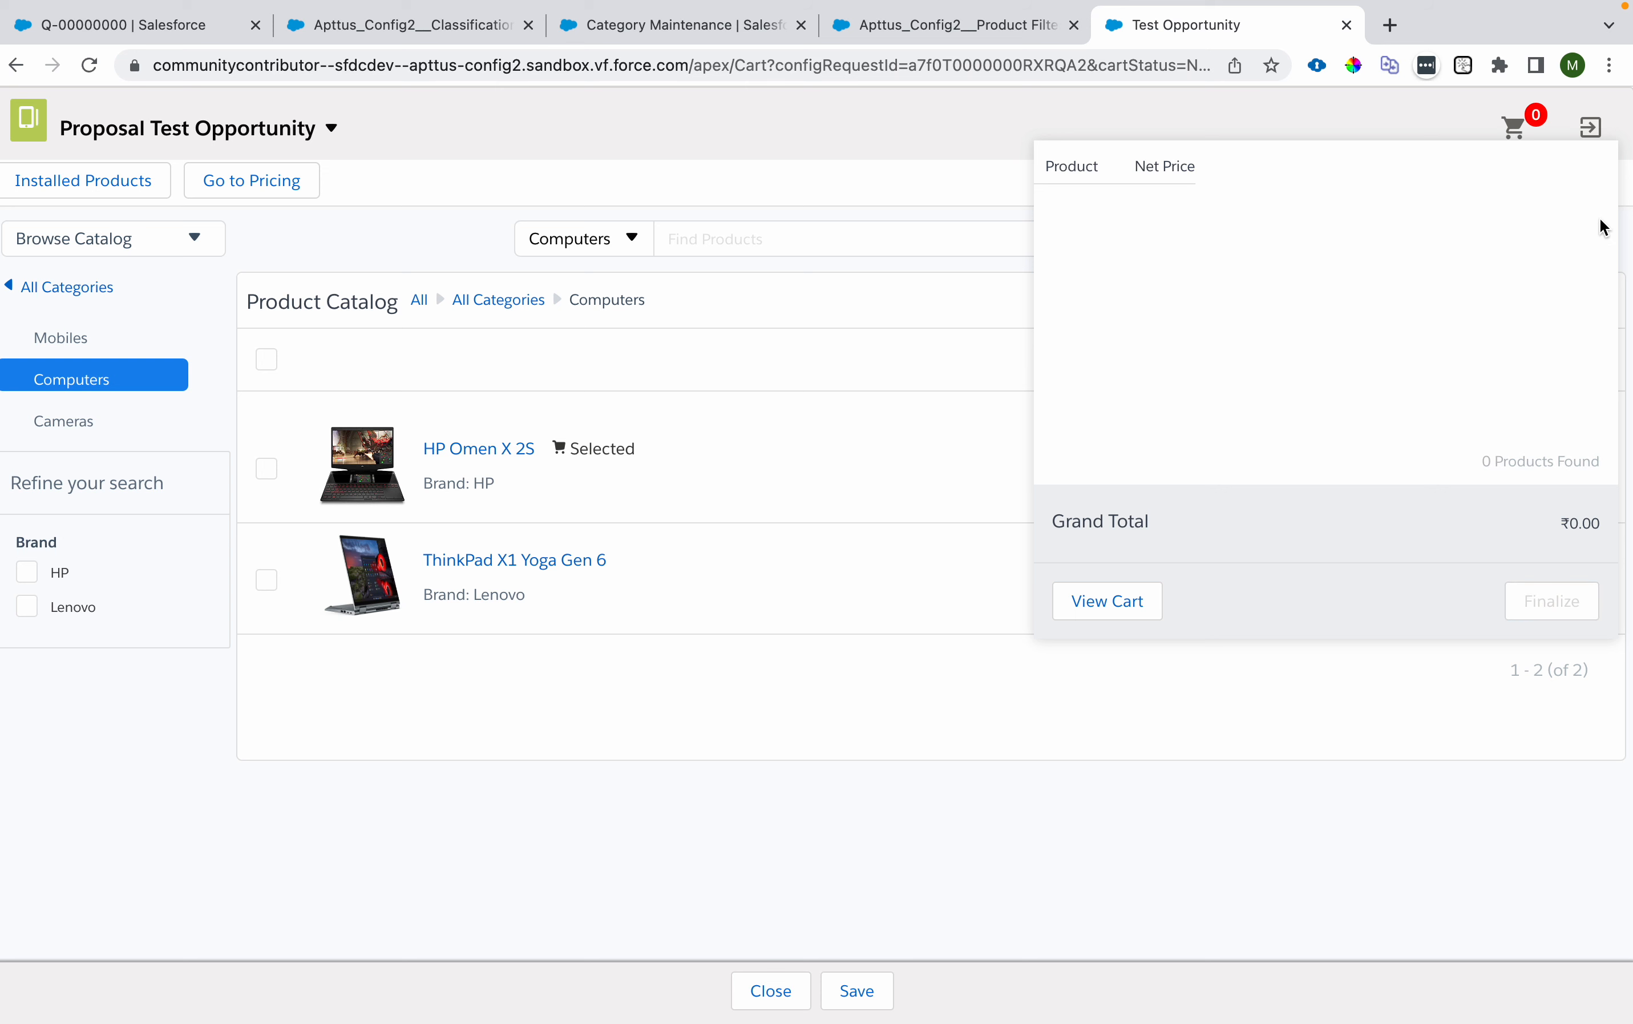
Step: Select all Computers products and add them to the cart together, plus another HP Omen X 2S
click(275, 369)
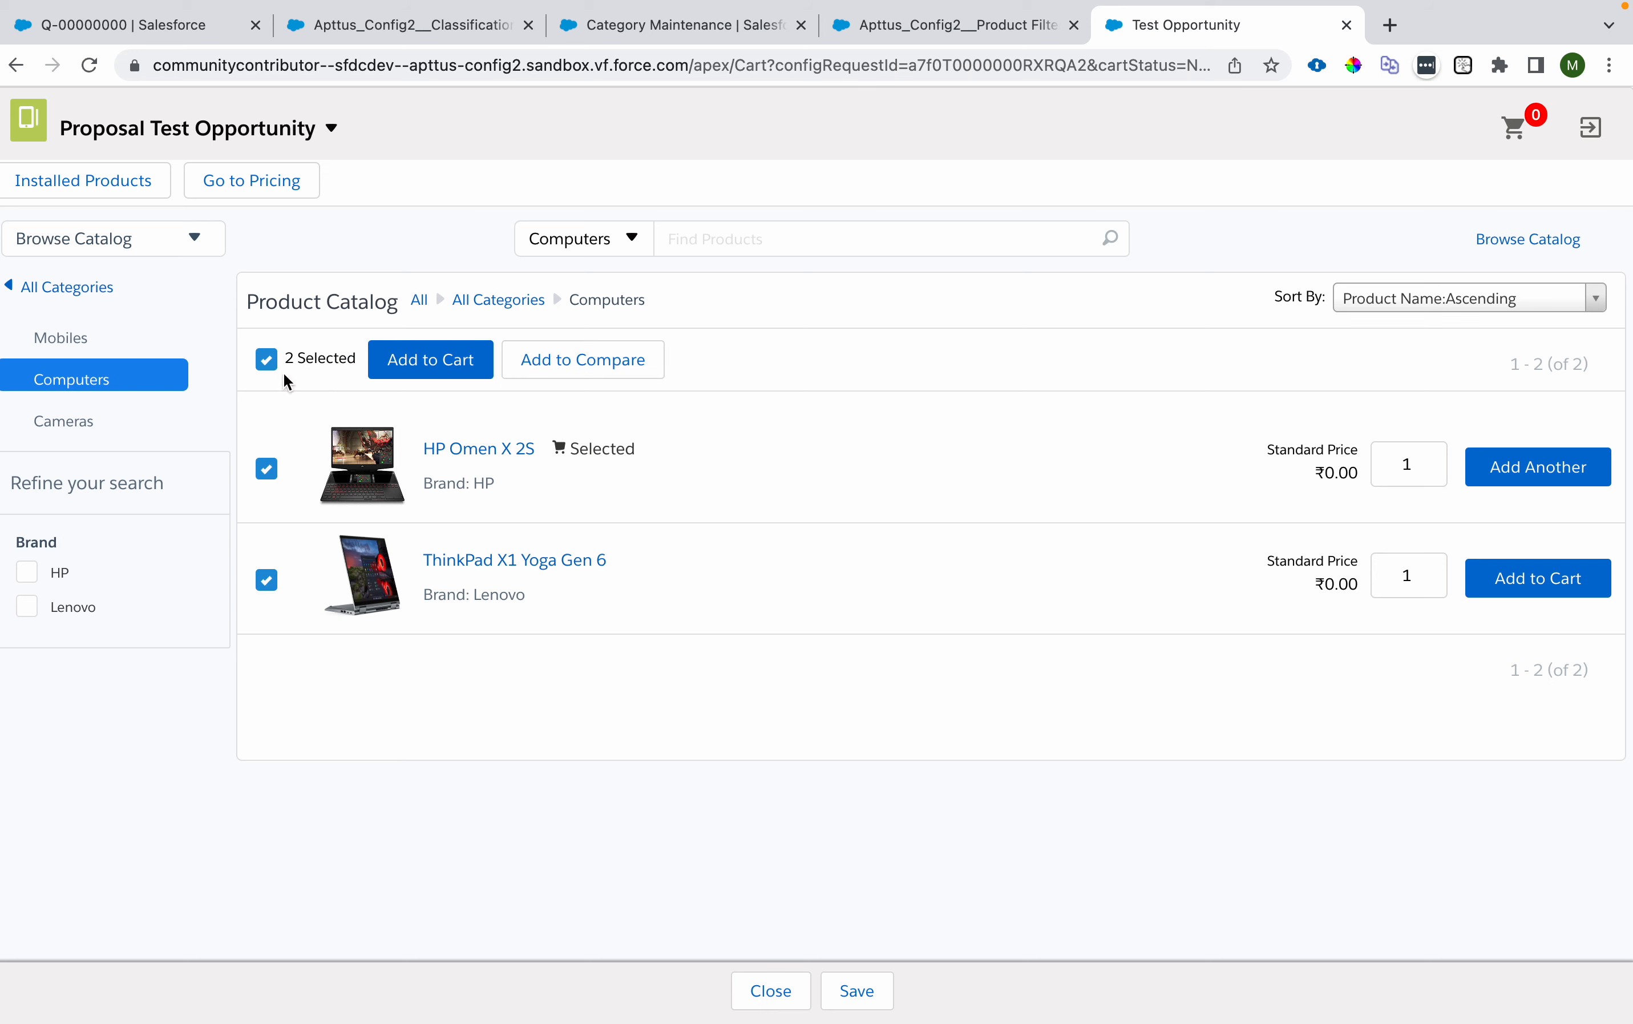
click(431, 360)
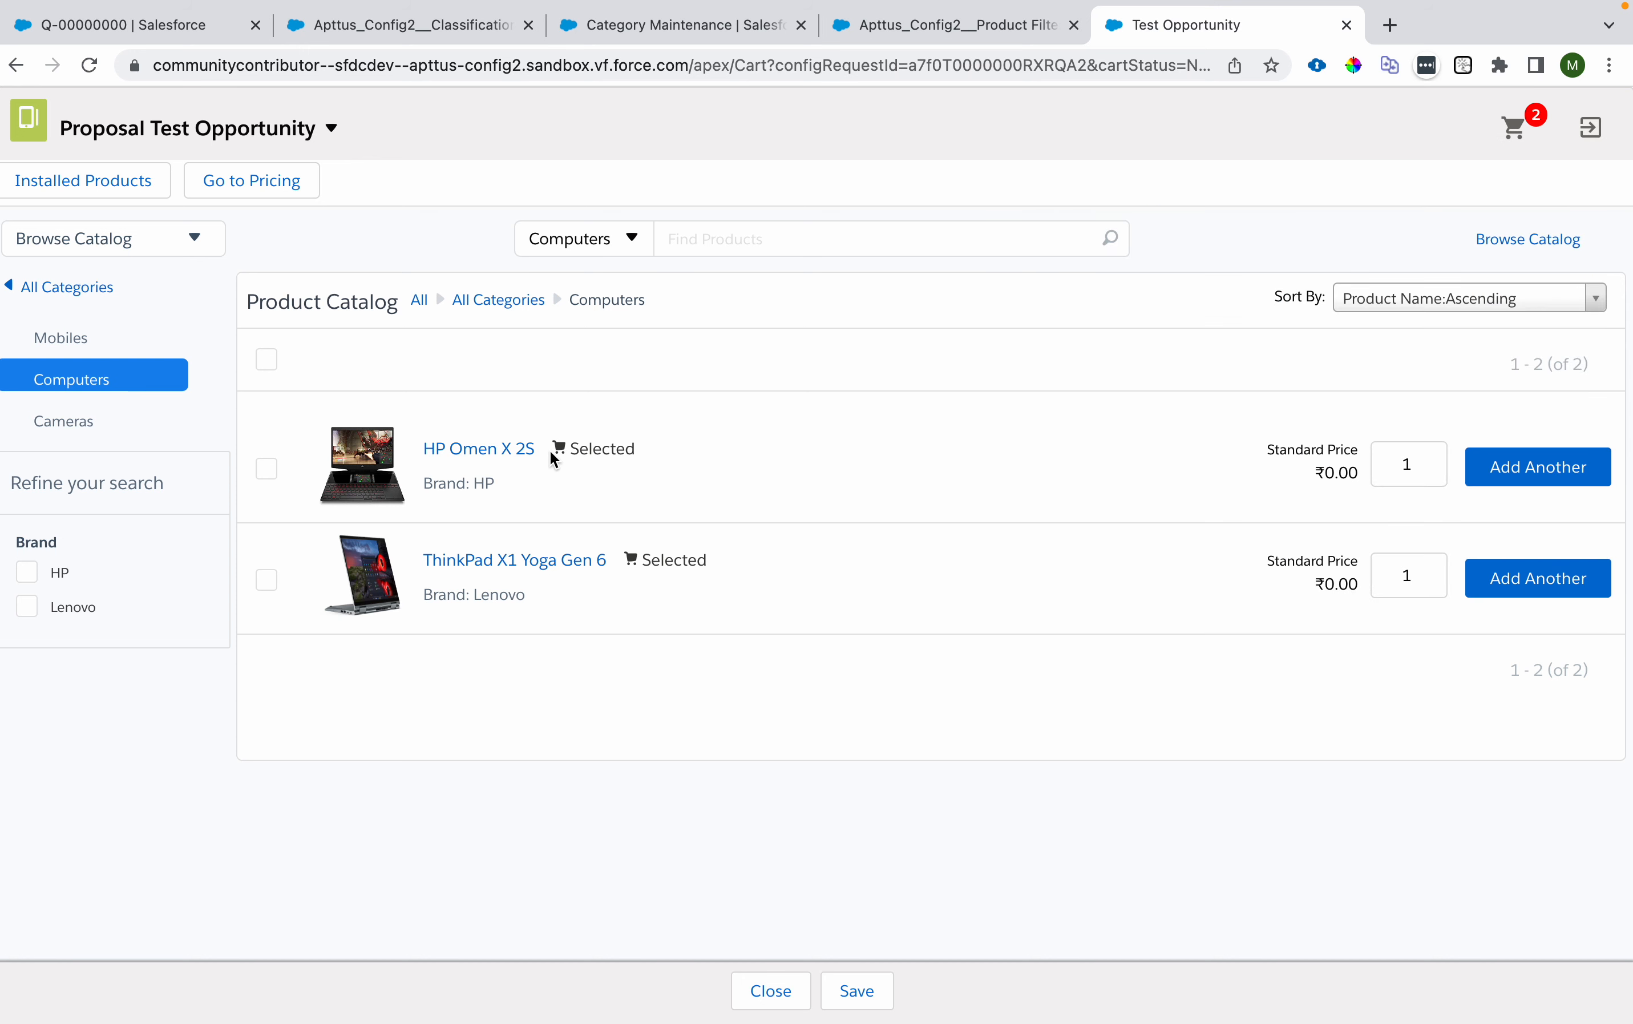
drag(566, 450, 642, 450)
drag(645, 561, 719, 570)
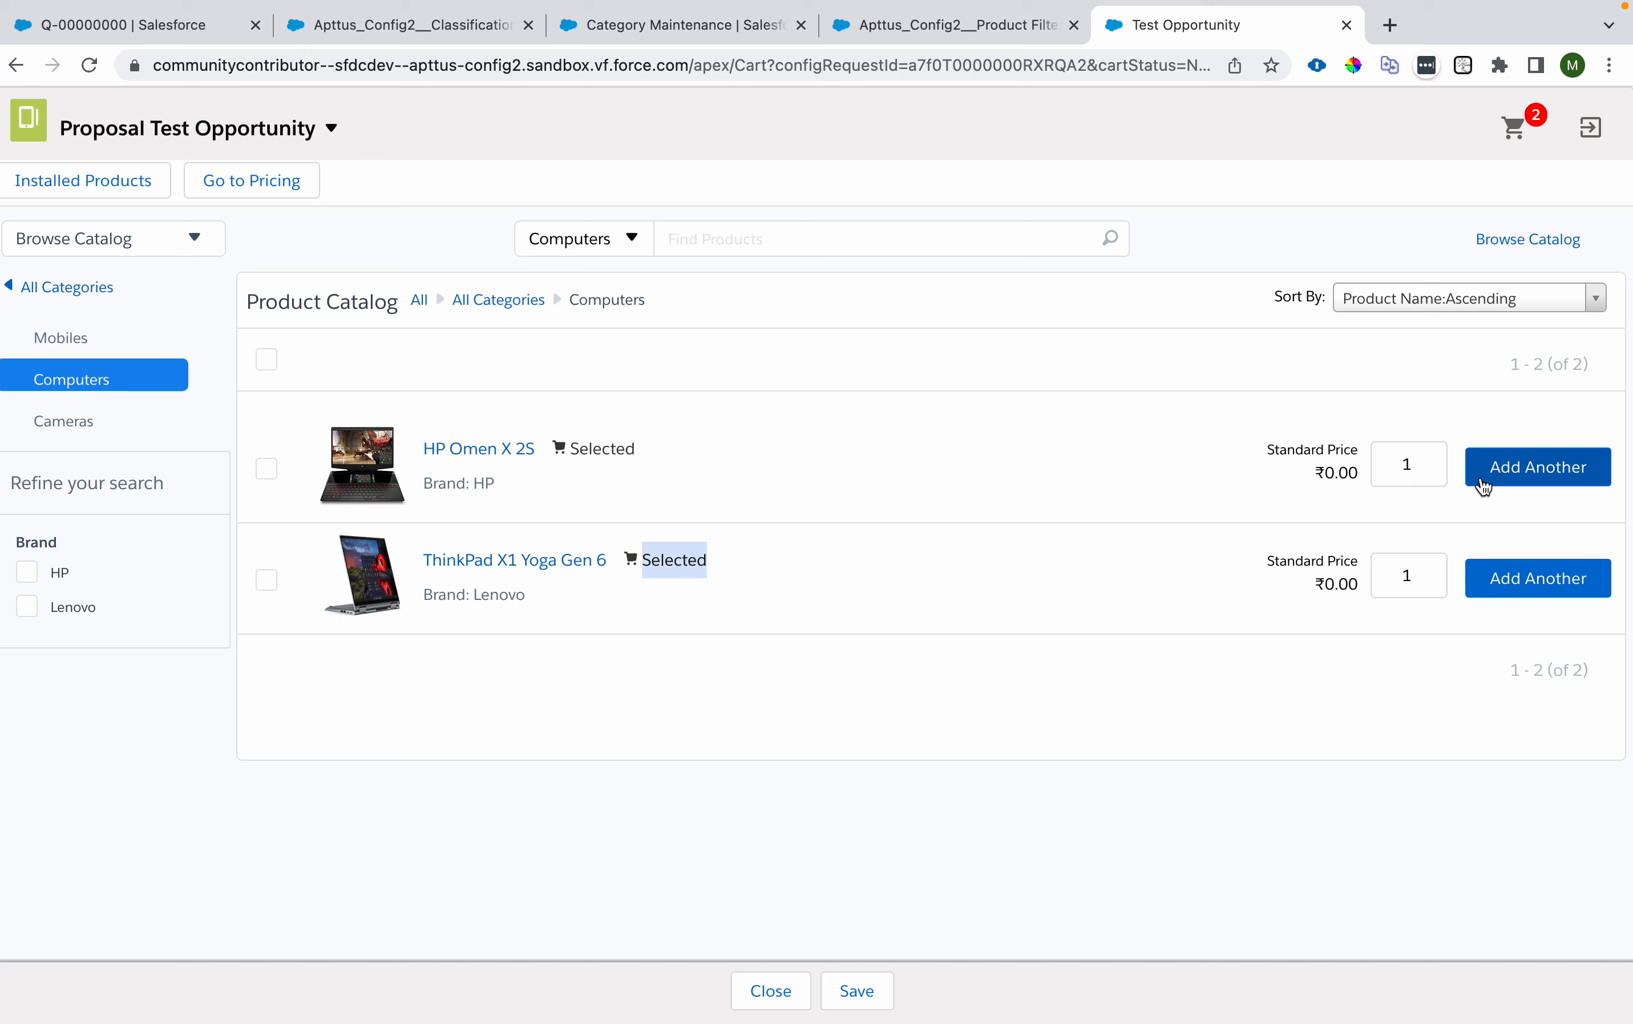
click(1581, 478)
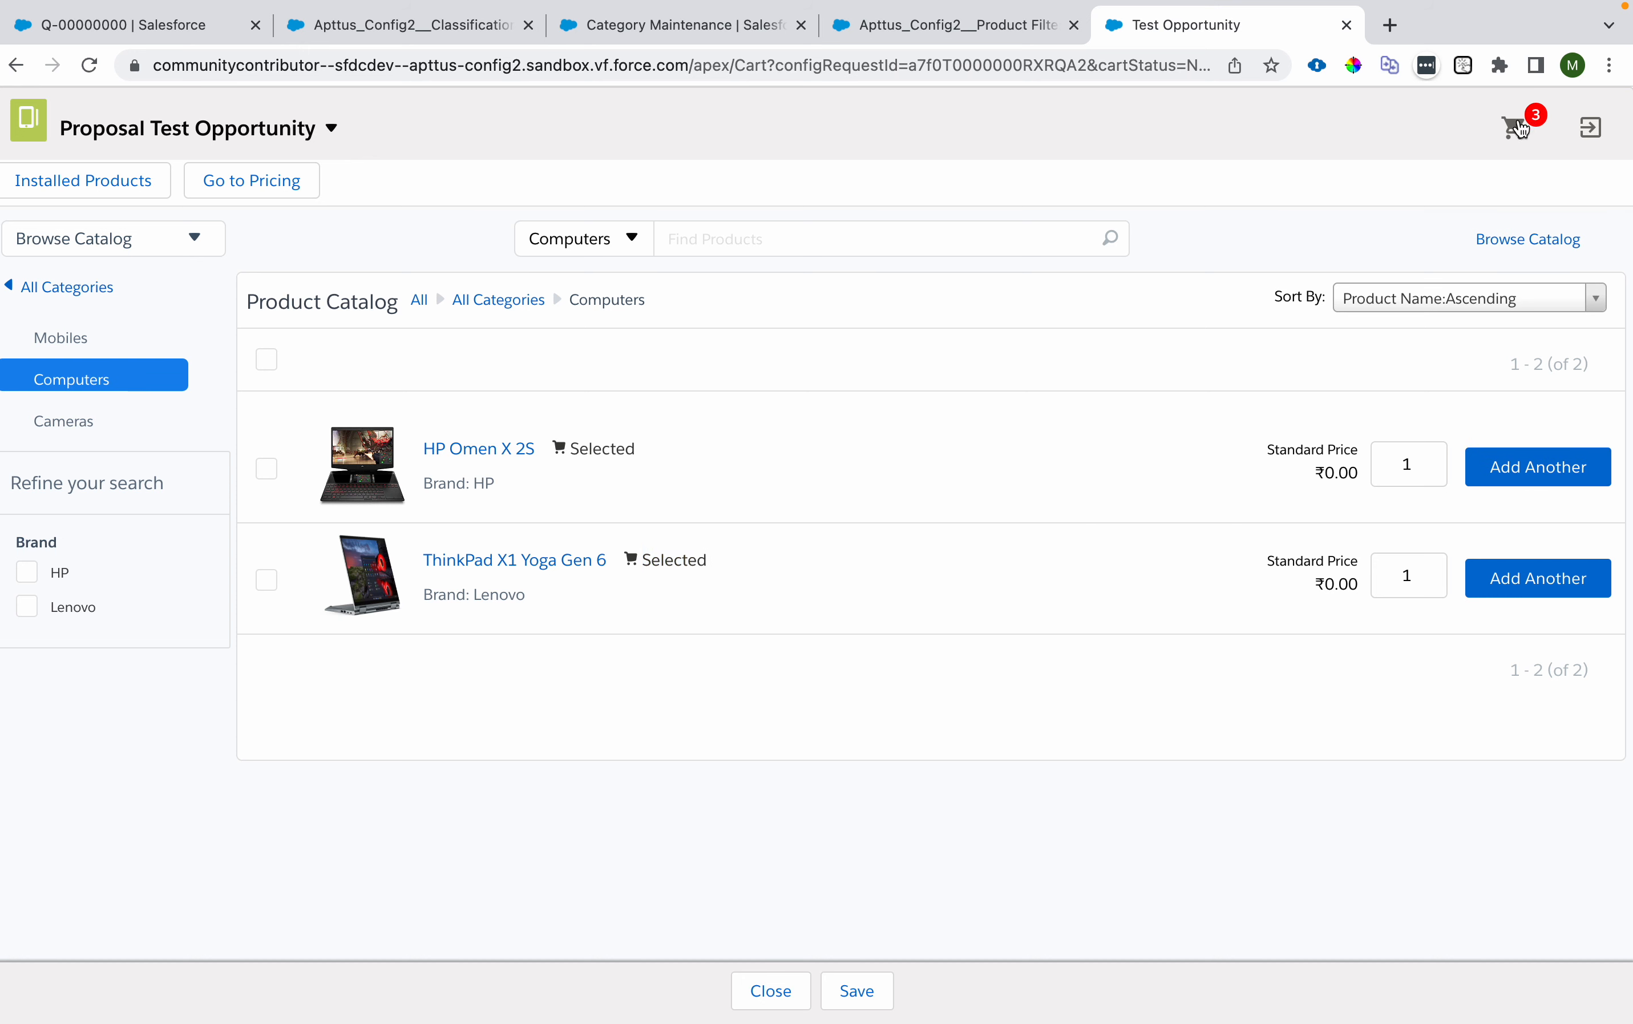
Step: Remove every HP Omen X 2S and ThinkPad X1 Yoga Gen 6 item from the cart and close its summary
click(1520, 127)
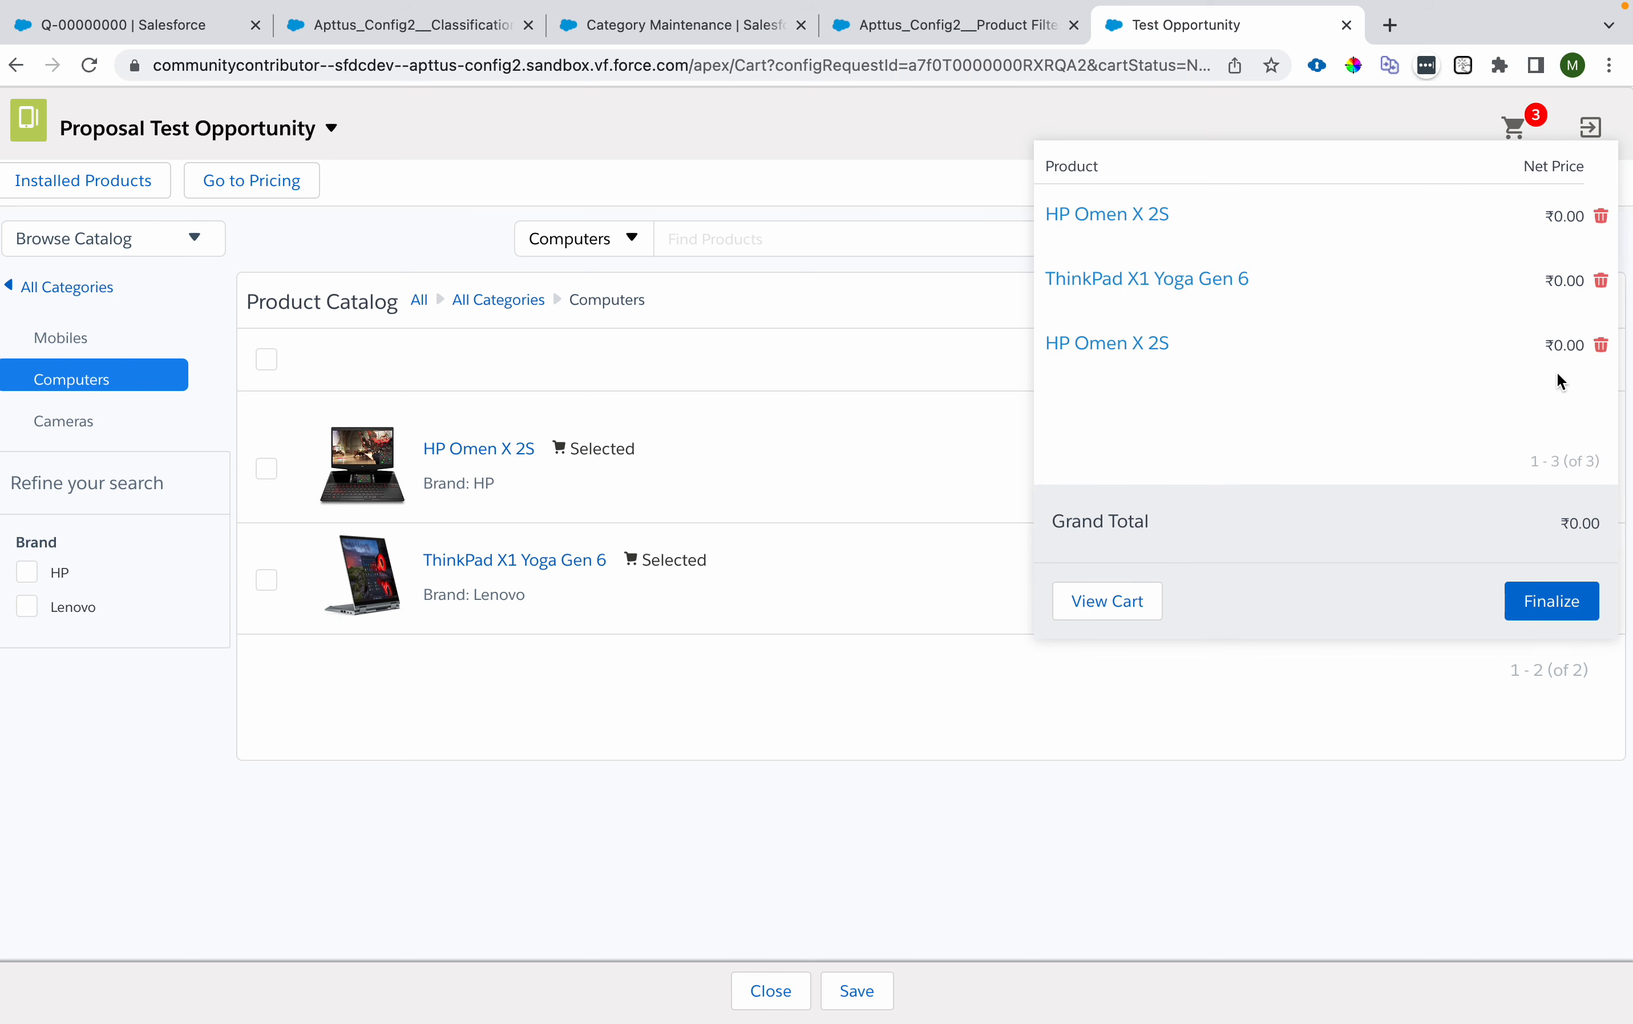
click(1603, 345)
click(1603, 281)
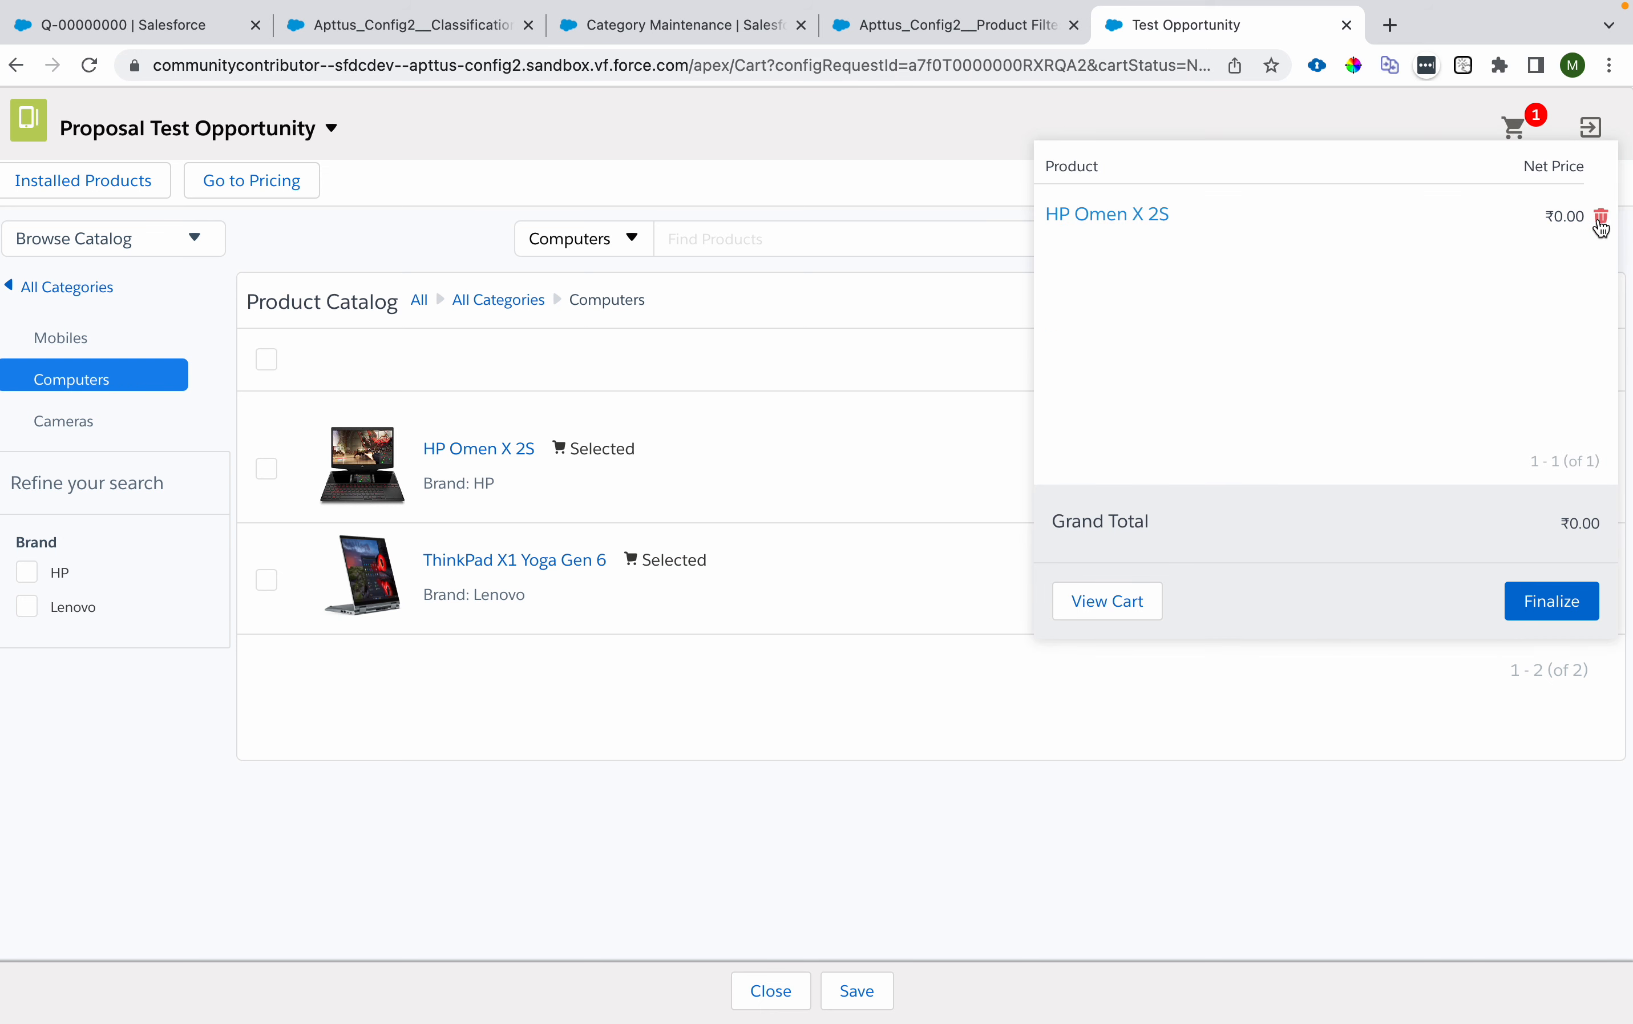
click(1603, 216)
click(887, 404)
Step: Set the quantity to 5 for the HP Omen X 2S and 10 for the ThinkPad X1 Yoga Gen 6
double_click(1425, 455)
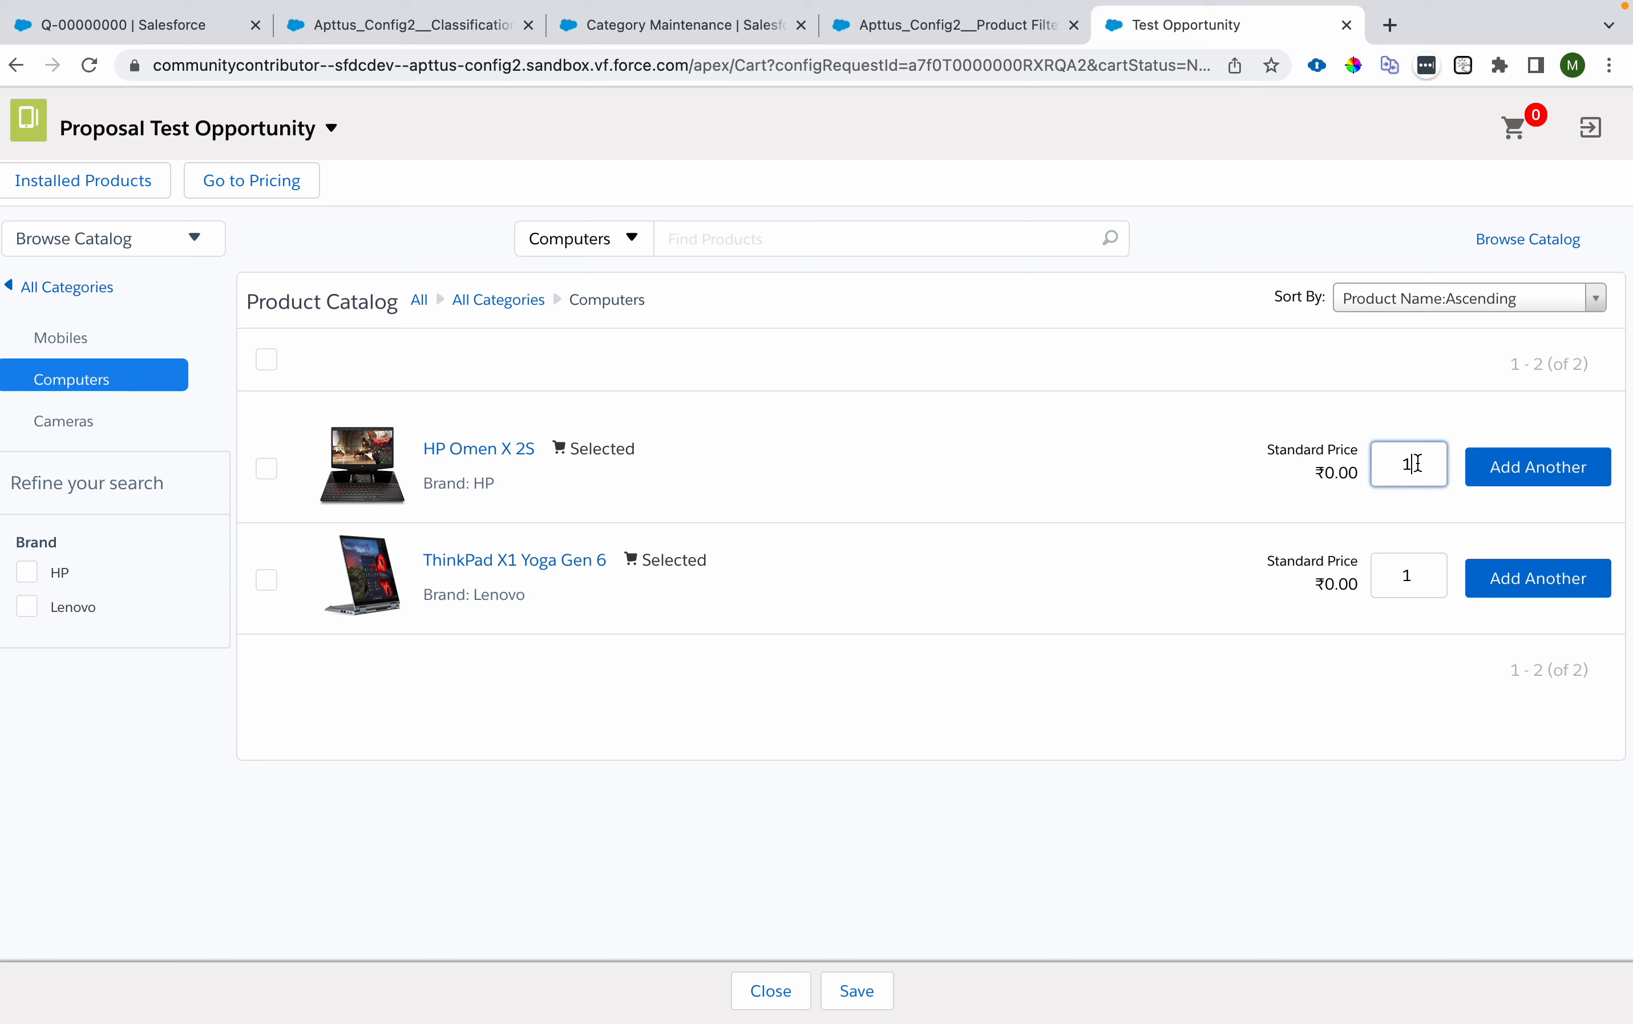
text(2)
text(5)
click(1429, 590)
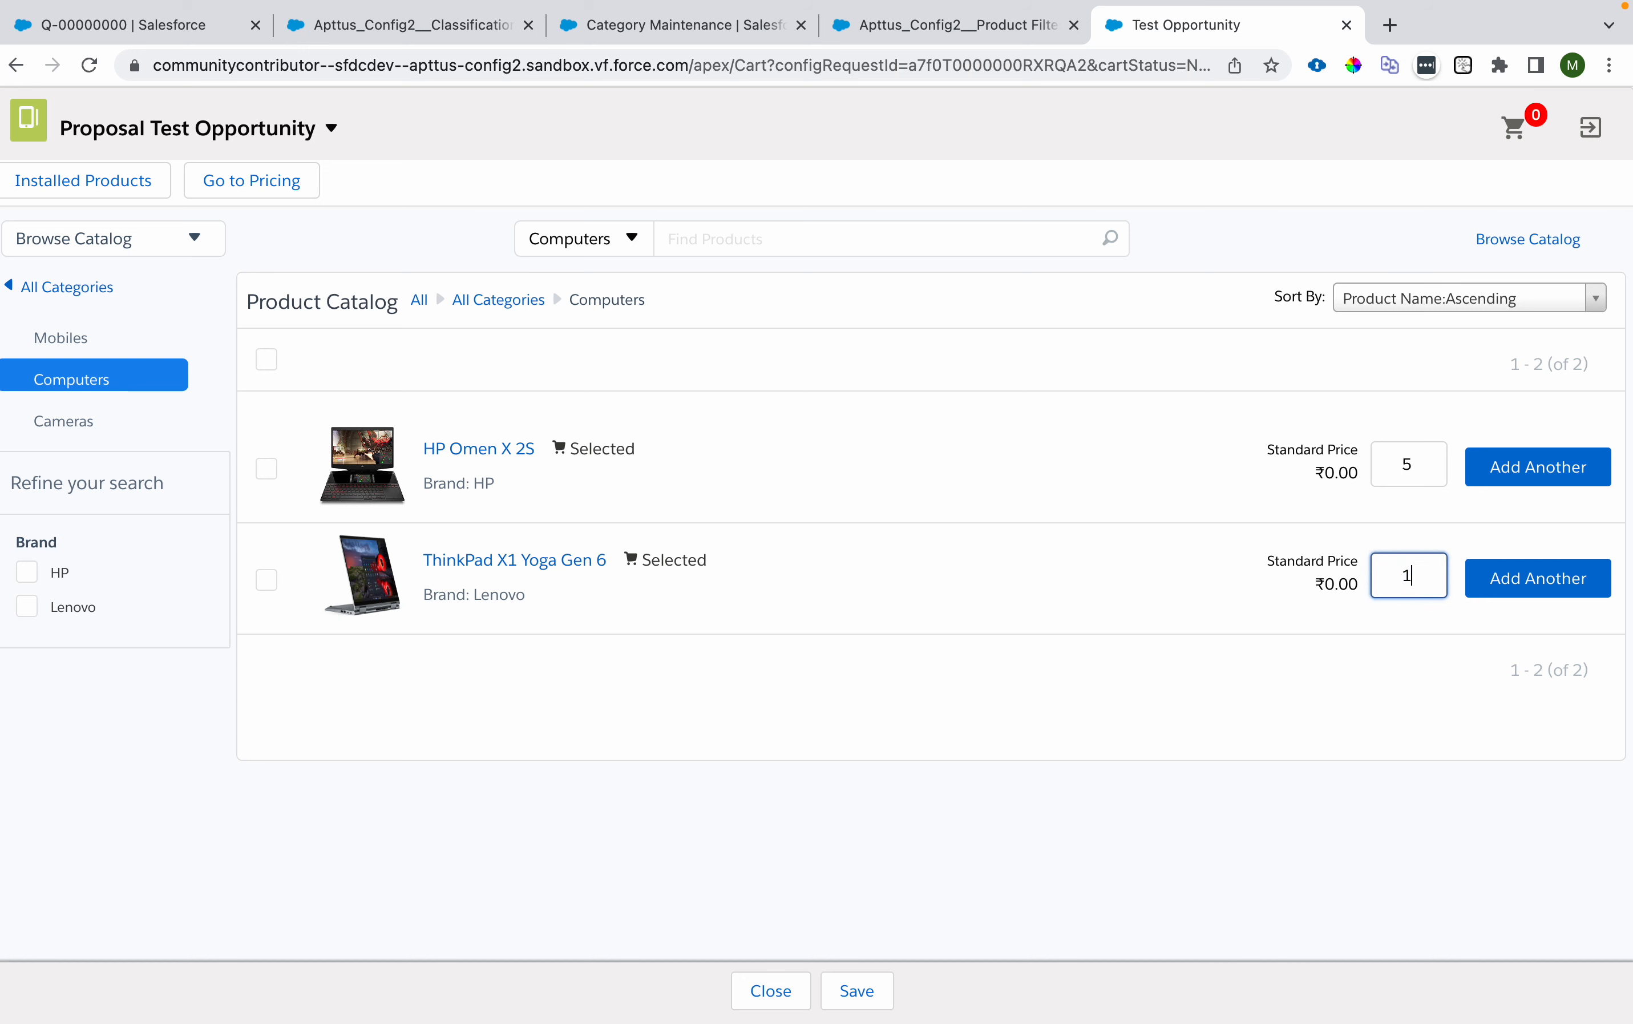
text(0)
click(1278, 692)
Step: Select both computers, add them to the cart together, and open the full cart view
click(267, 365)
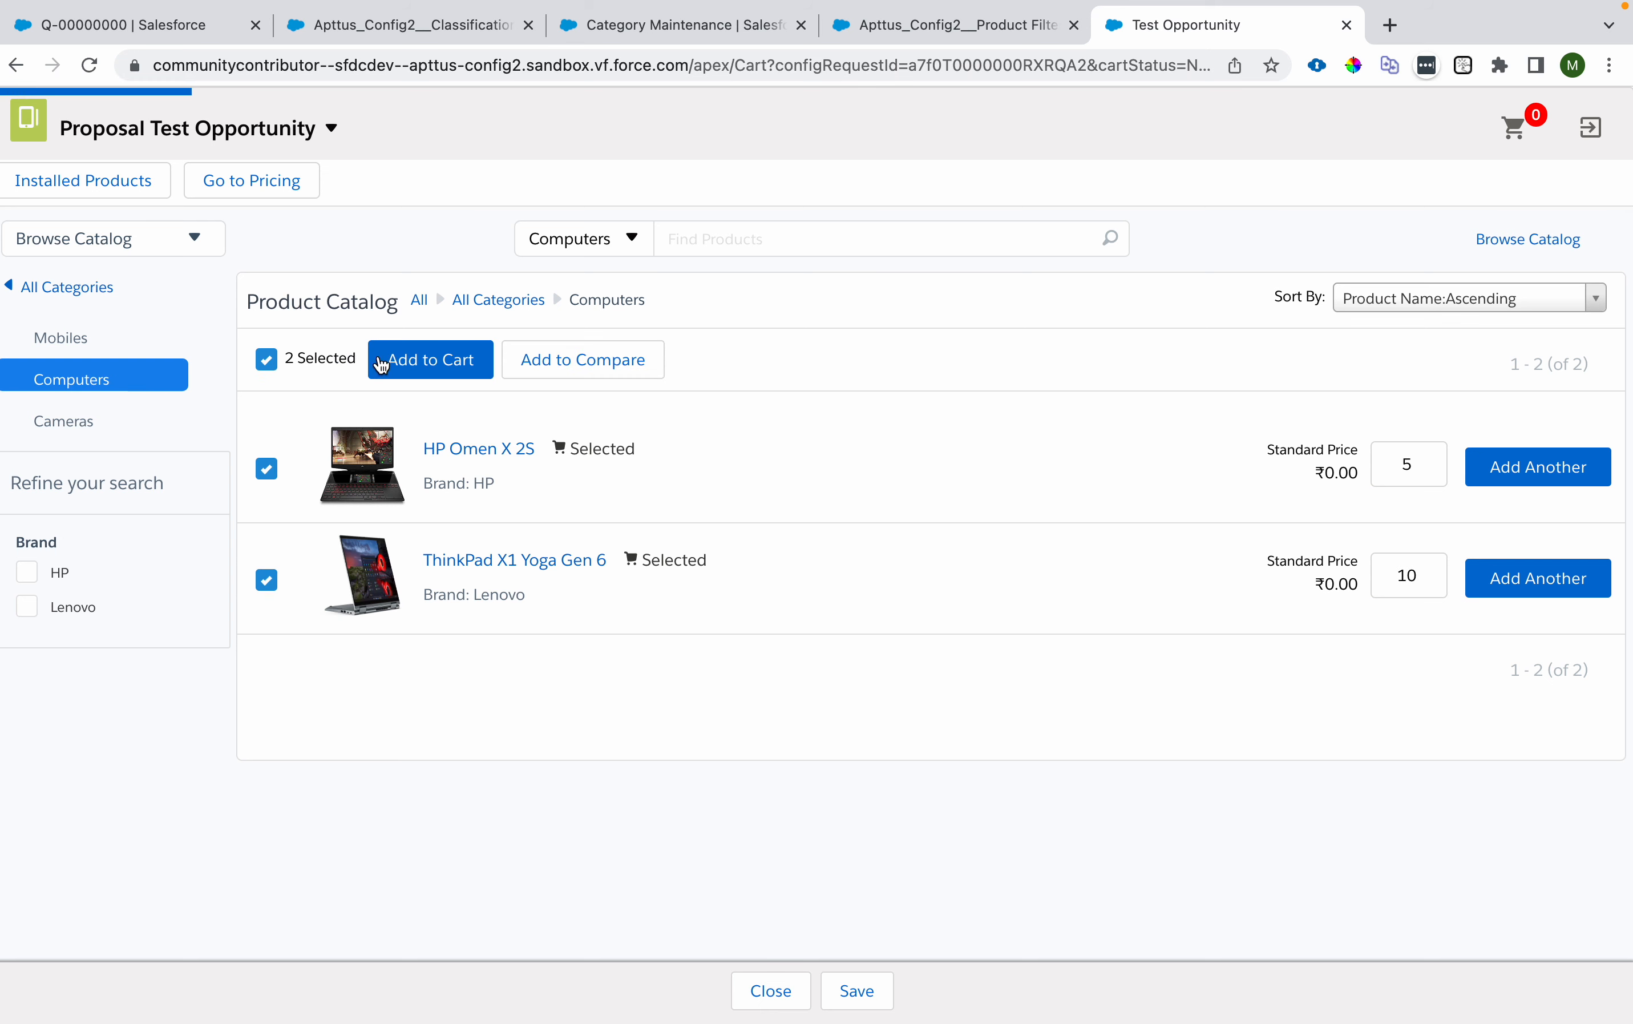
click(421, 369)
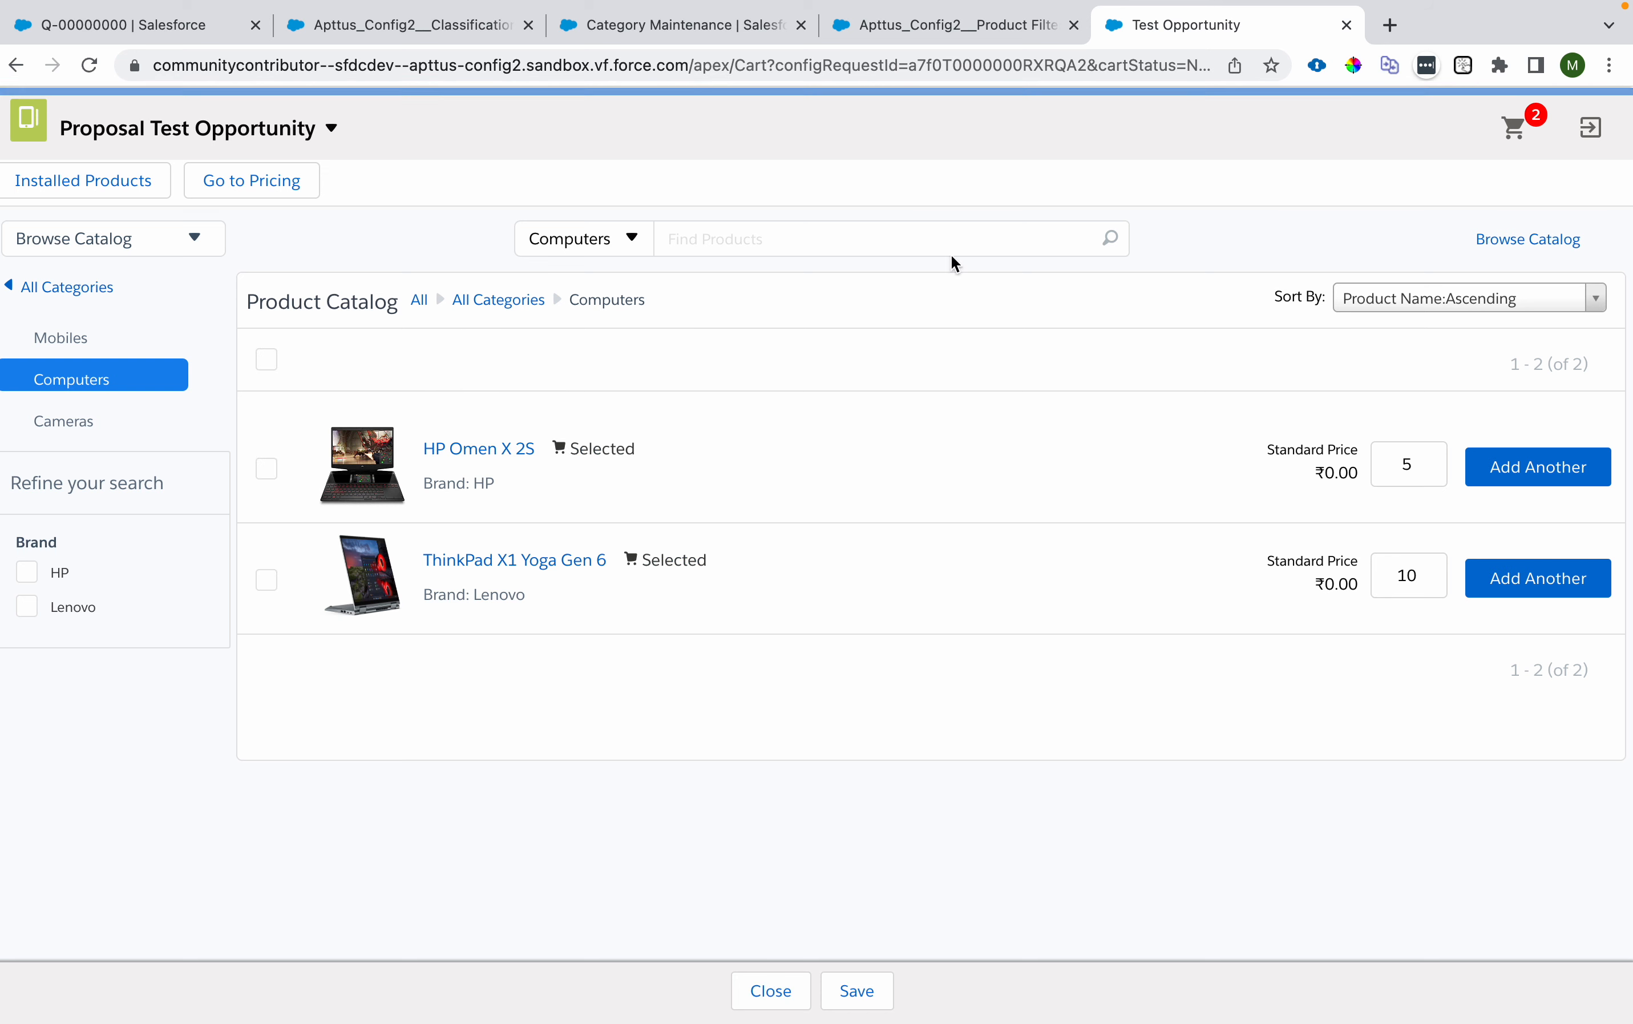
click(1521, 135)
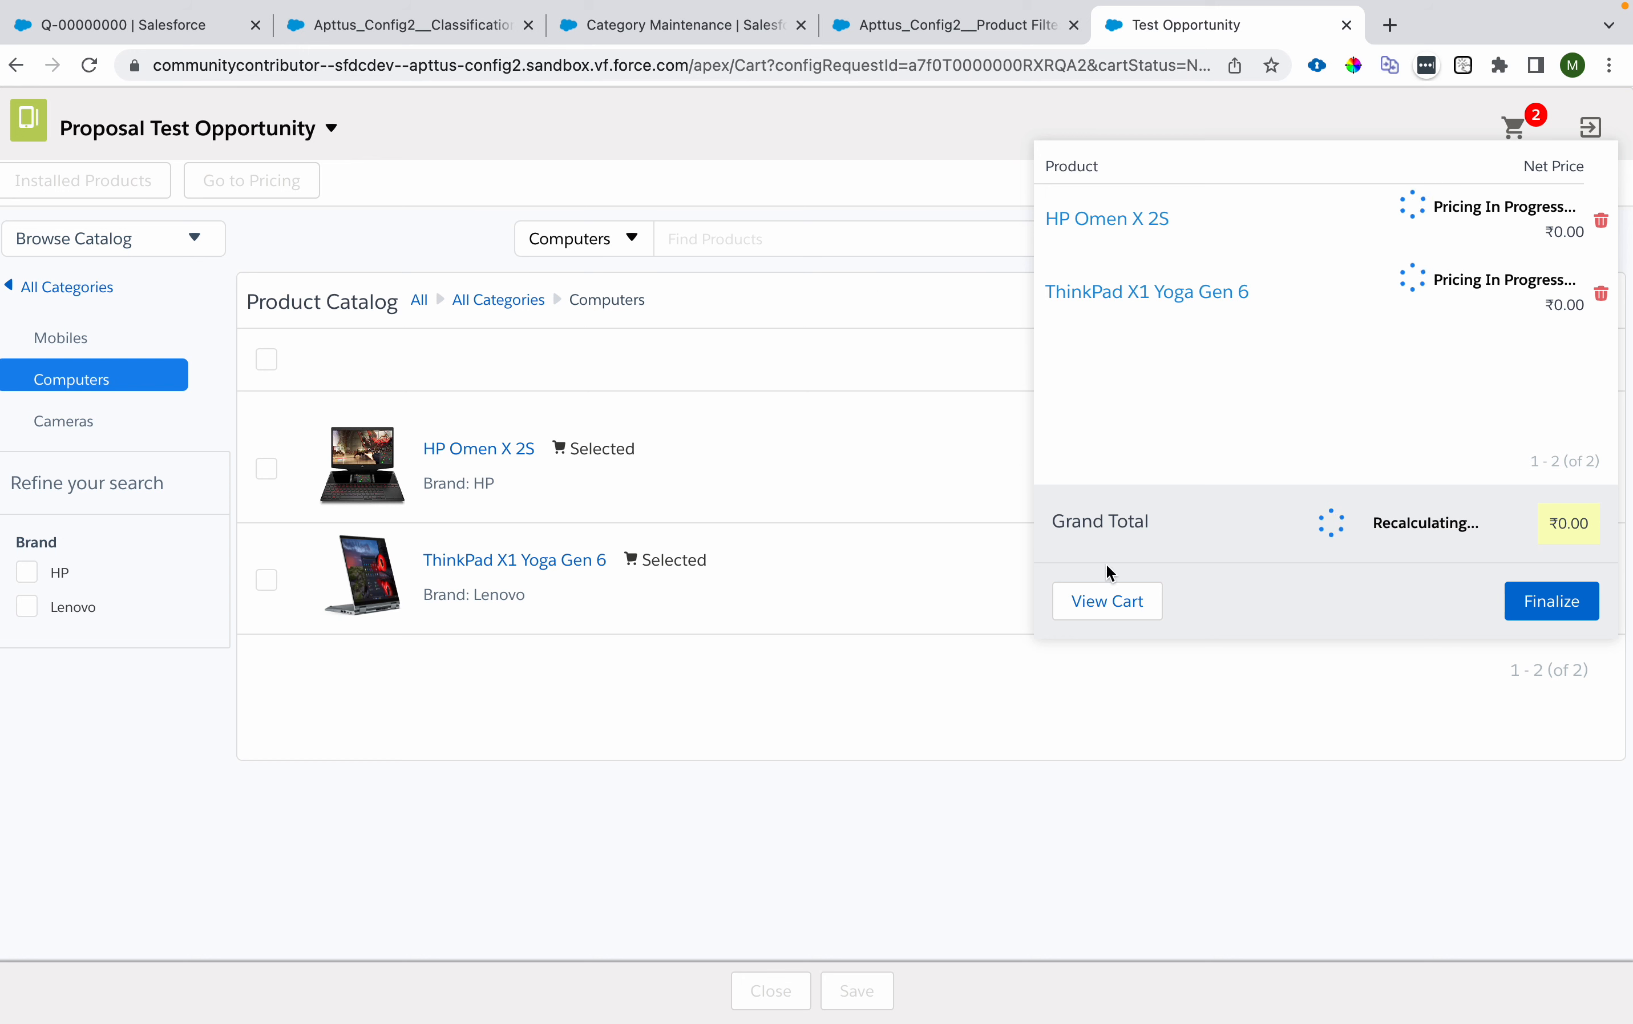
click(1120, 617)
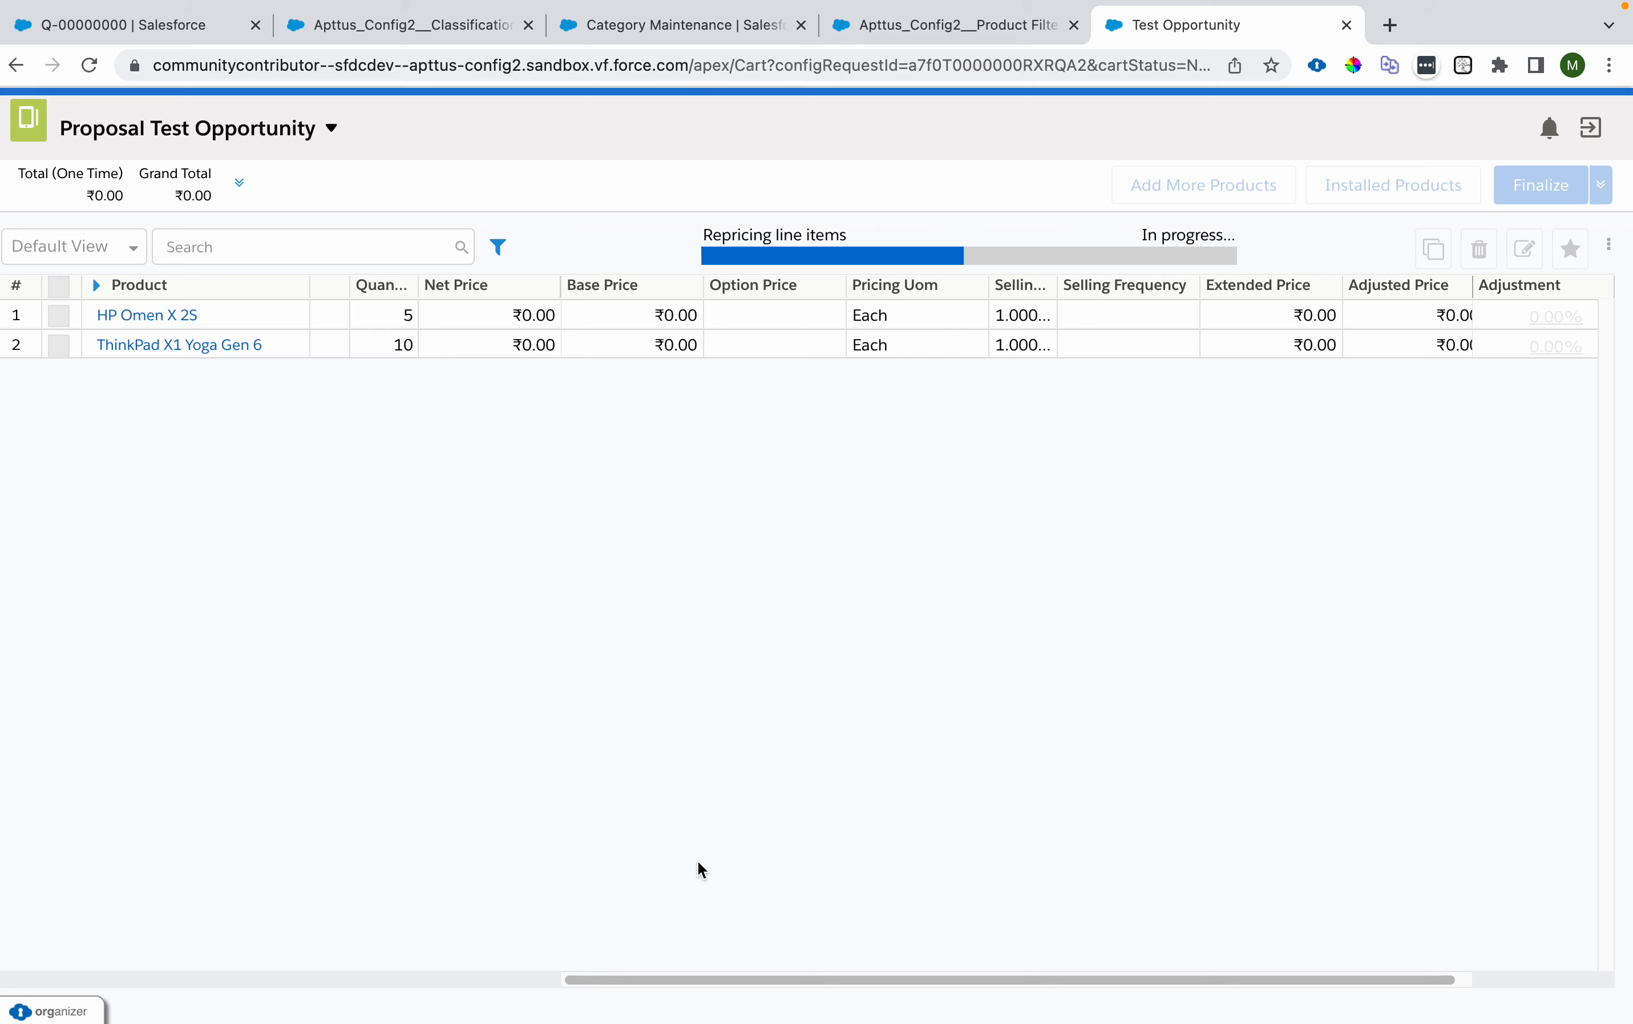
Step: Check the quantities and pricing columns of both computer line items in the cart
click(406, 317)
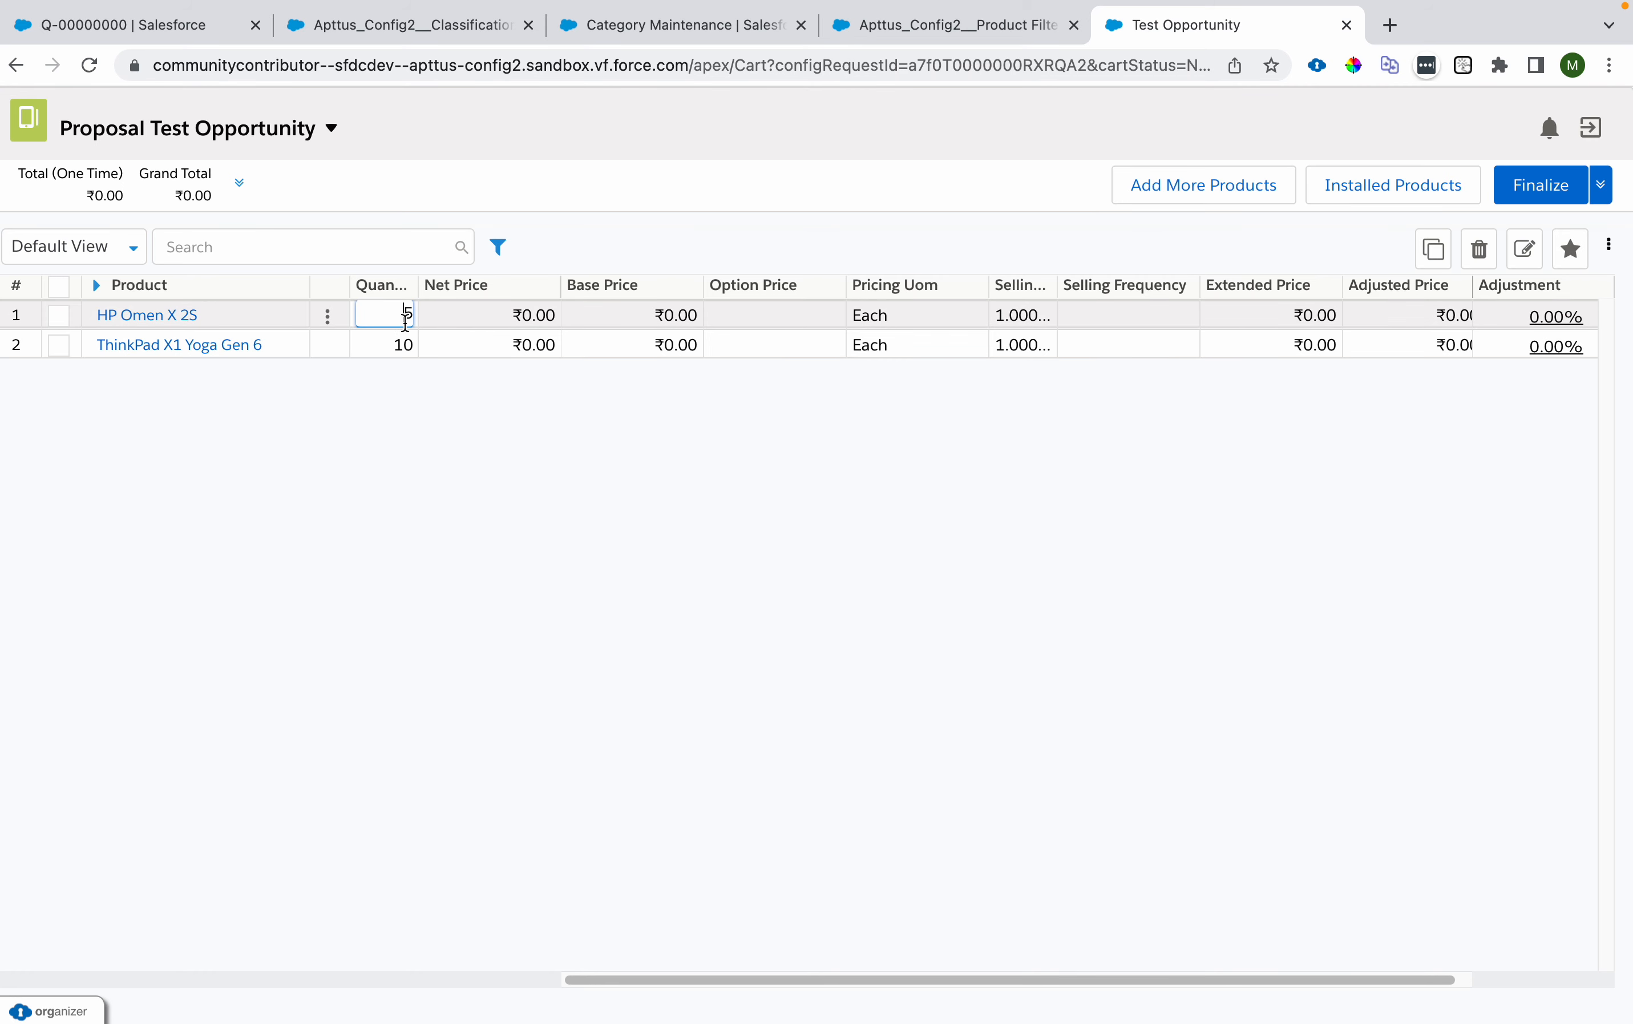
click(403, 344)
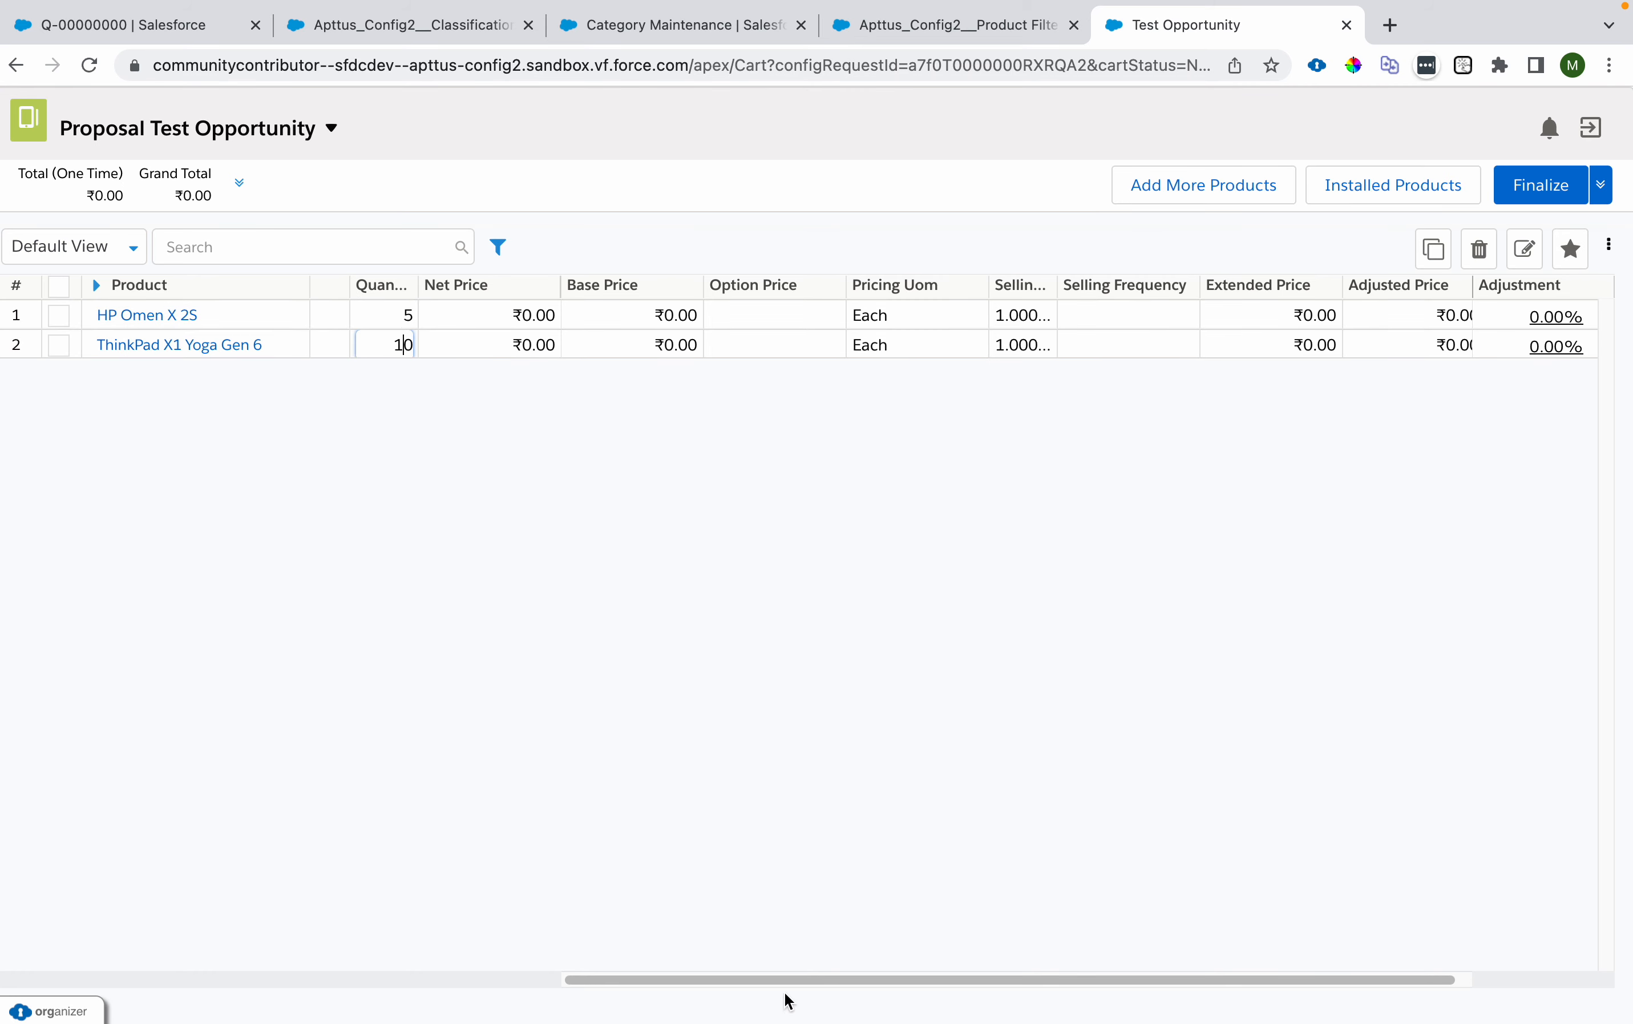
scroll(807, 990, right, 1)
drag(803, 983, 814, 982)
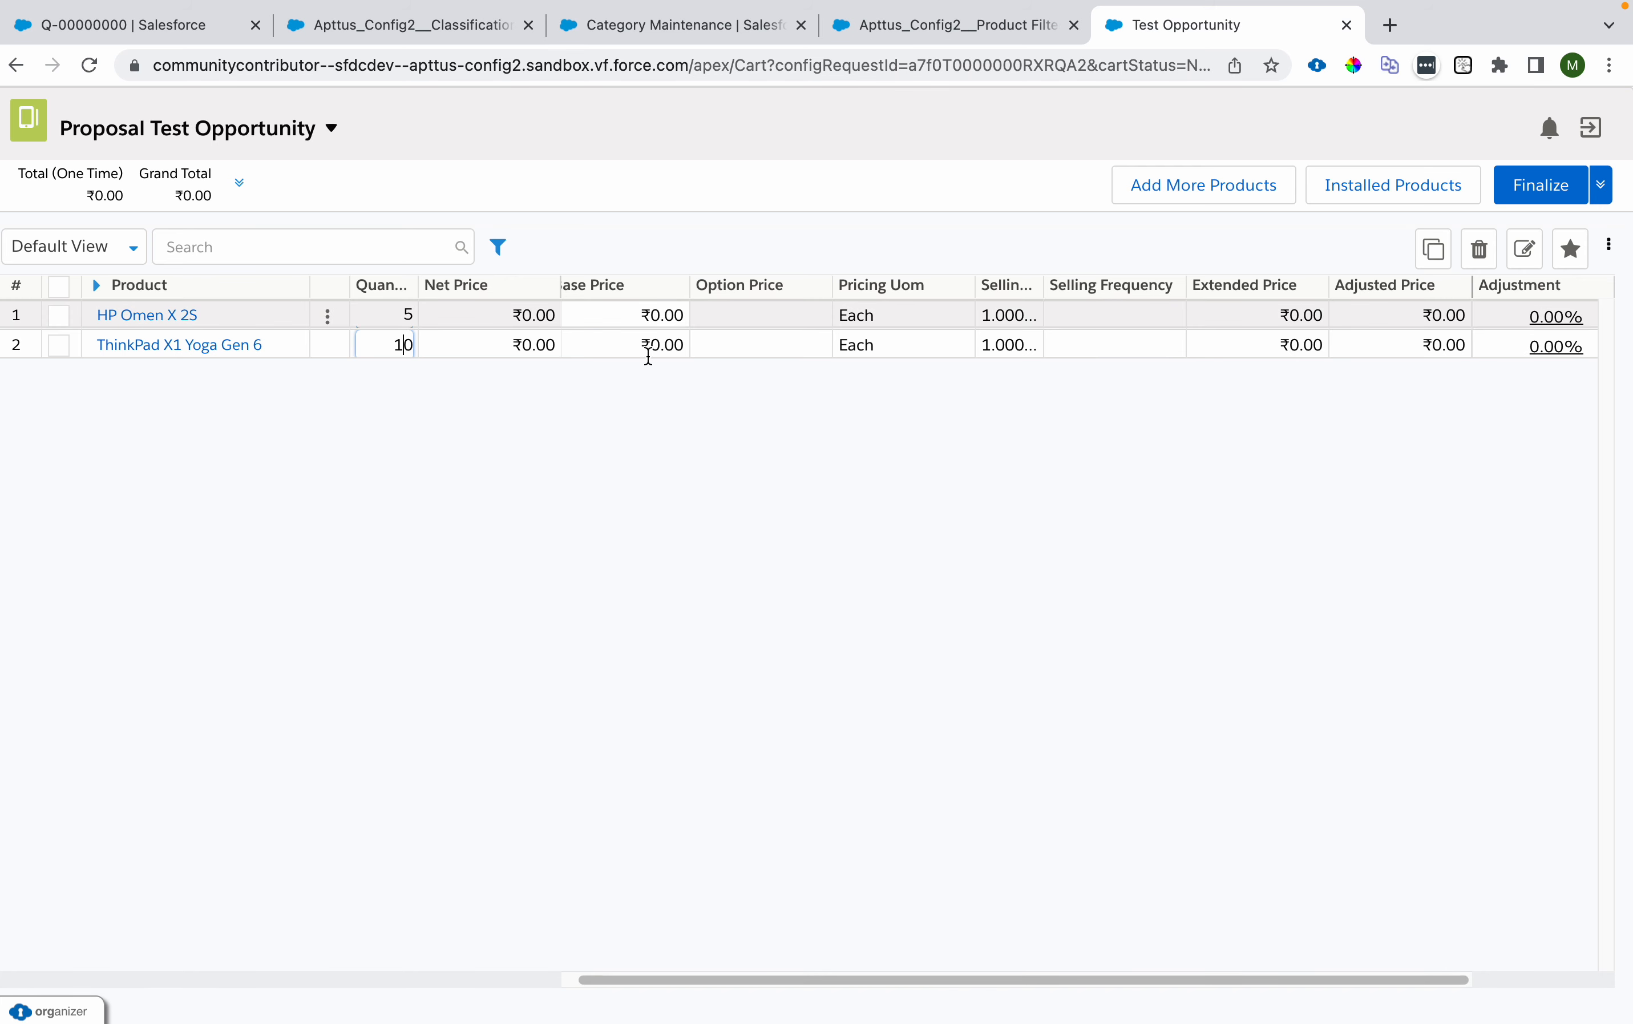
drag(721, 980, 682, 982)
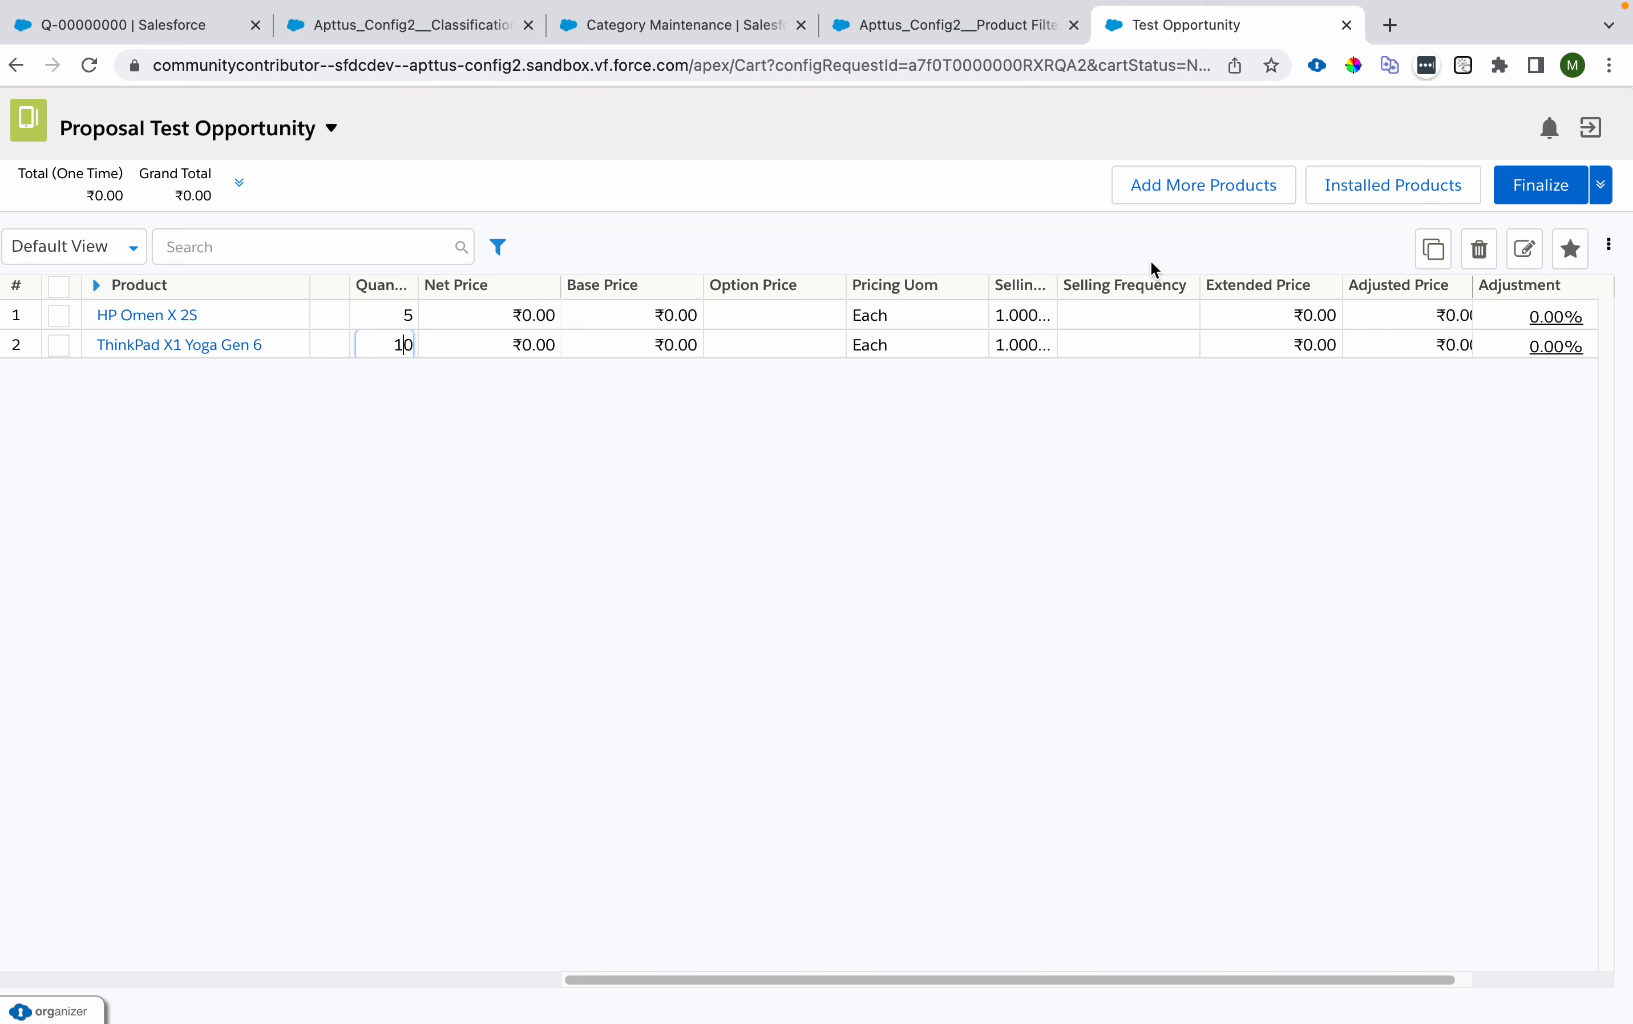
Step: Return to the catalog for adding more products and check which items under All Categories are marked as selected
click(1195, 186)
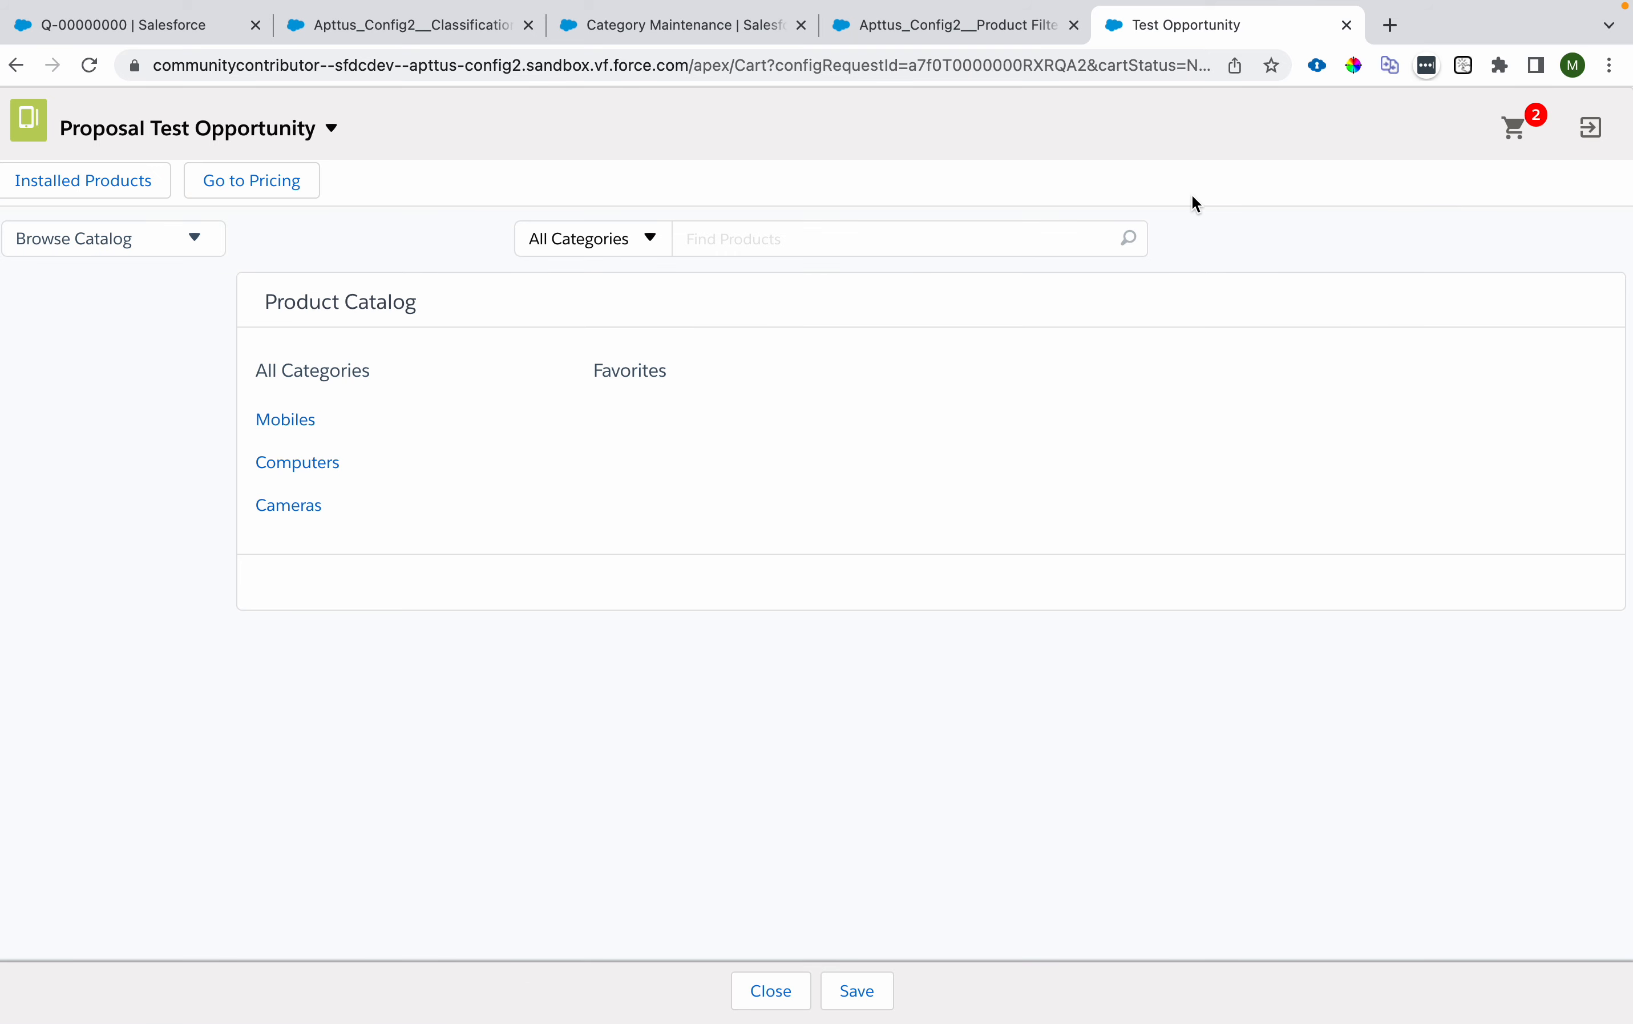
click(347, 374)
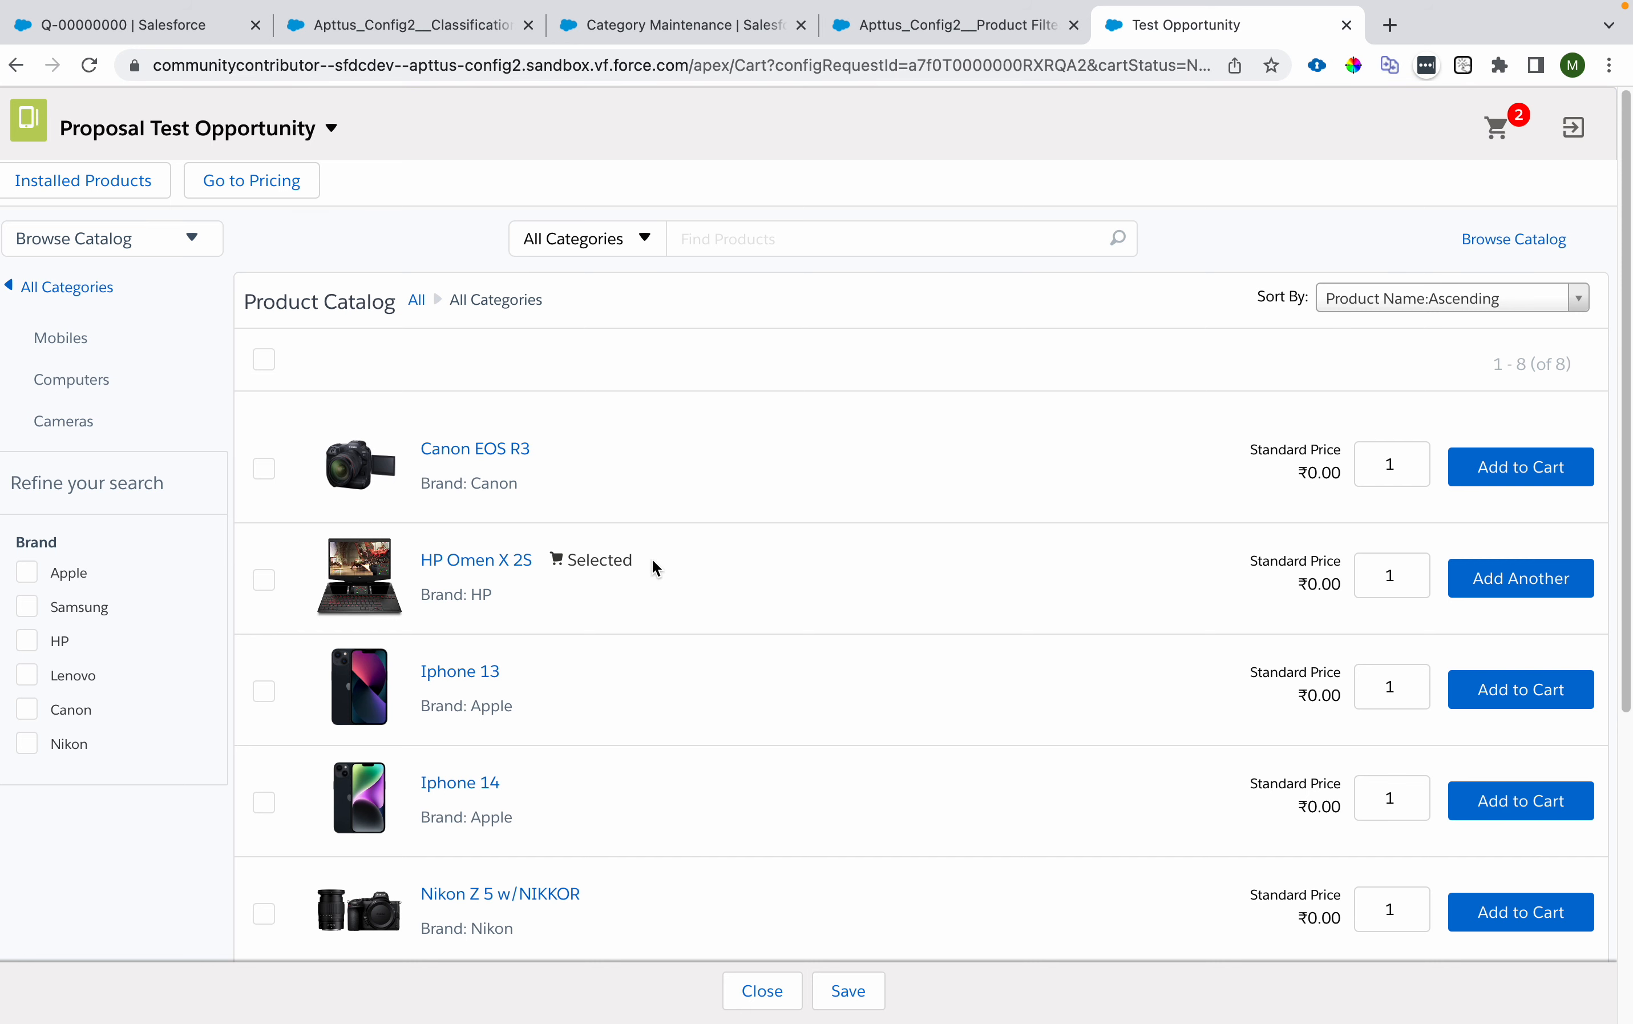
drag(656, 563, 575, 561)
scroll(574, 560, down, 7)
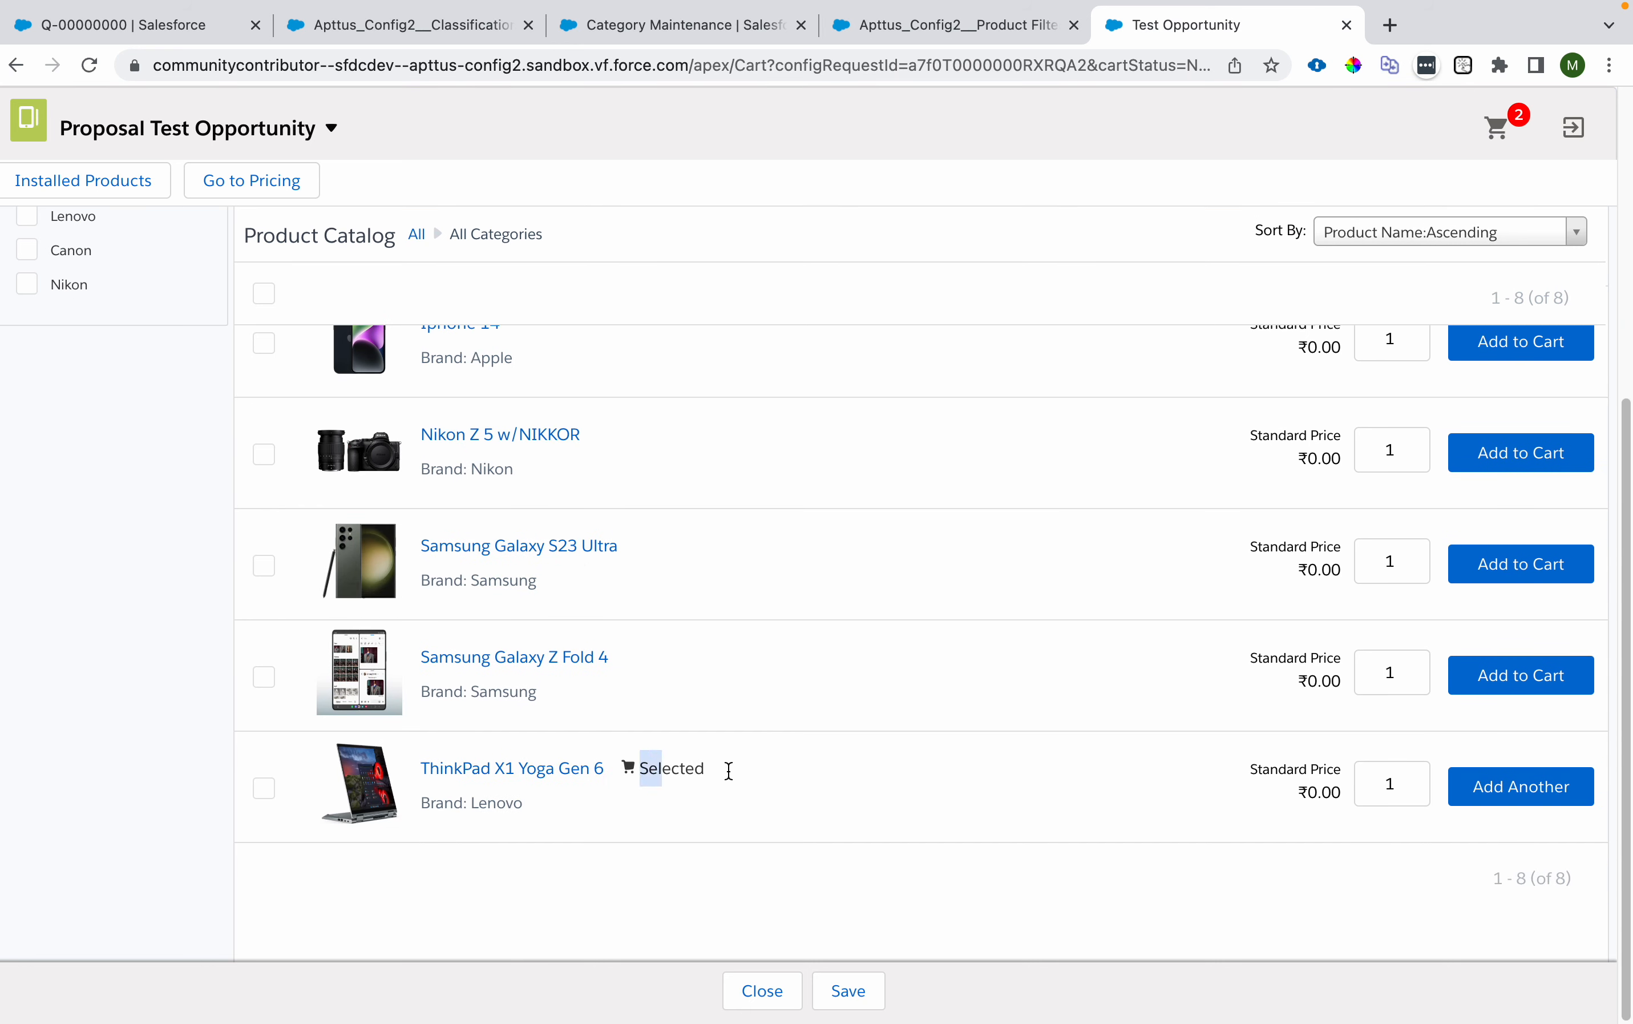
drag(729, 770, 812, 769)
scroll(813, 766, up, 7)
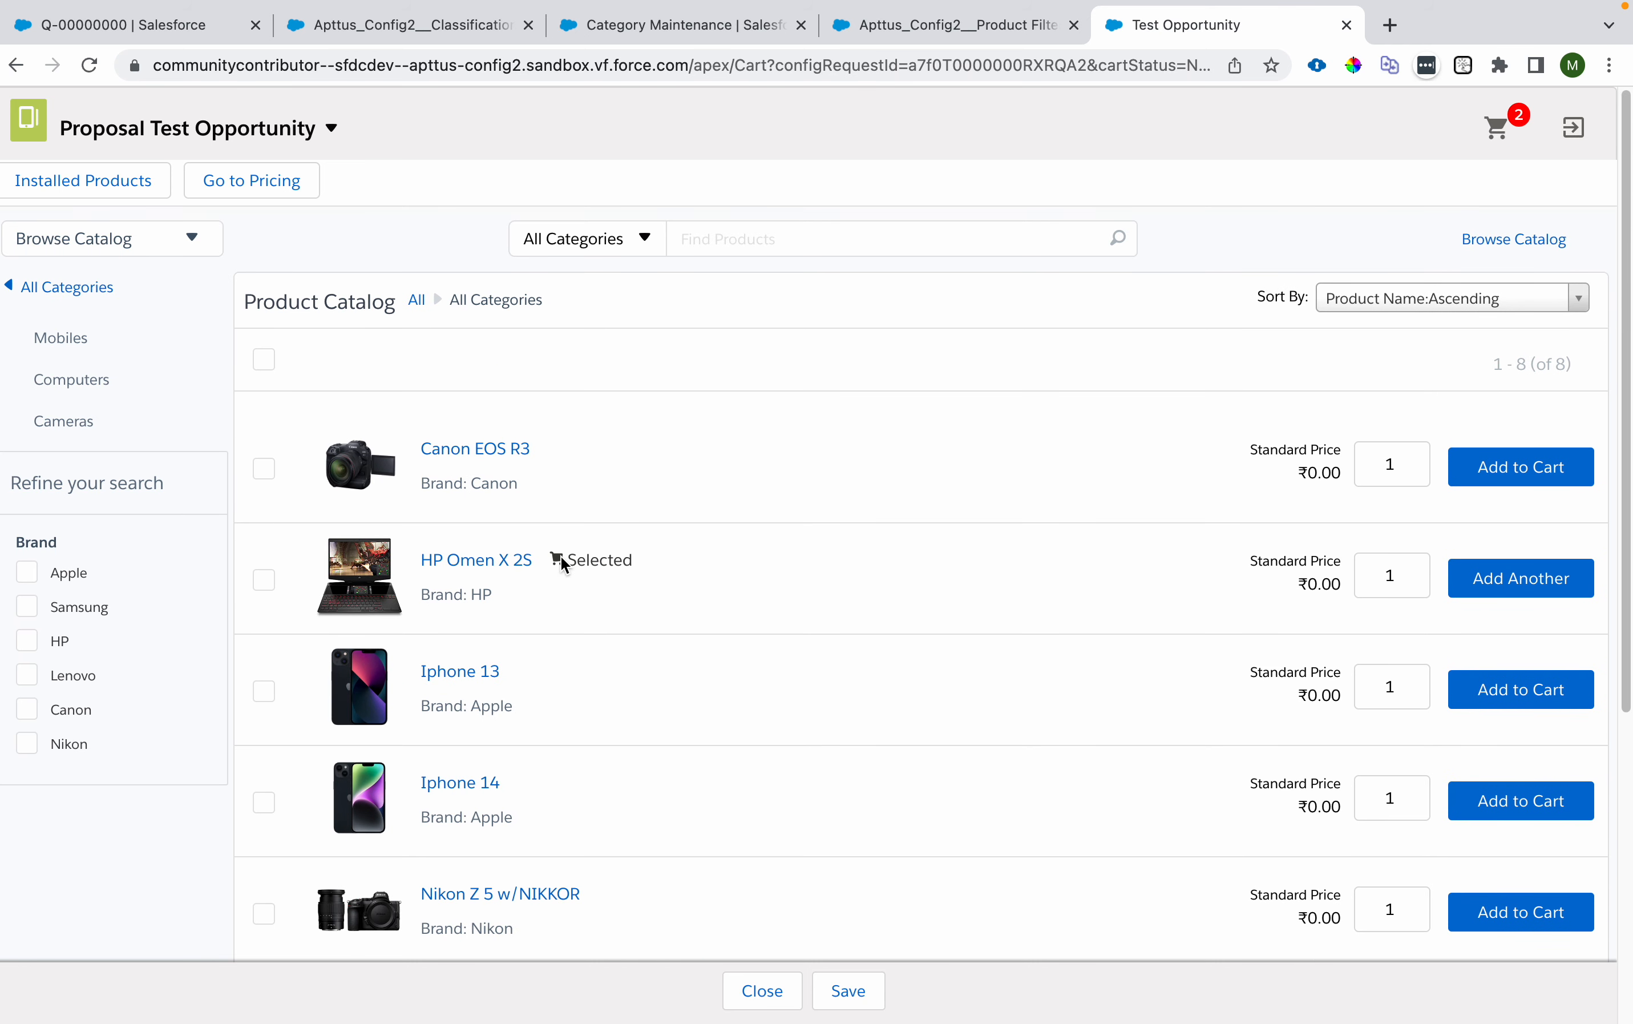
drag(562, 557, 645, 571)
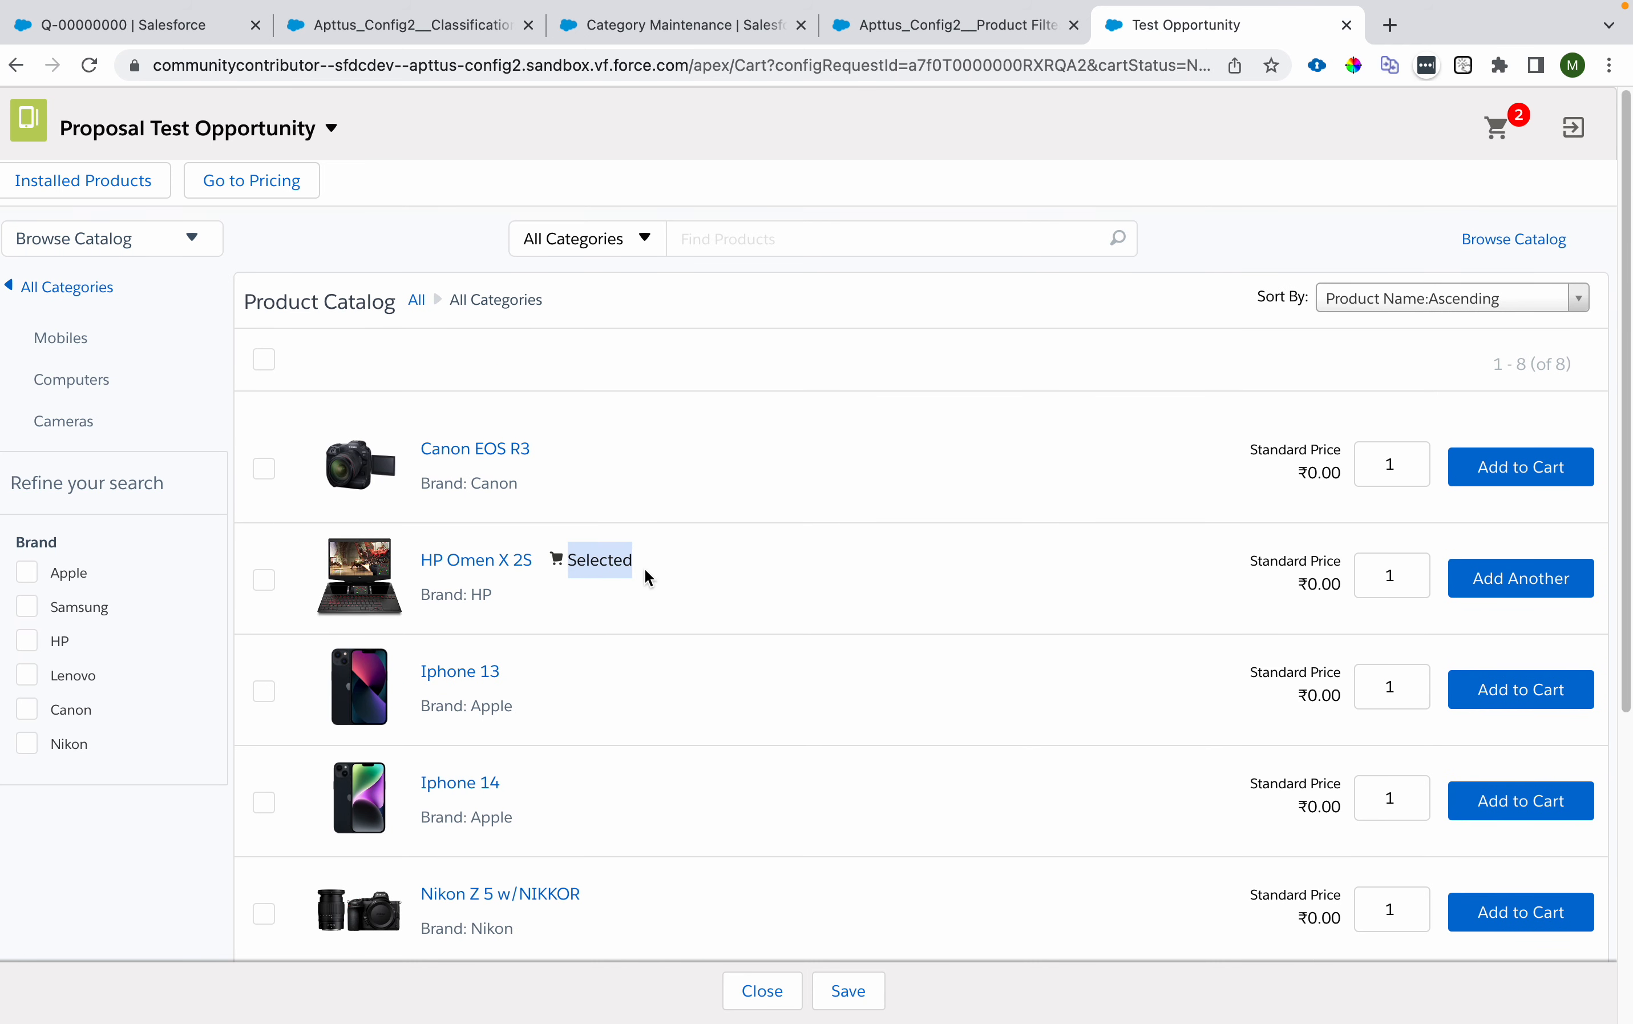